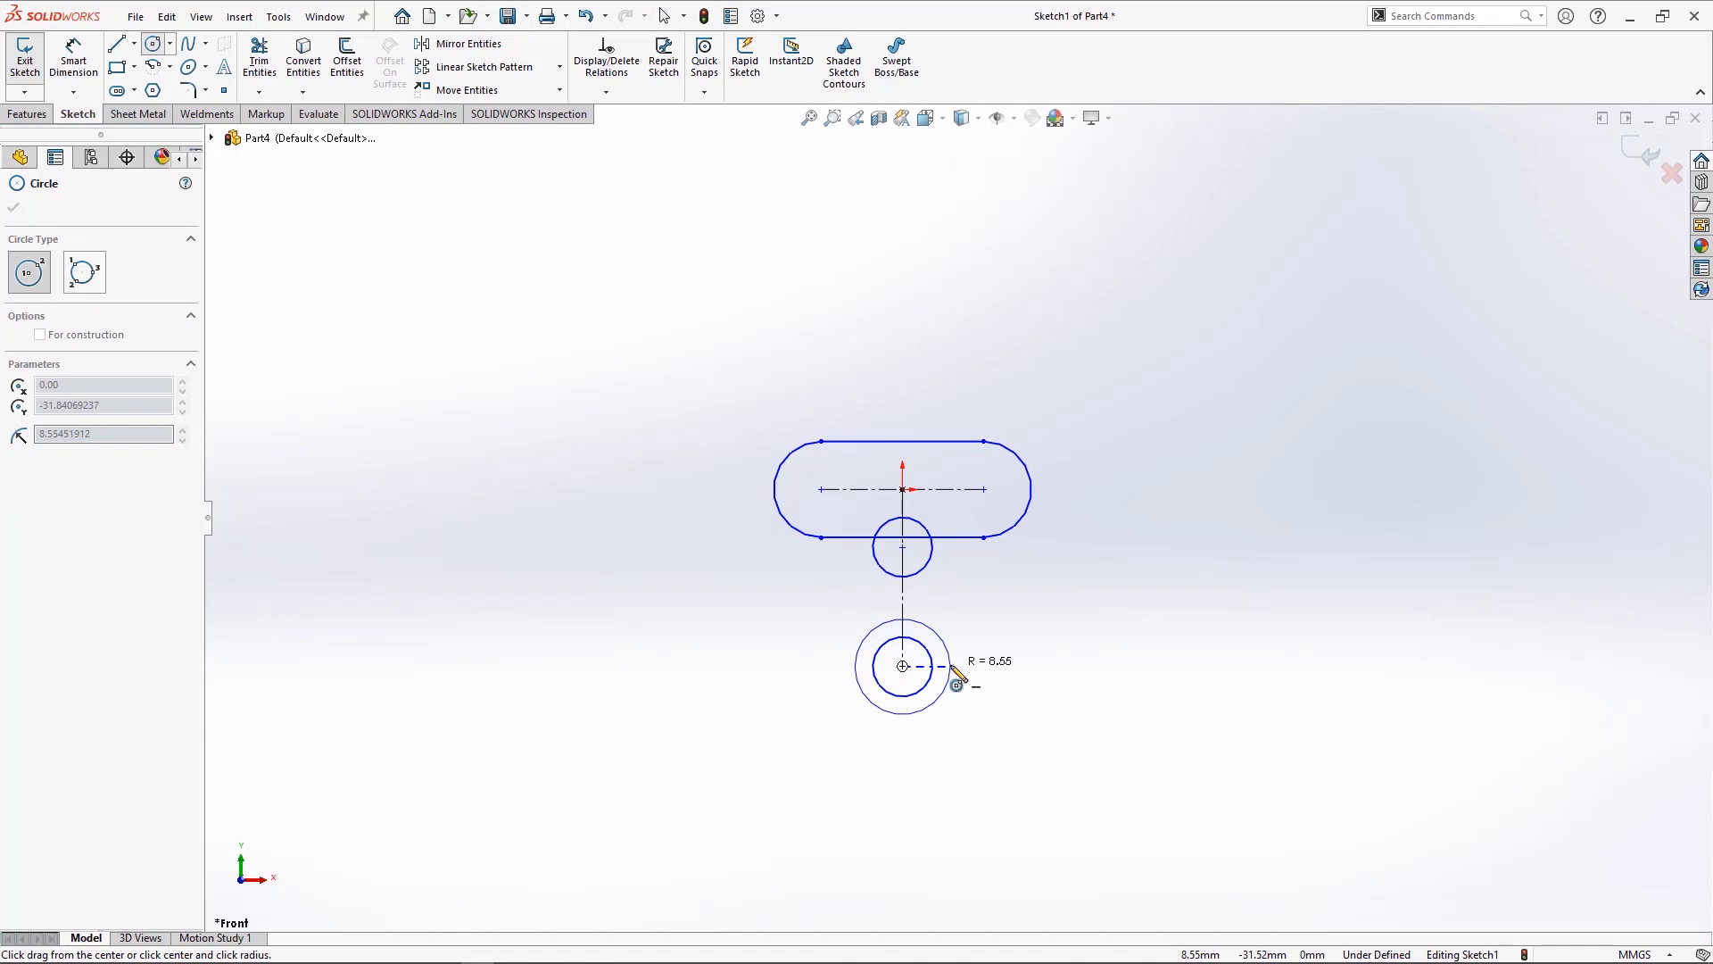
- Complete the larger circle around the lower small circle, concentric with it, with a radius of about 8.5 mm
click(957, 675)
key(Escape)
scroll(945, 625, down, 3)
- Draw a slanted line from the slot's left arc down to the left side of the larger lower circle, tangent to both
right_drag(1089, 594, 1018, 600)
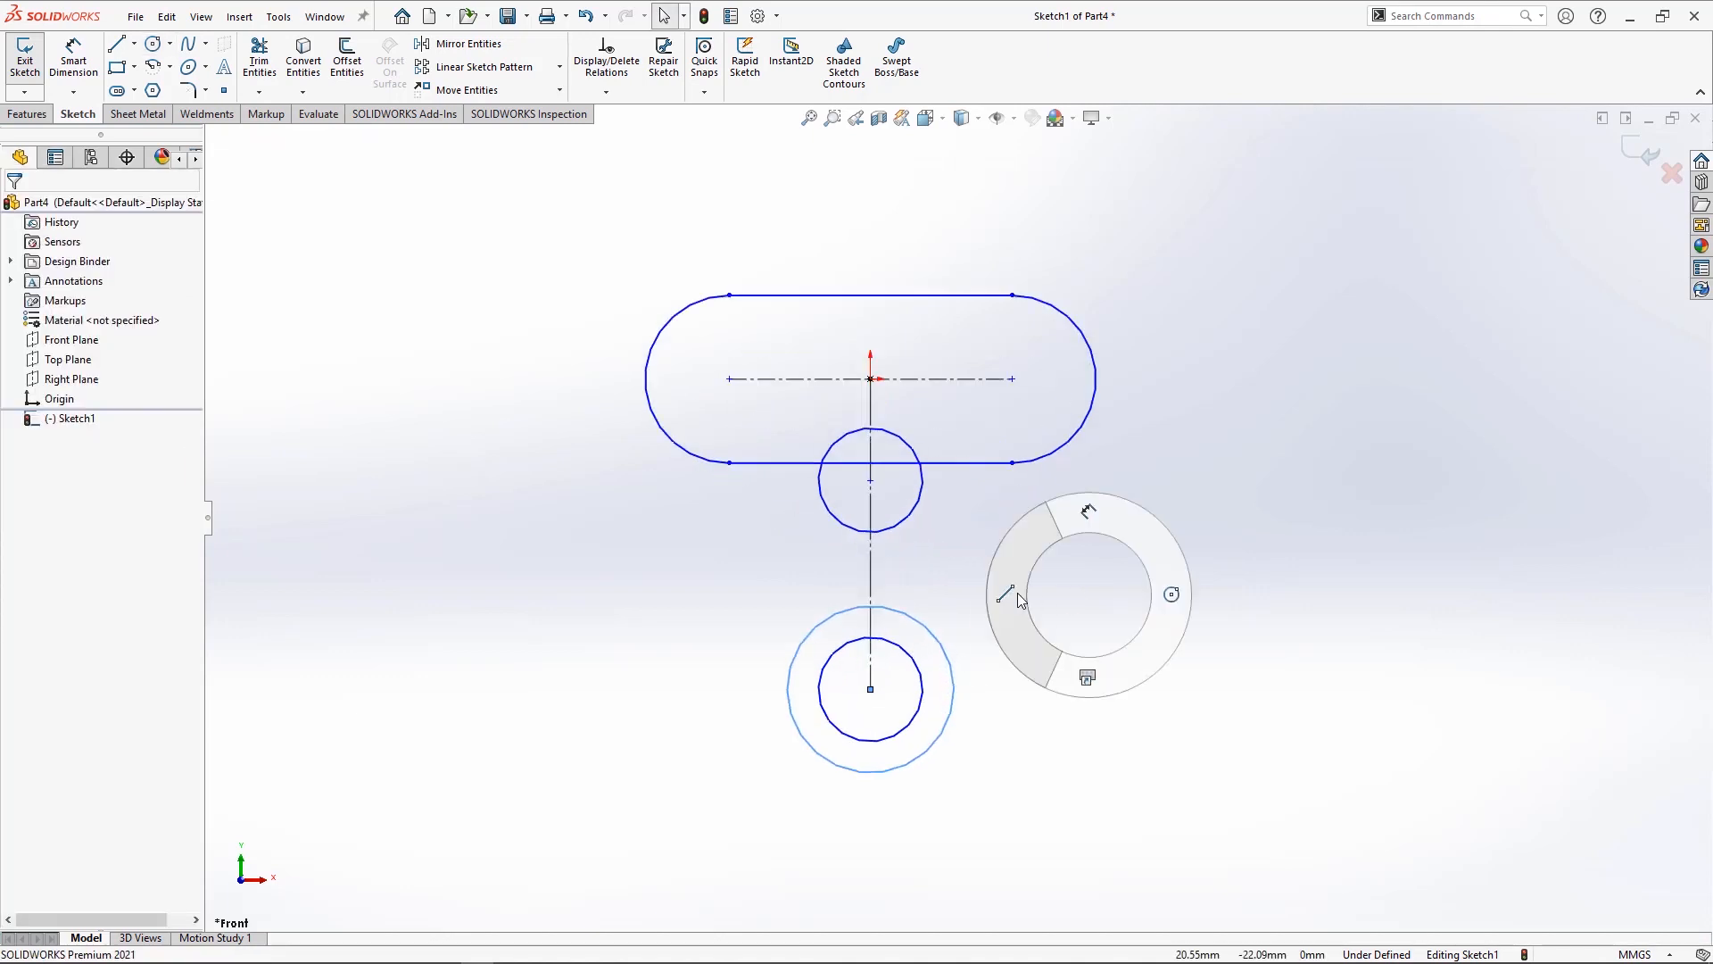
click(649, 402)
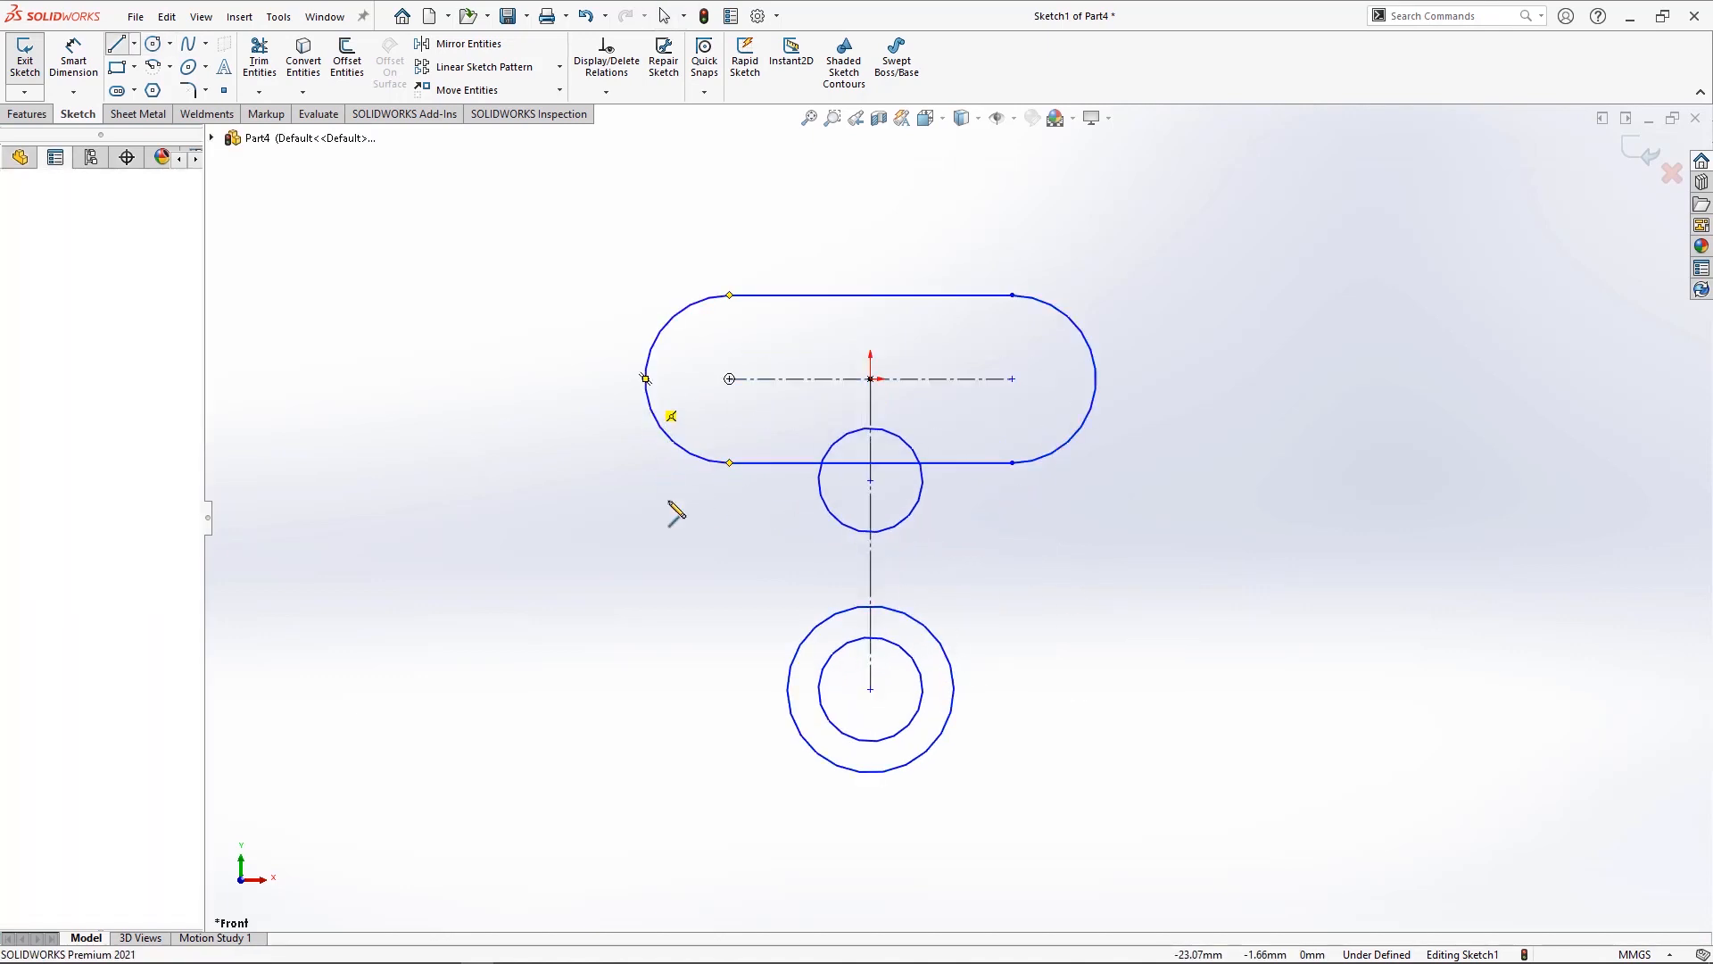
double_click(794, 723)
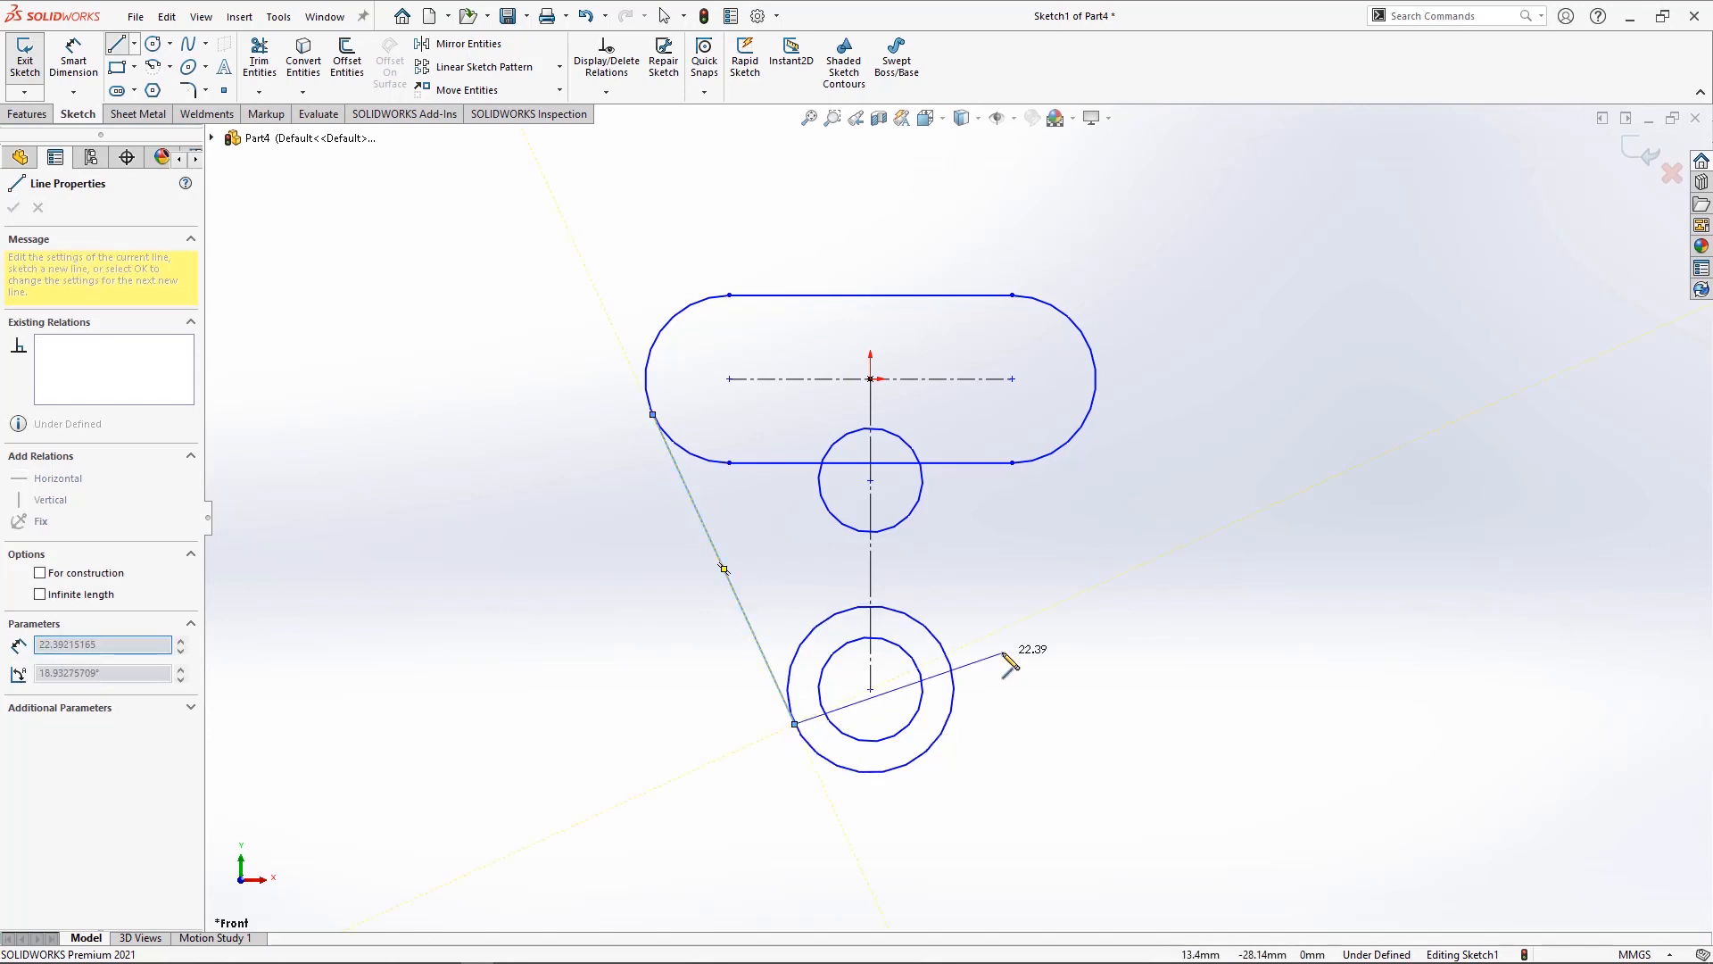
- Draw a line tangent from the larger circle's upper right side up to the left, continued by a gently rising line past the slot's right end
click(939, 641)
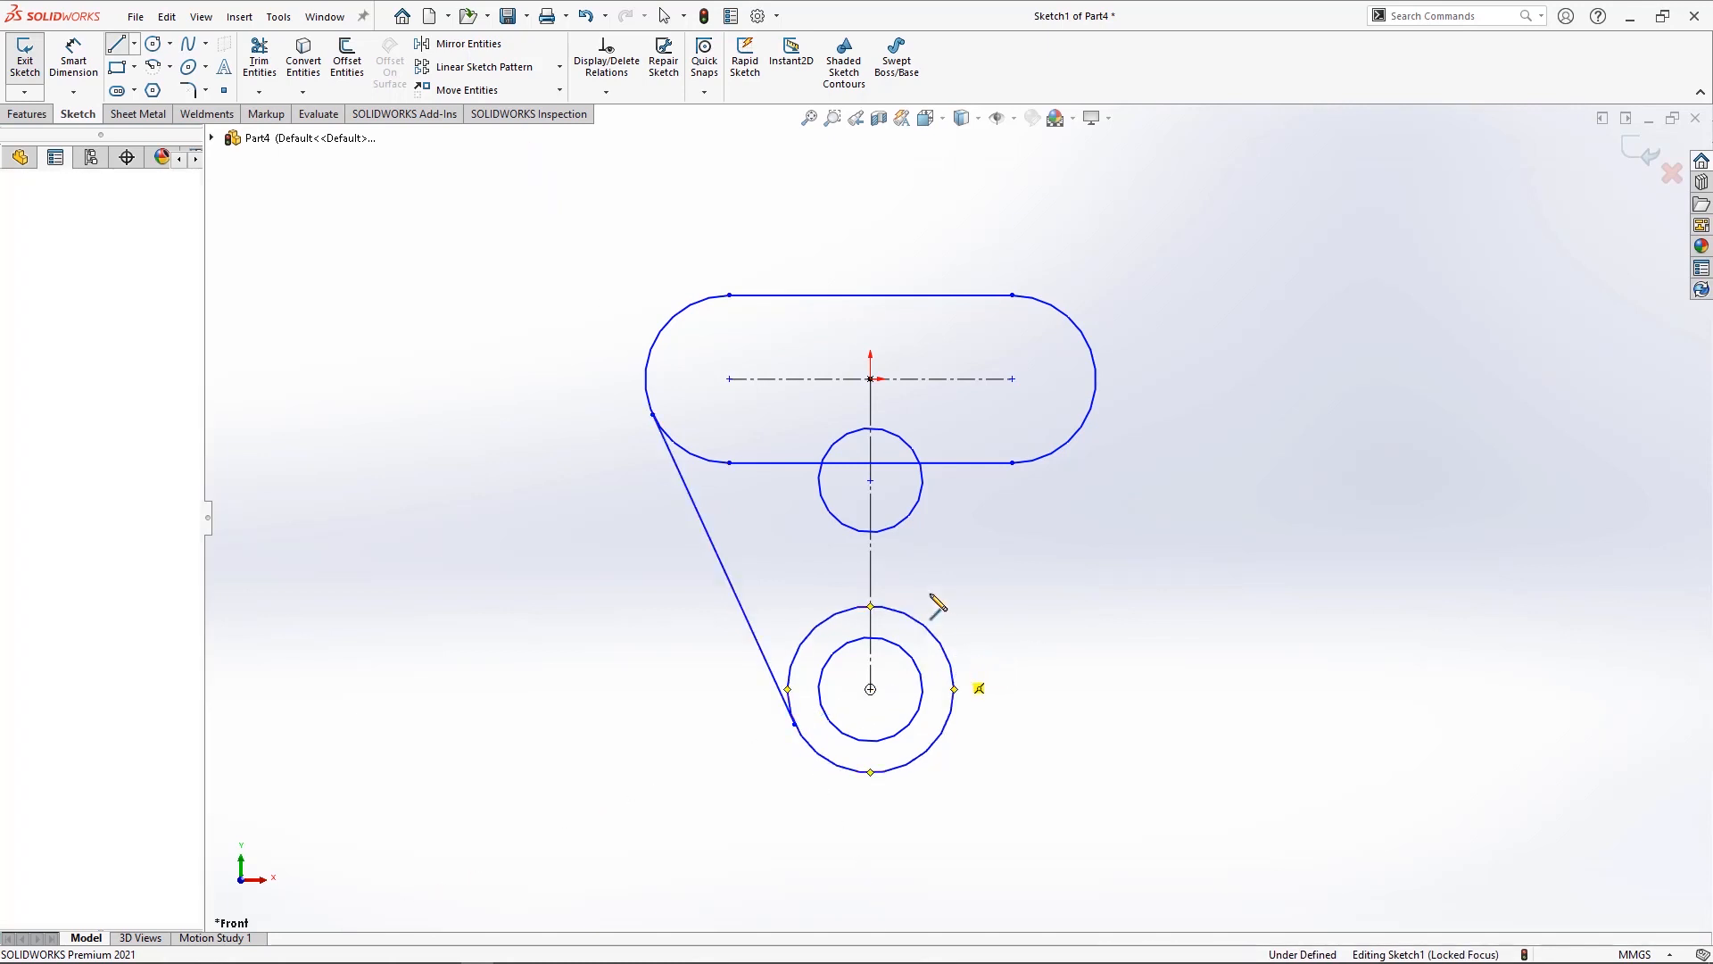
click(891, 565)
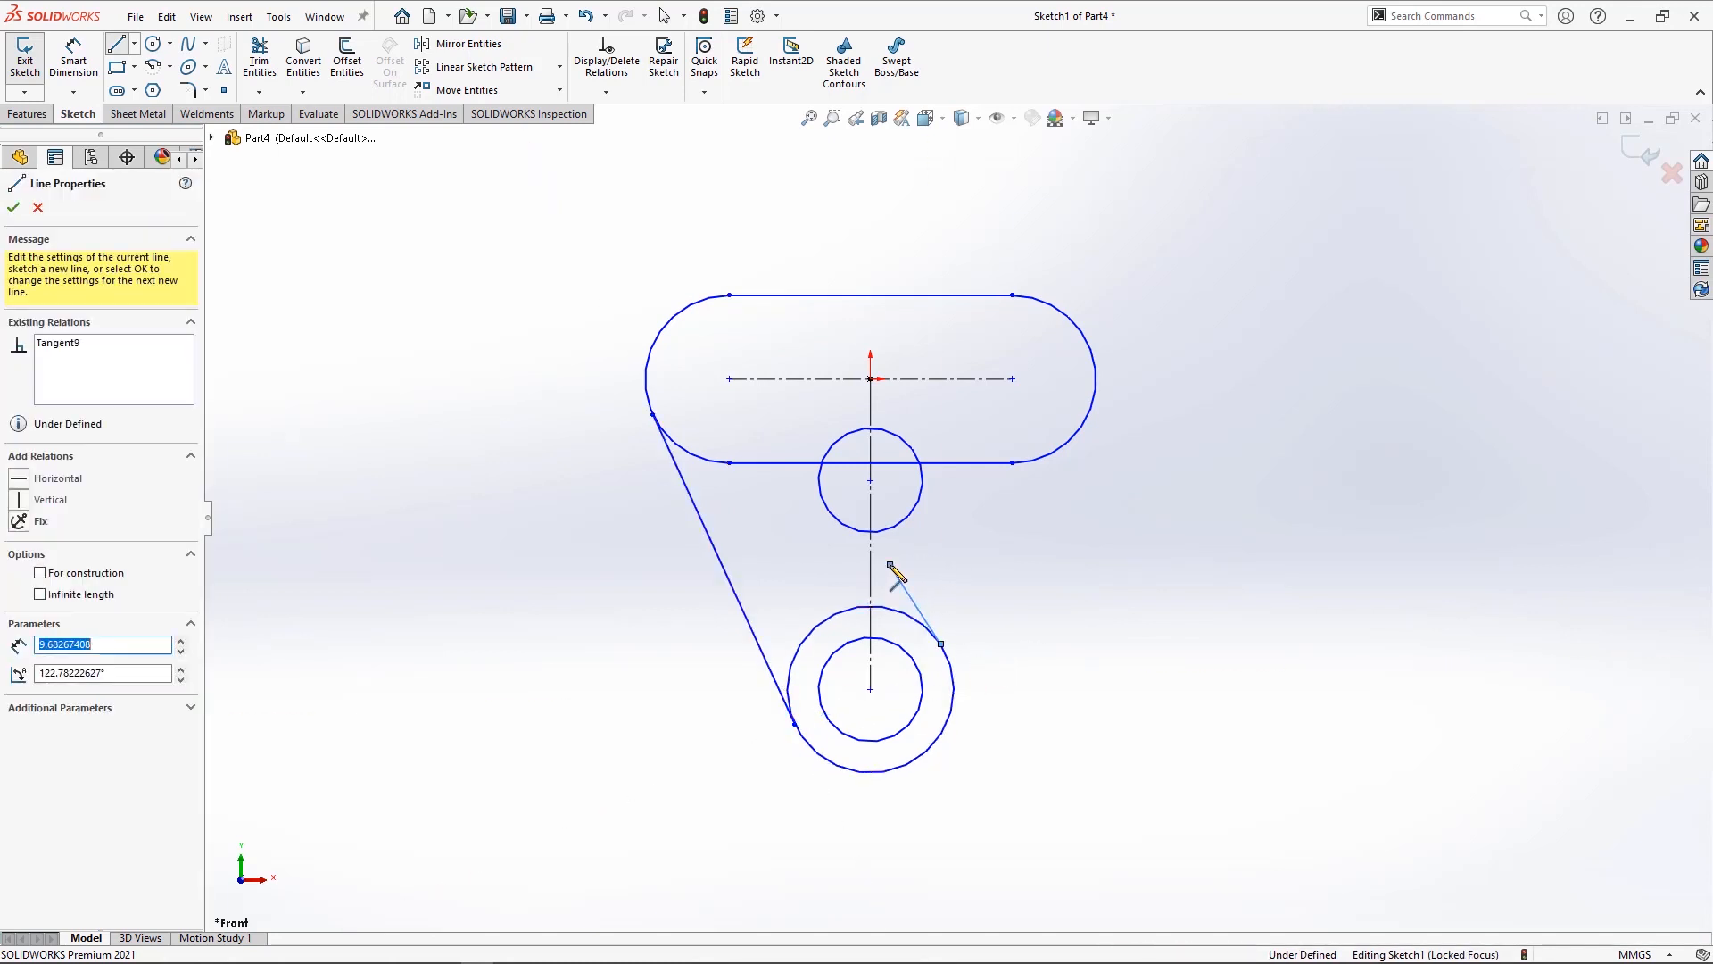
double_click(1147, 511)
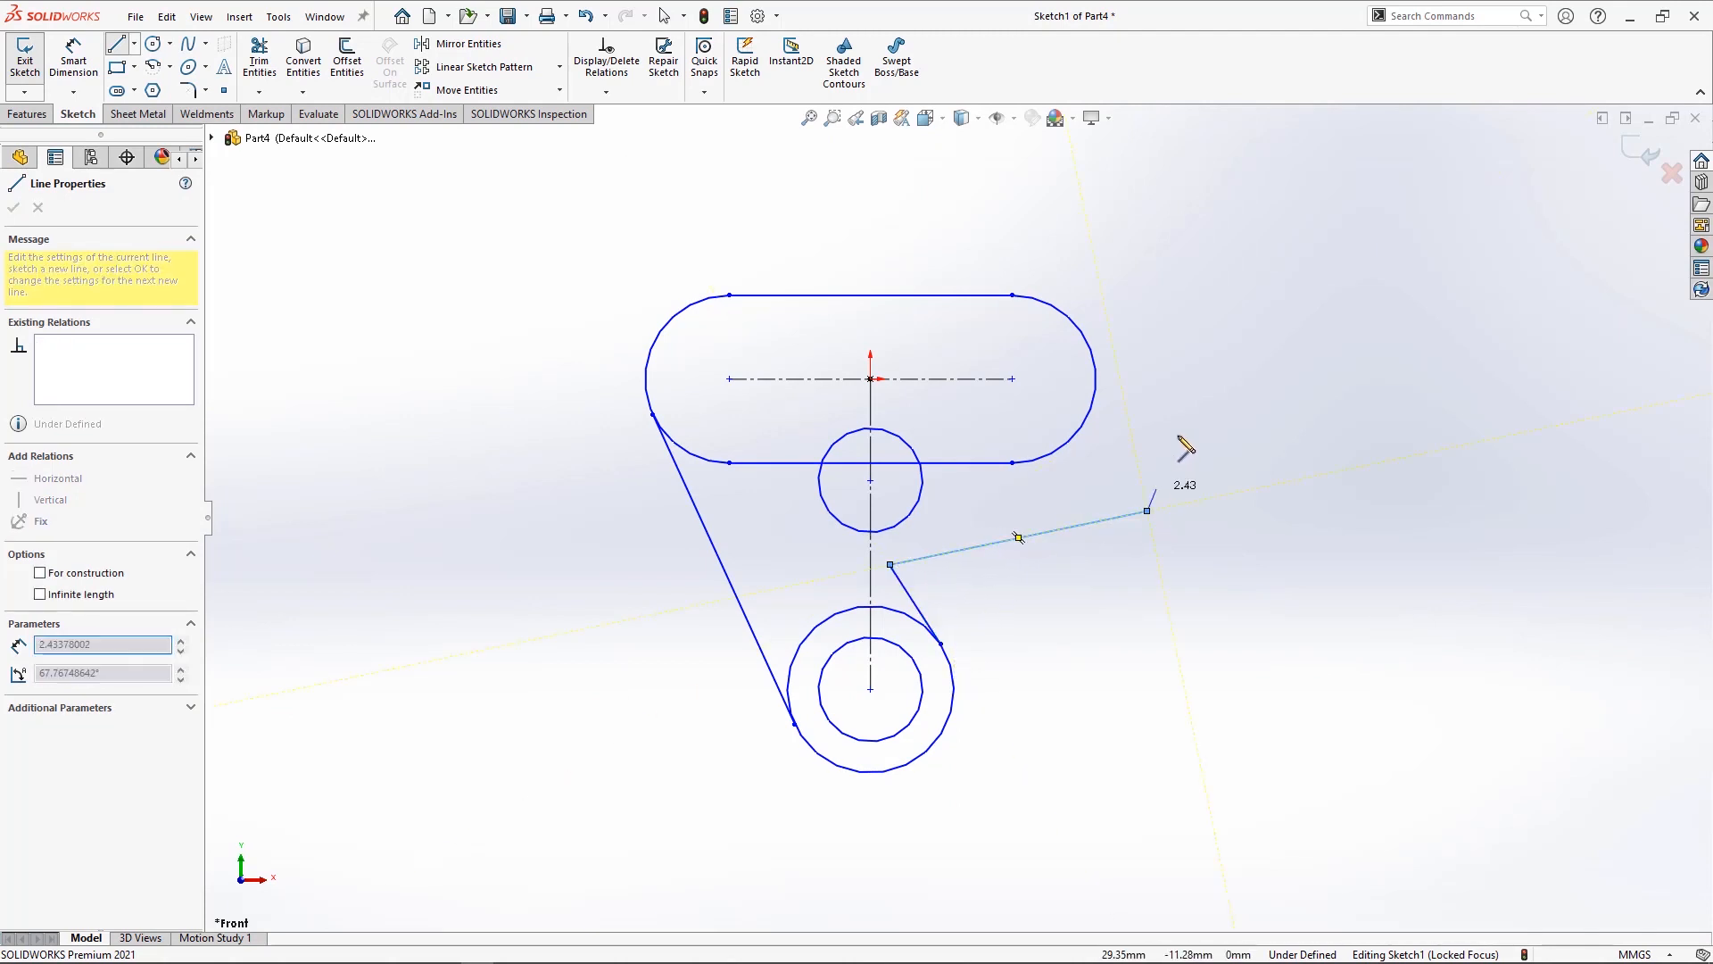
- Draw a vertical line down from the slot's right end across the rising line and trim both overhanging ends at their intersection
click(1096, 379)
double_click(1096, 554)
key(Escape)
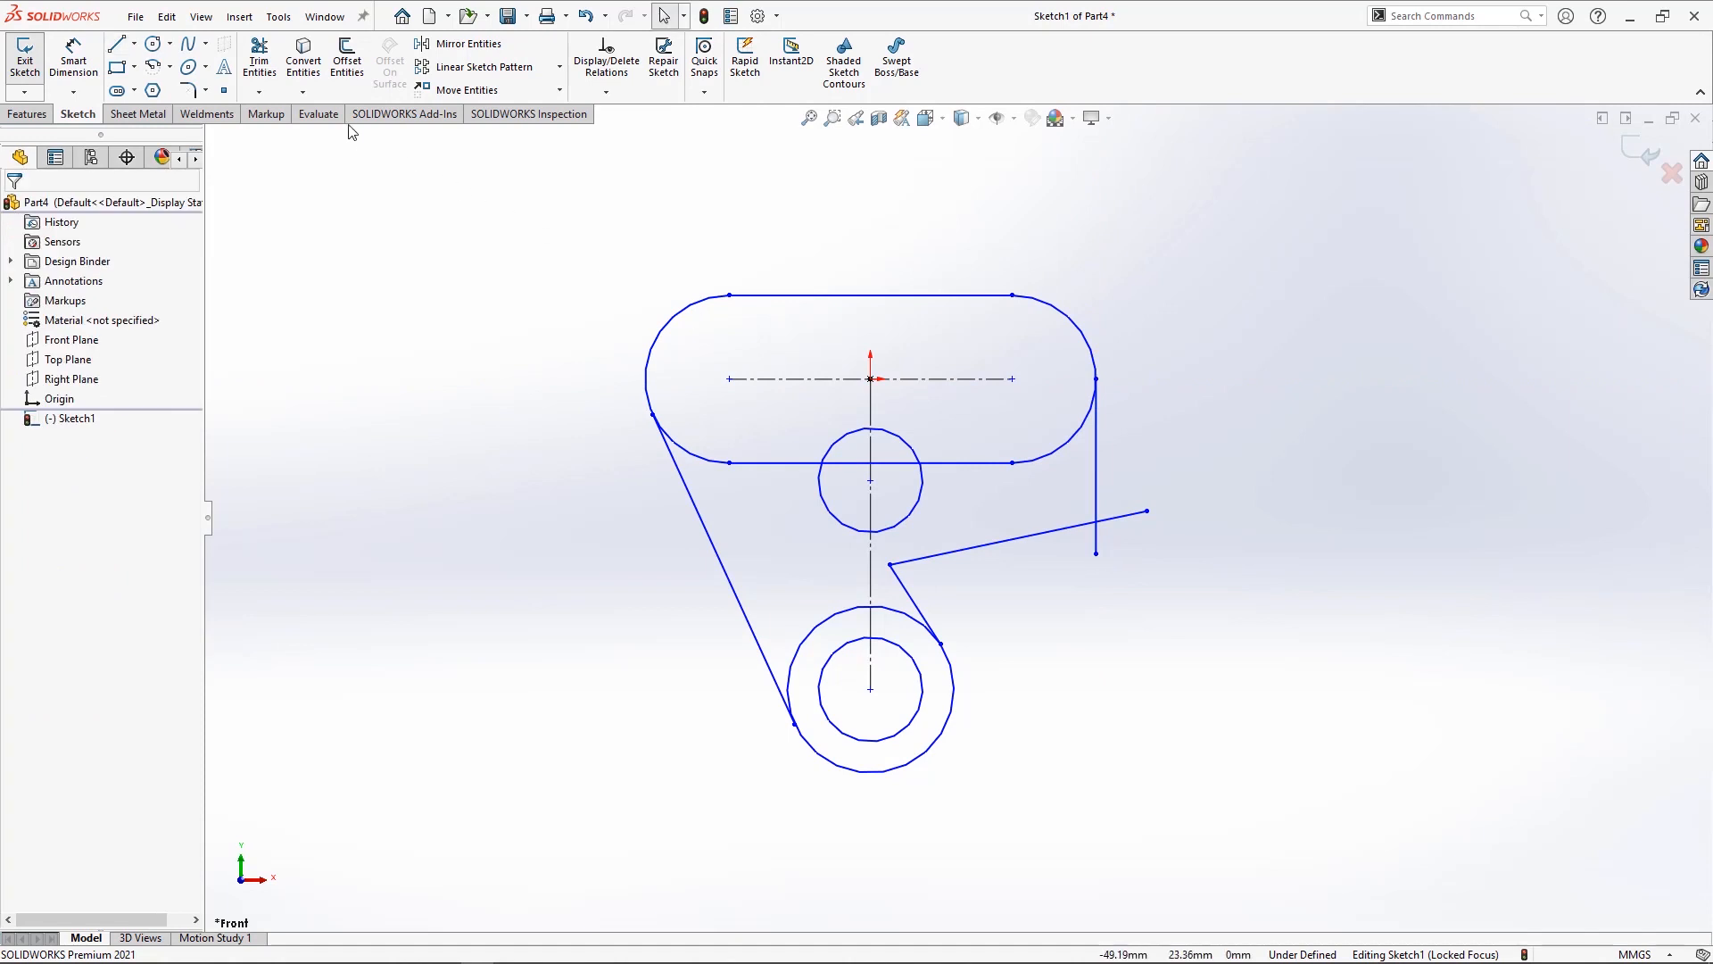
click(259, 63)
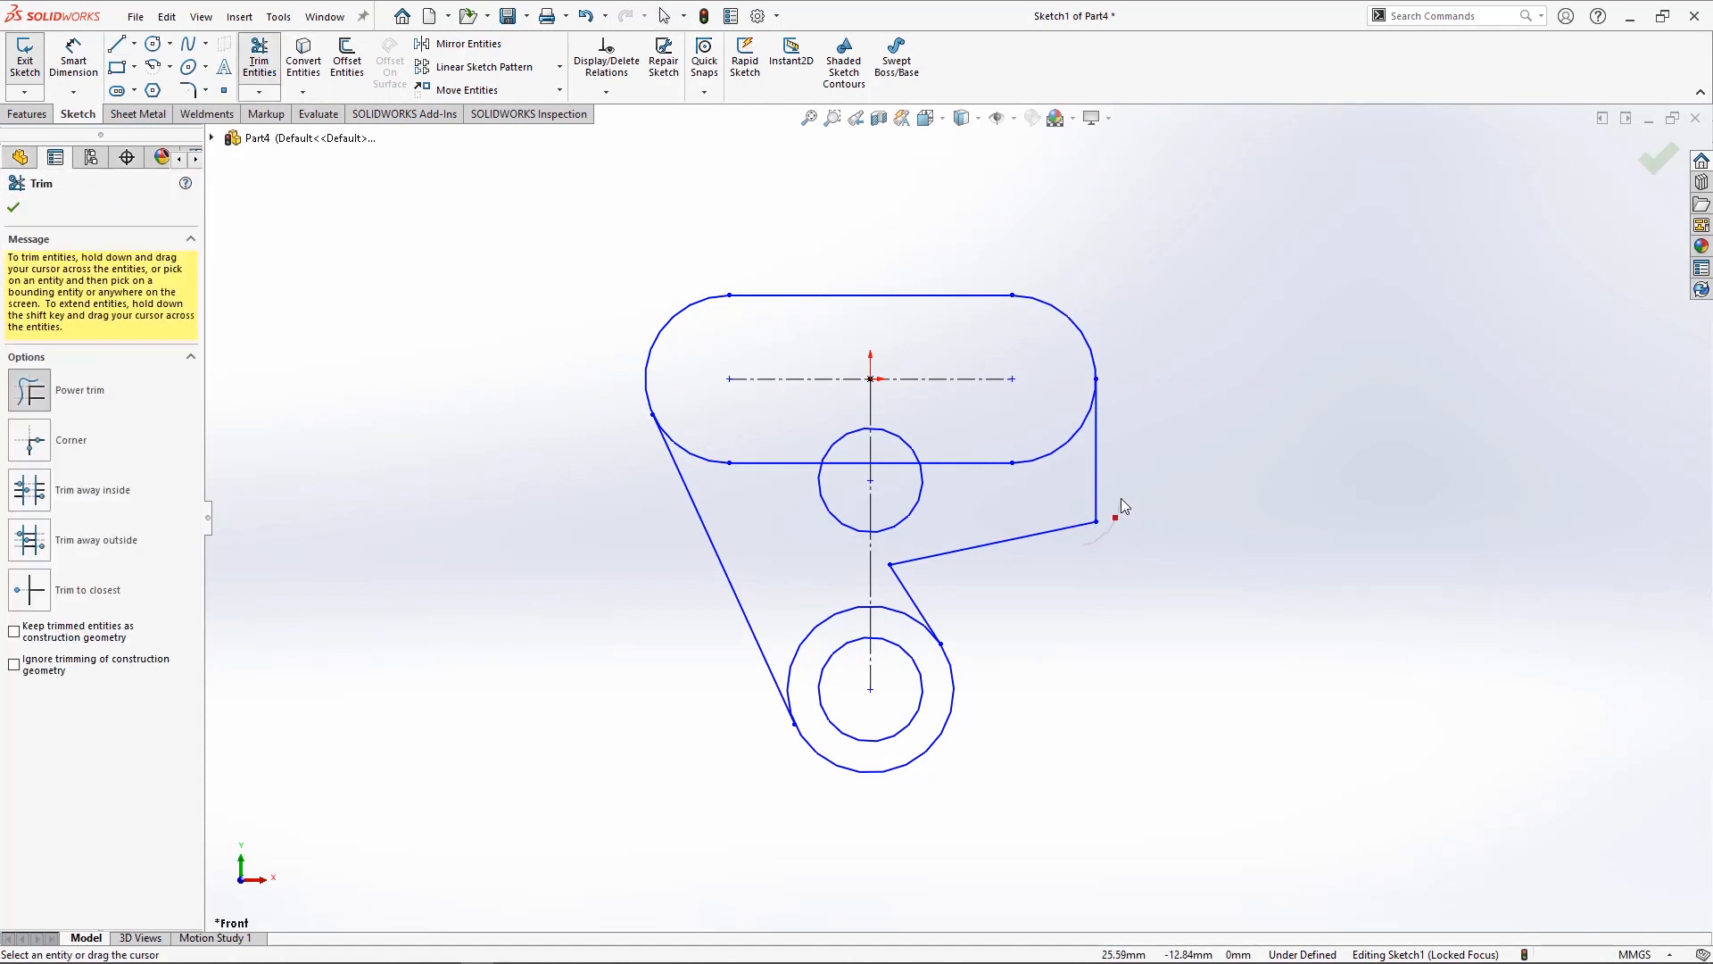
key(Escape)
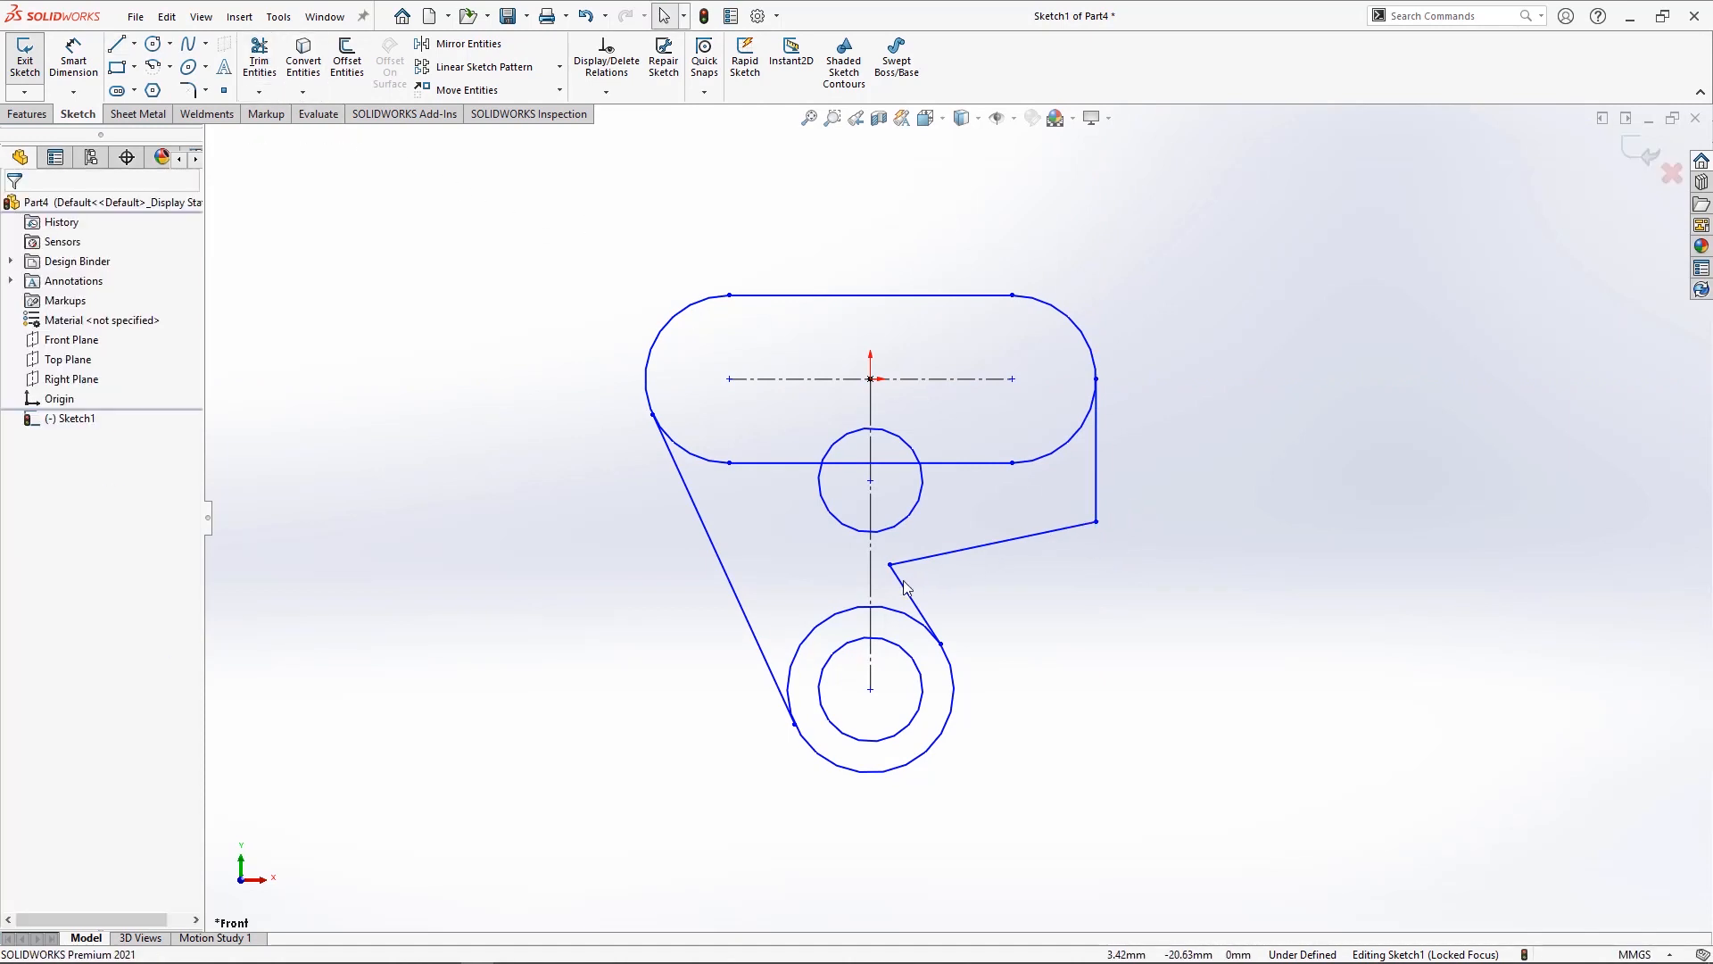
- Make the short line tangent to the lower circle parallel to the long slanted line on the left side
click(906, 587)
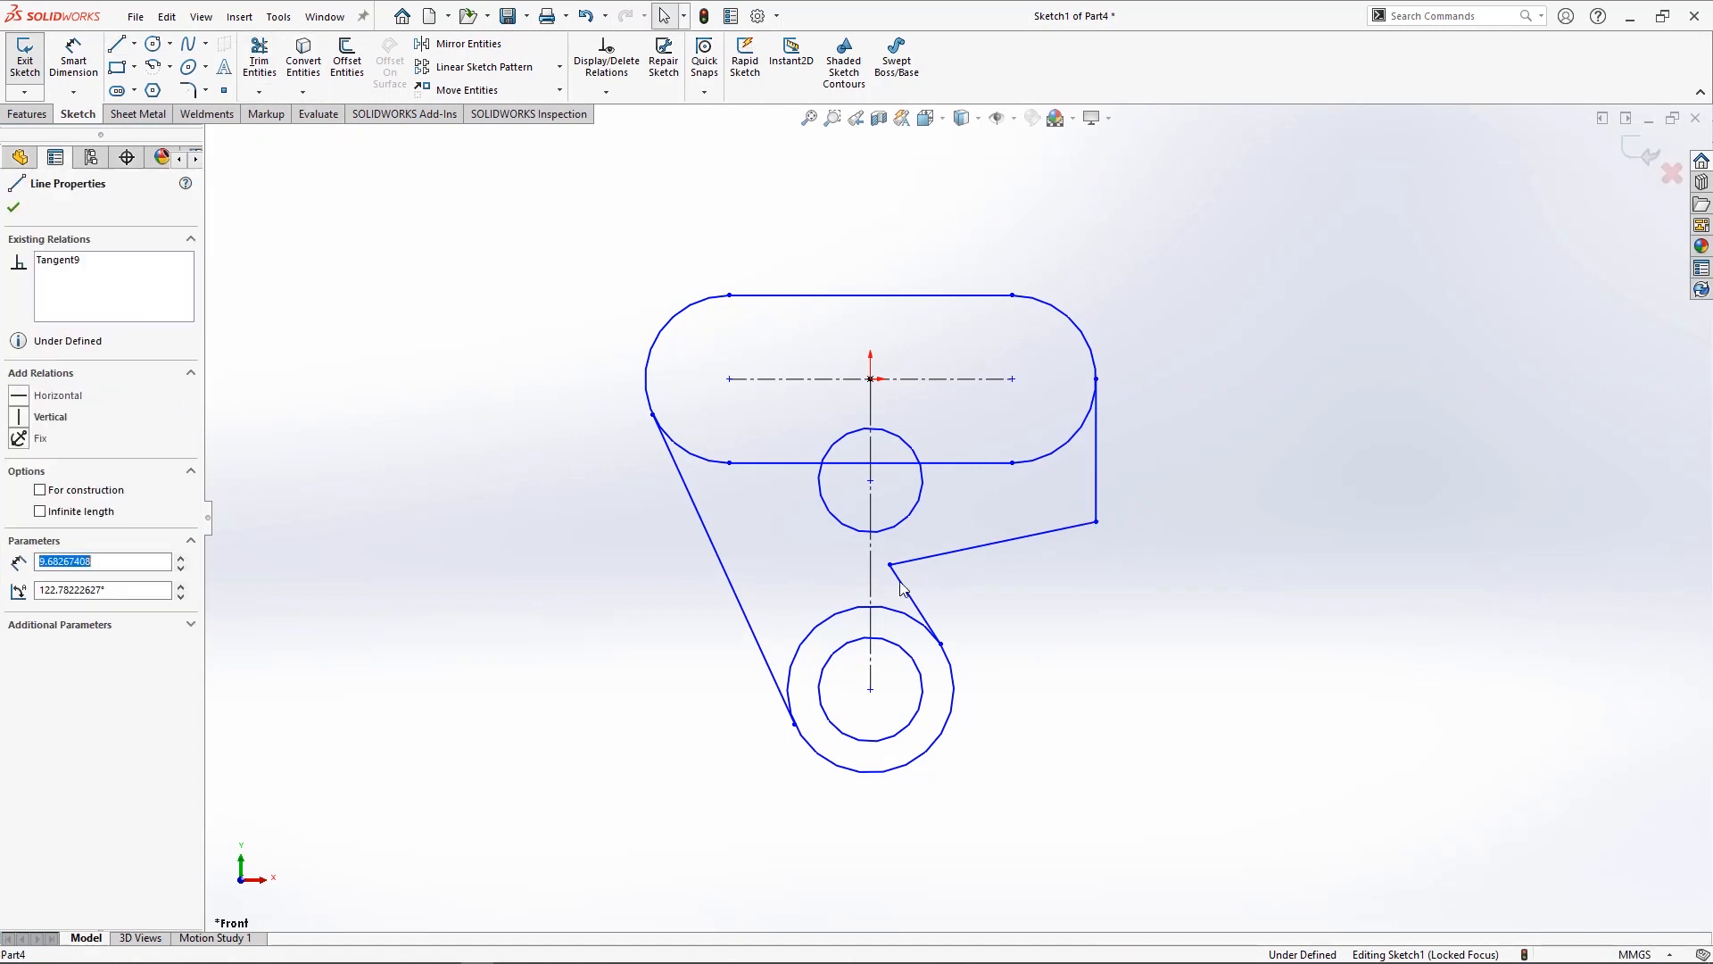
ctrl+click(746, 616)
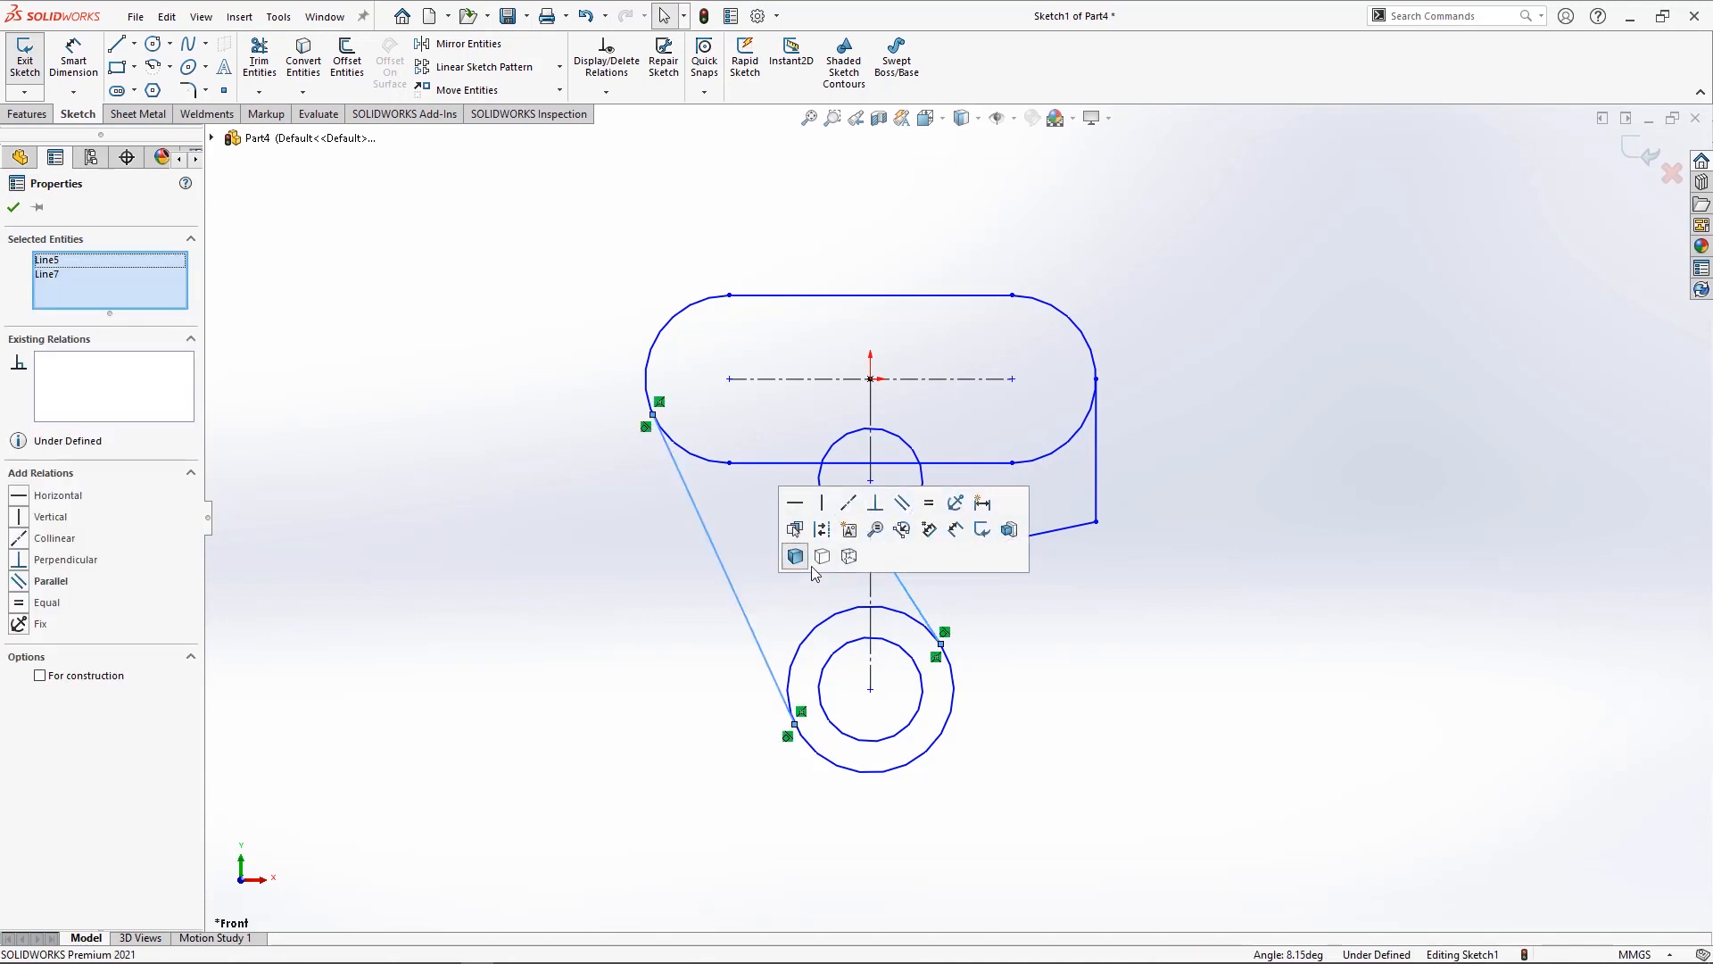
click(1004, 633)
- Dimension the distance between the slot's arc centres as 28.5 mm
key(d)
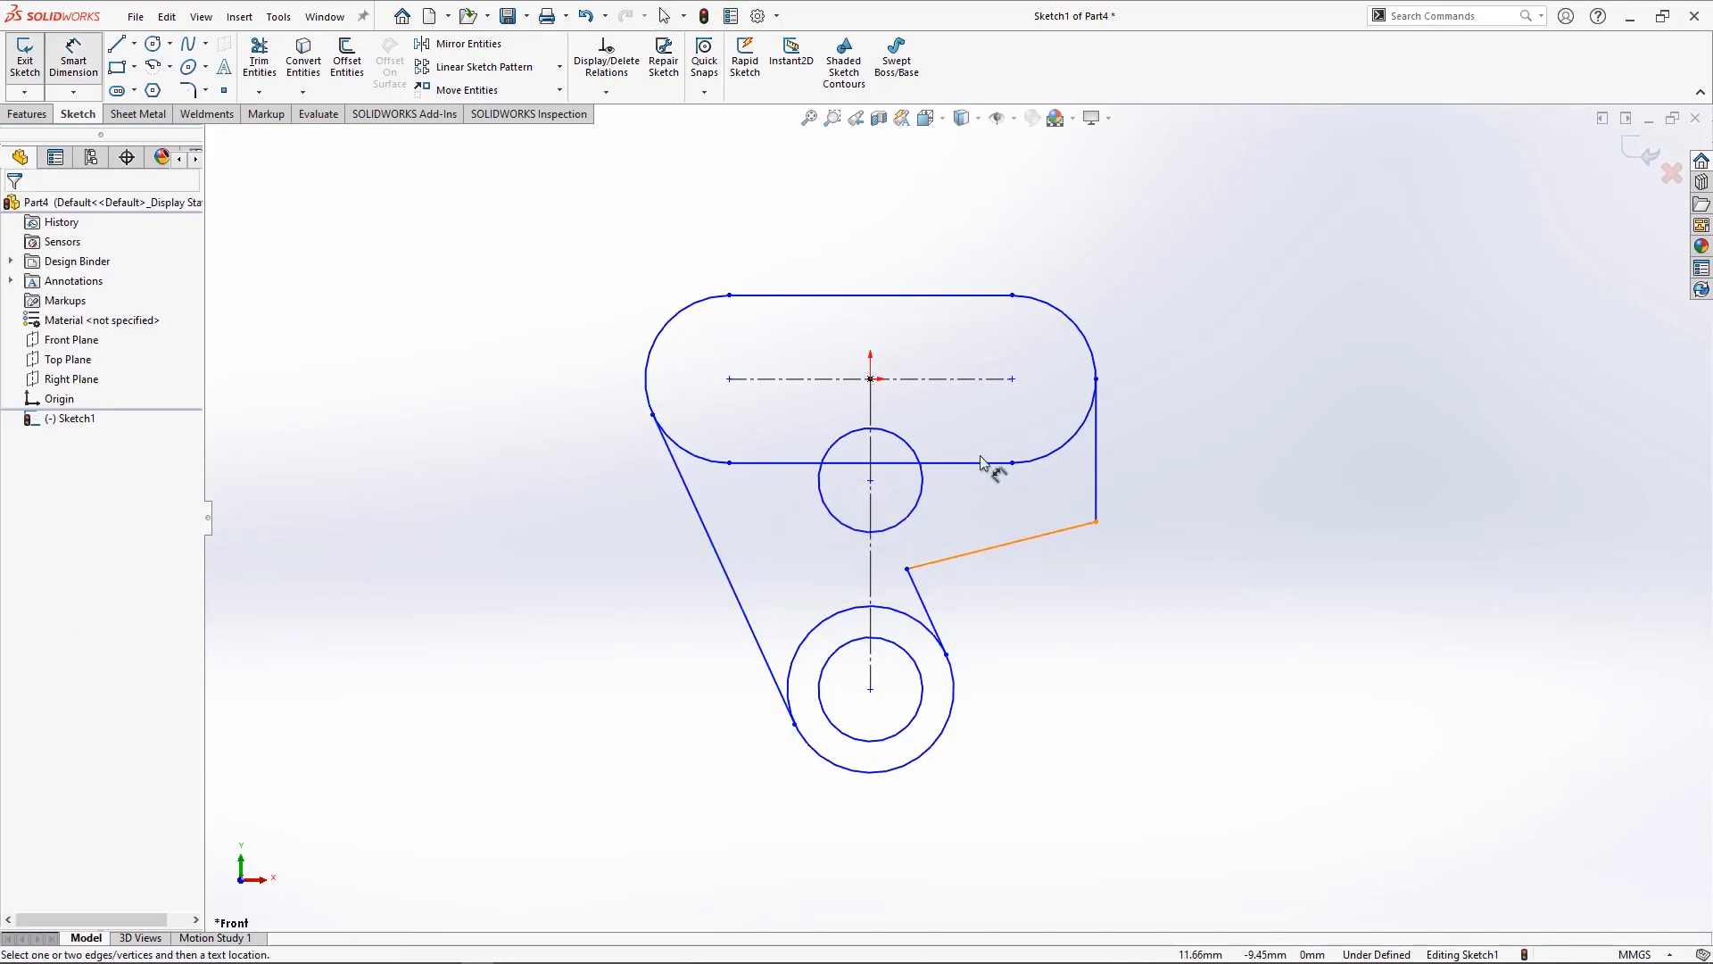
click(946, 388)
click(879, 254)
text(28.5)
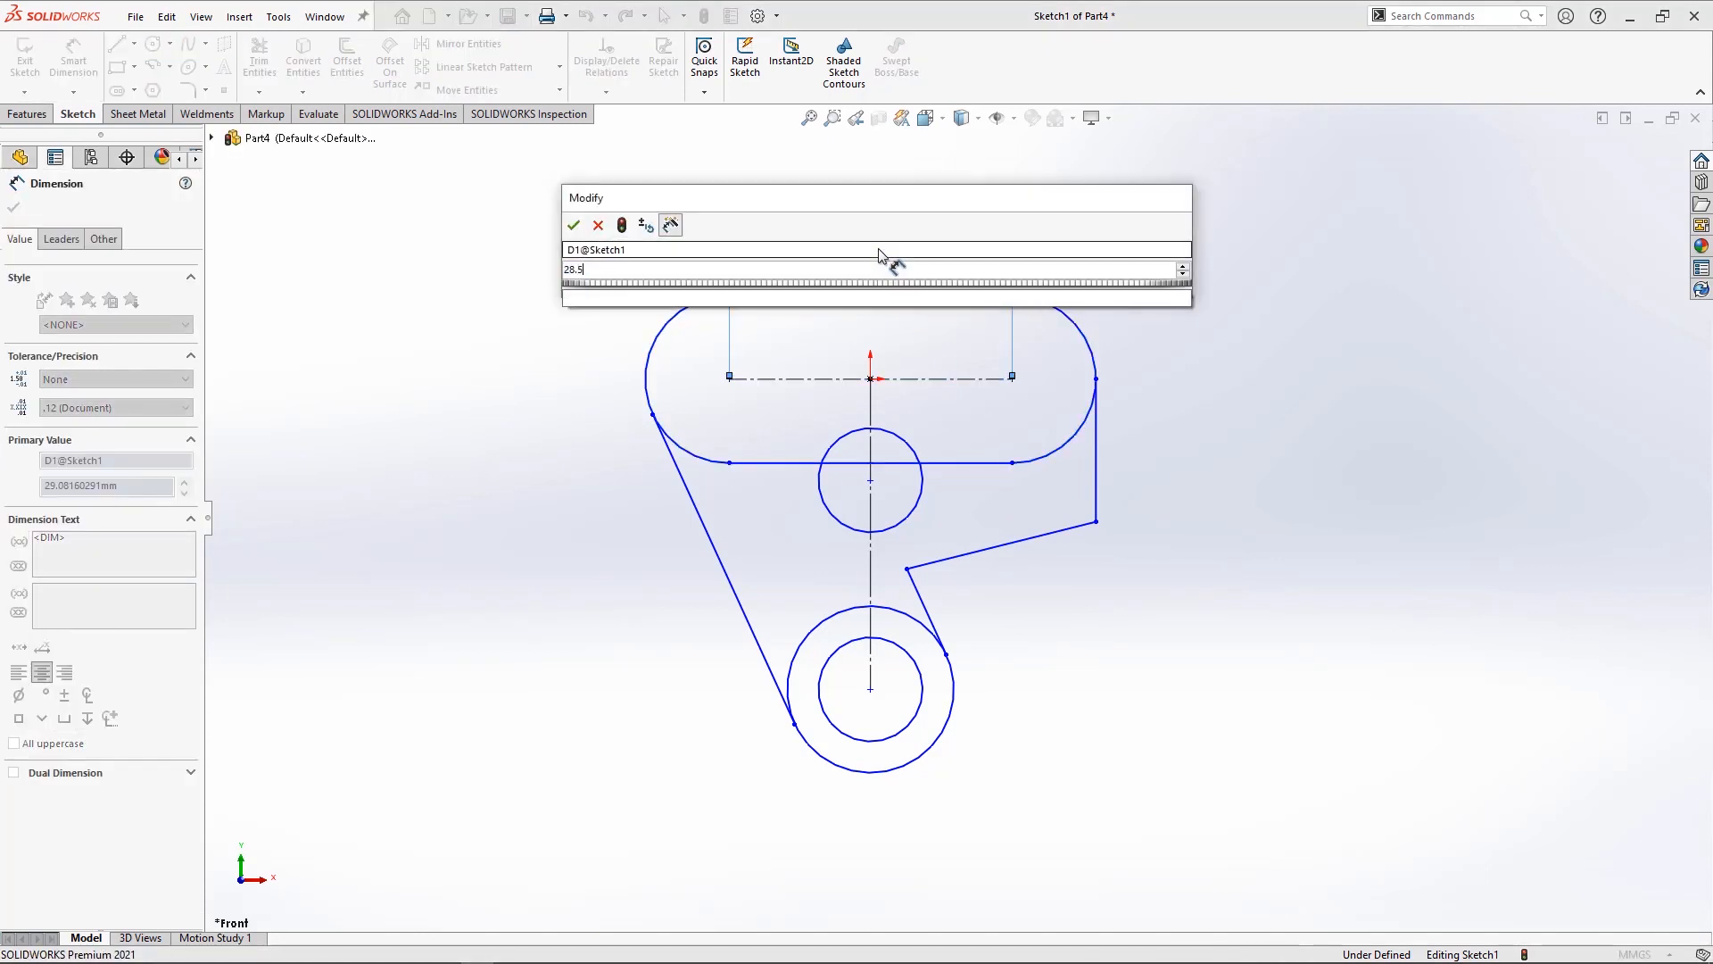
key(Return)
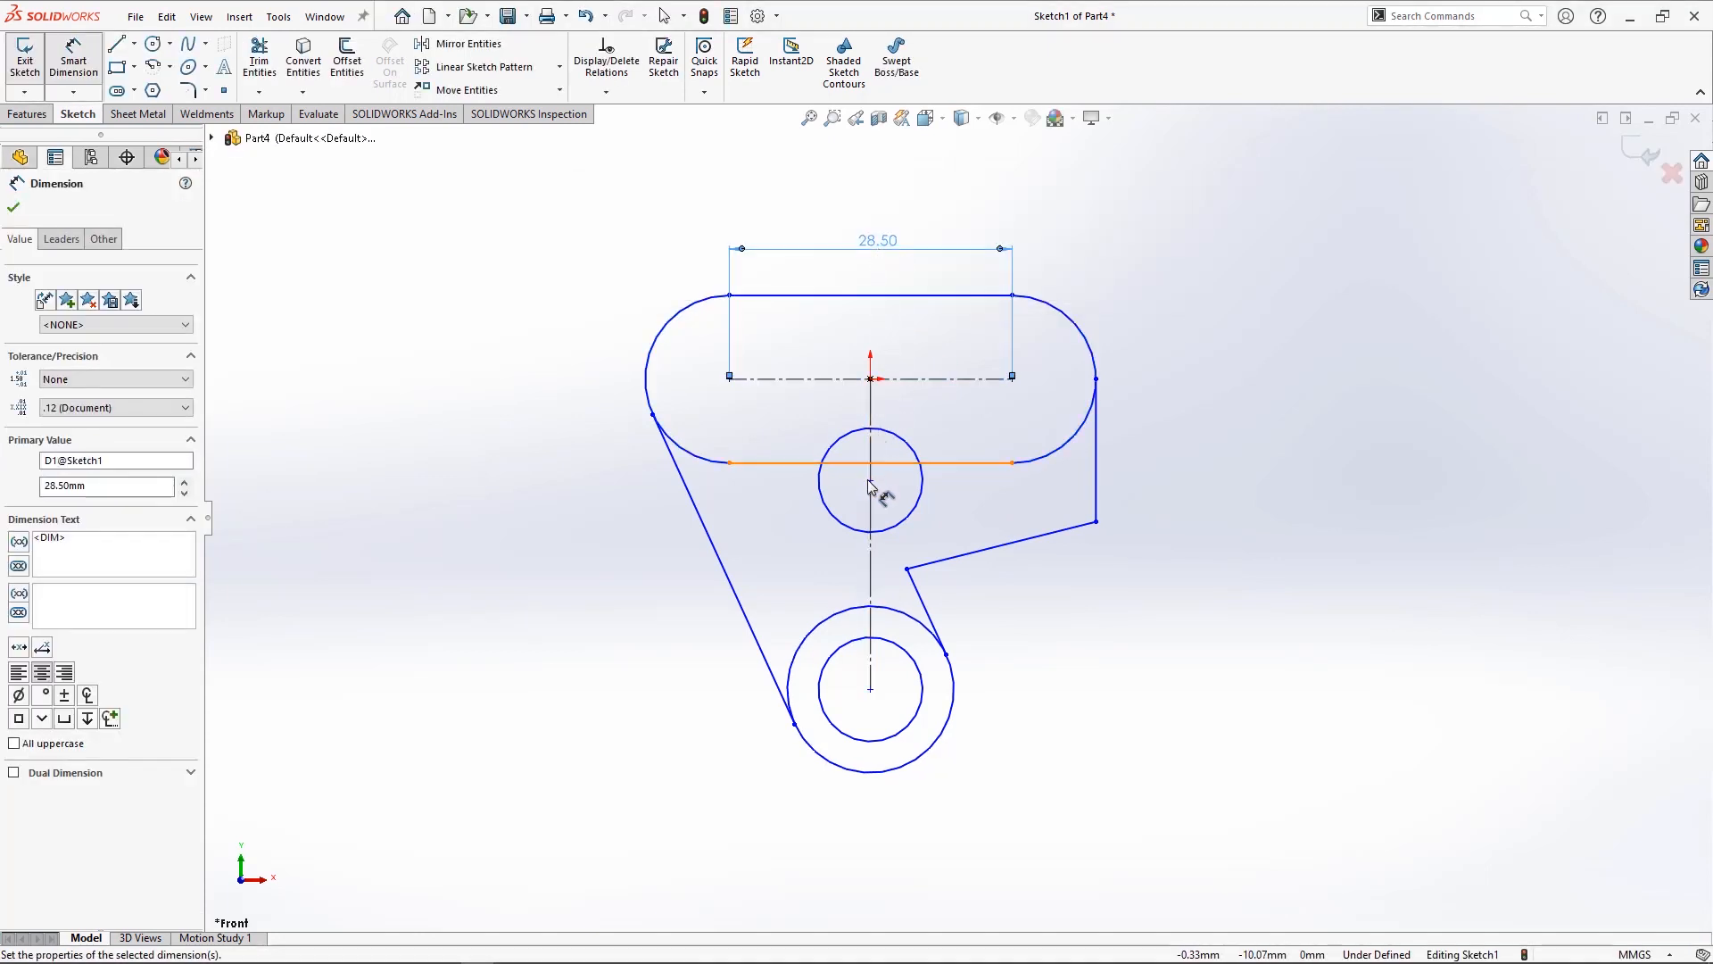
- Dimension the vertical distance from the slot's centreline to the upper circle's centre as 6.8 mm
click(870, 481)
click(915, 380)
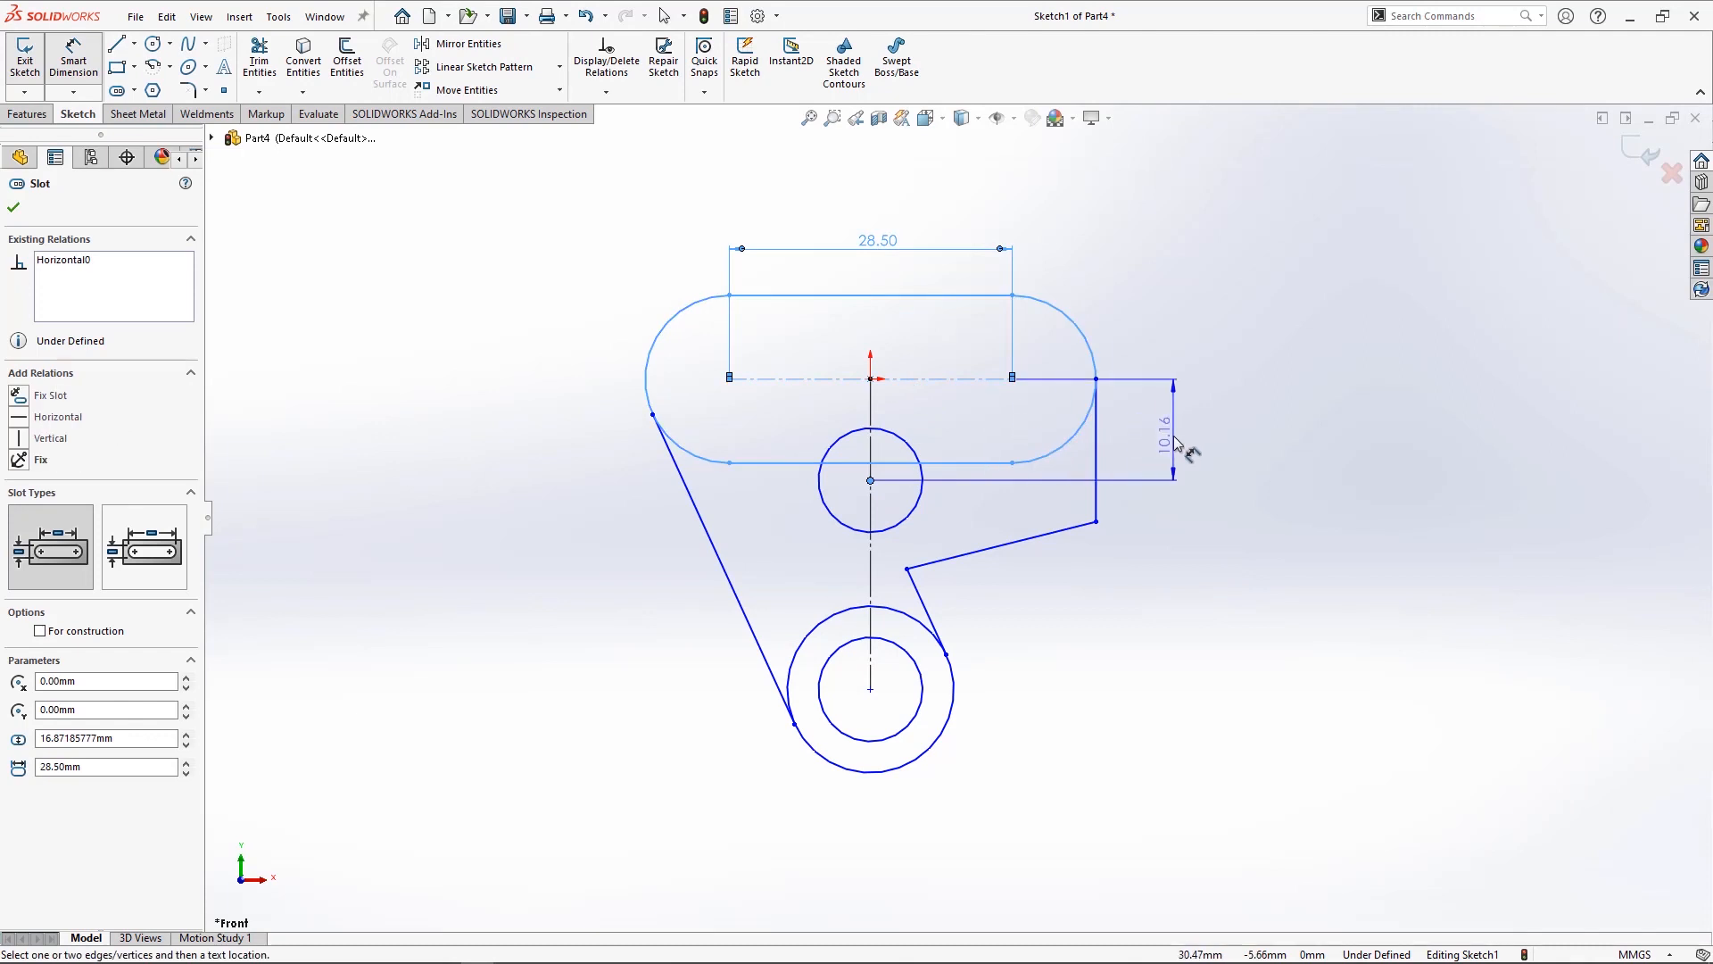
click(1175, 437)
text(6.8)
key(Return)
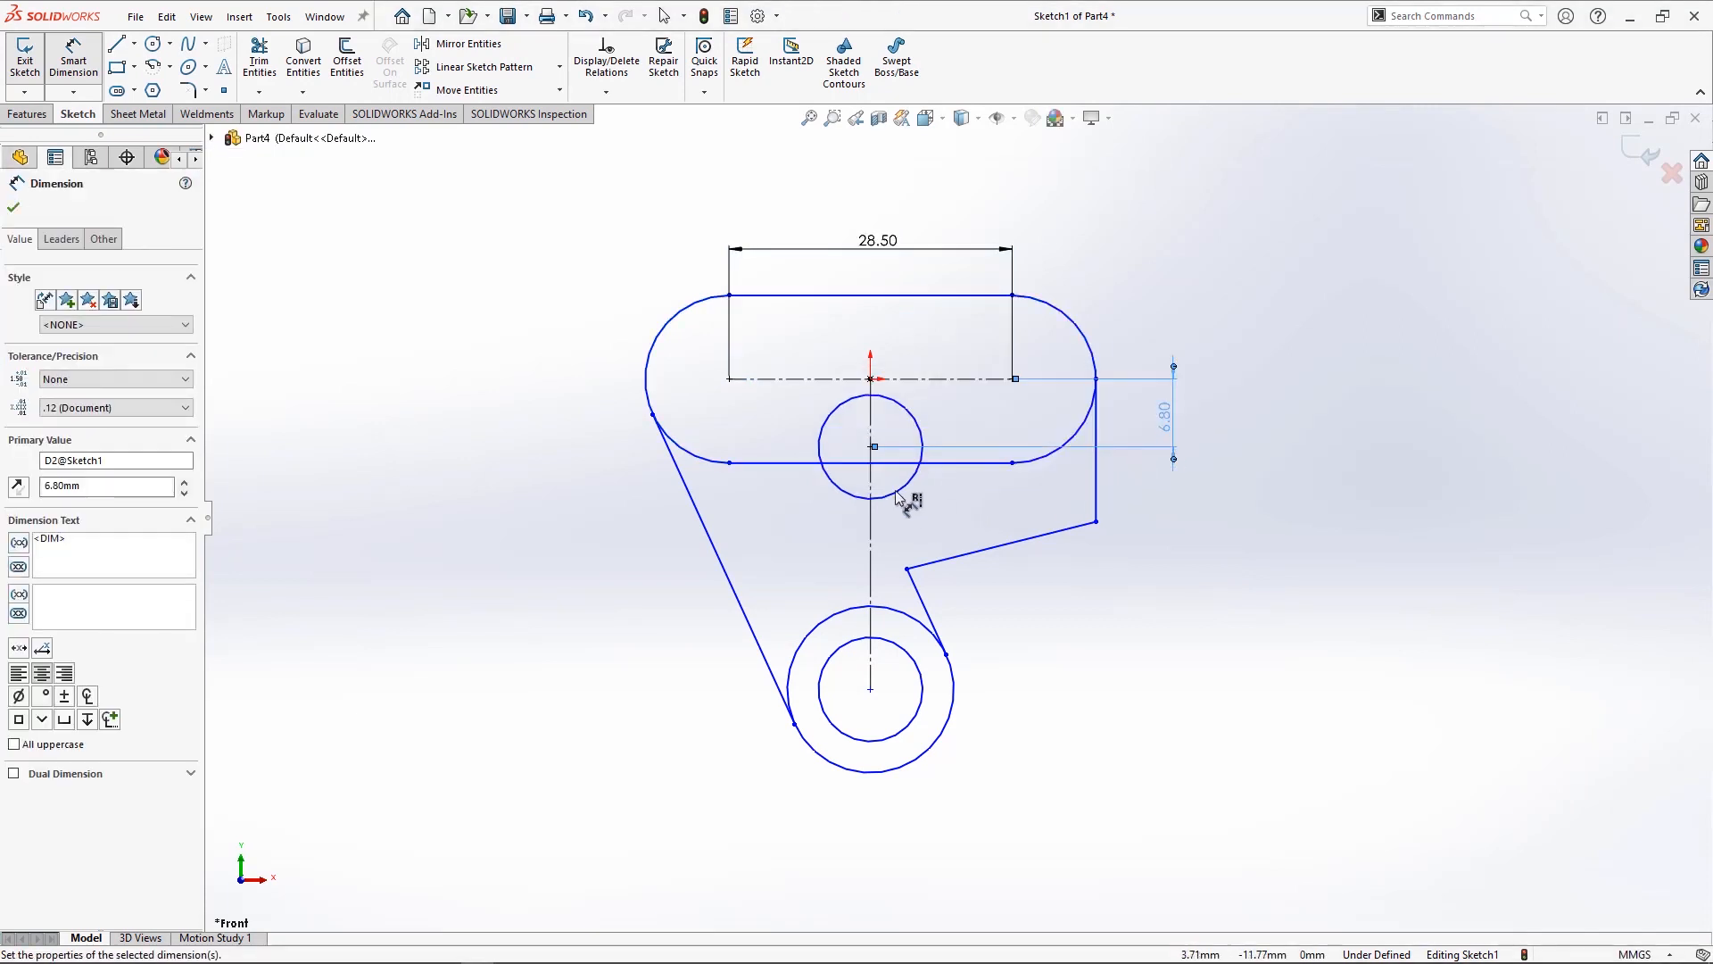
- Dimension the vertical distance between the centres of the upper circle and the lower inner circle as 30 mm
click(900, 492)
click(913, 657)
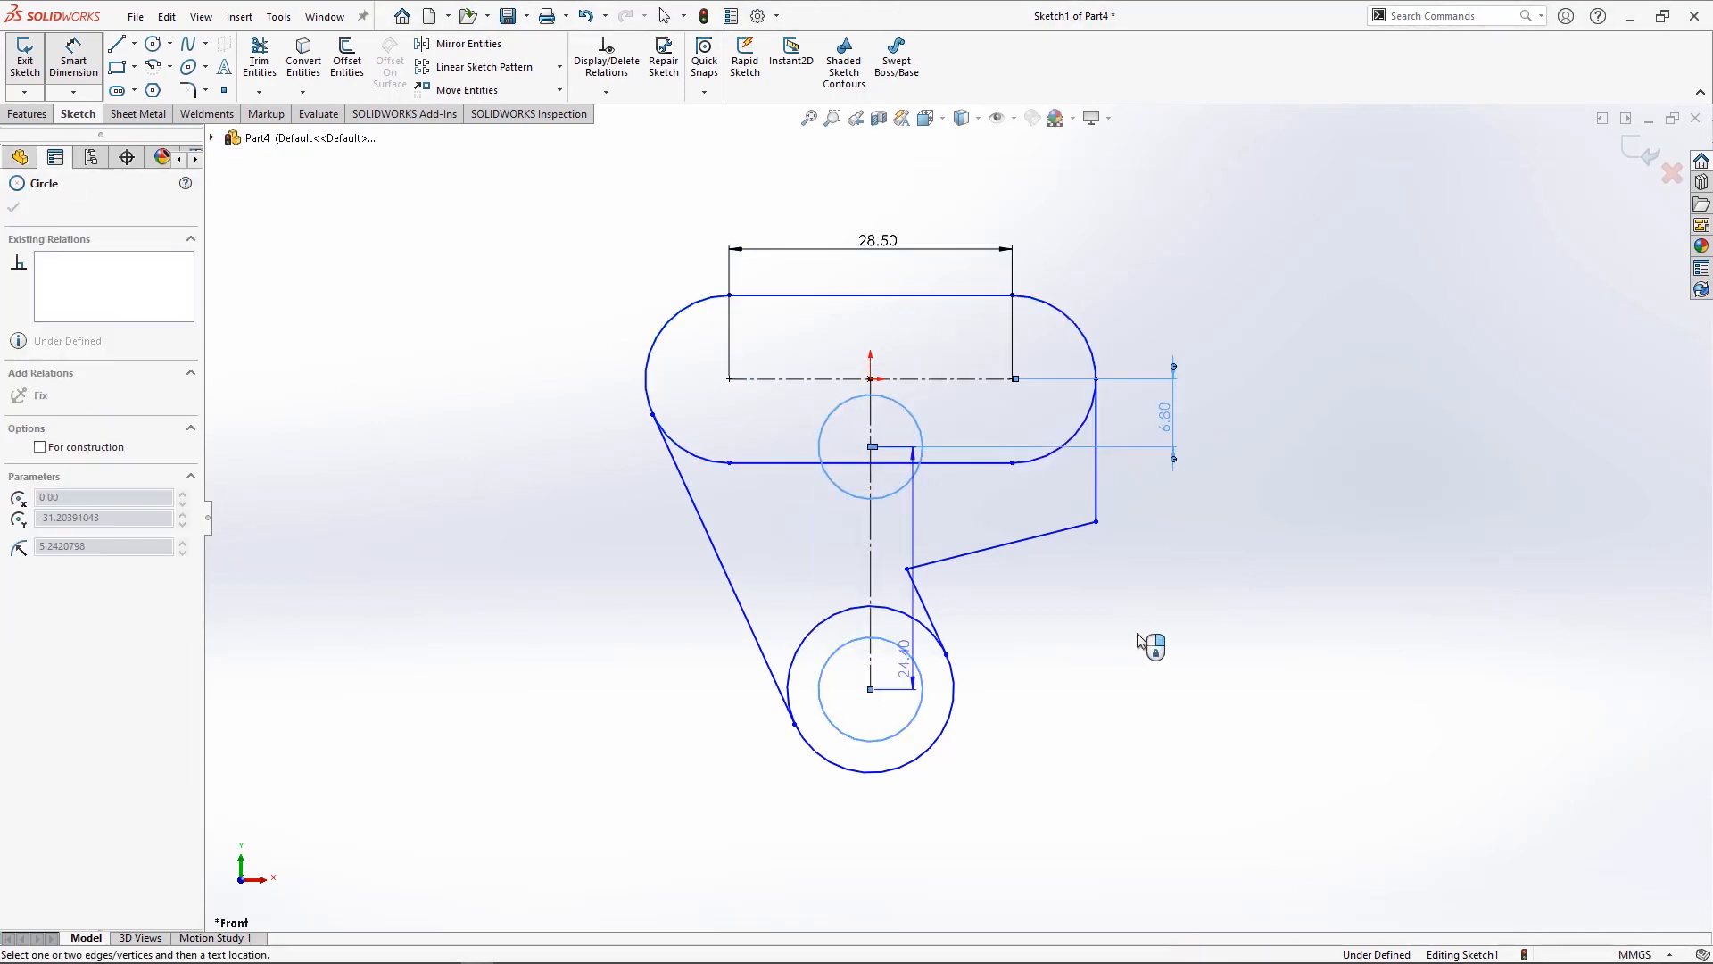
click(1178, 584)
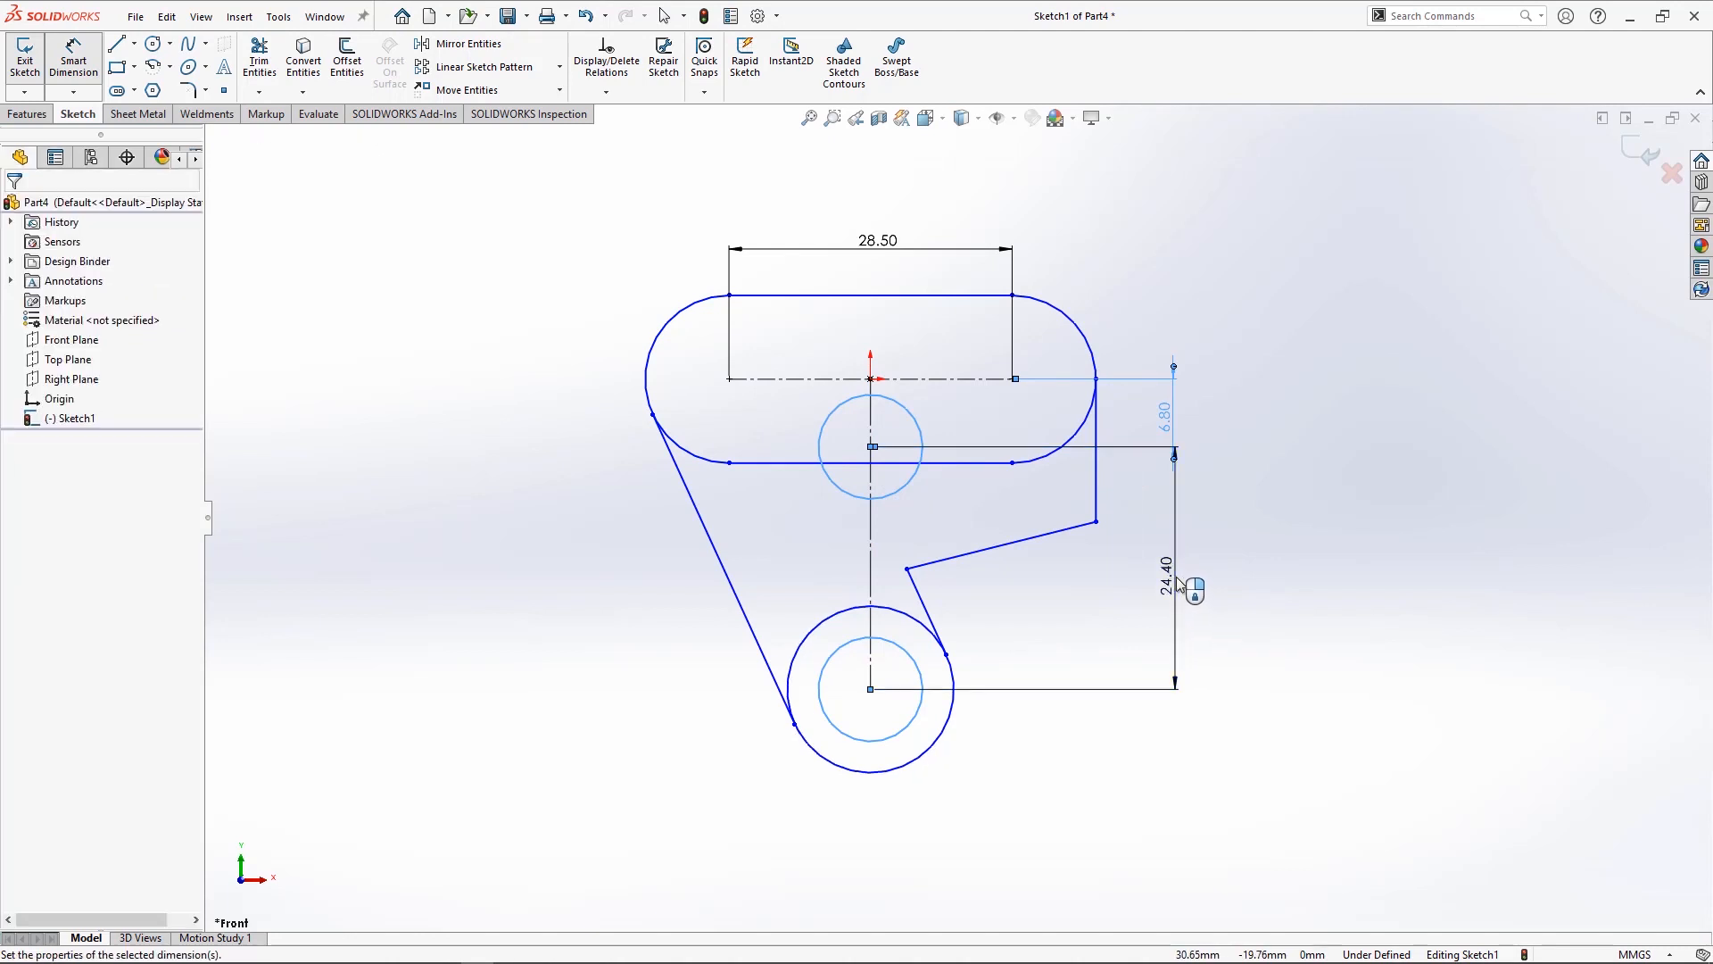
text(30)
key(Return)
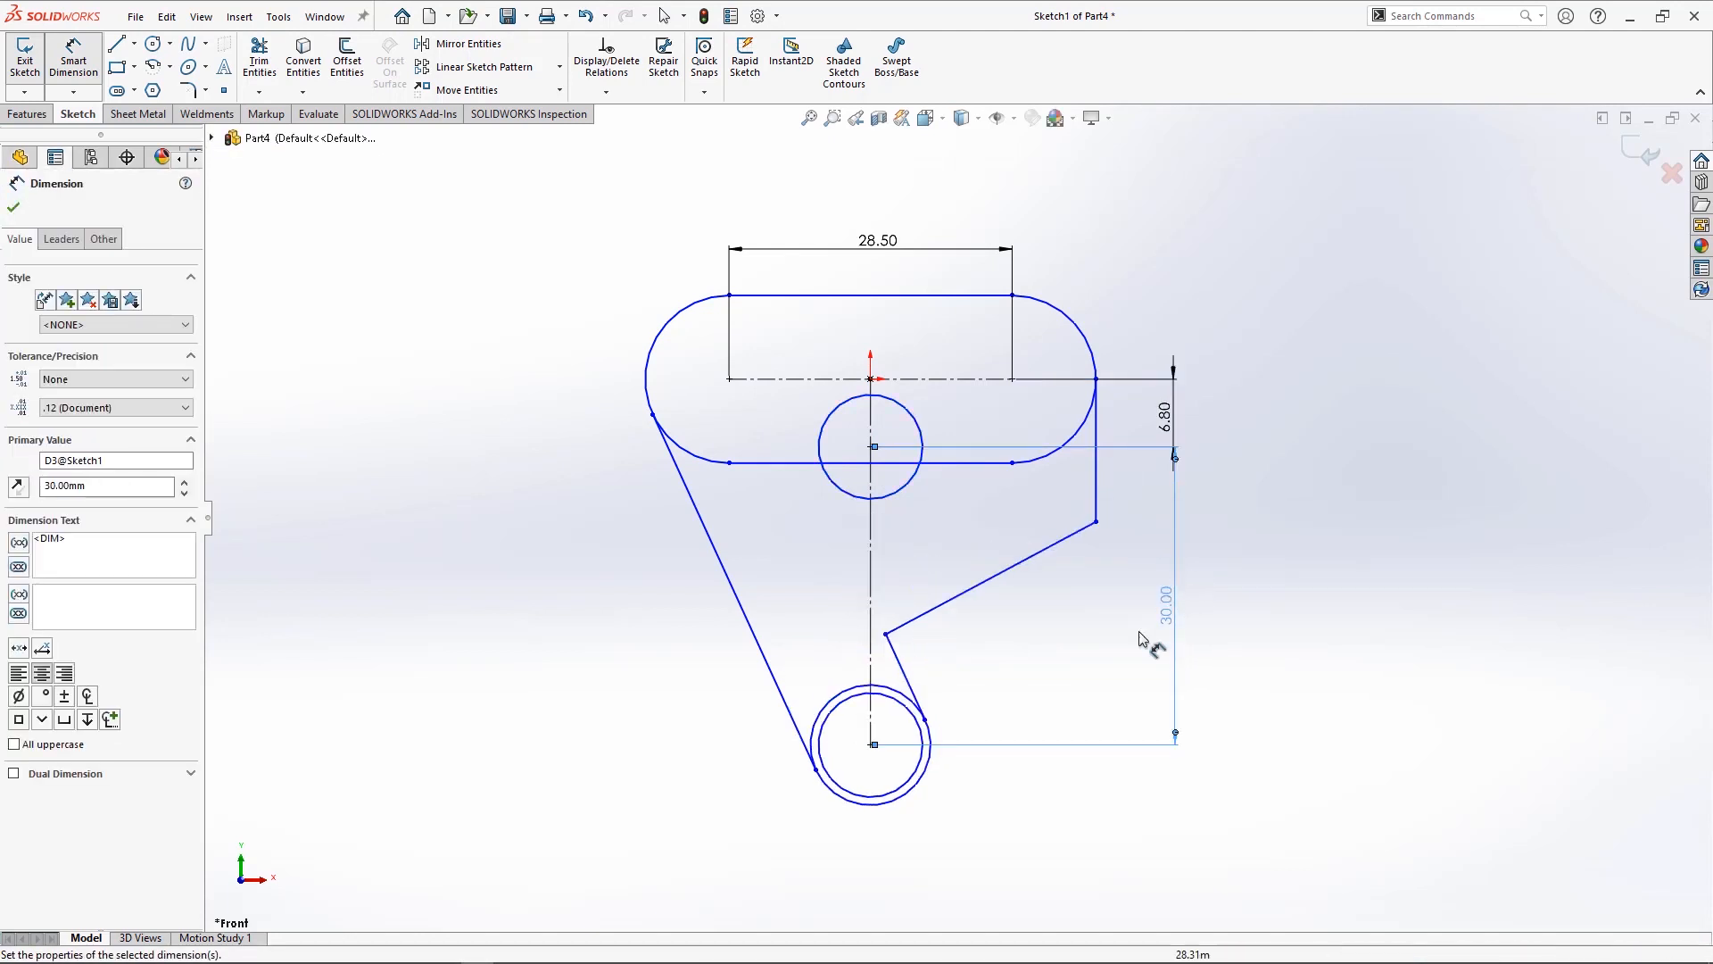
- Dimension the two concentric lower circles with diameters of 8.8 mm for the inner and 16 mm for the outer one
click(919, 769)
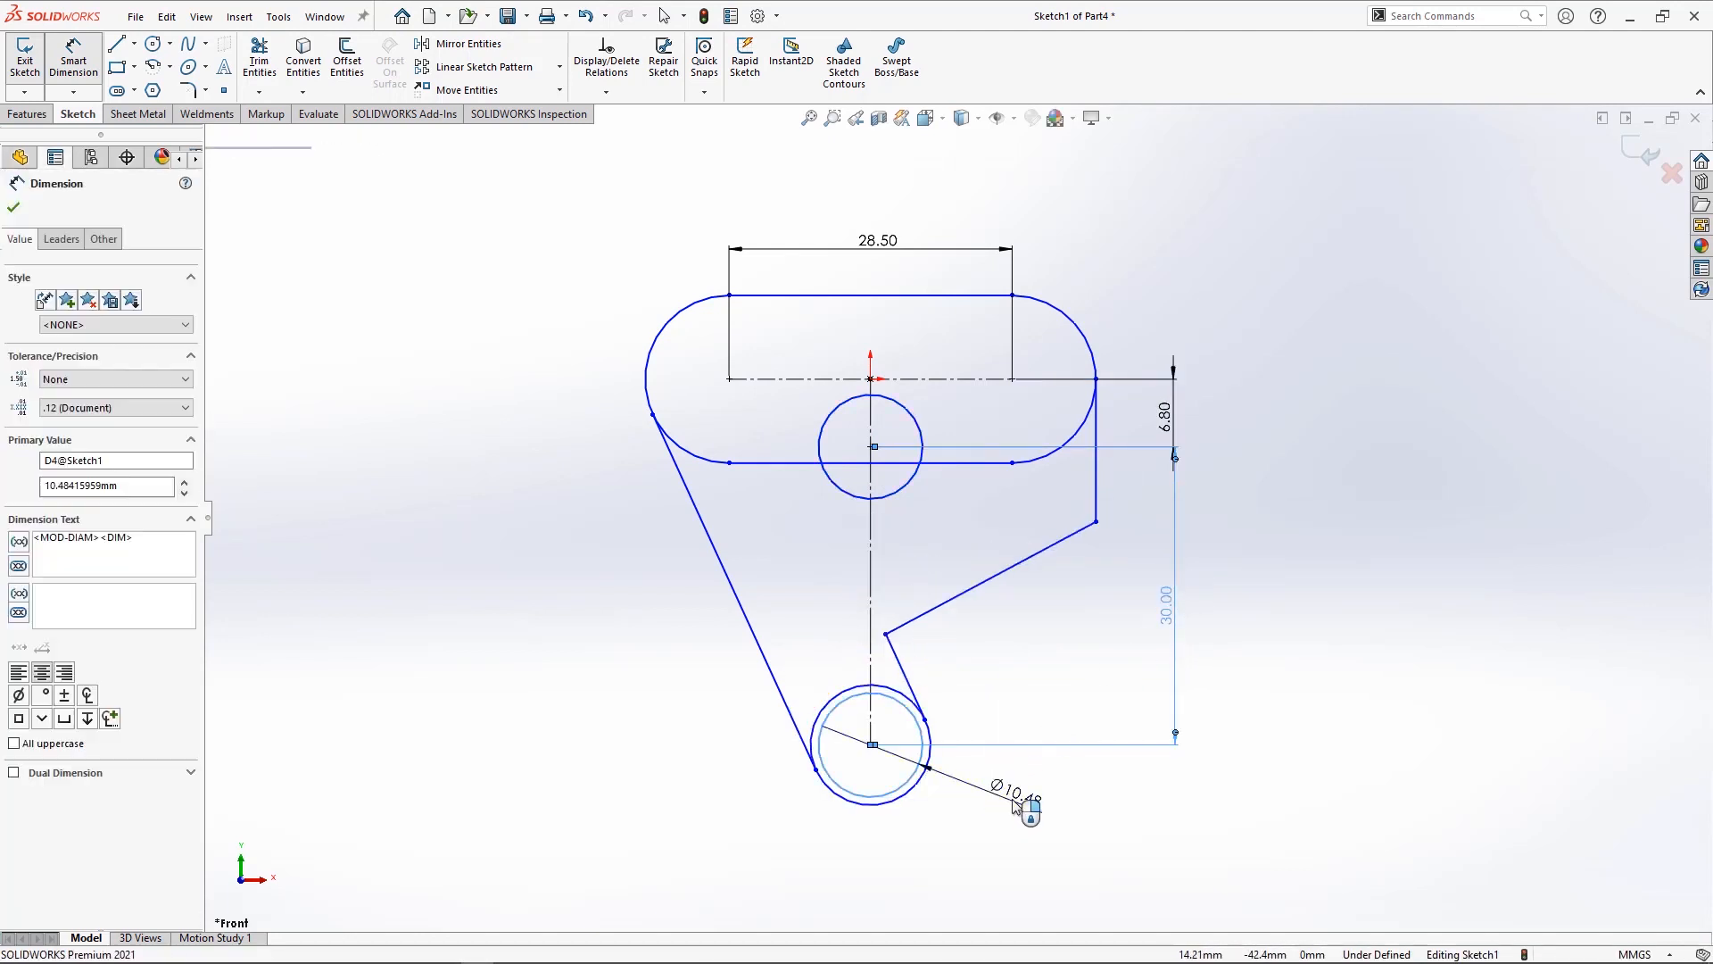
click(1017, 803)
text(8.8)
key(Return)
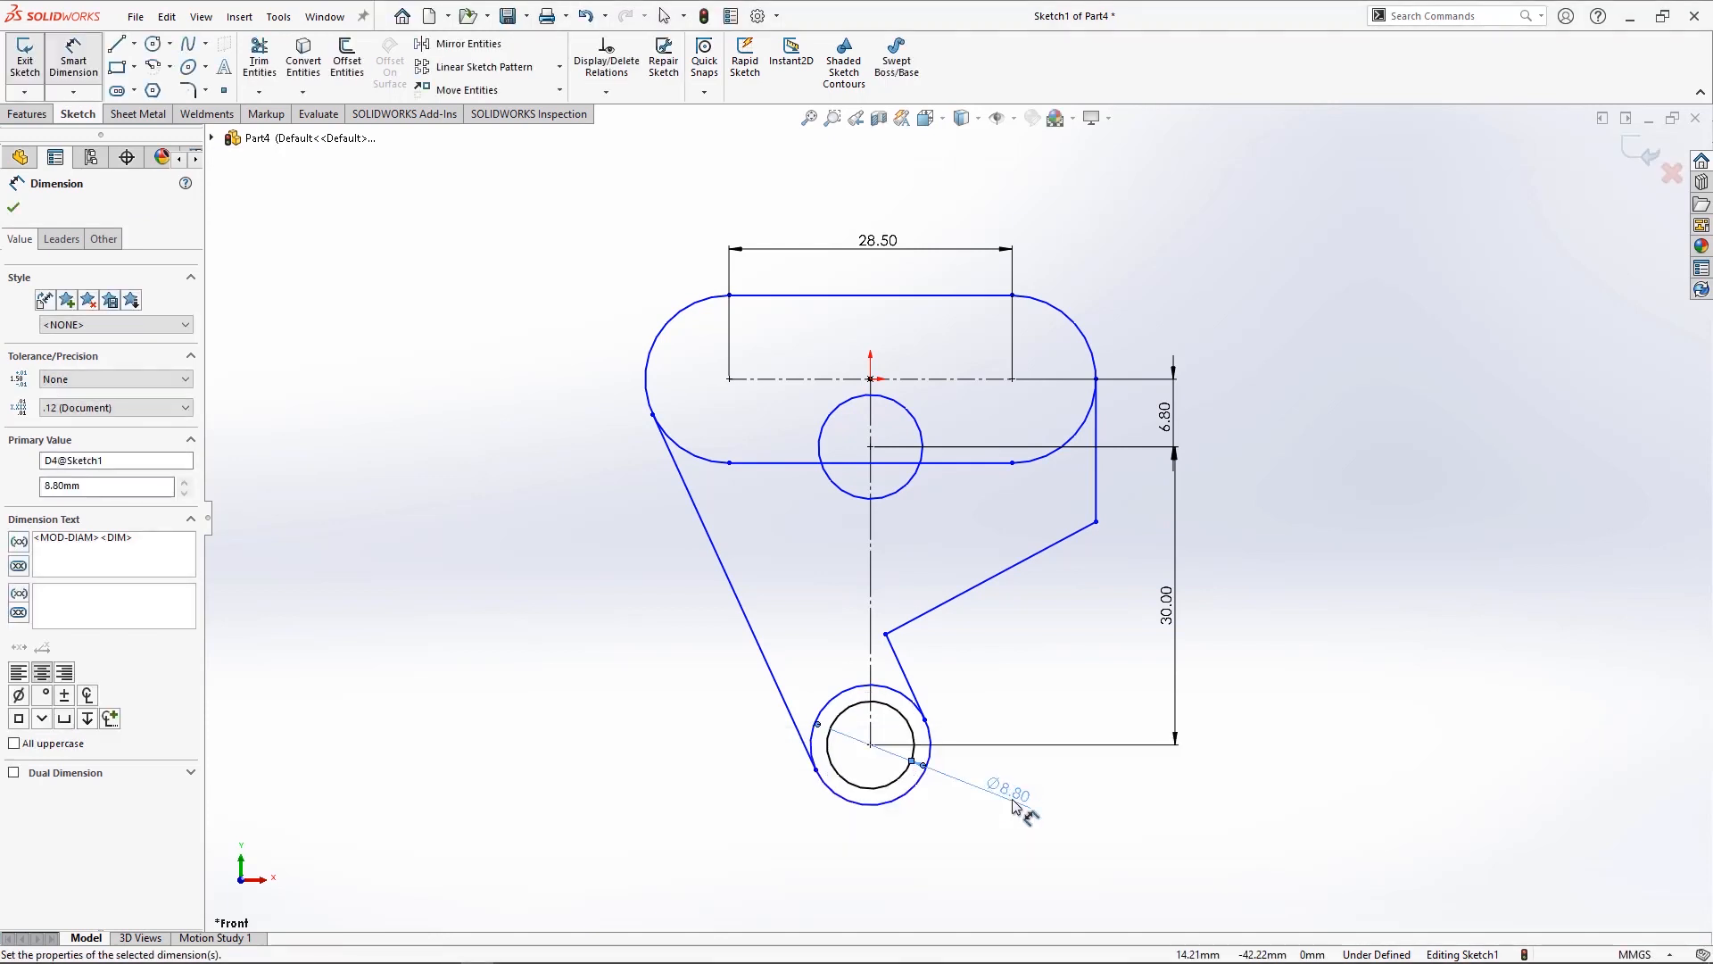
click(934, 755)
click(1083, 814)
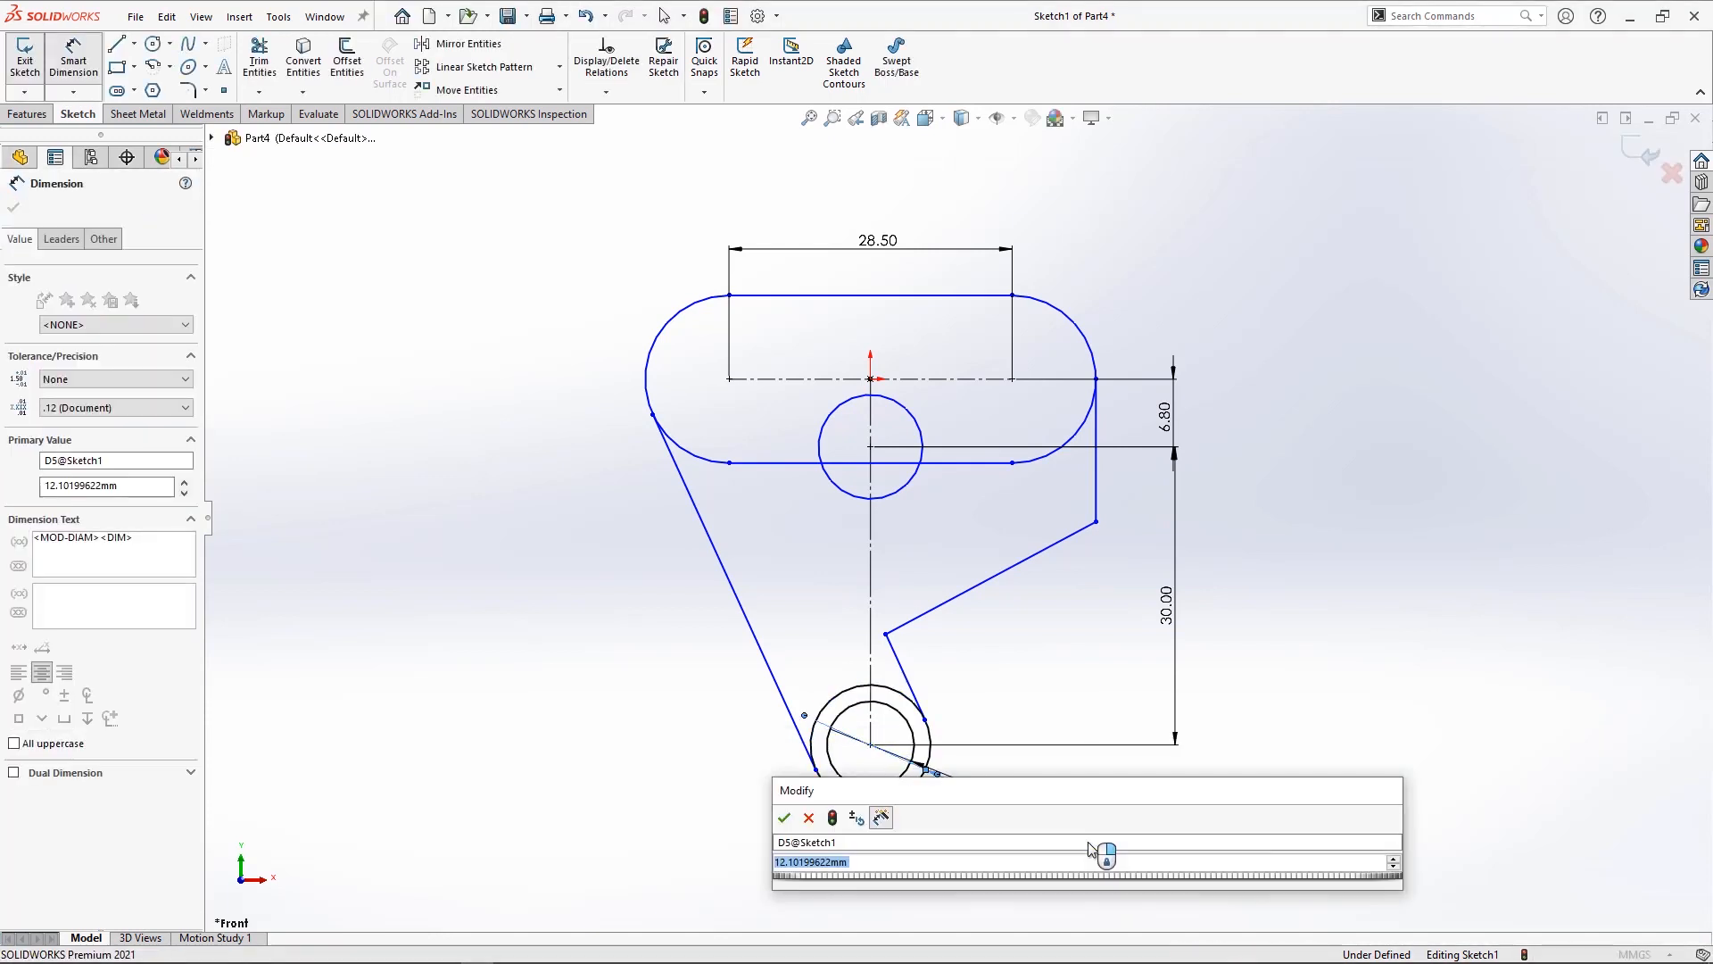
text(16)
key(Return)
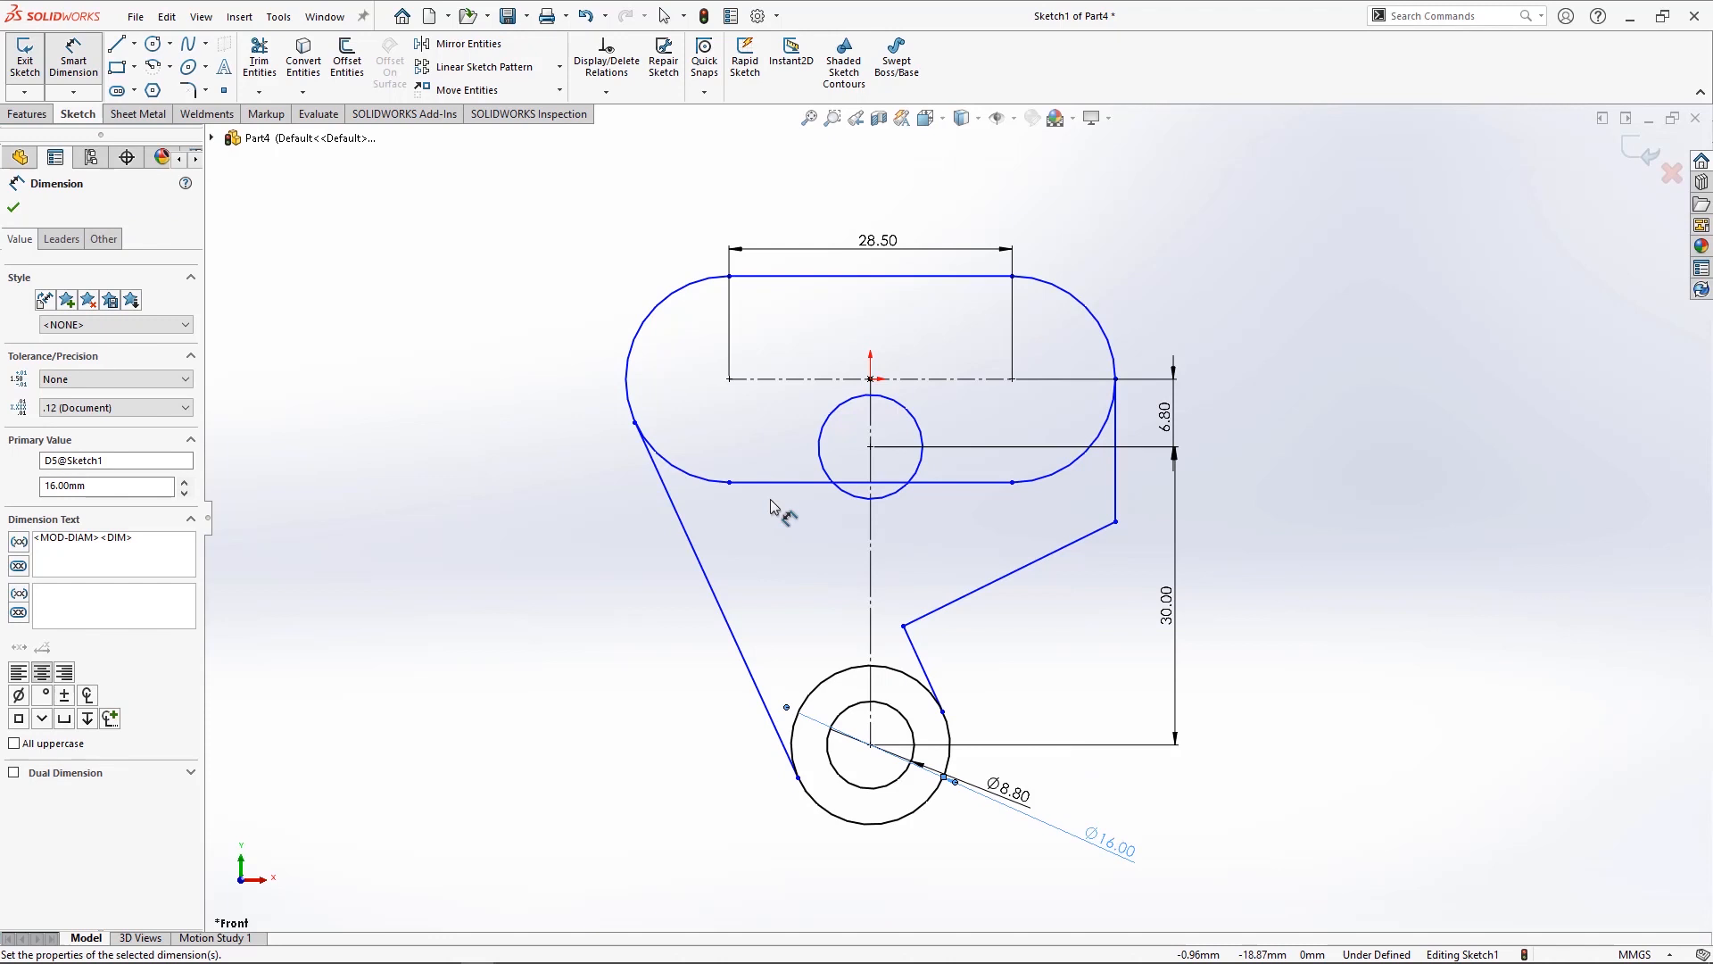
- Dimension the radius of the slot's left arc as 12.5/2 mm
click(638, 370)
click(542, 296)
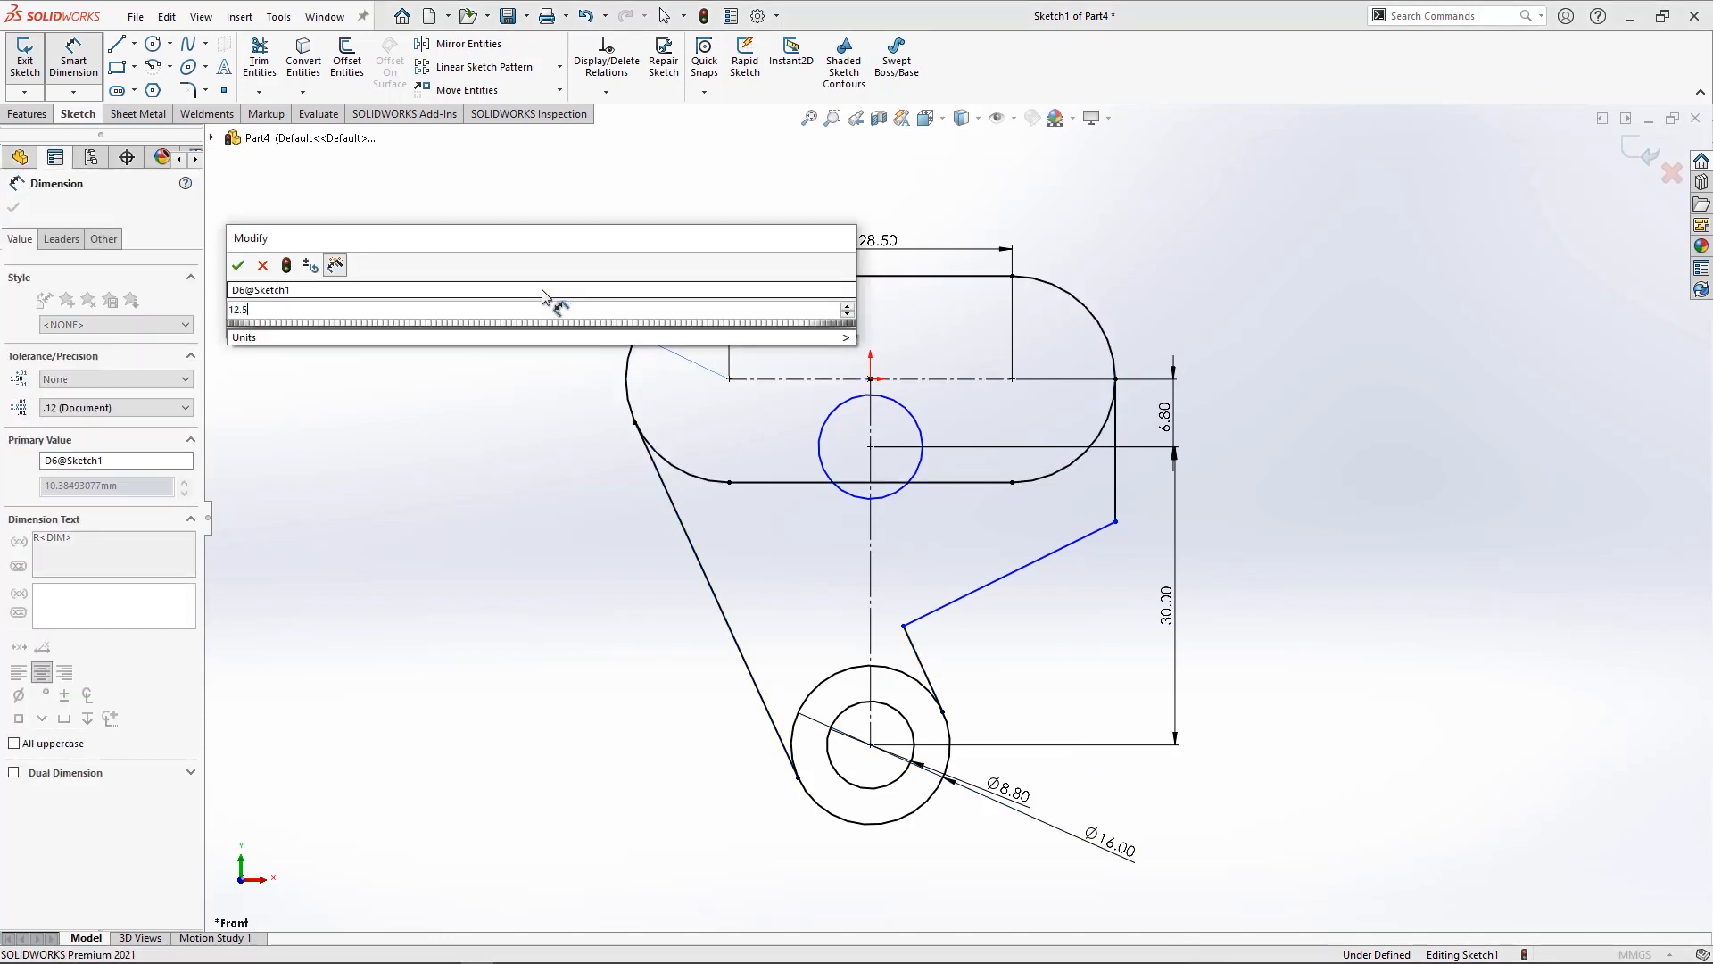
text(12.5/2)
key(Return)
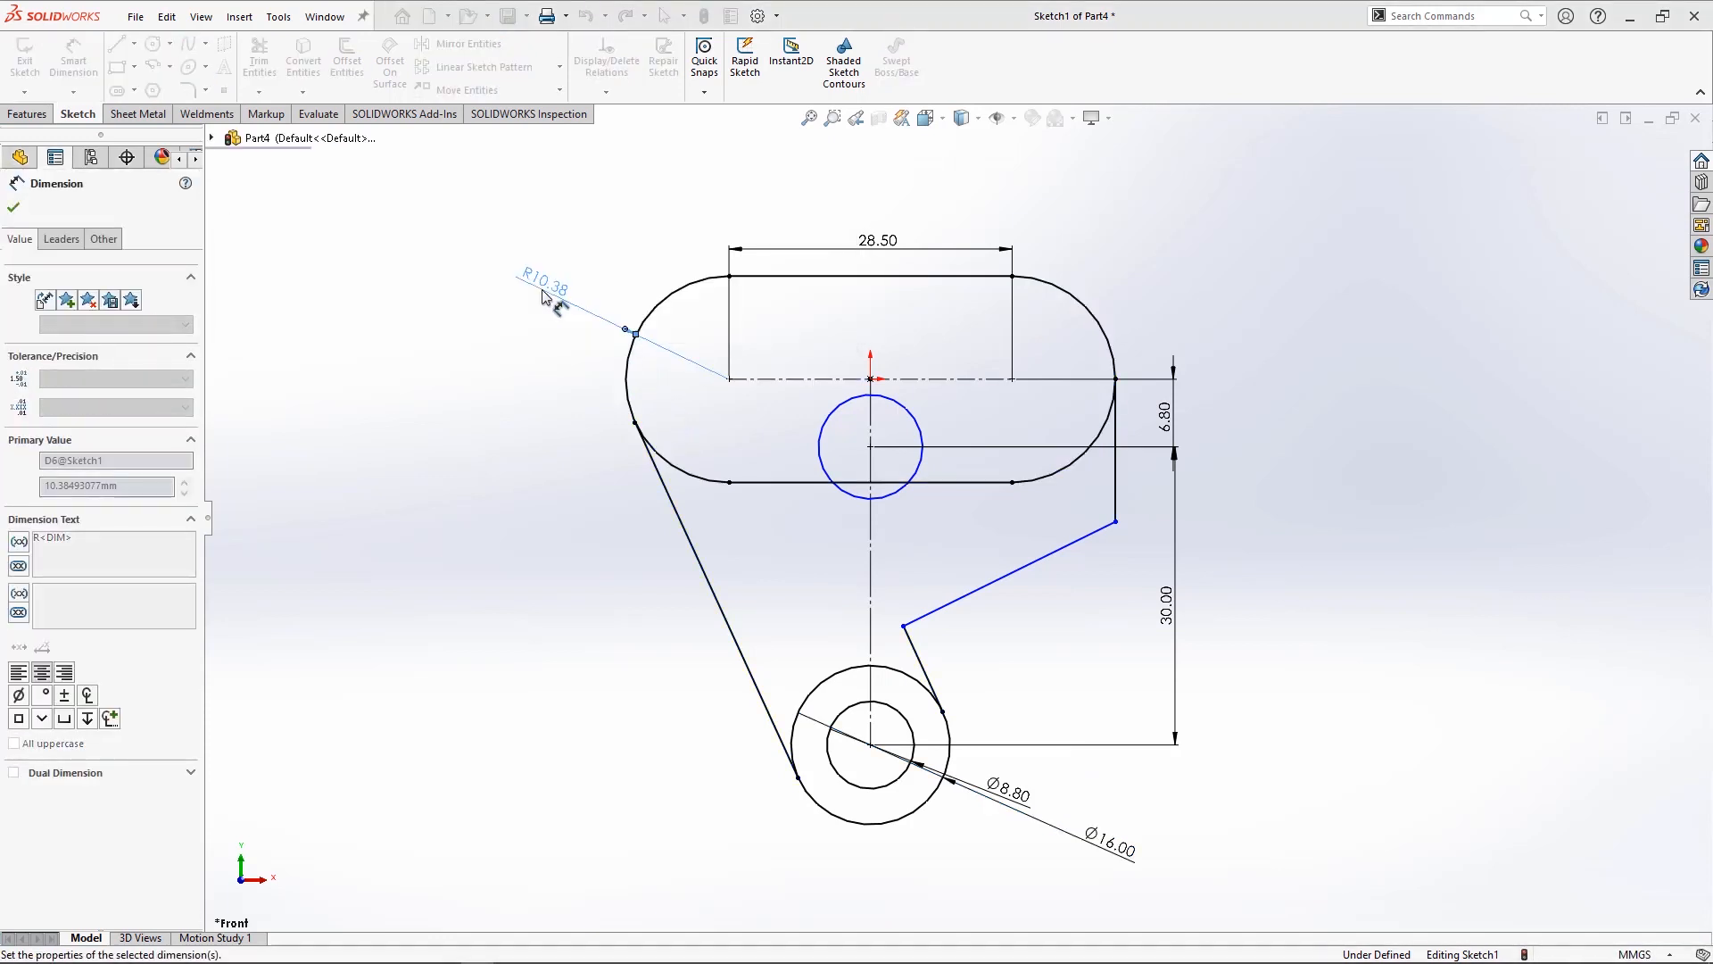
- Dimension the upper circle with a diameter of 12 mm
click(907, 410)
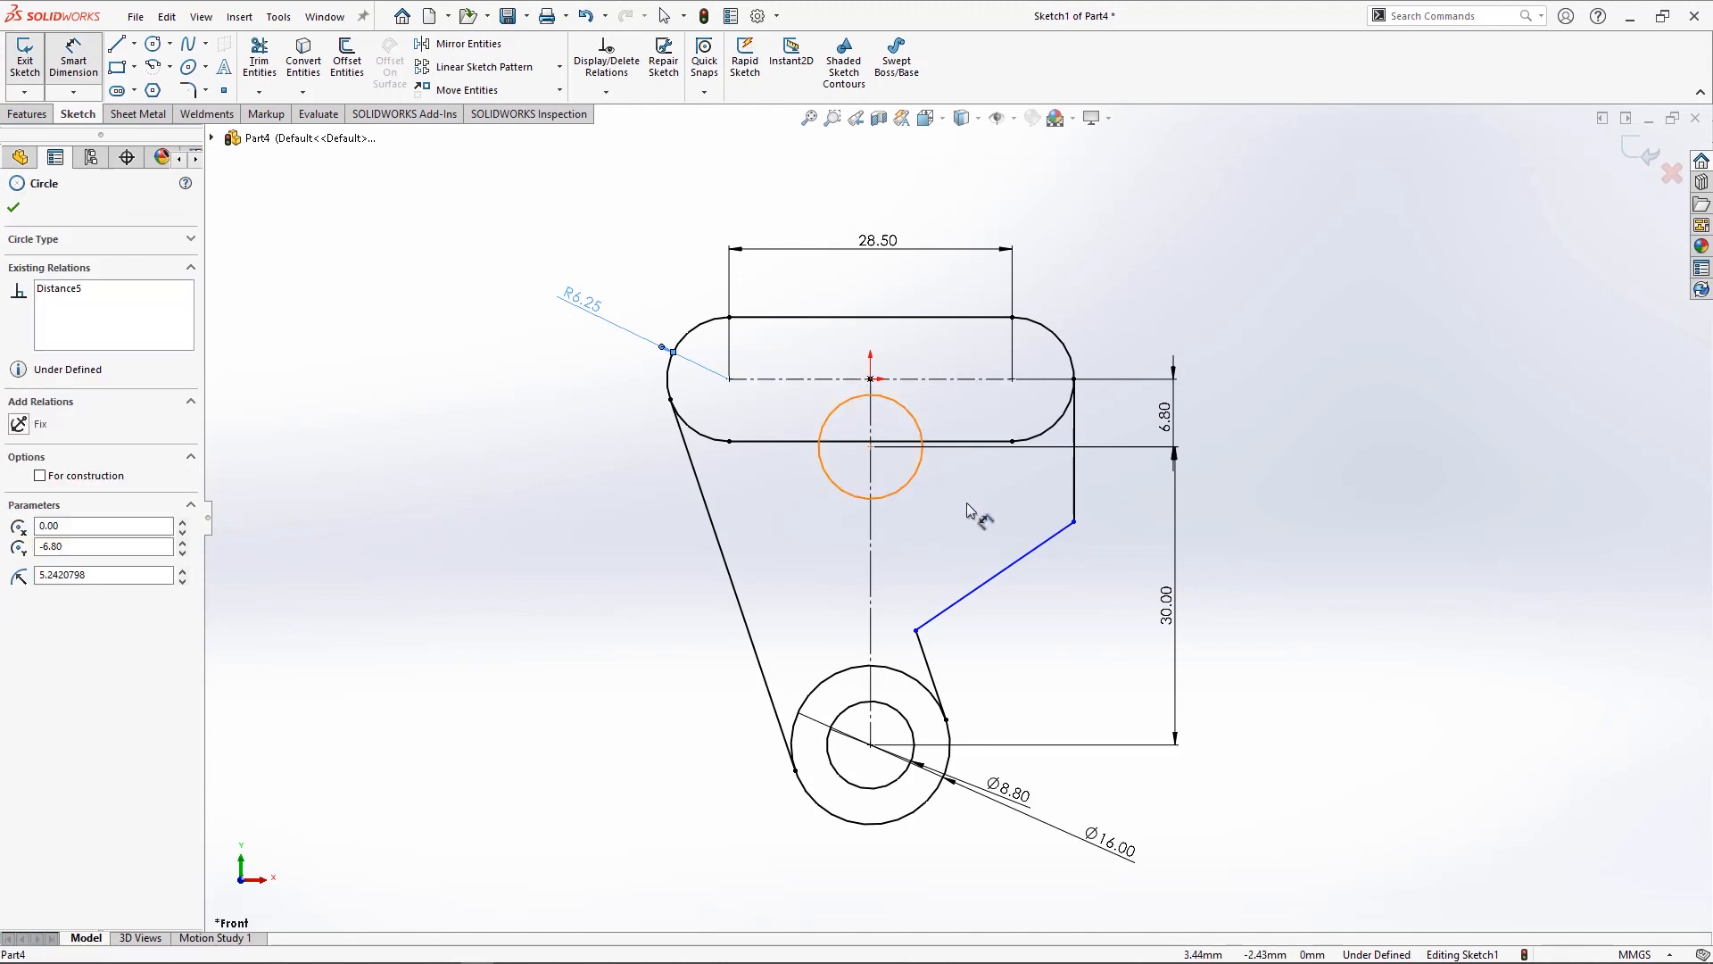
click(971, 516)
text(12)
key(Return)
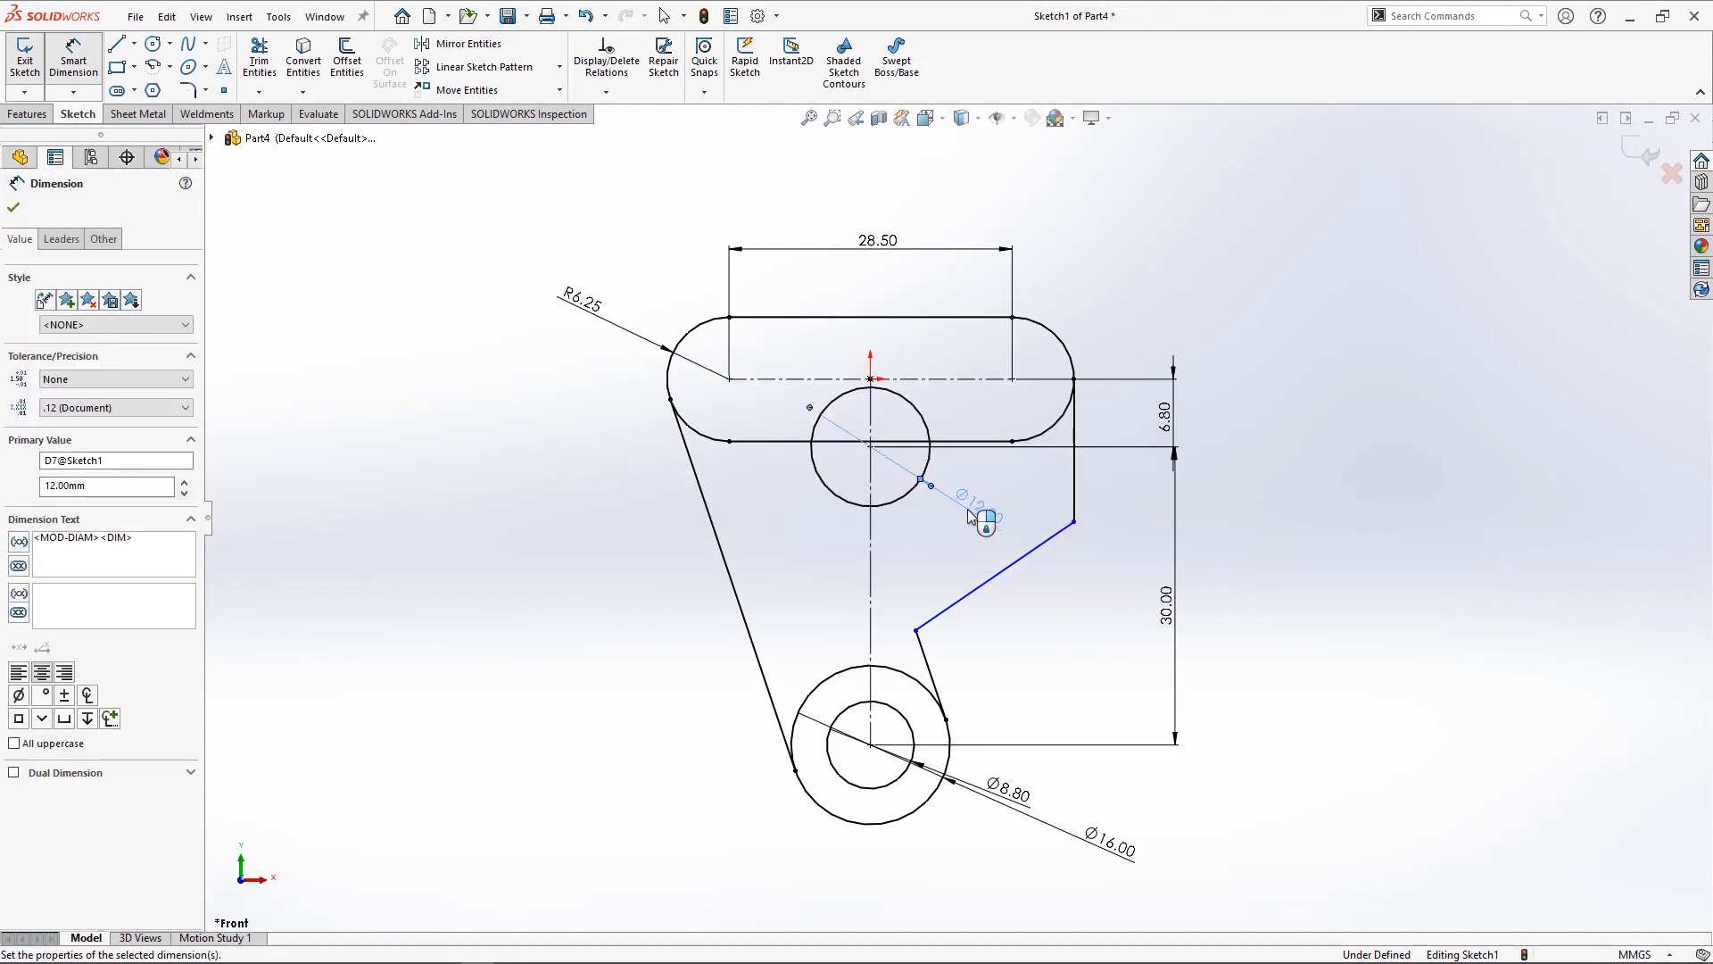
- Dimension the angle between the vertical right-hand line and the sloped line as 60 degrees
click(1075, 498)
click(1026, 554)
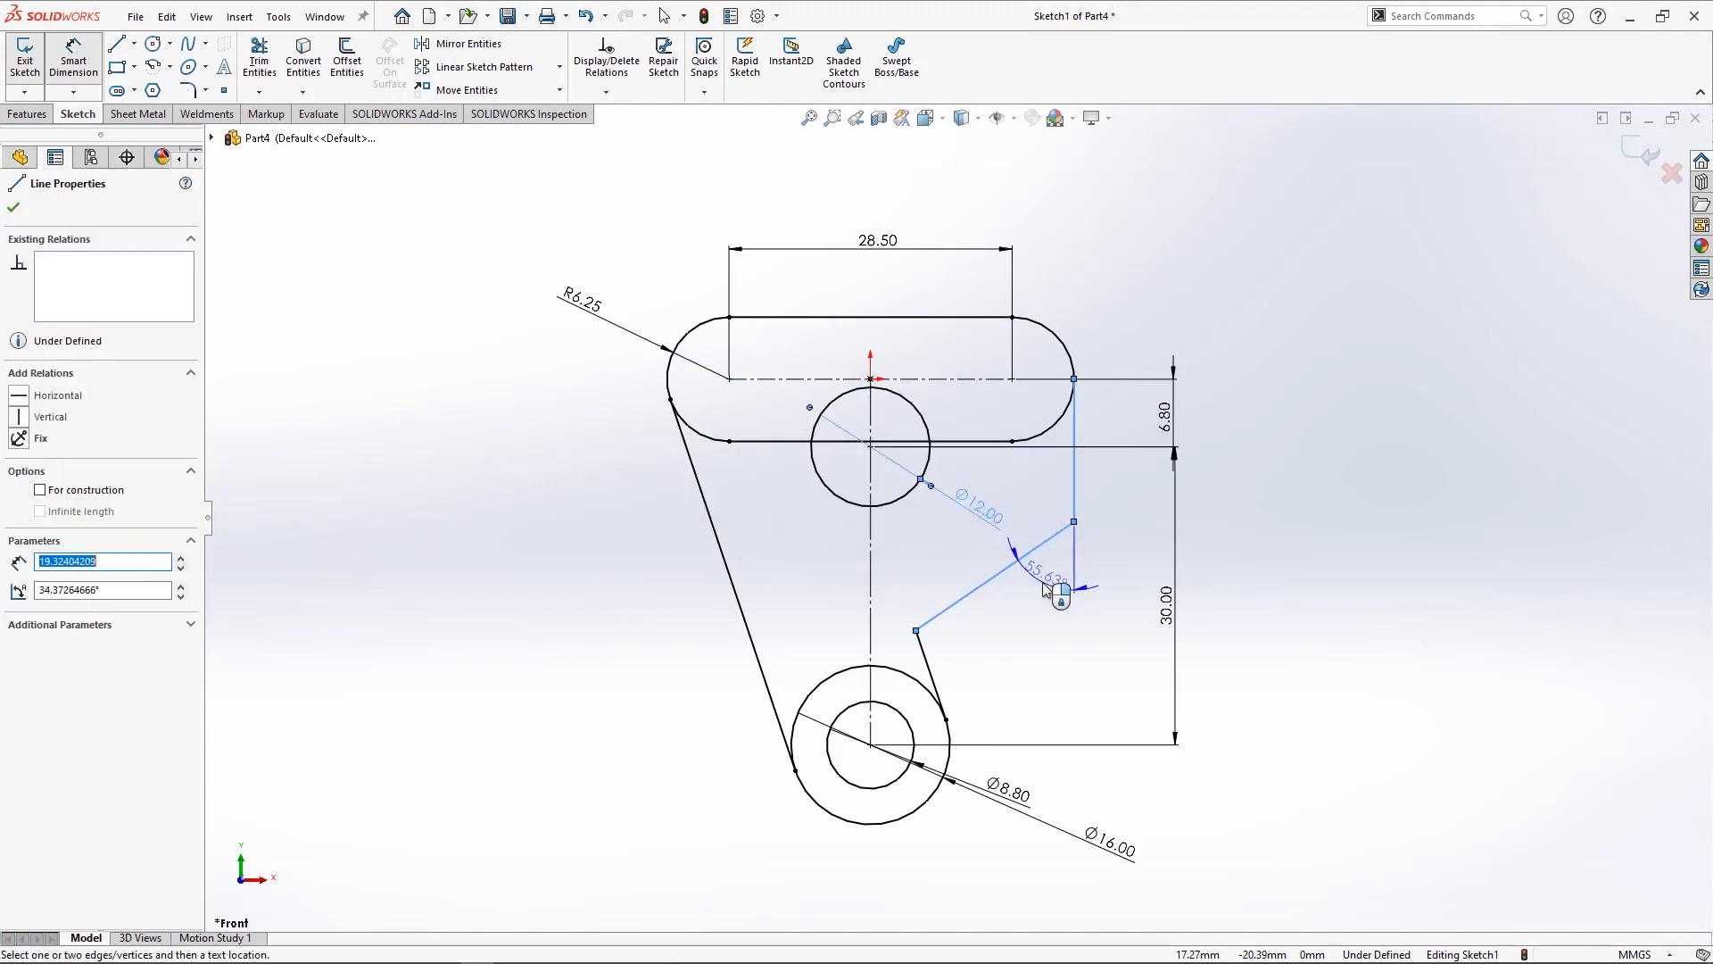
click(1046, 589)
text(60)
key(Return)
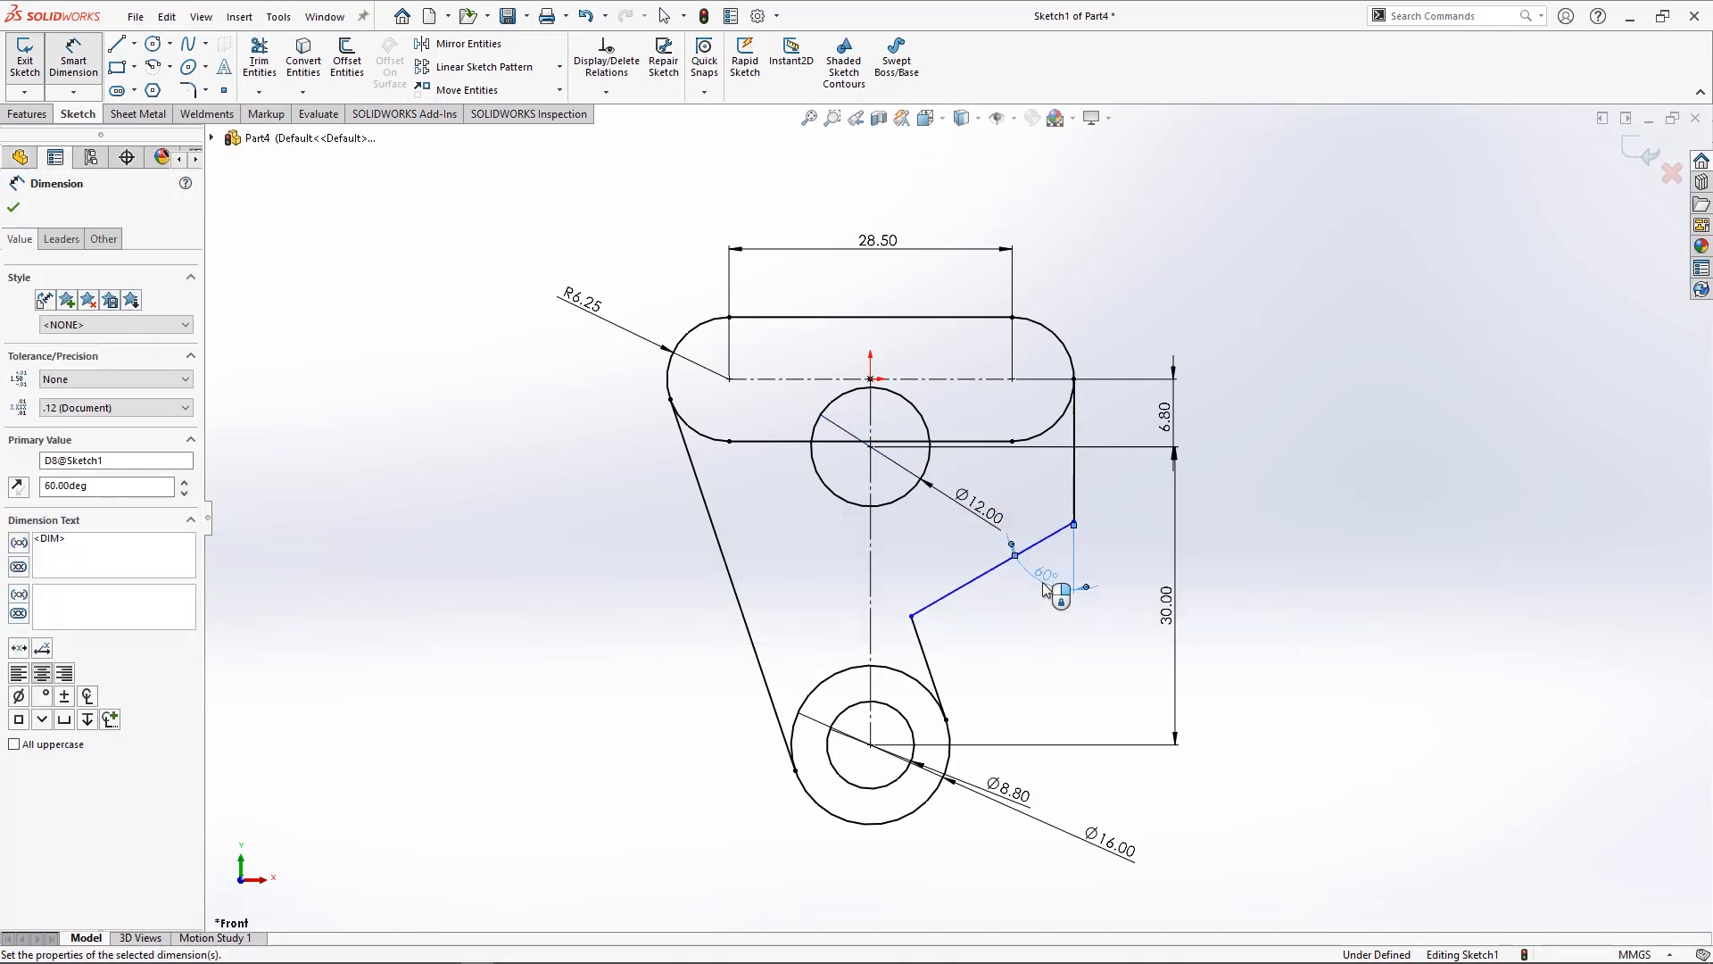
- Dimension the perpendicular distance from the upper circle's centre to the sloped line as 12.5 mm and finish dimensioning
click(990, 569)
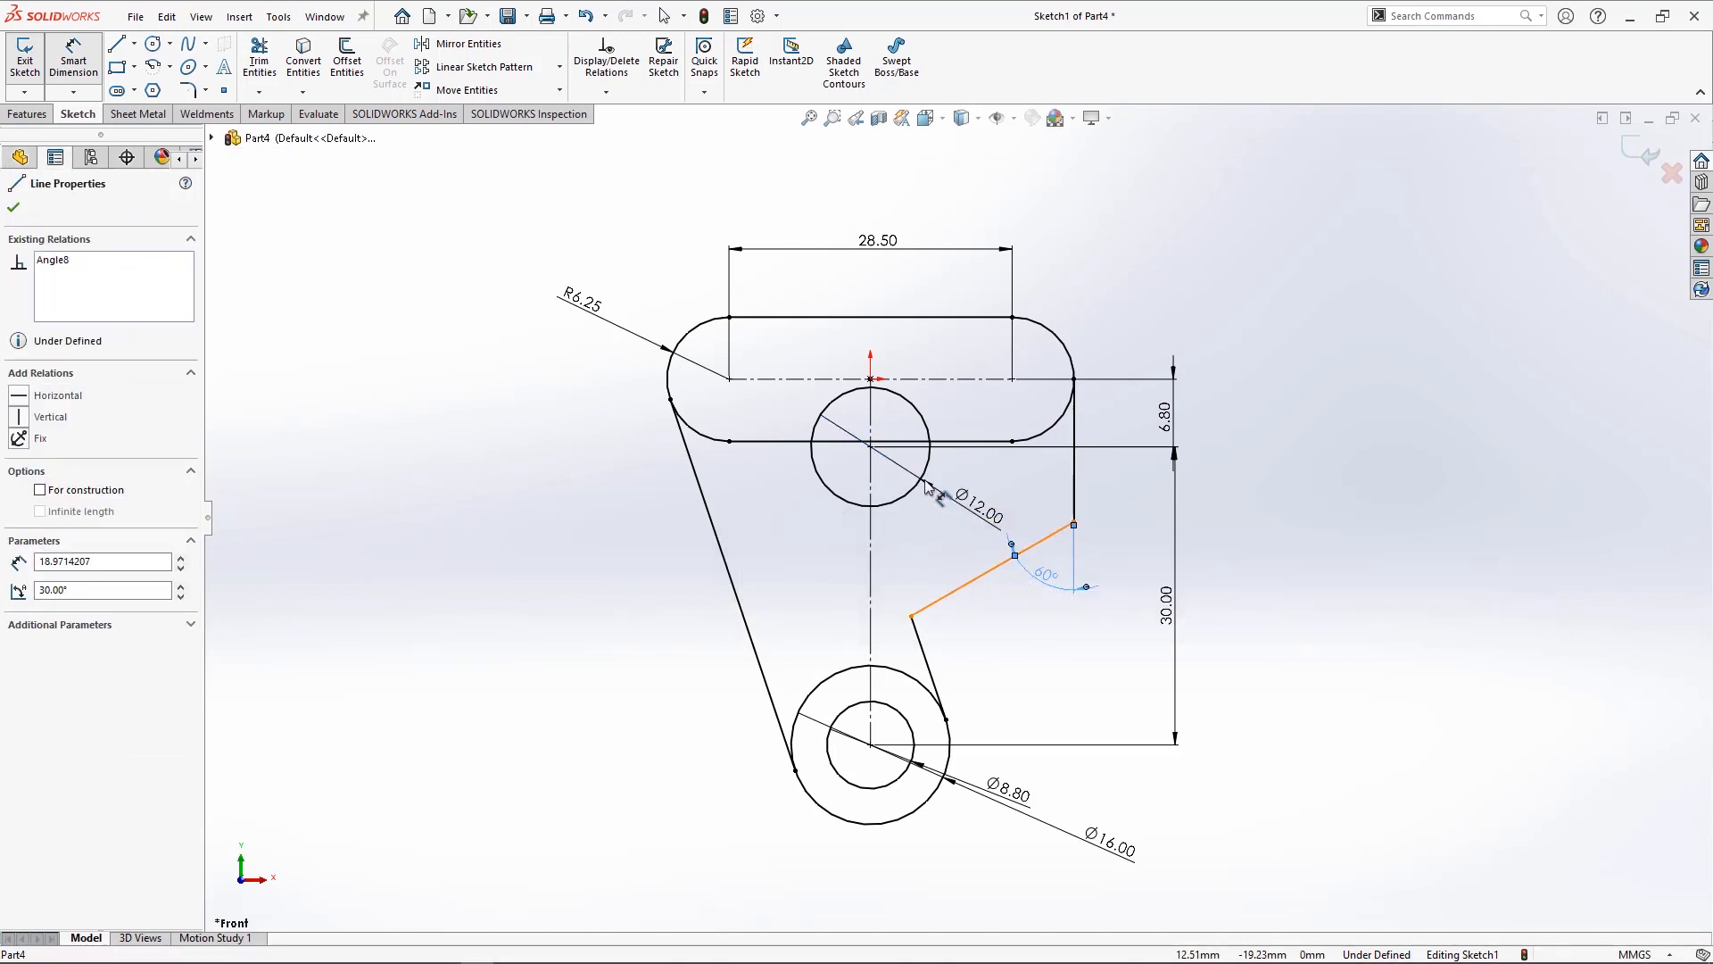
click(871, 448)
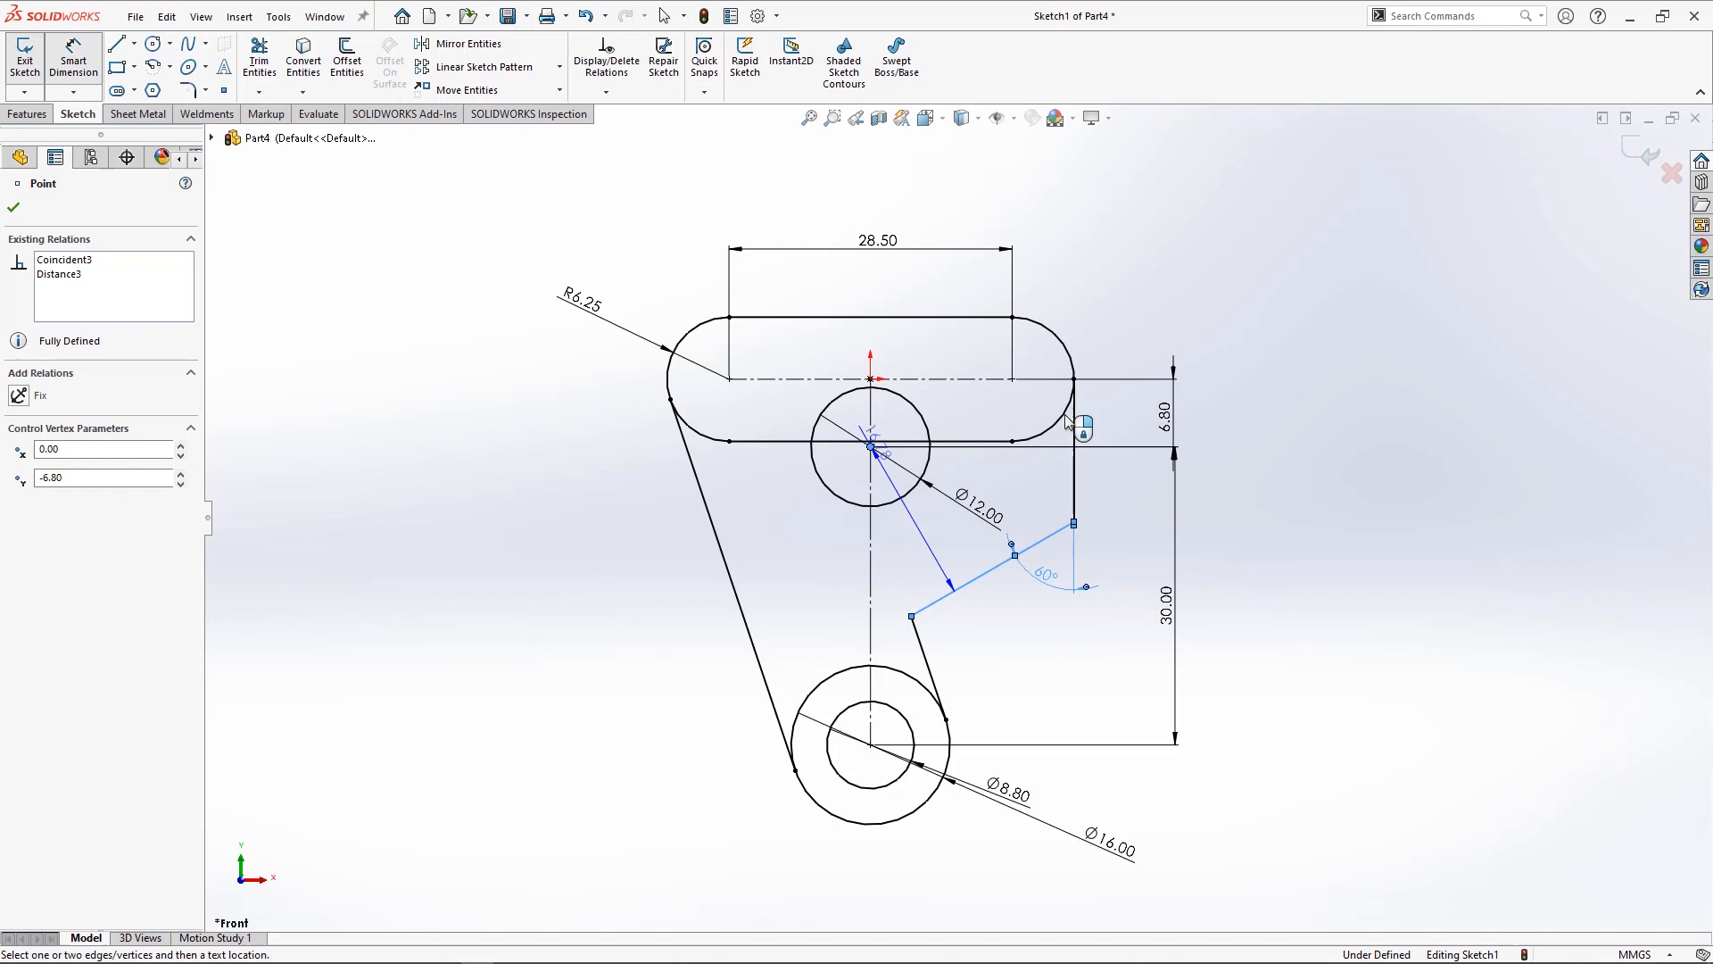
click(1122, 403)
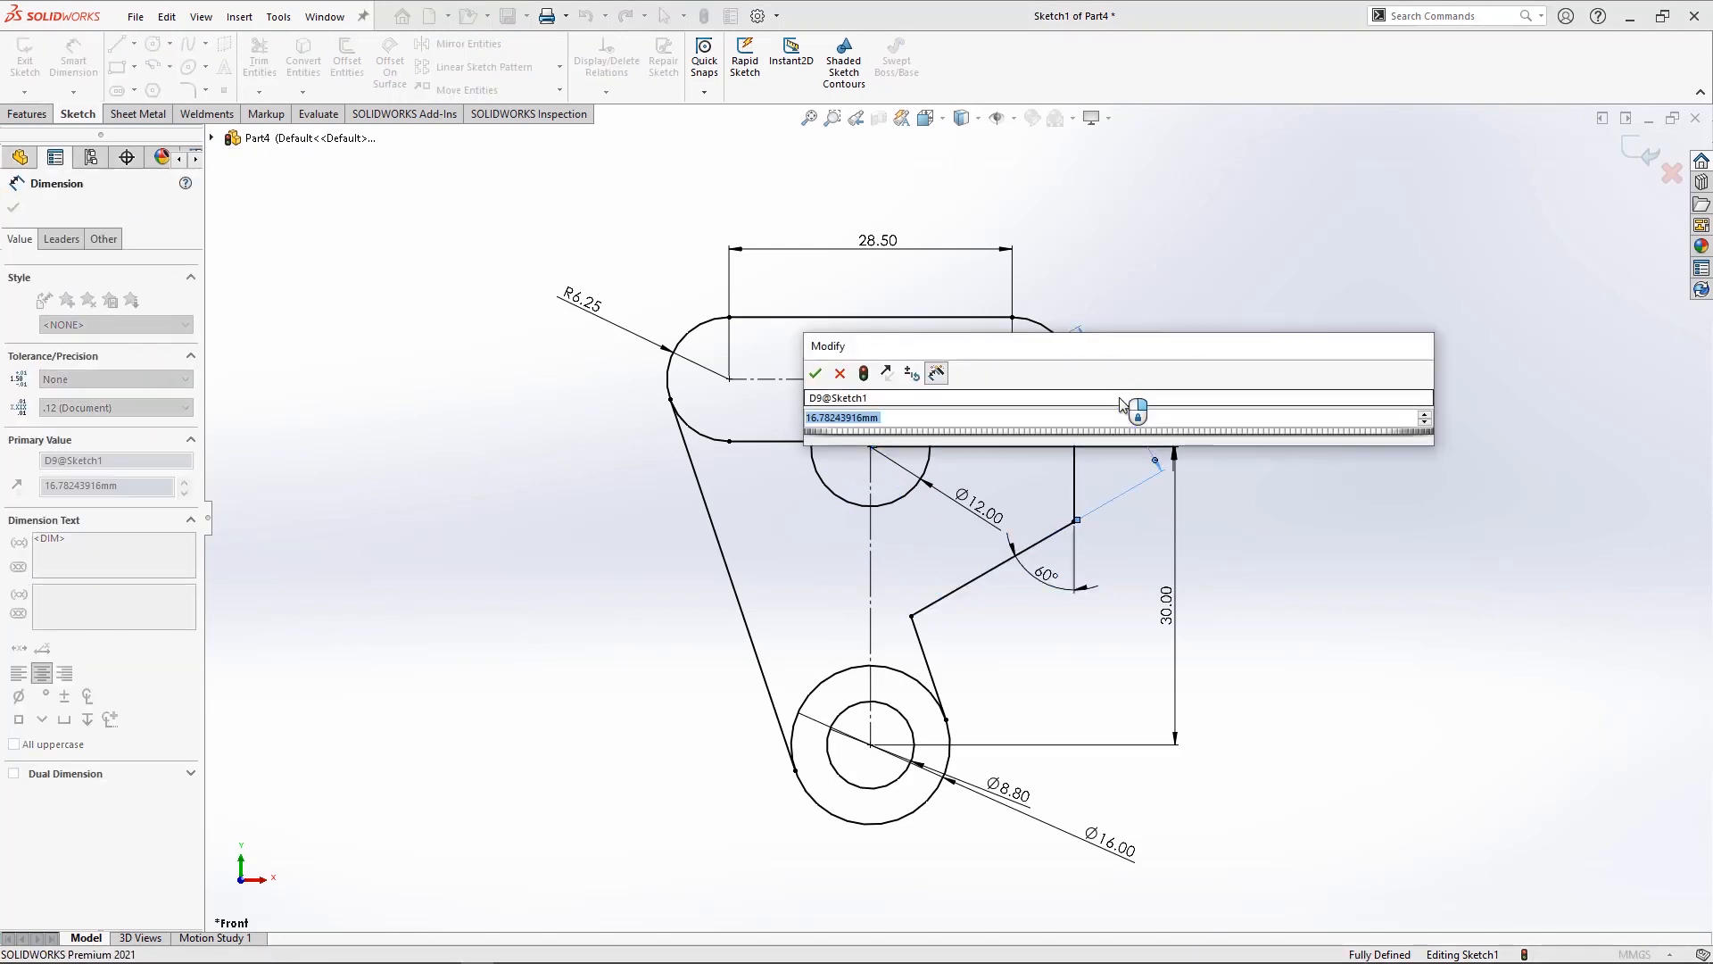
text(12.5)
key(Return)
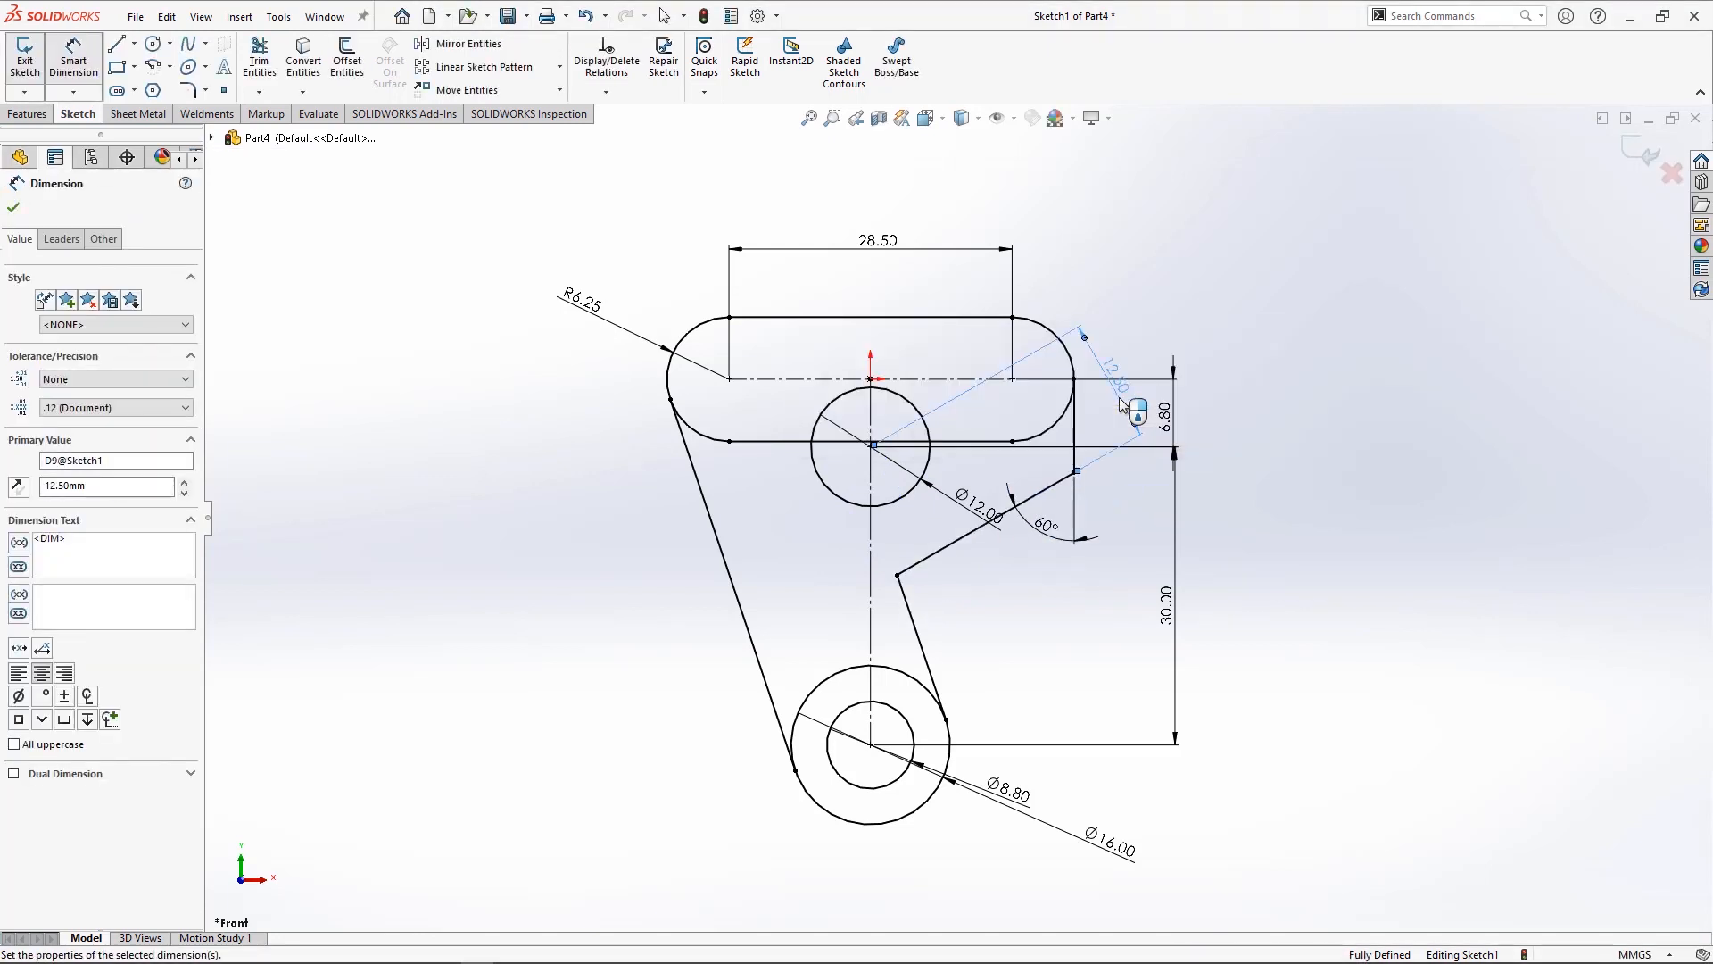
key(Escape)
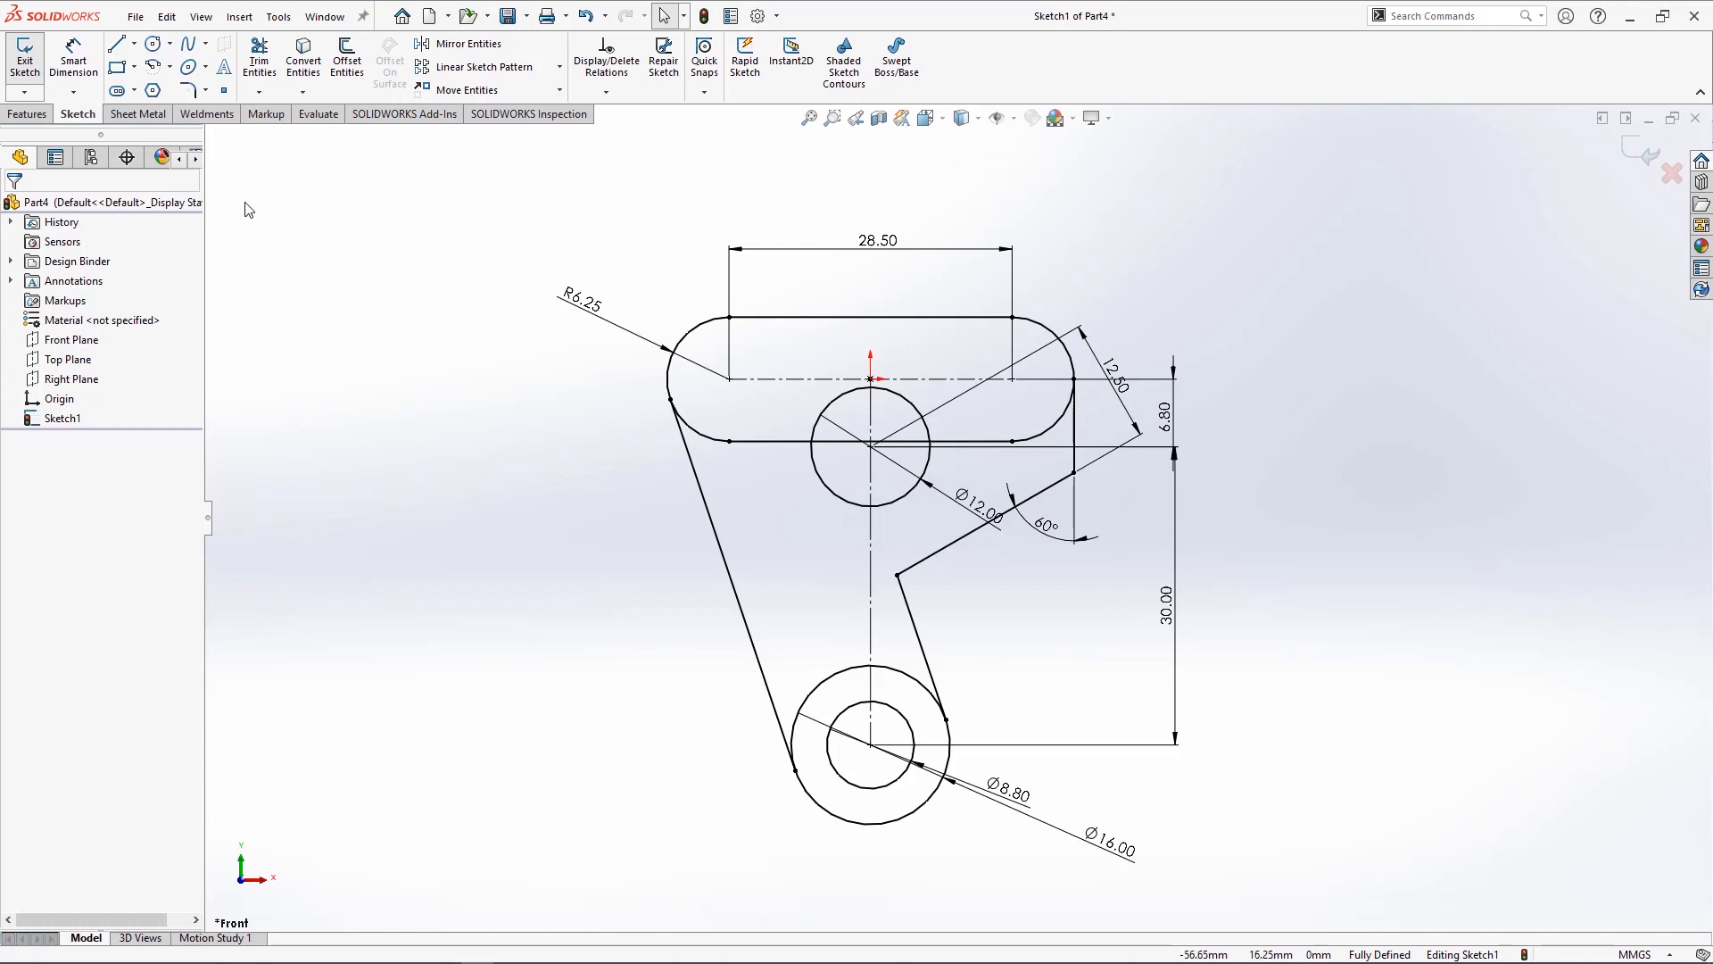
- Fillet the inner corner of the sloped line with an 8 mm radius and its outer corner with a 5 mm radius
click(192, 90)
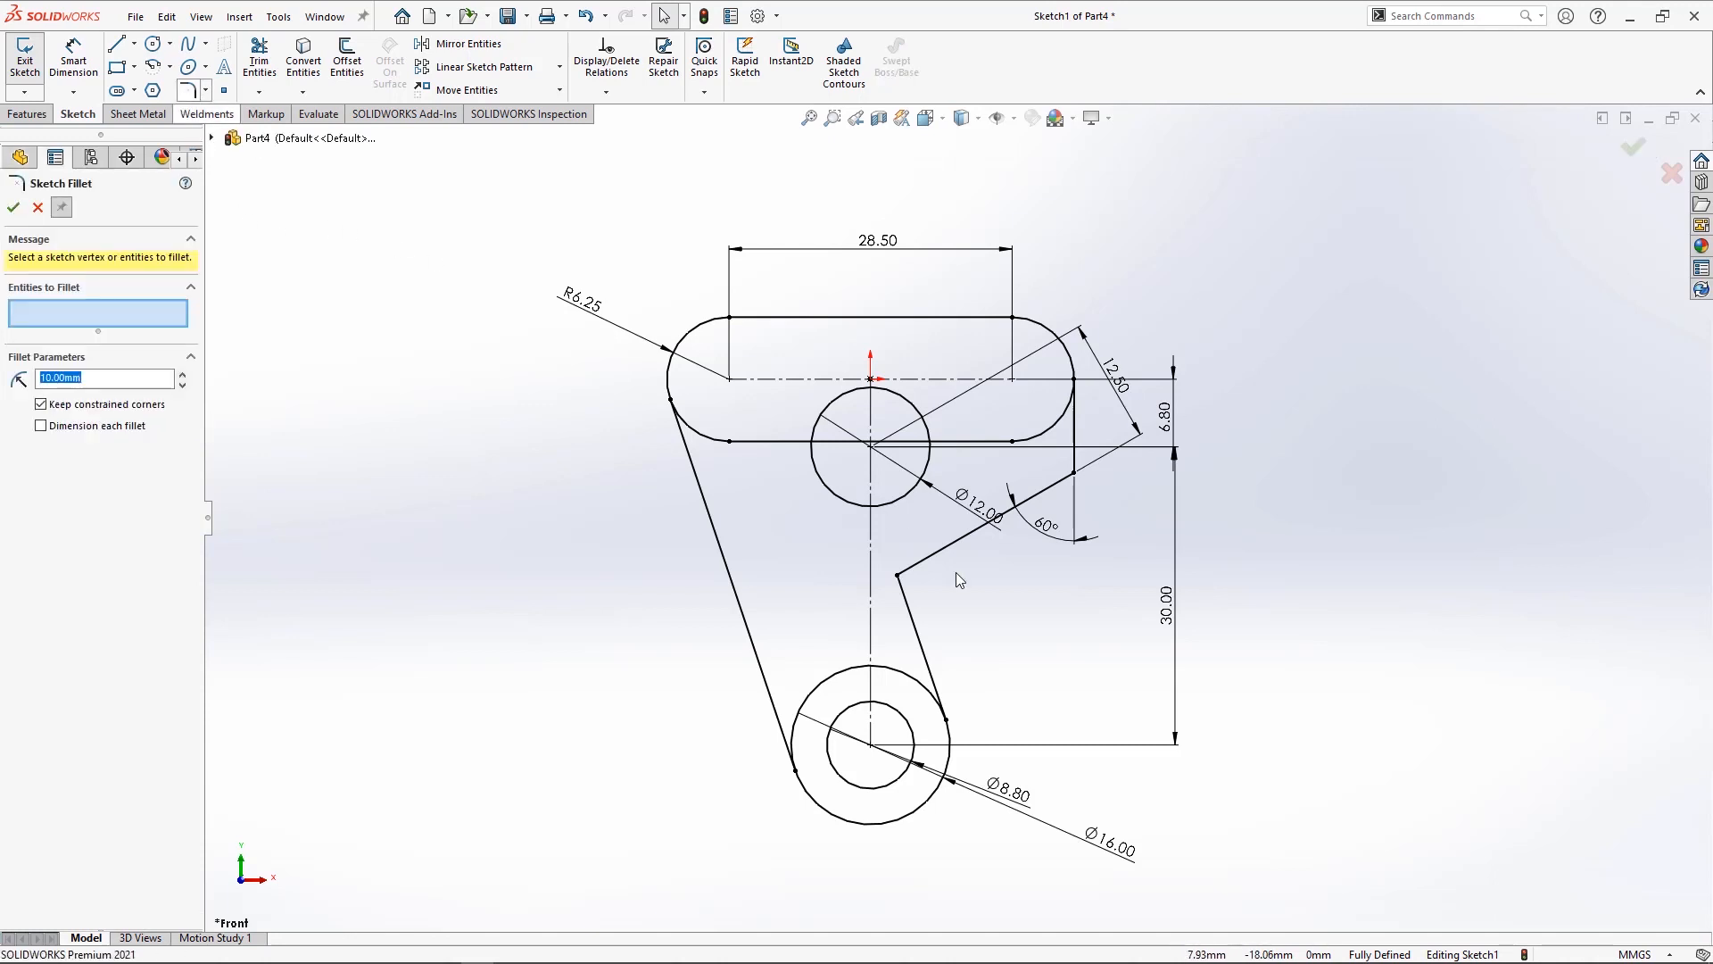
click(897, 577)
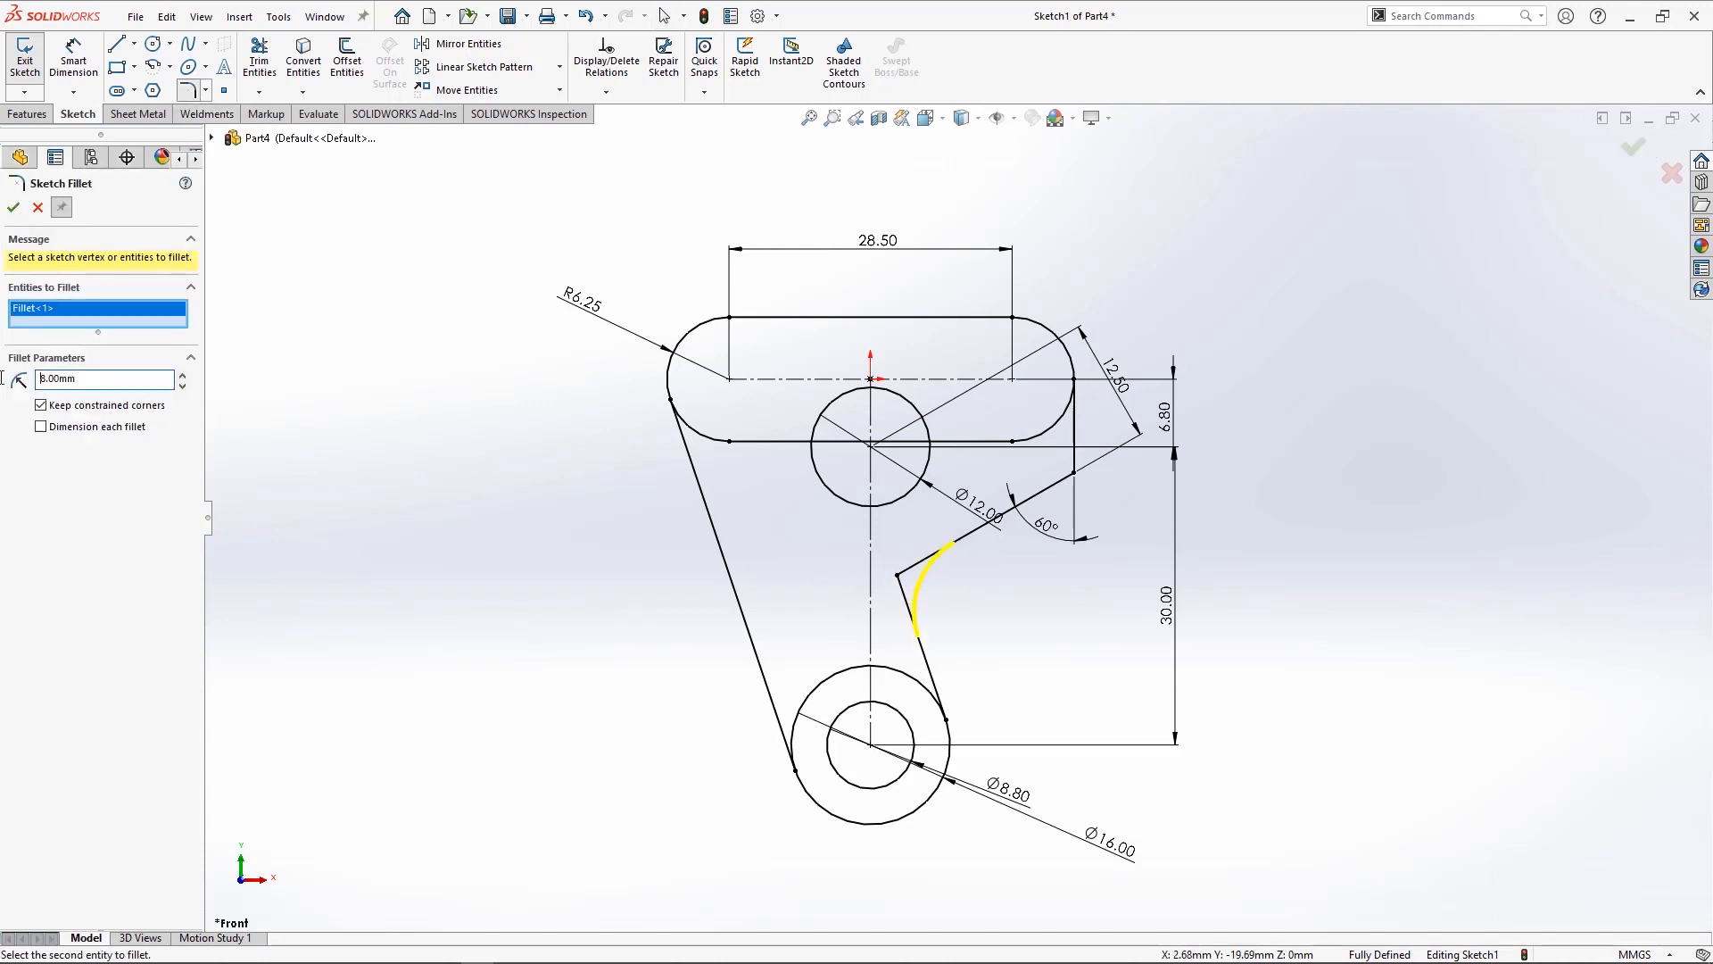
key(Return)
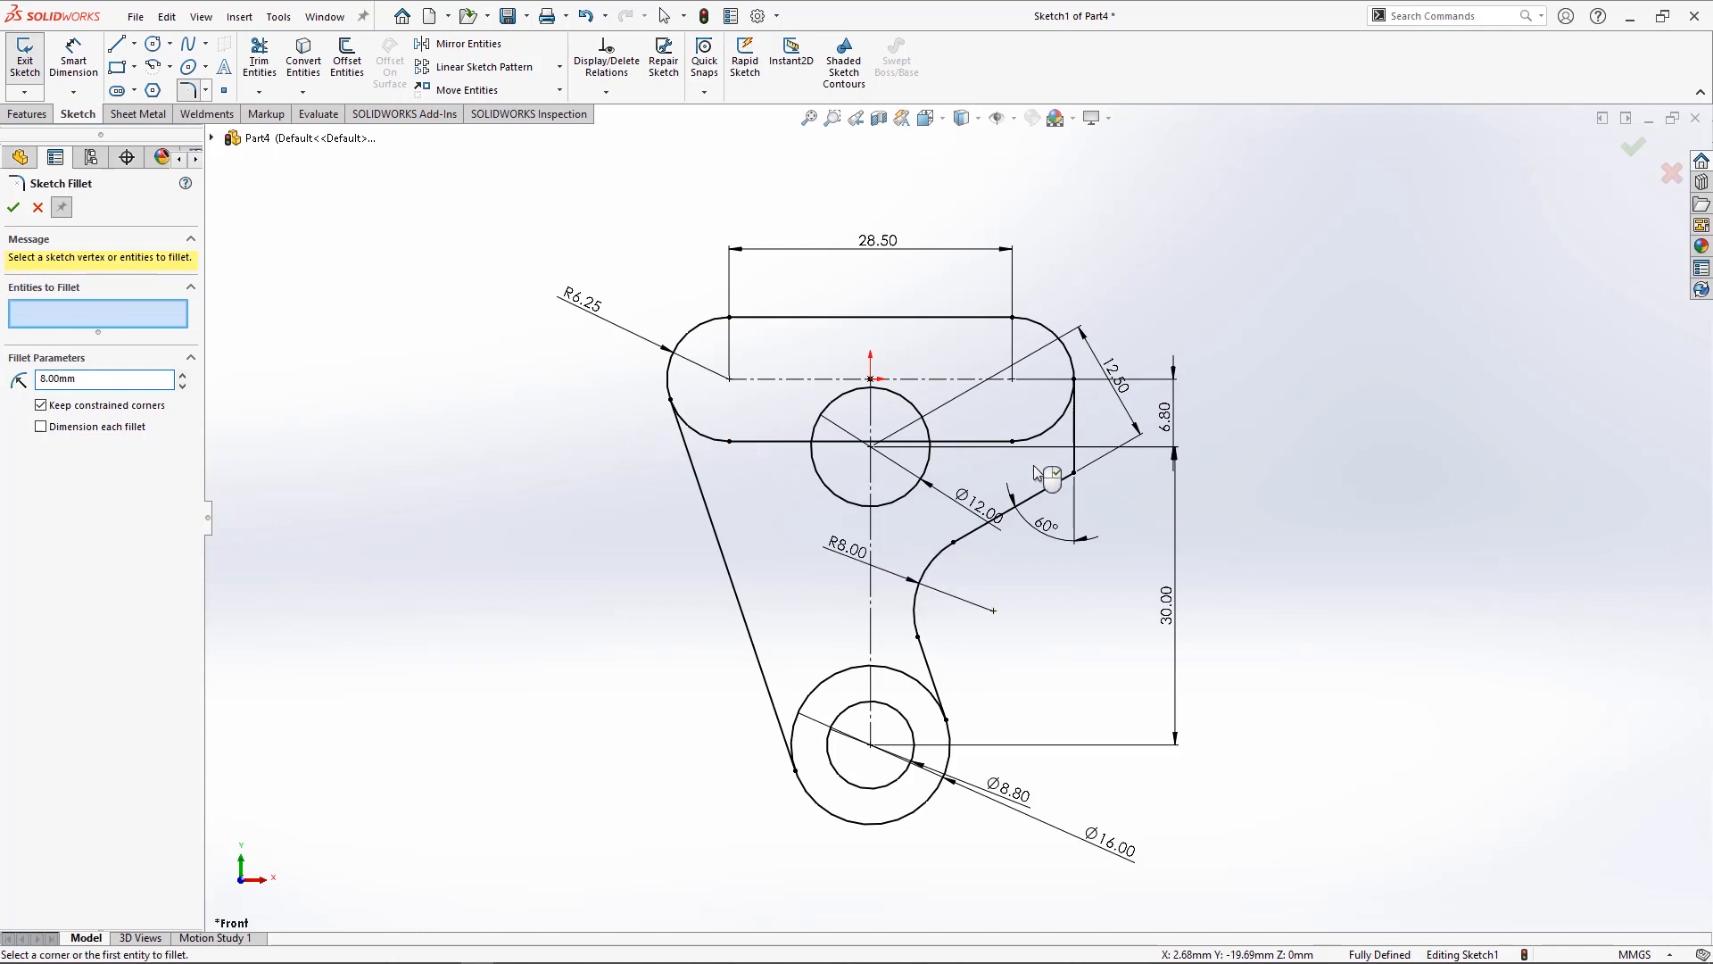
click(1074, 479)
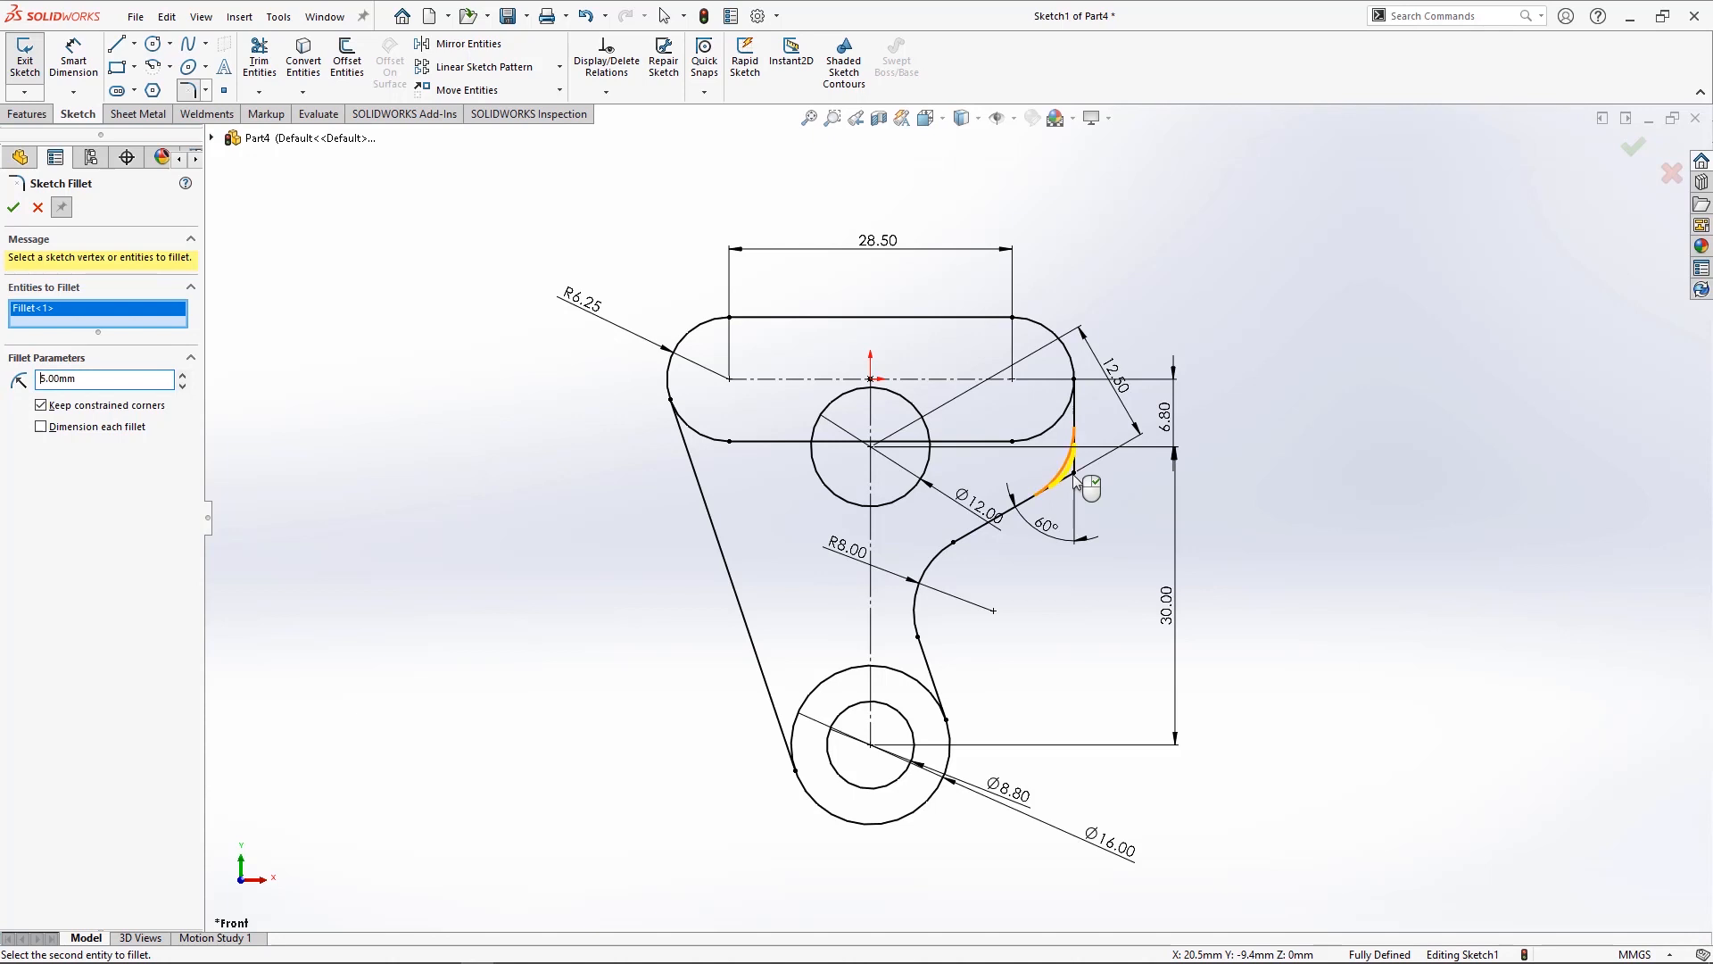
key(Return)
key(Escape)
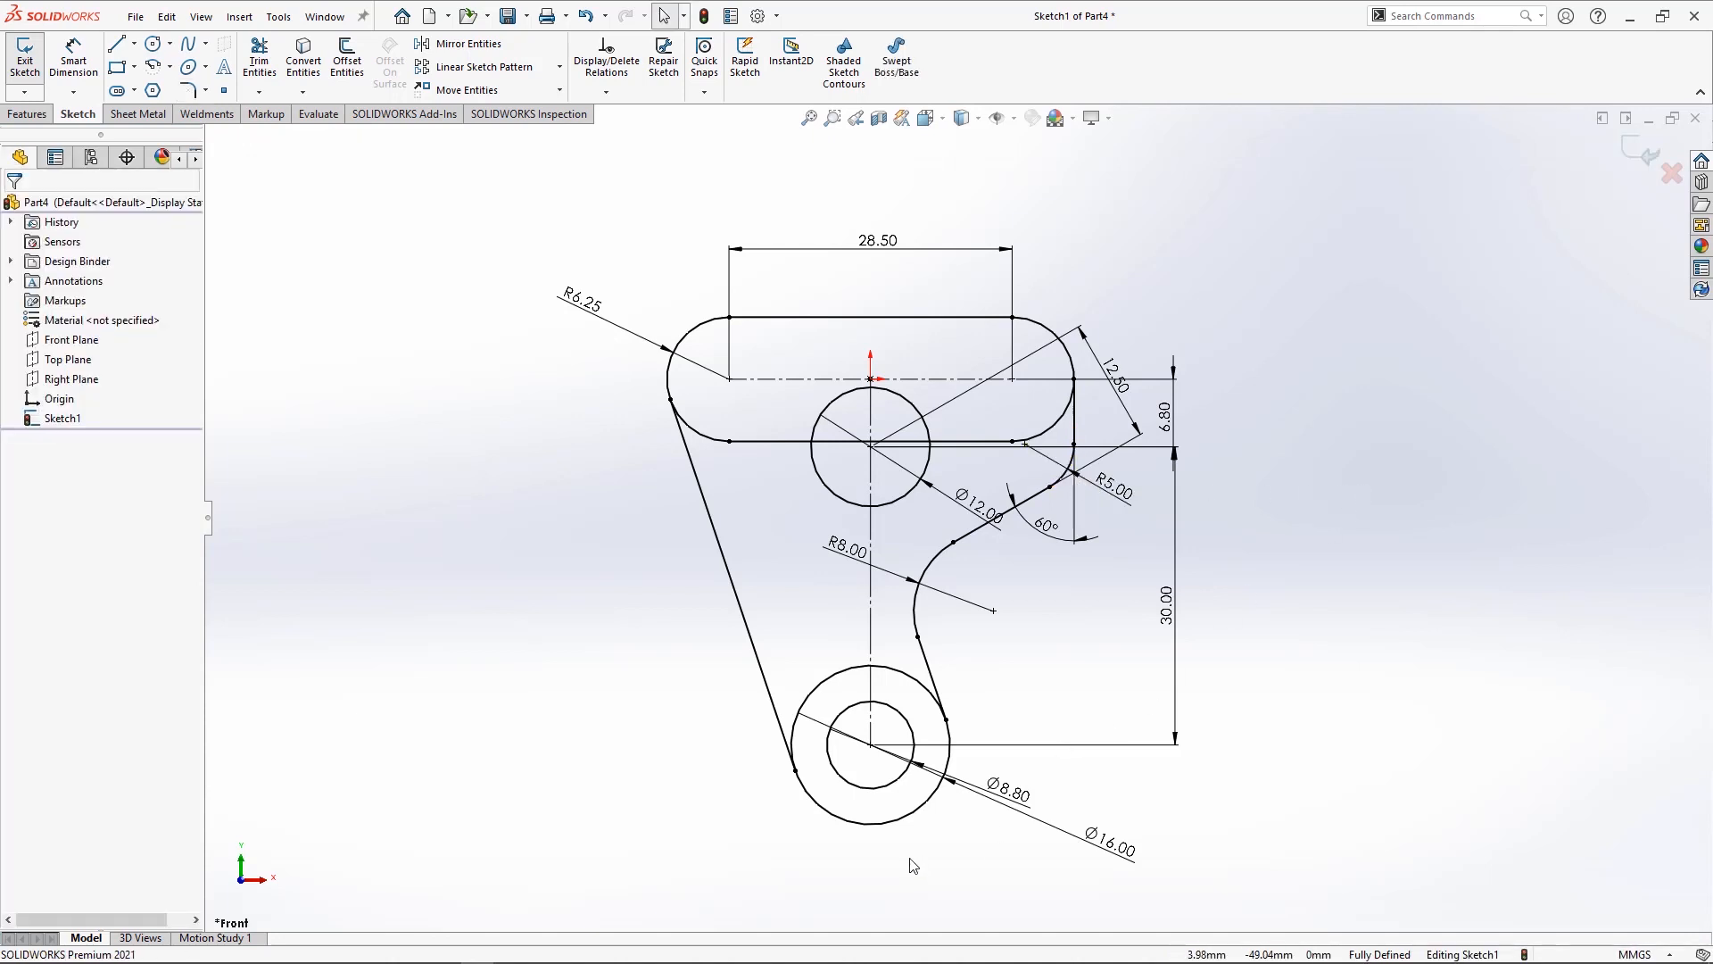
- Sketch a line about 20.4 mm long running down-left tangent to the lower outer circle, and a second line from its end to the circle's centre
scroll(913, 865, down, 4)
key(l)
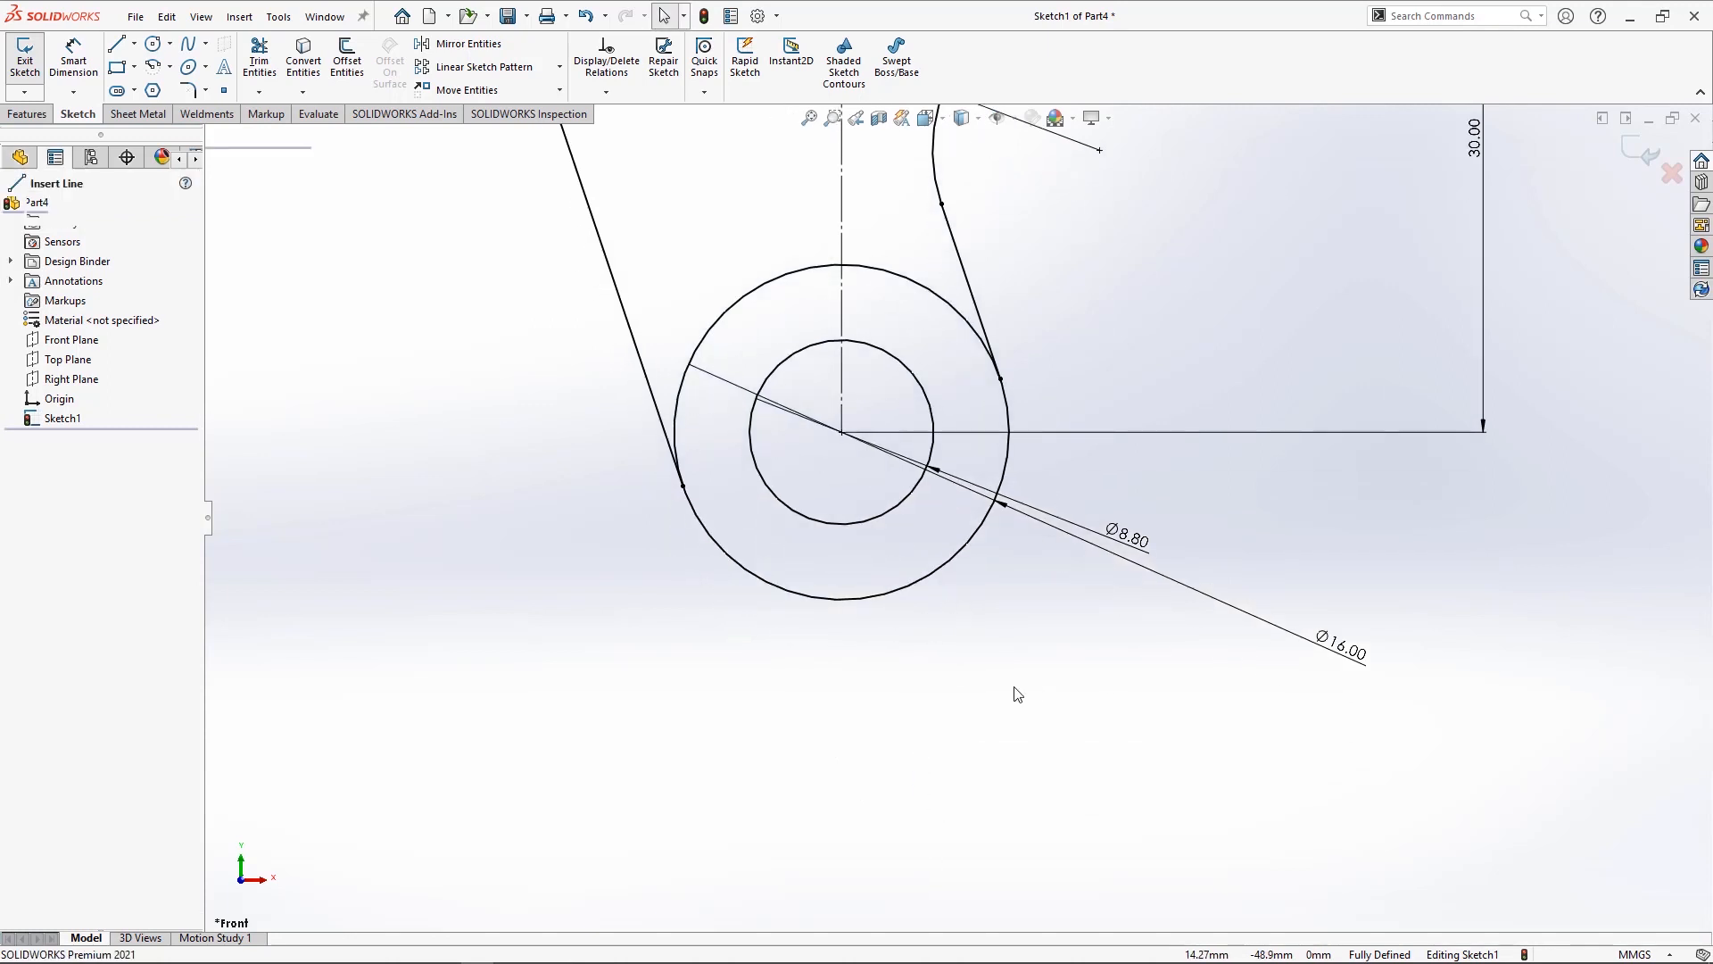
drag(1011, 479, 697, 864)
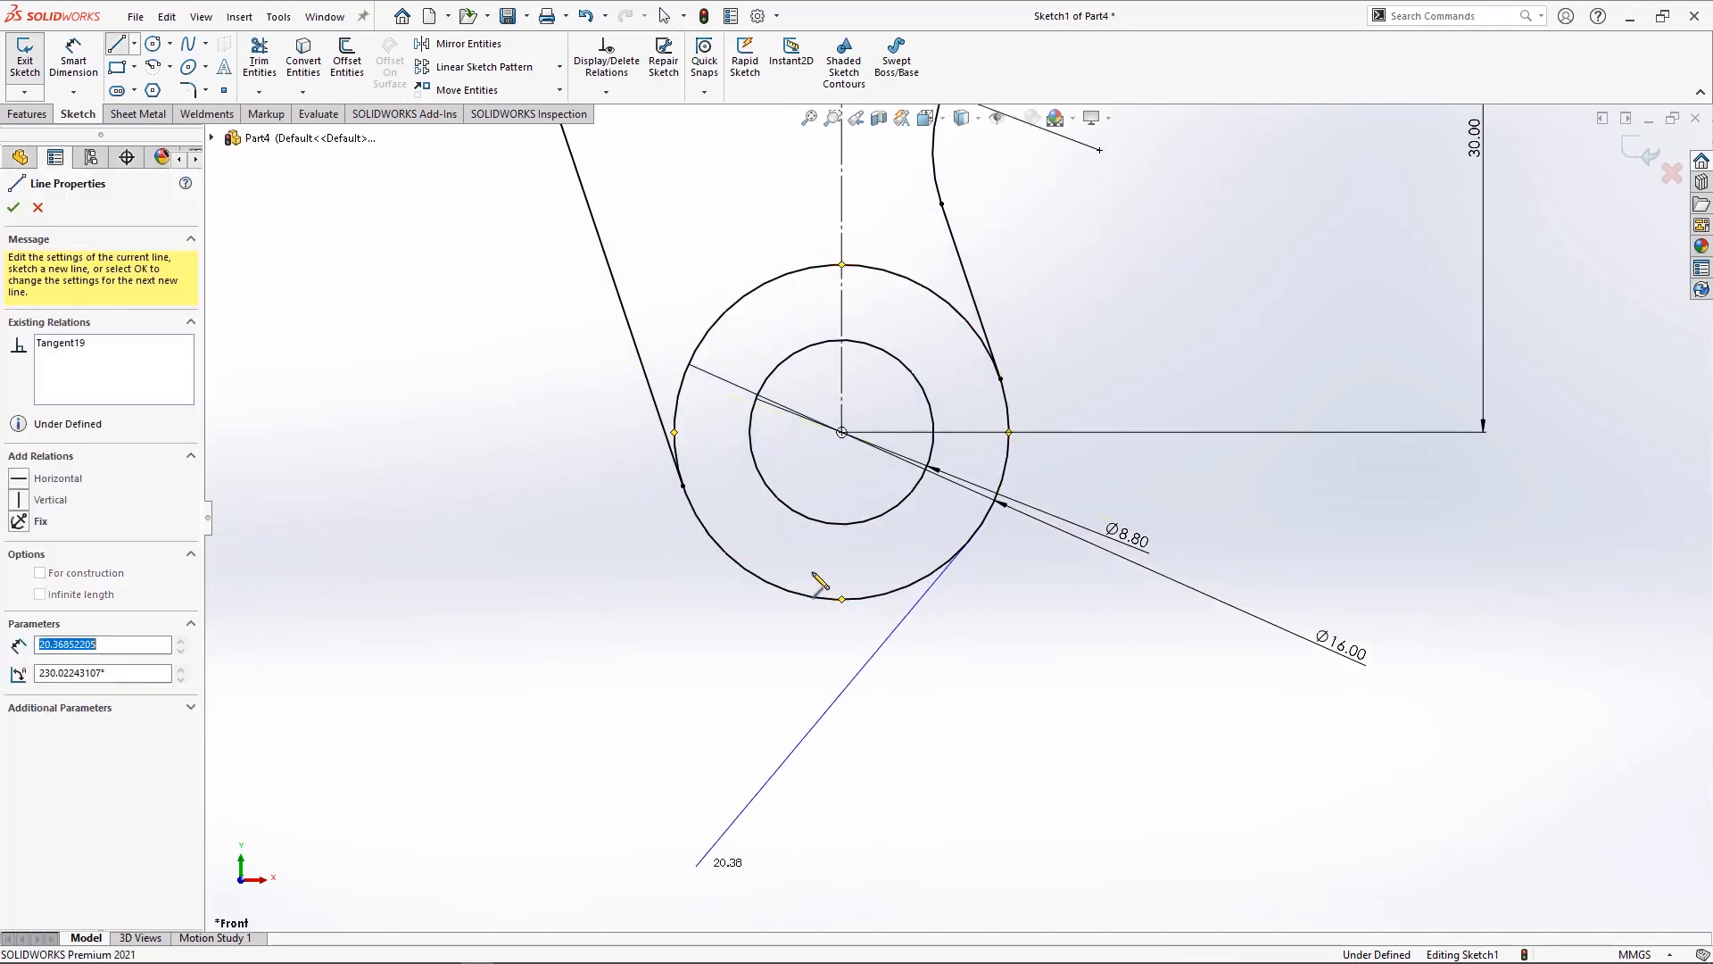
click(844, 435)
key(Escape)
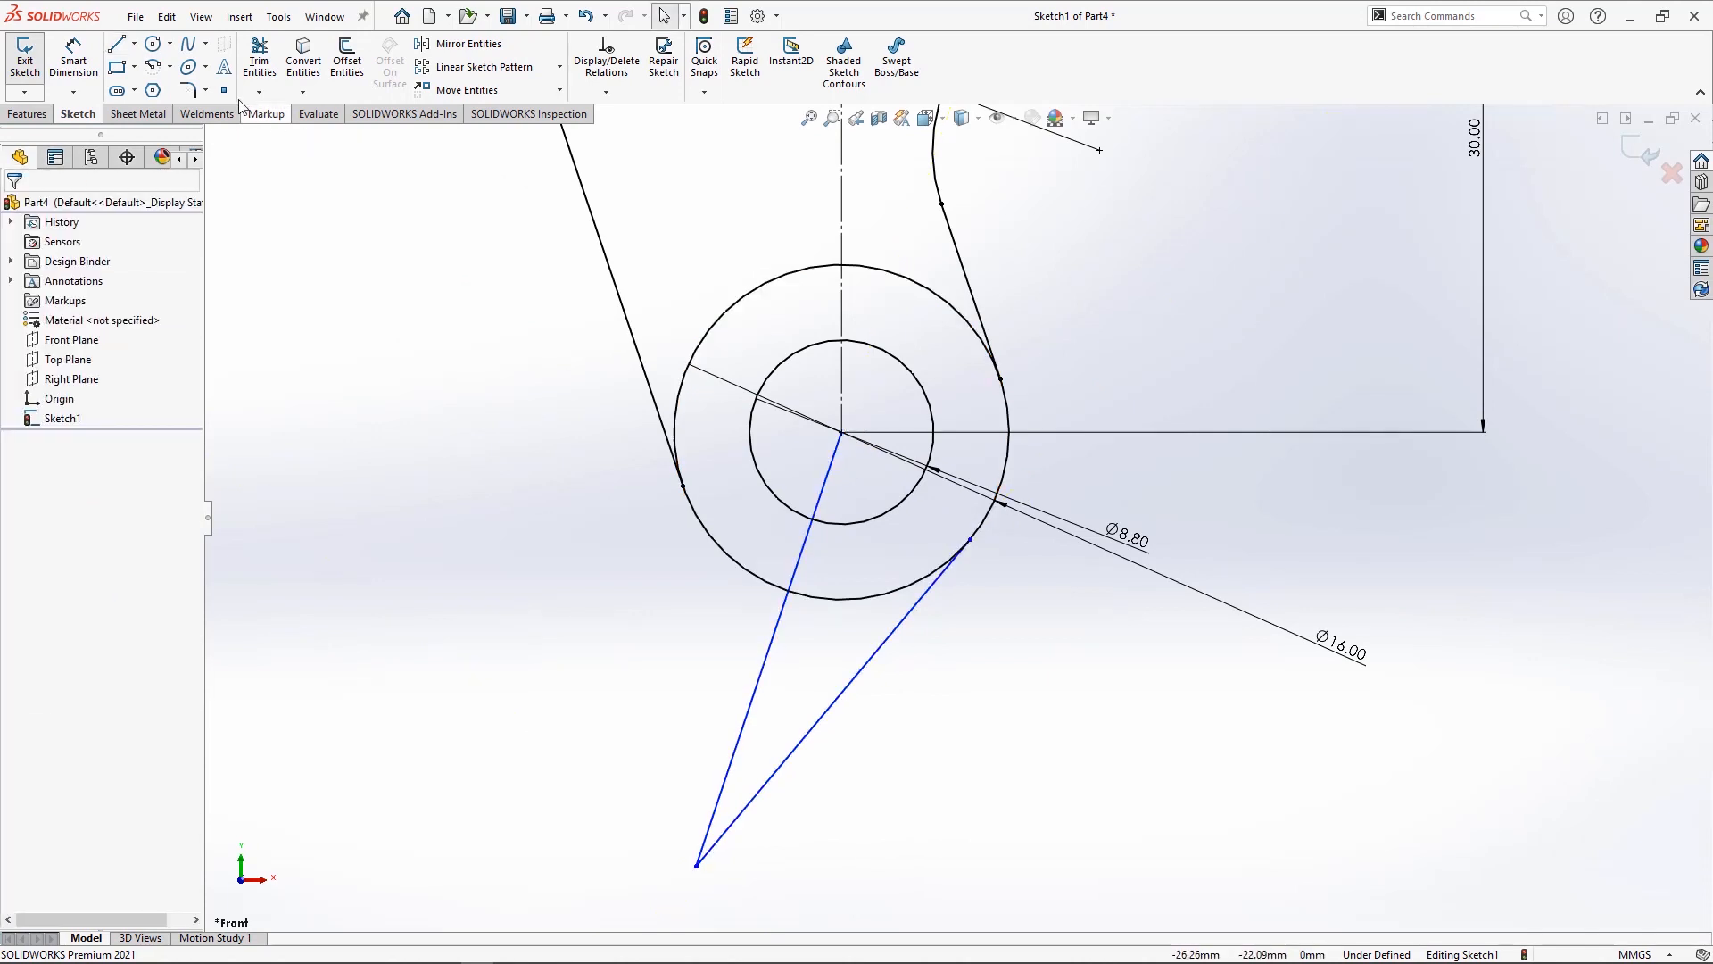
- Fillet the pointed corner where the two new lines meet below the lower circle with a 1.5 mm radius
click(188, 90)
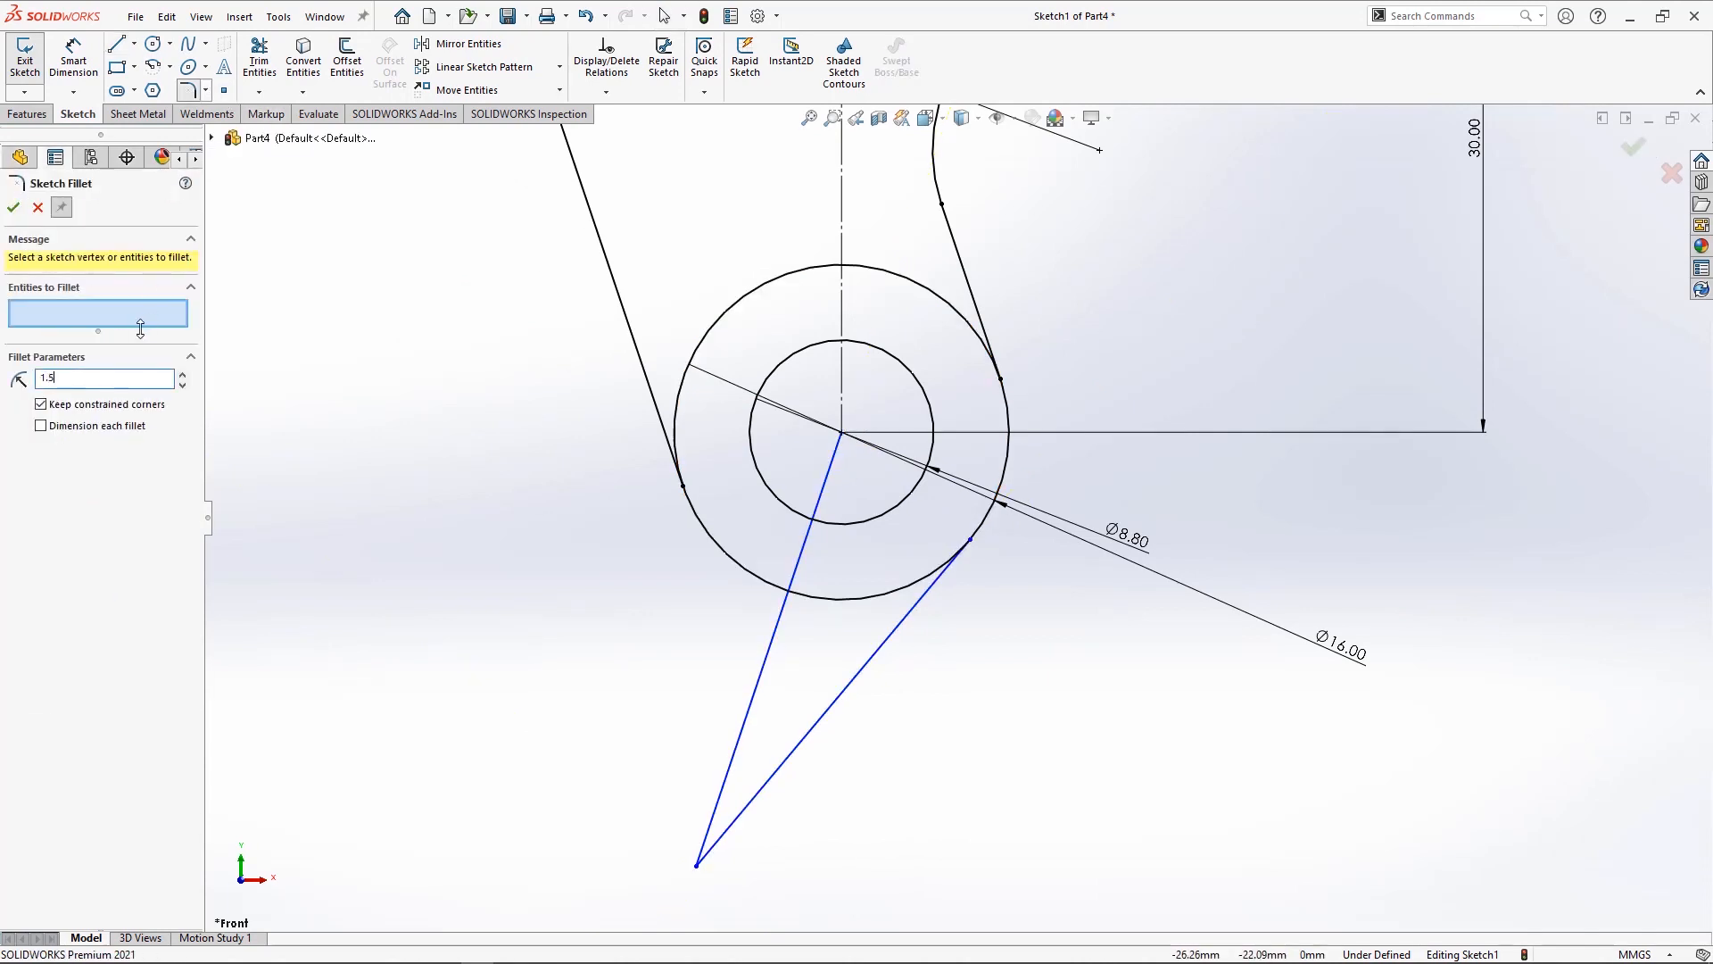
click(697, 866)
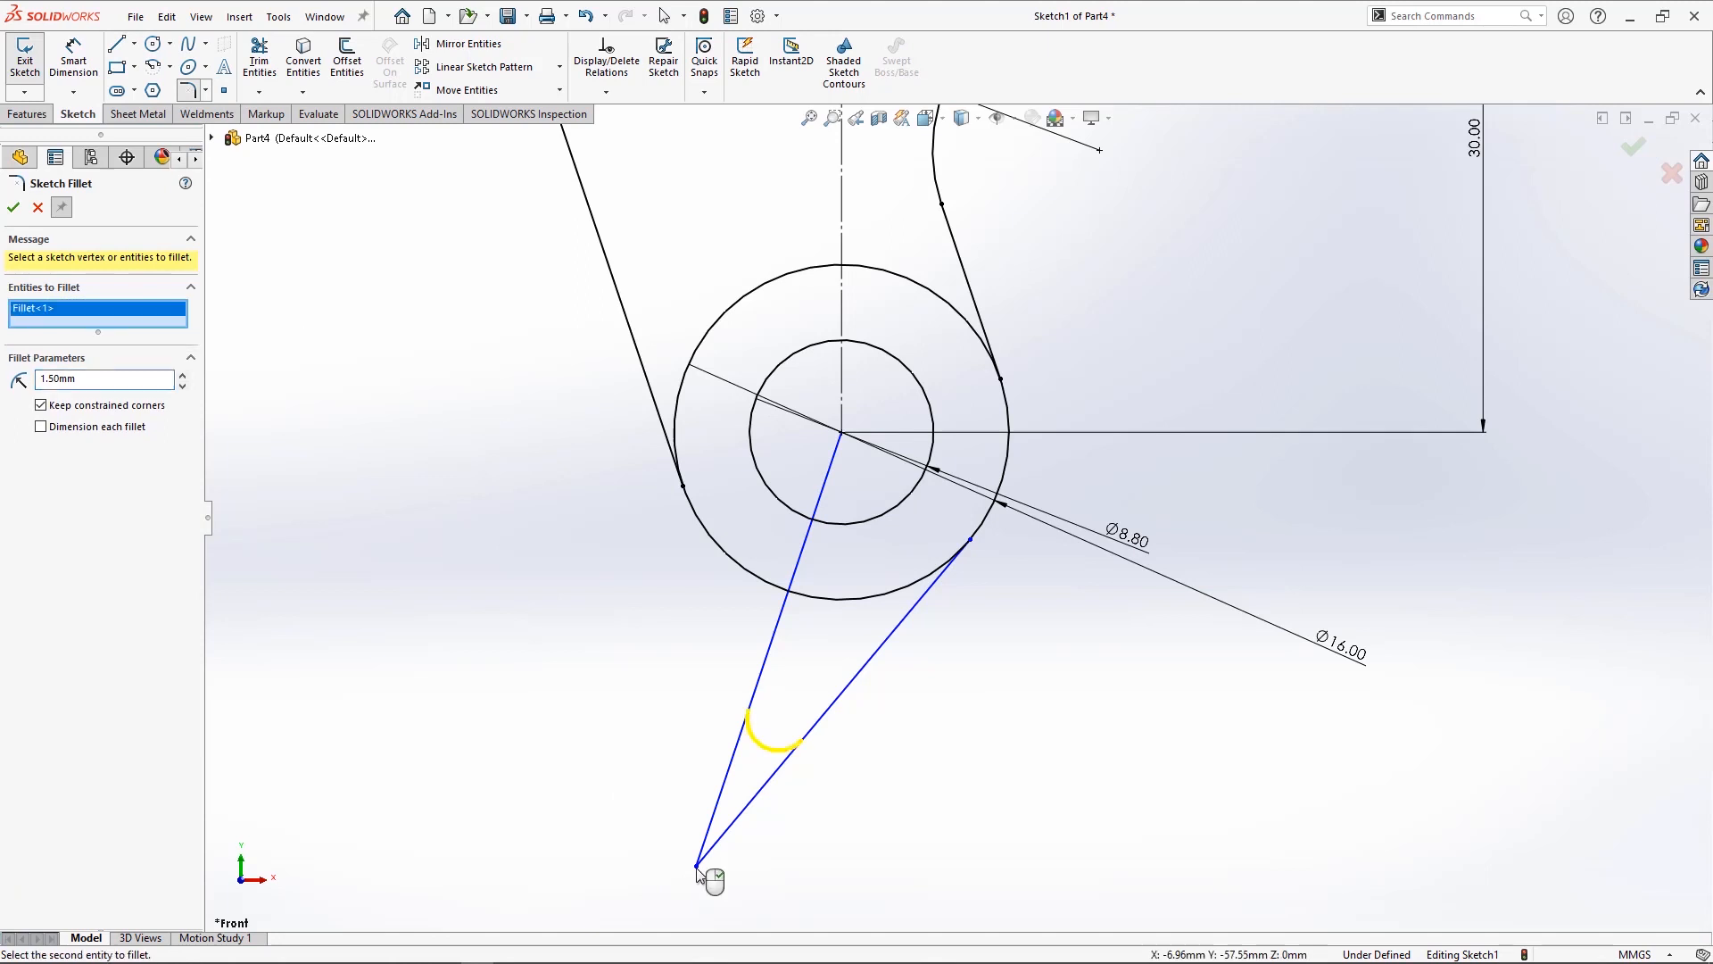
right_click(698, 871)
right_click(697, 869)
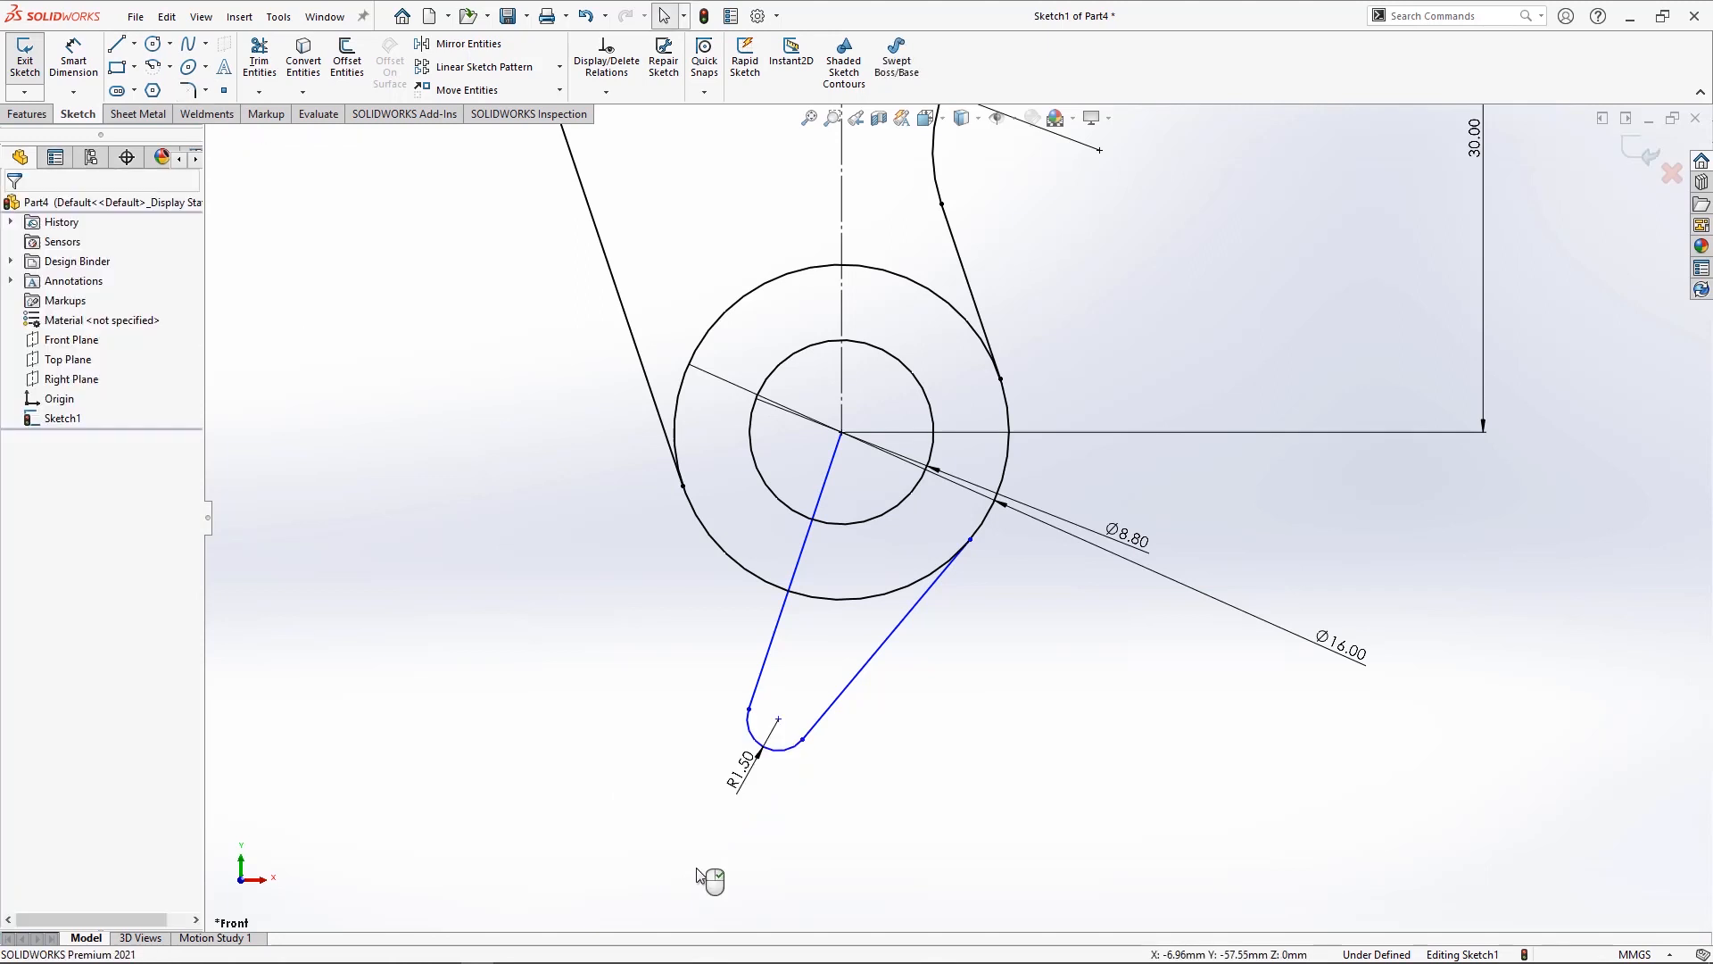
- Dimension the angle between the line from the lower circle's centre and the vertical direction as 10 degrees
right_drag(832, 860, 832, 794)
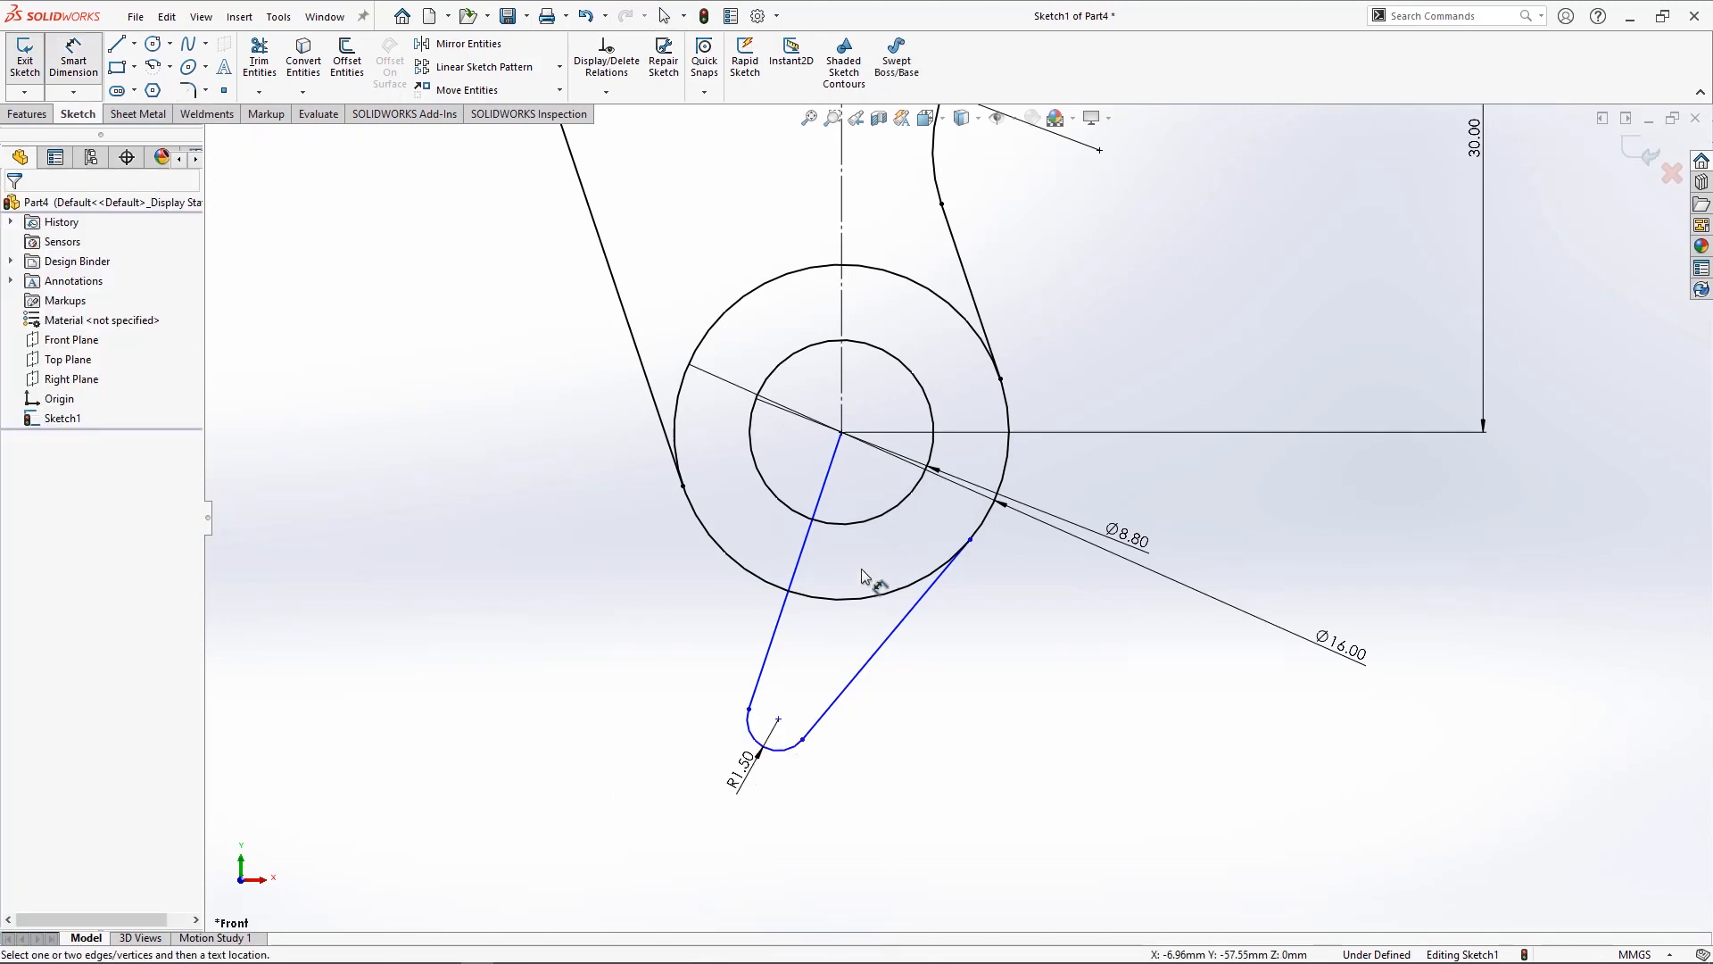
click(842, 433)
click(837, 456)
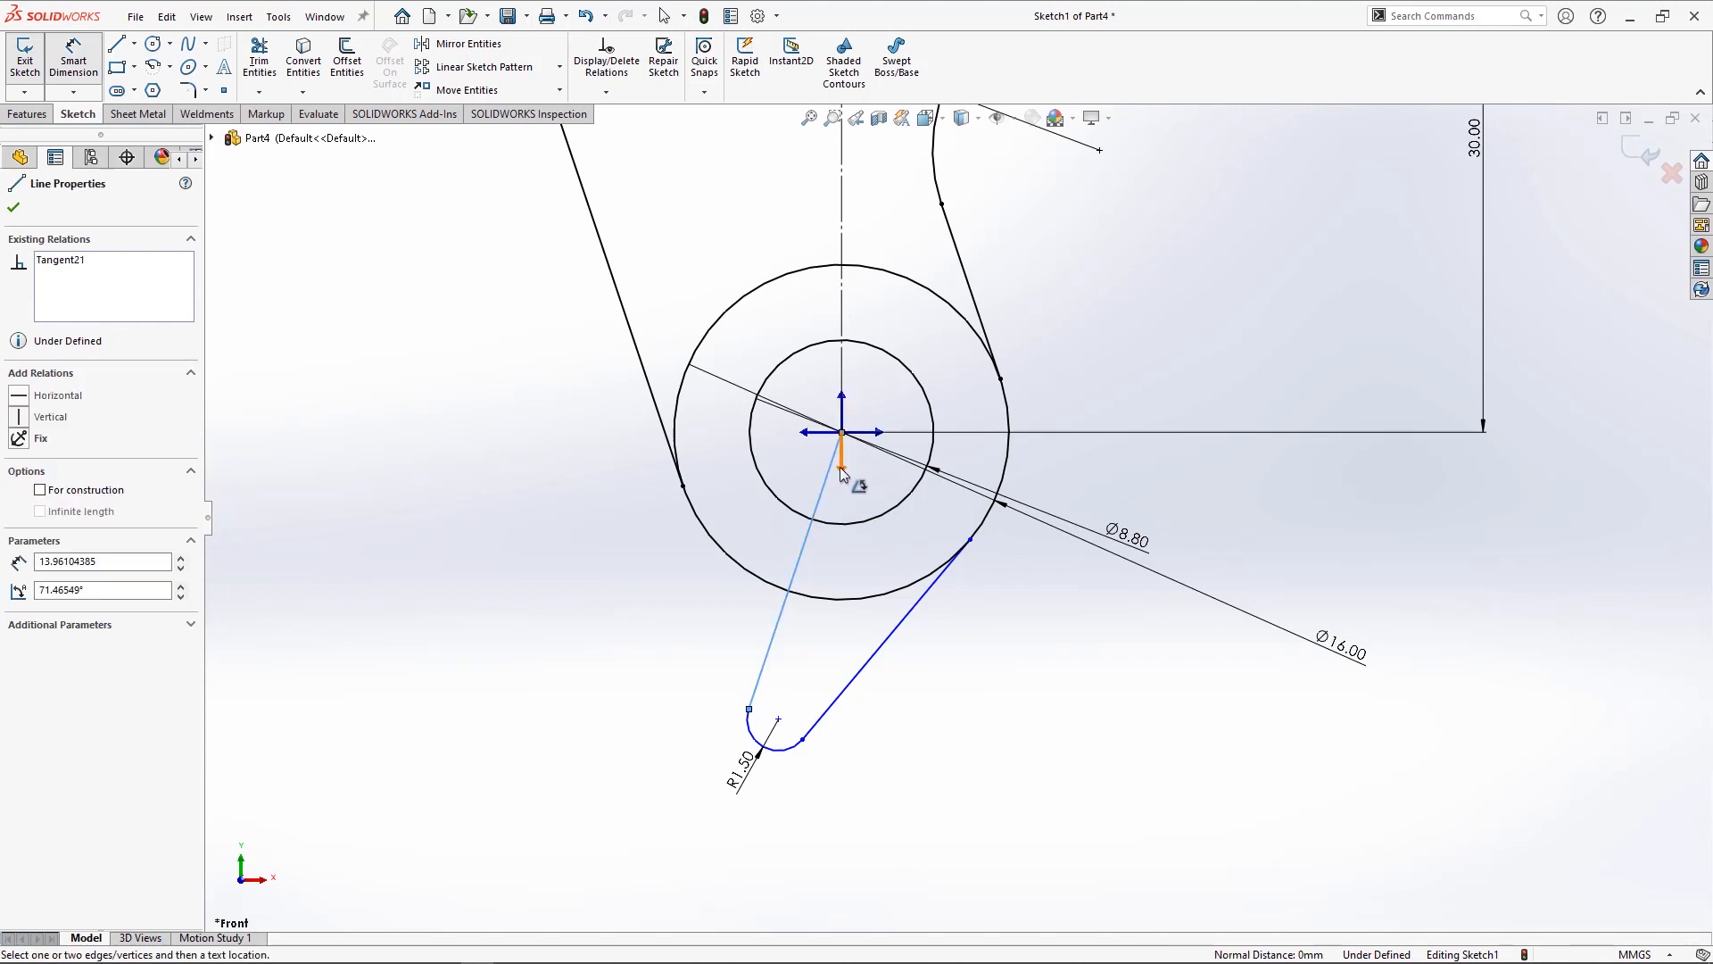
click(841, 473)
click(816, 641)
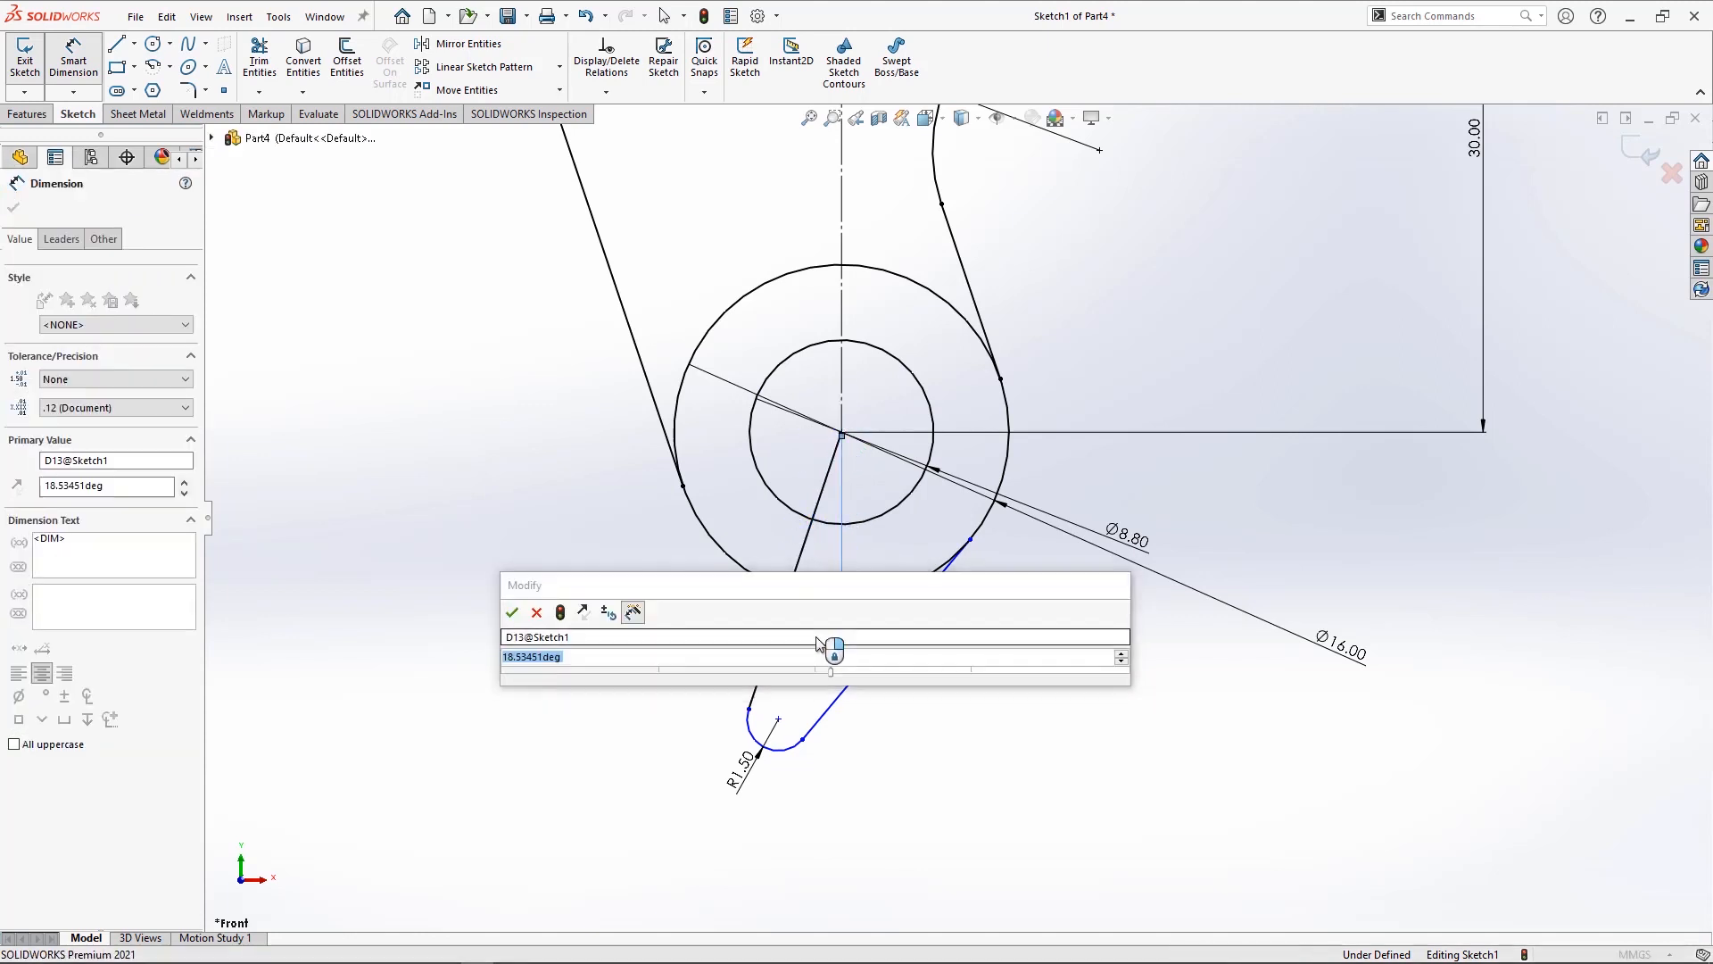
text(10)
key(Return)
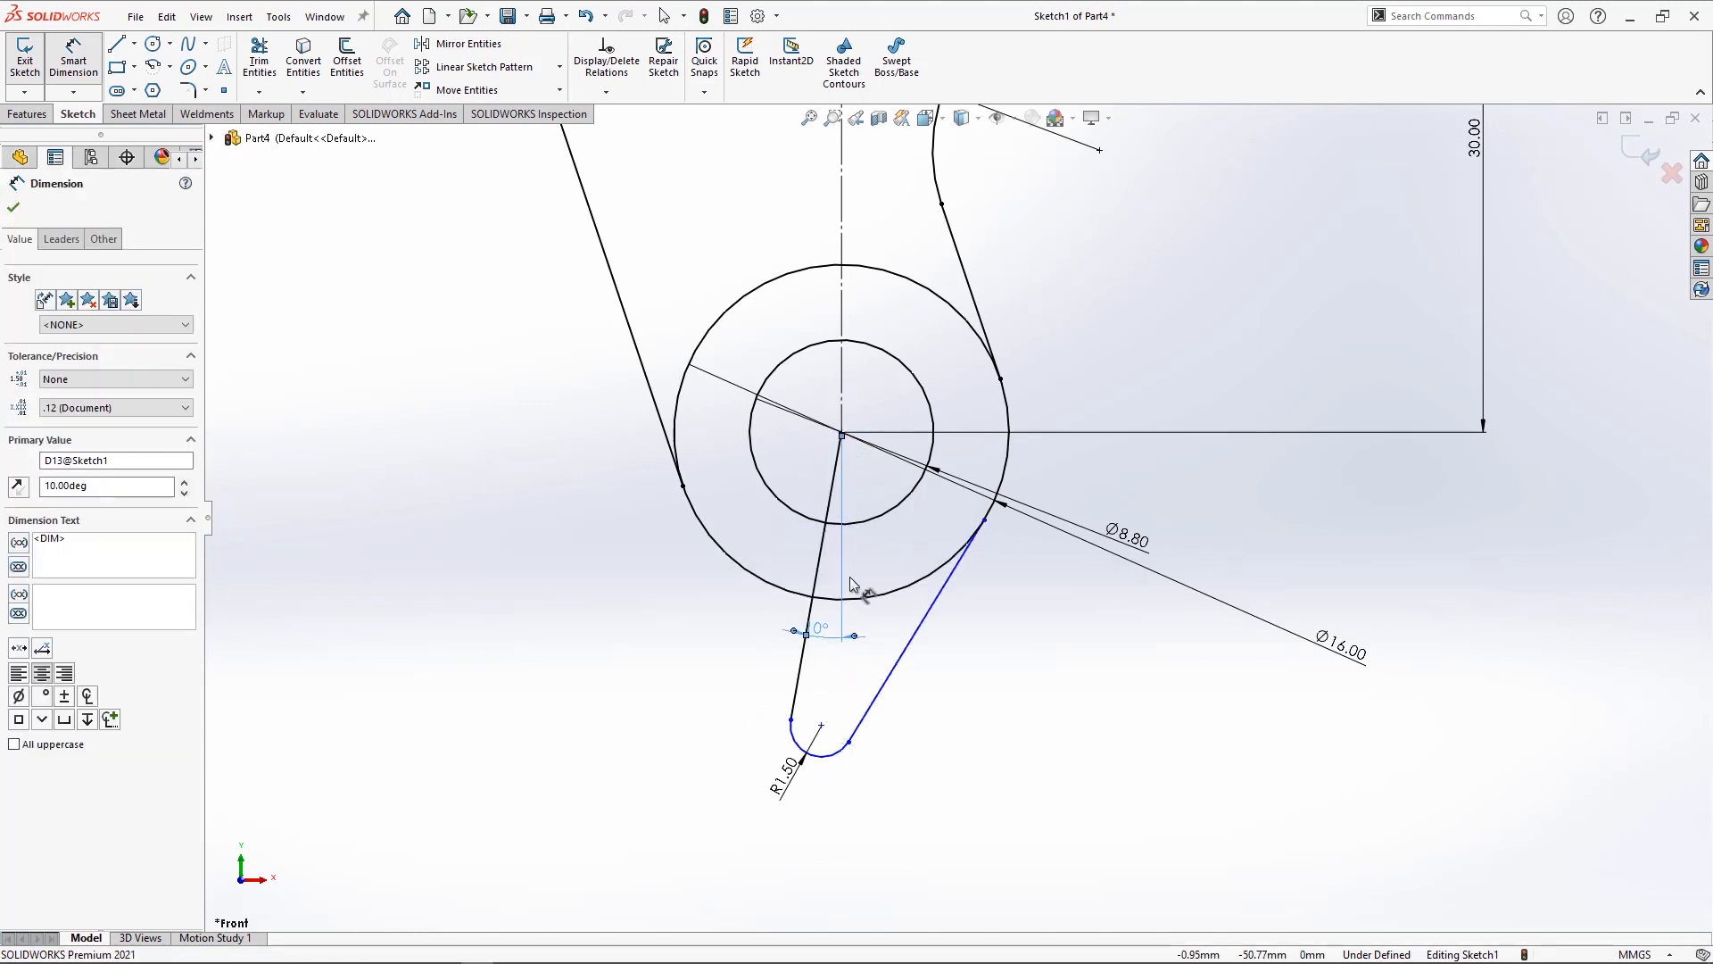
- Dimension the distance between the tip fillet's centre and the lower circle's centre as 11.8 mm and finish dimensioning
click(822, 725)
click(841, 434)
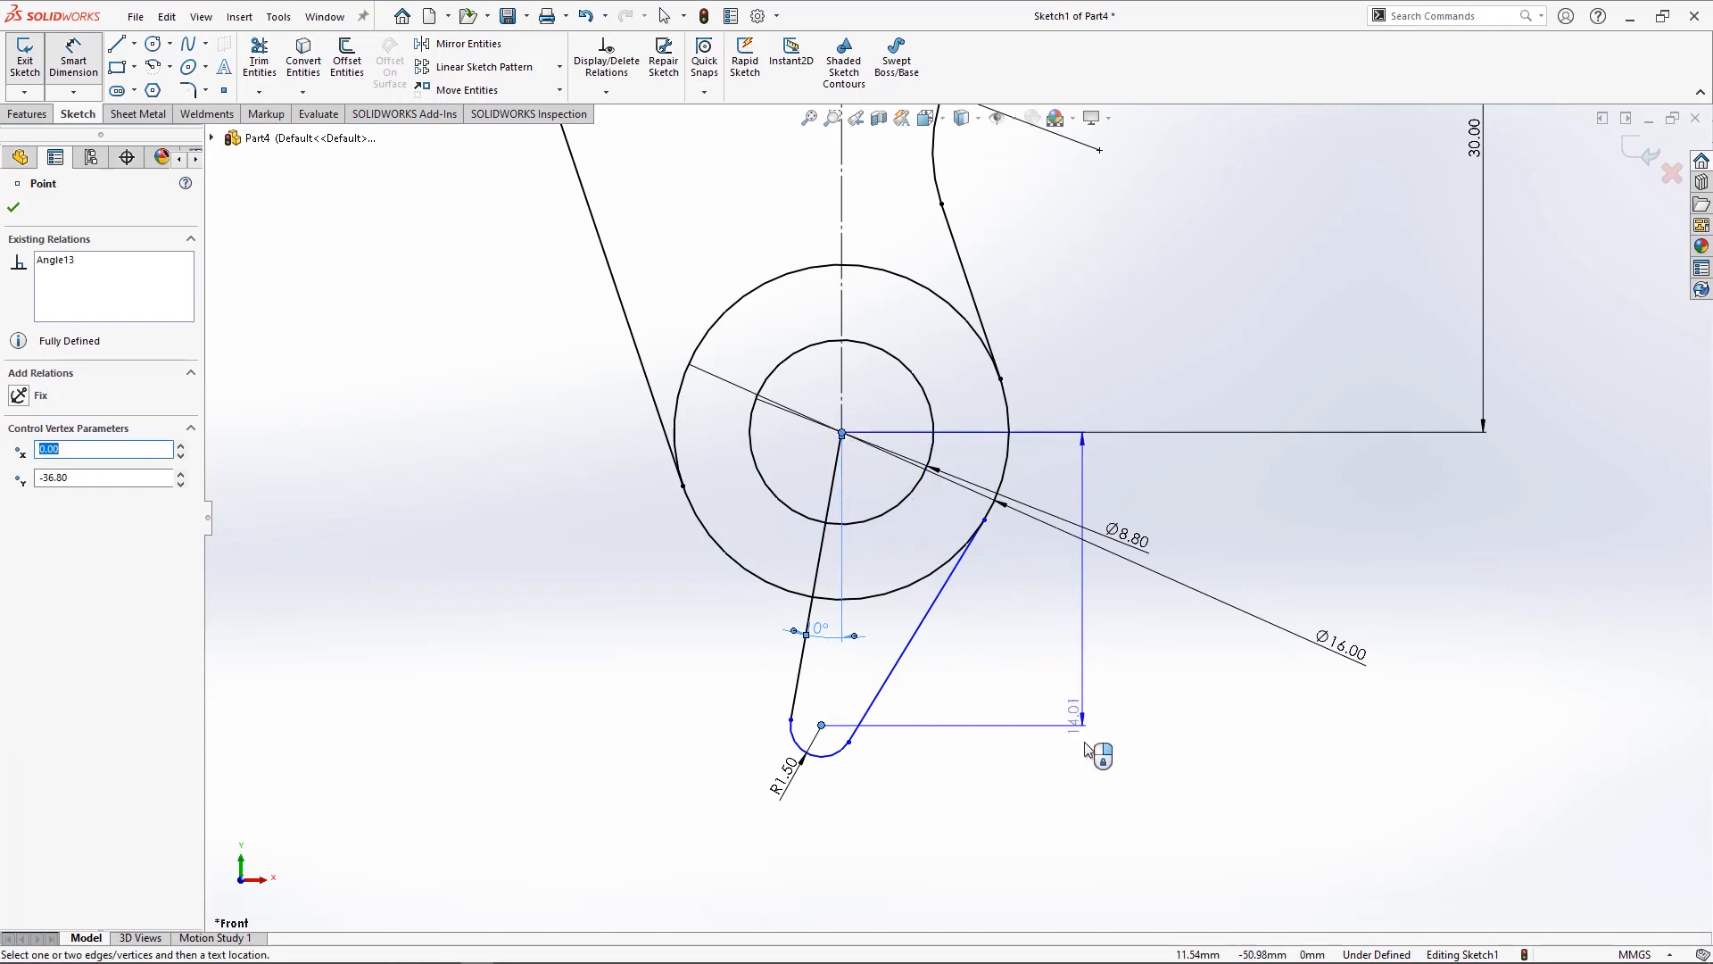
click(1087, 775)
text(11.8)
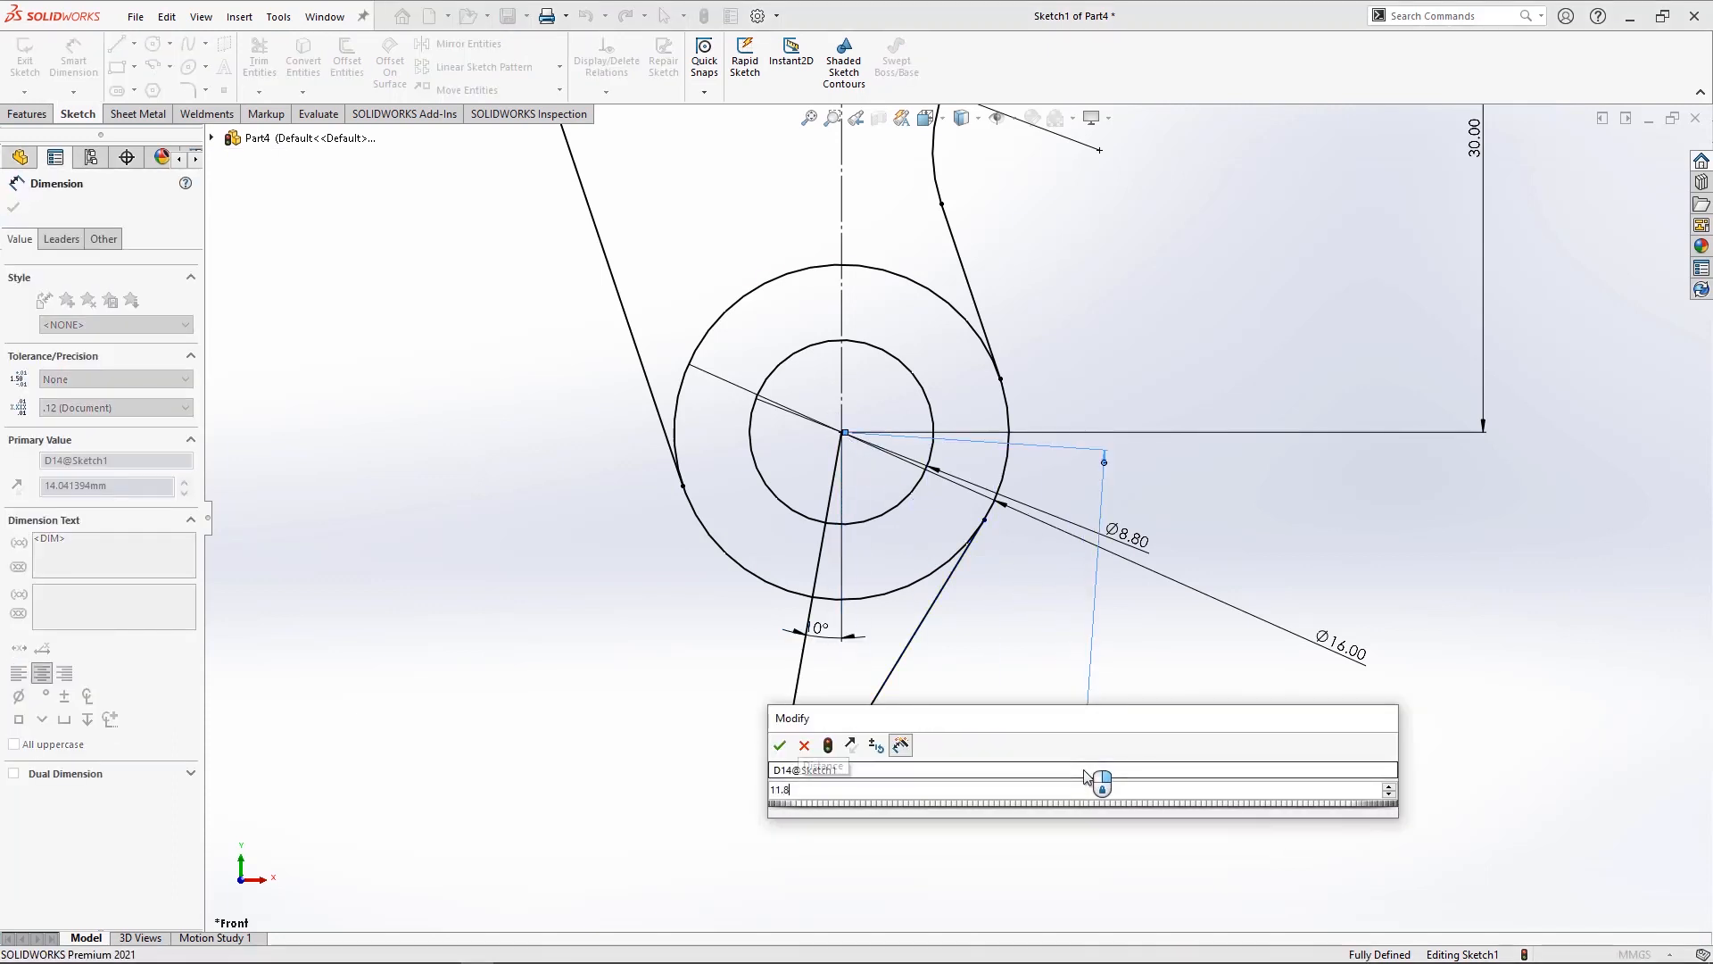
key(Return)
key(Escape)
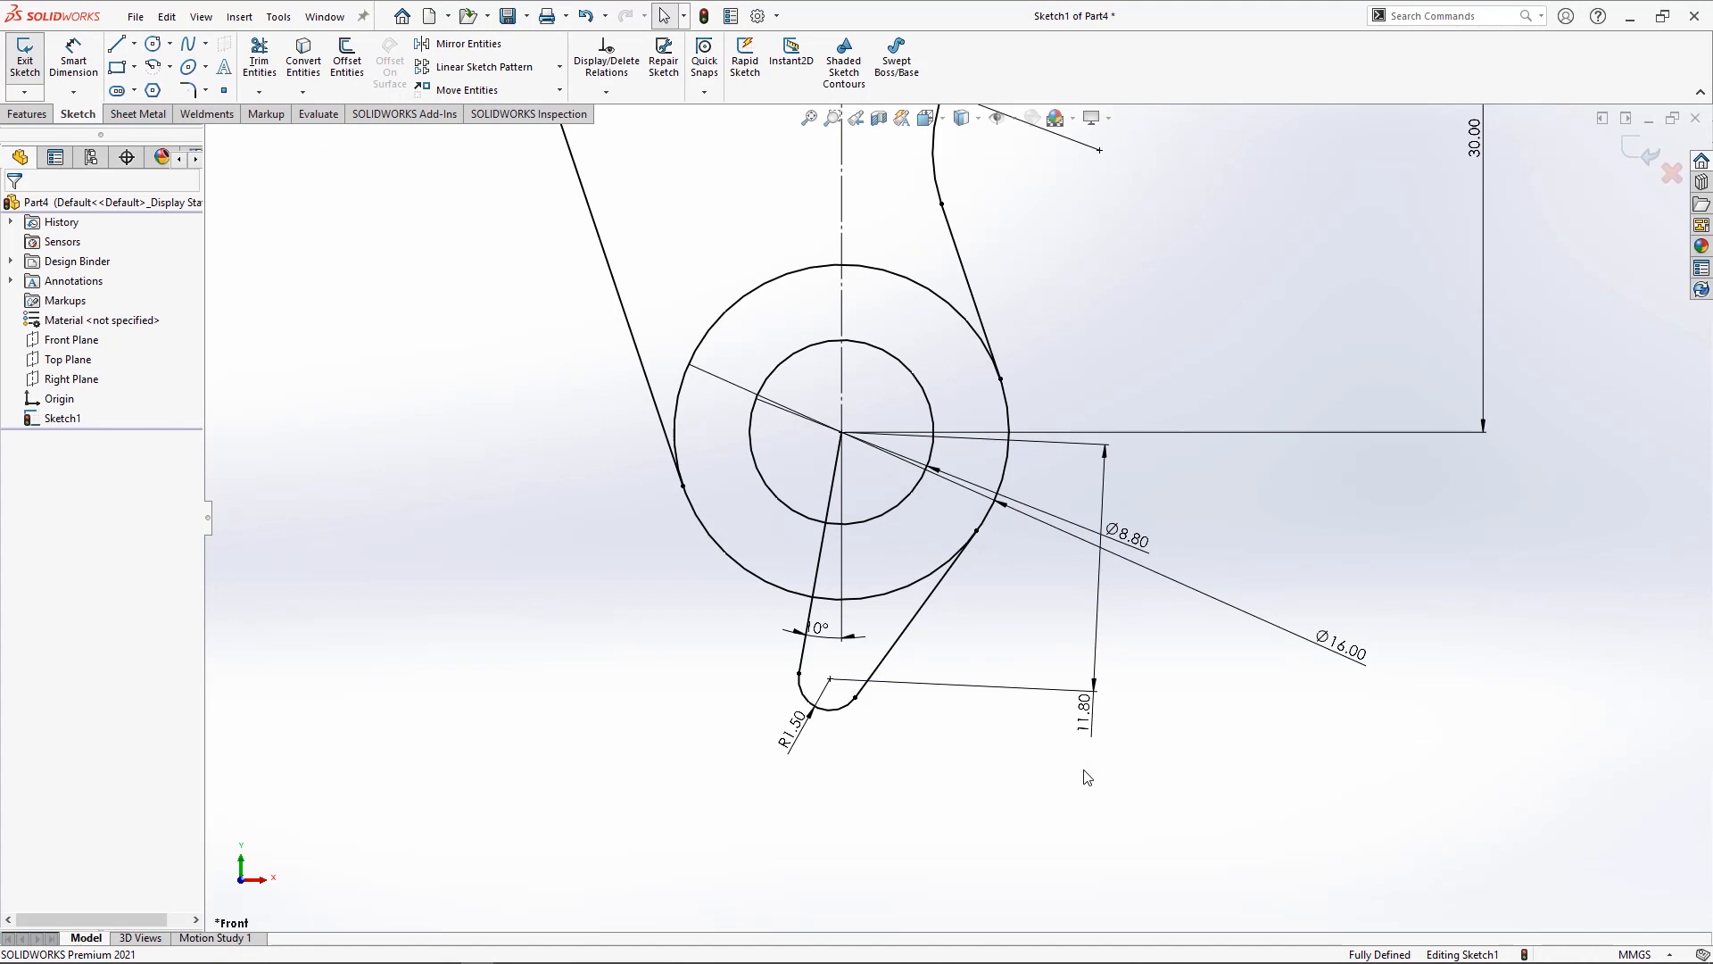
- Extrude the bracket's four contour regions, including the lower ring and tip but excluding both holes, to a blind depth of 8 mm
key(f)
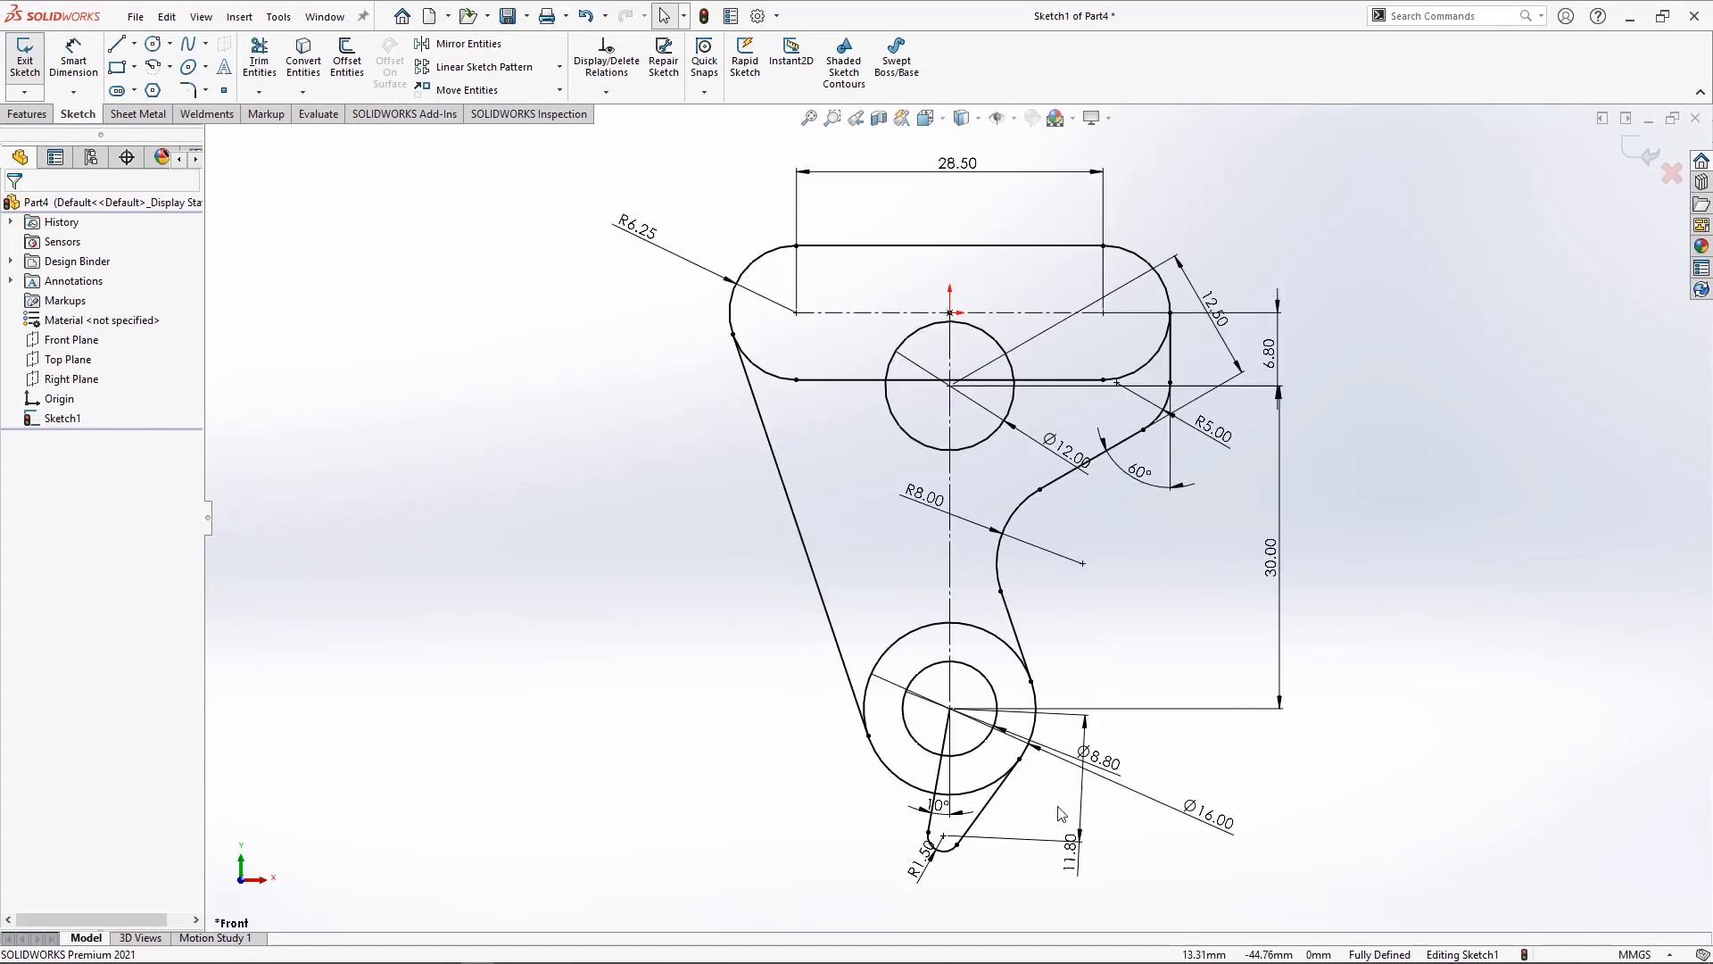
click(977, 802)
ctrl+click(923, 647)
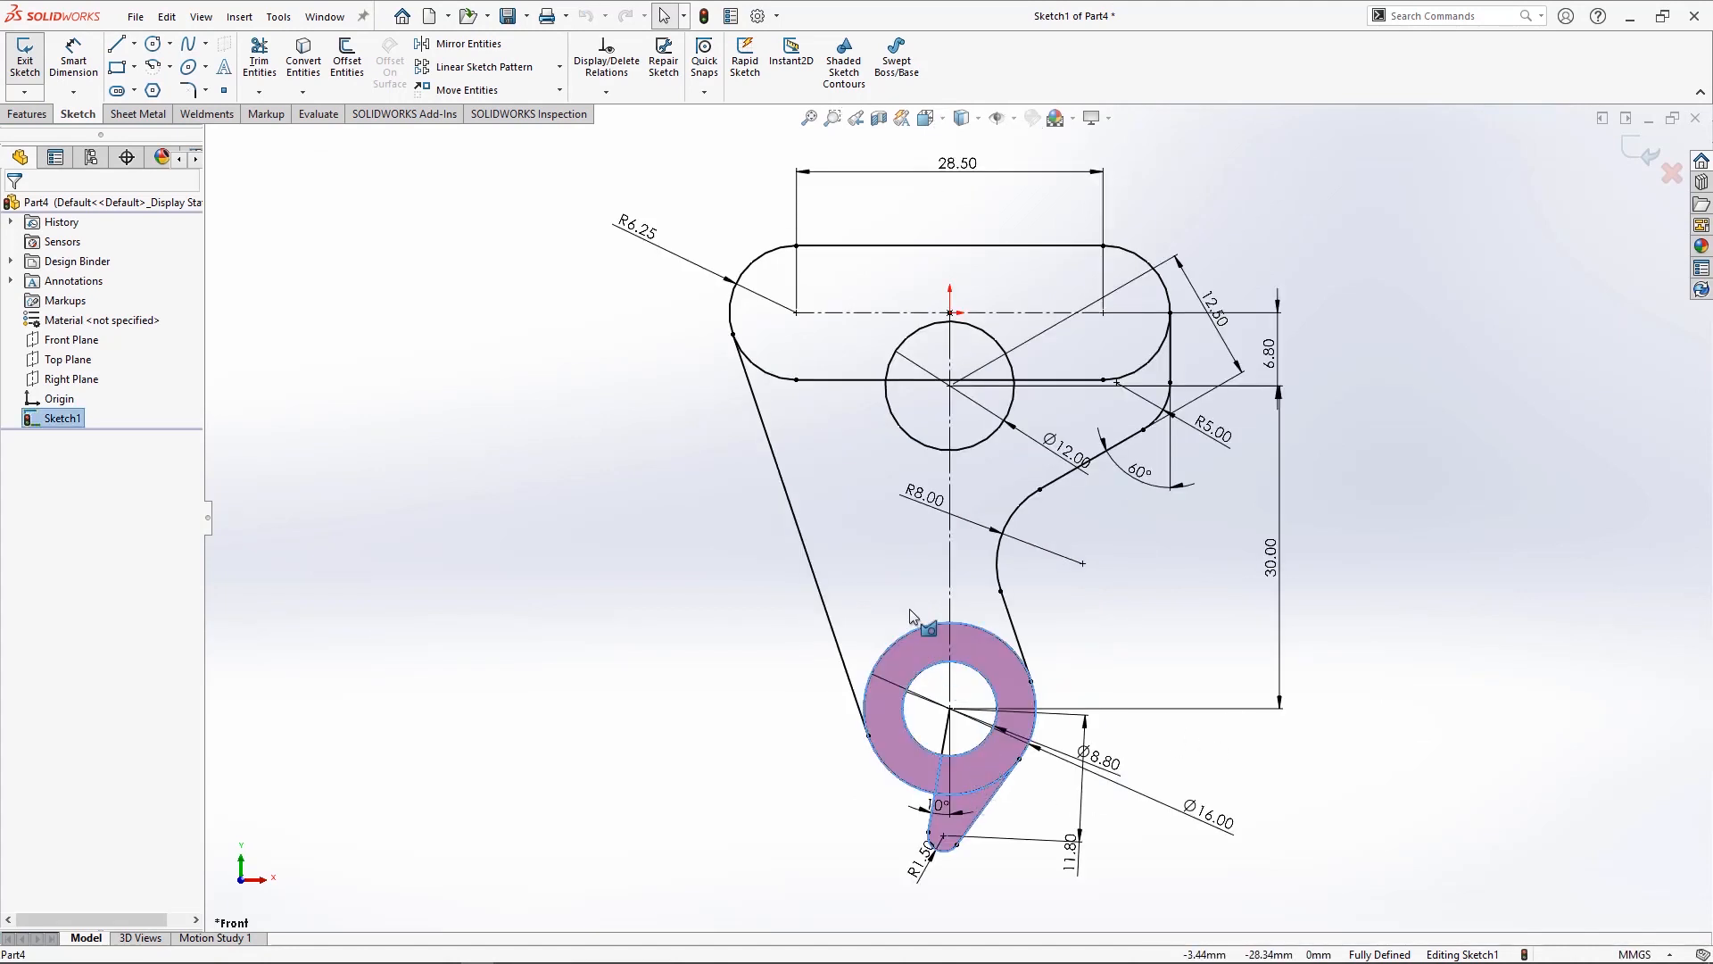
ctrl+click(908, 606)
ctrl+click(844, 345)
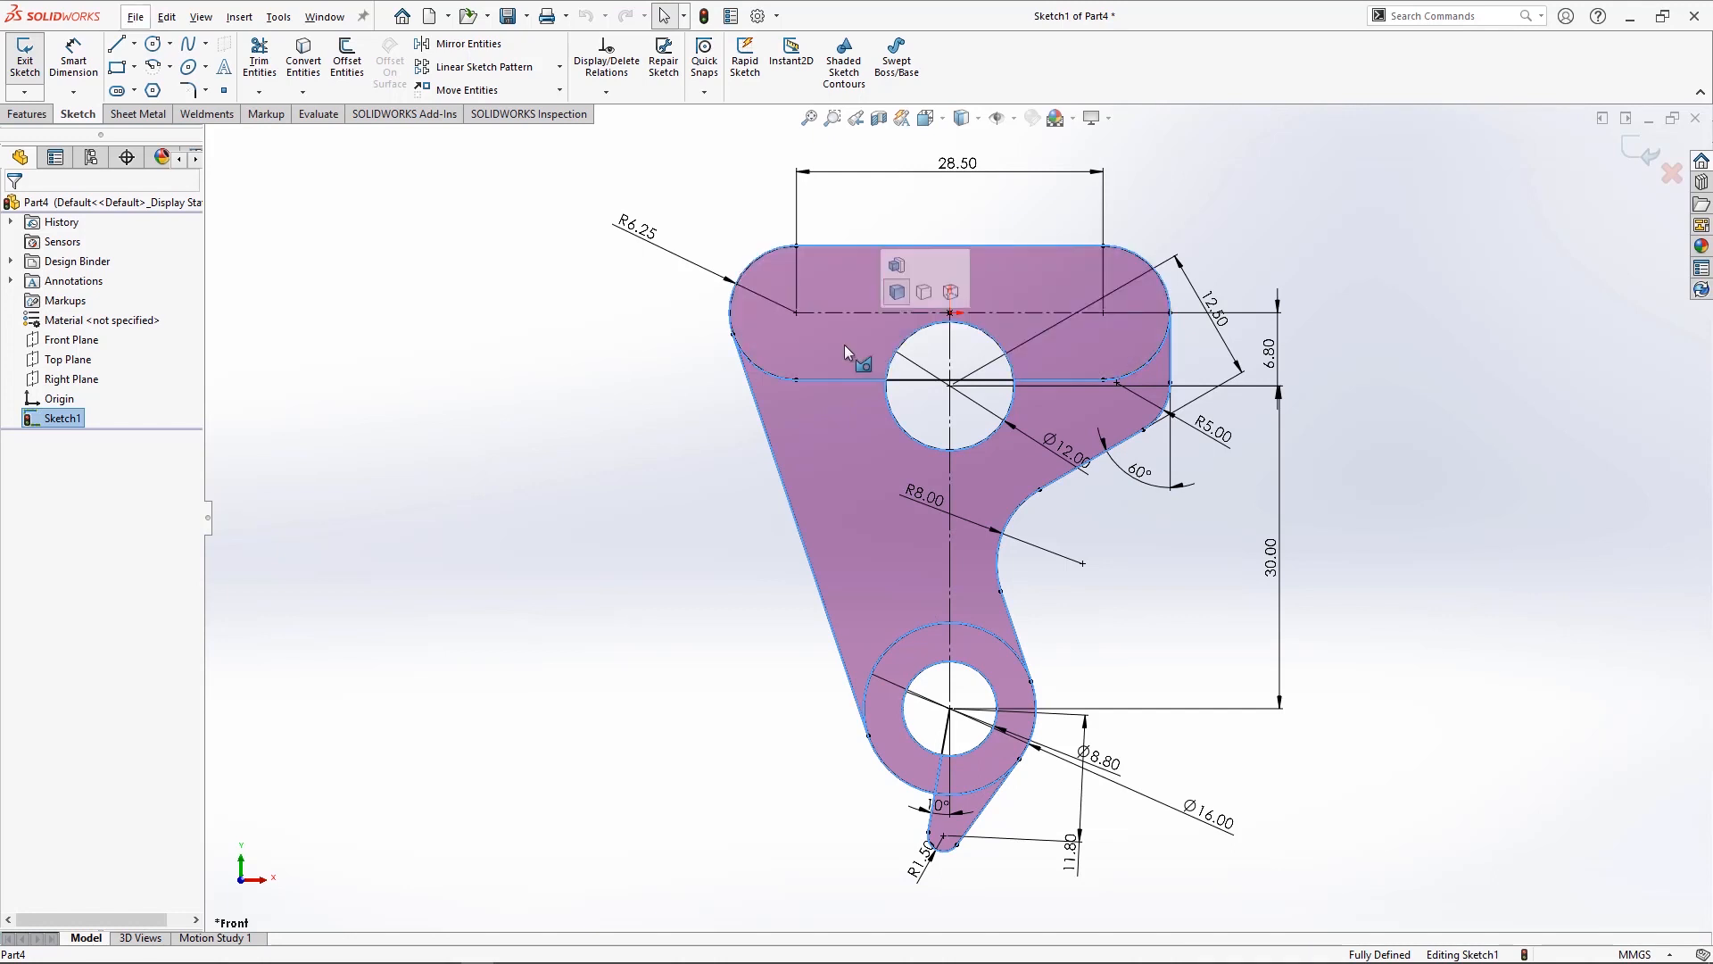
key(e)
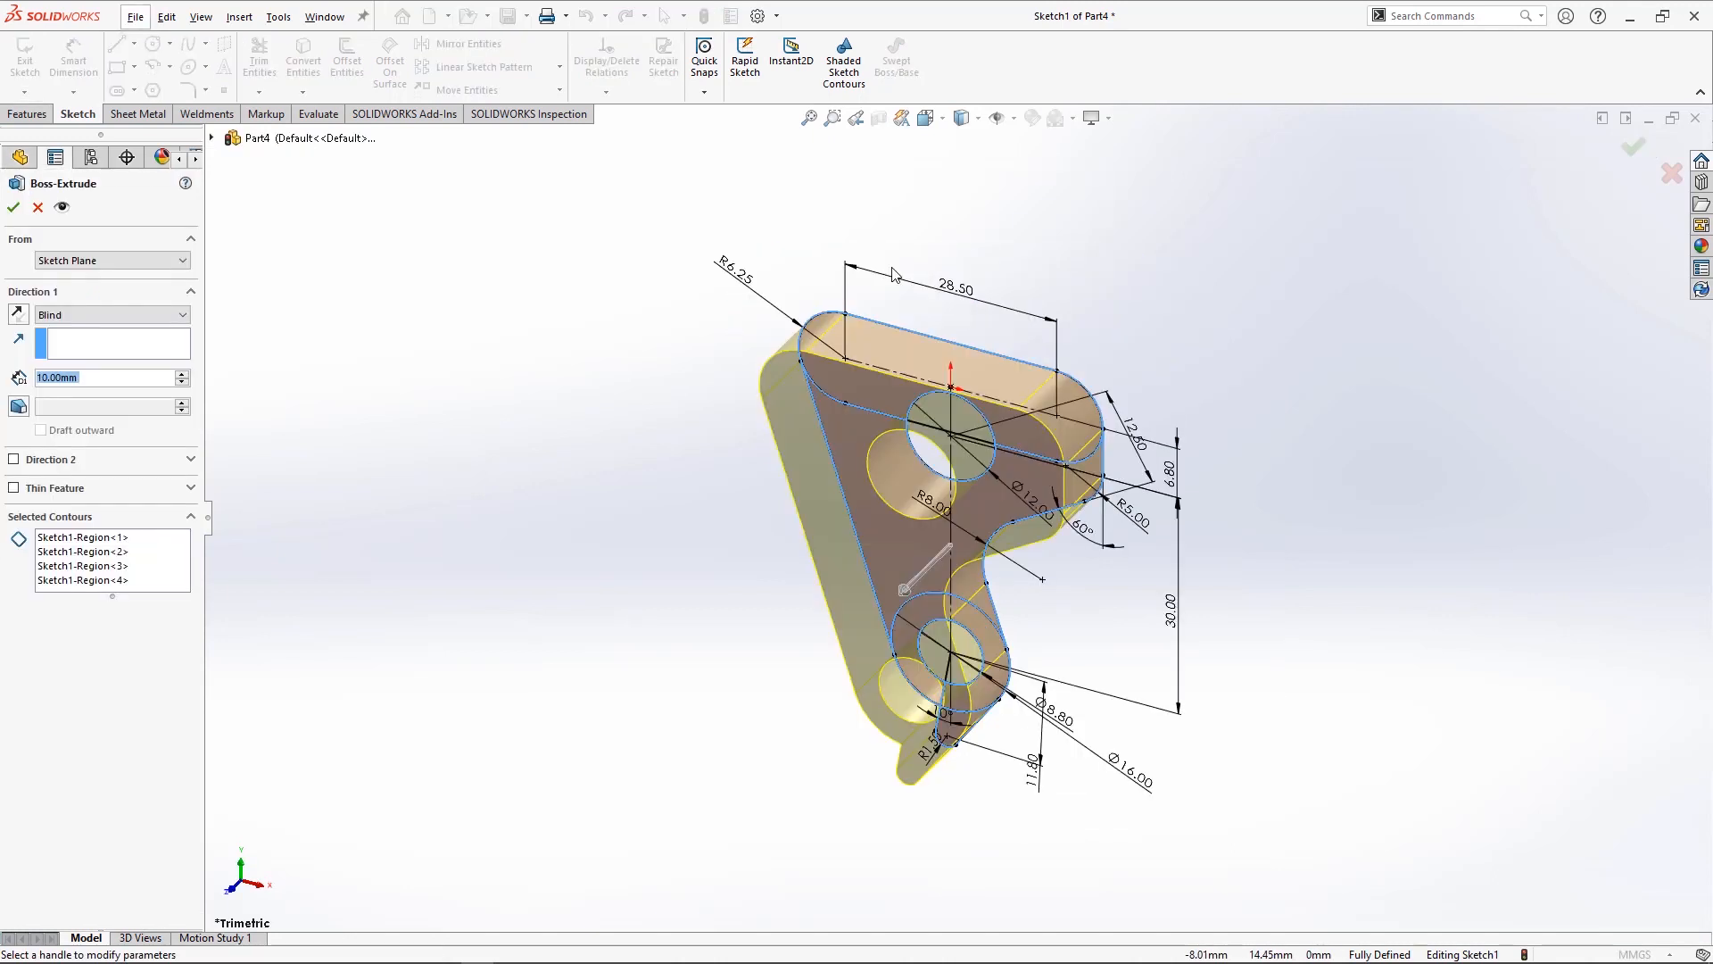
text(8)
key(Return)
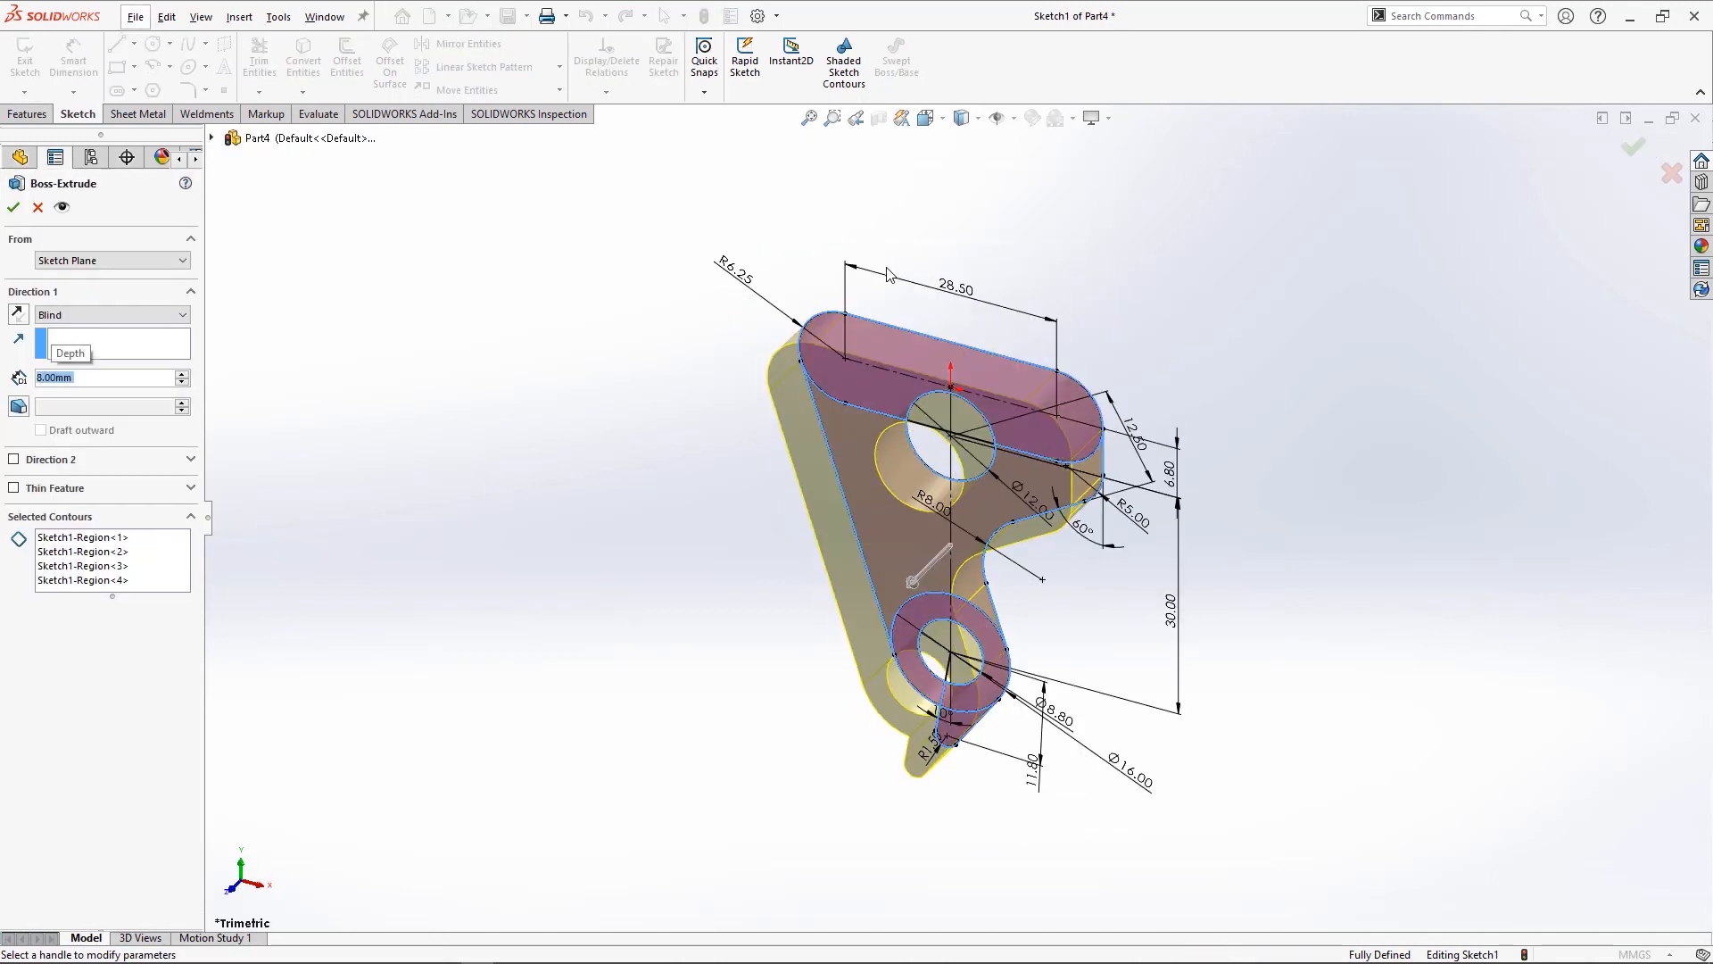
key(Return)
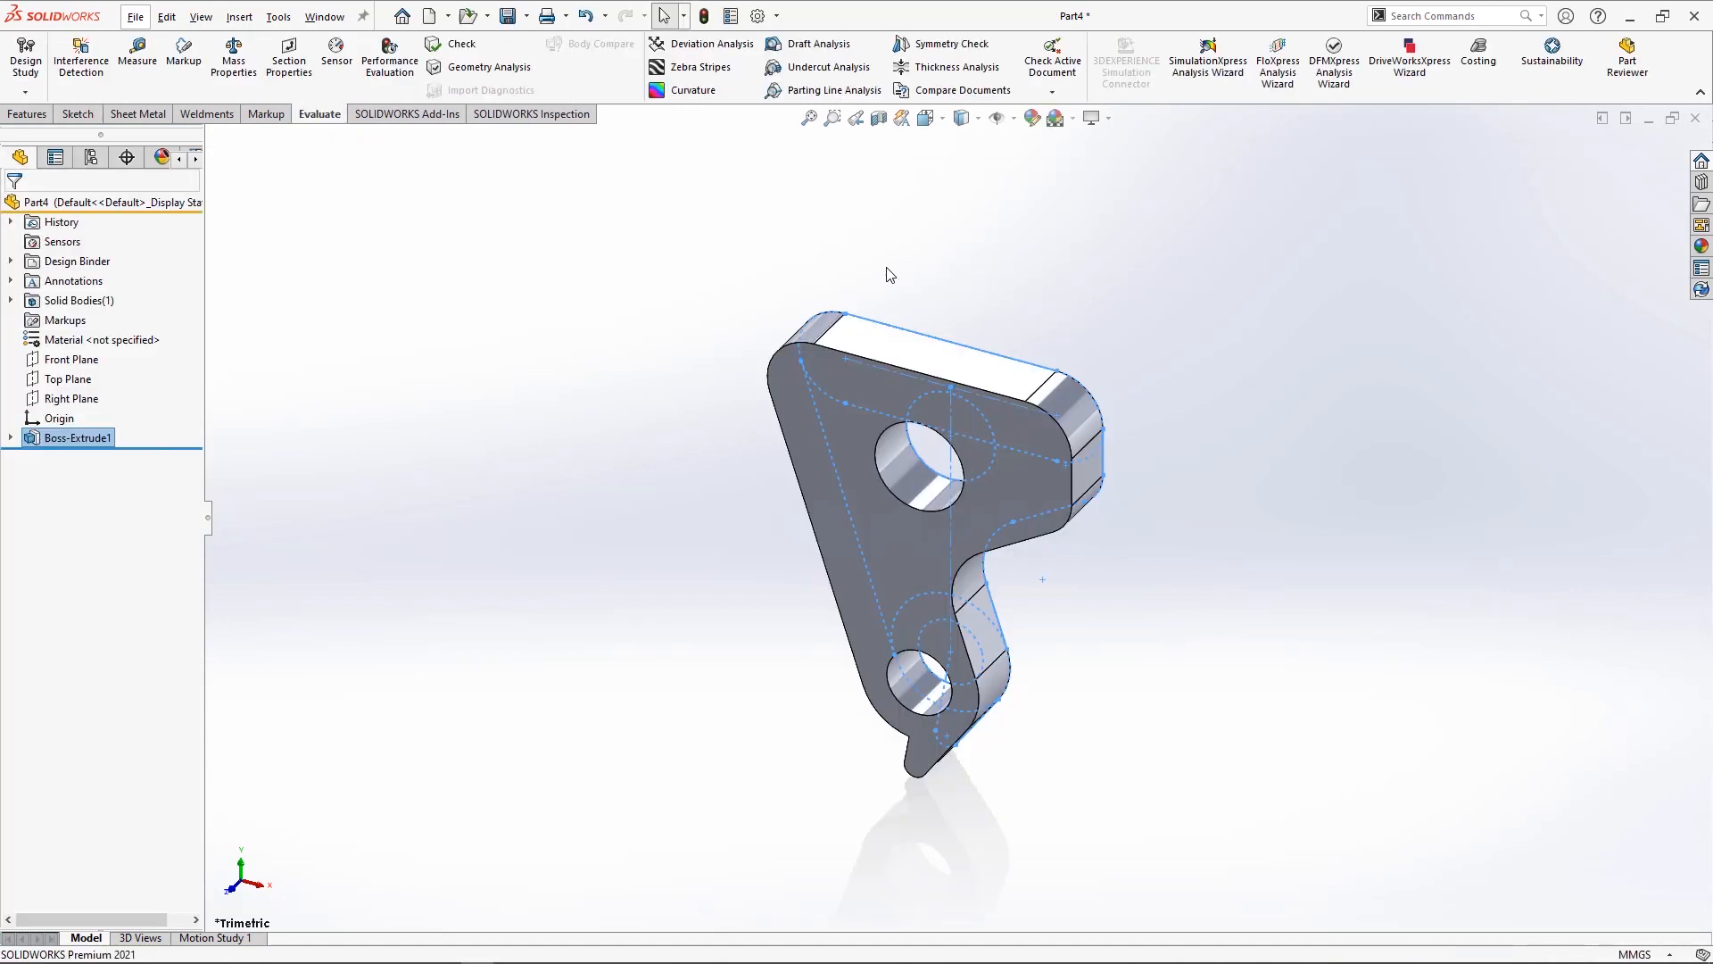
- Start a new sketch on the bracket's large front face and view it straight on
key(space)
click(882, 268)
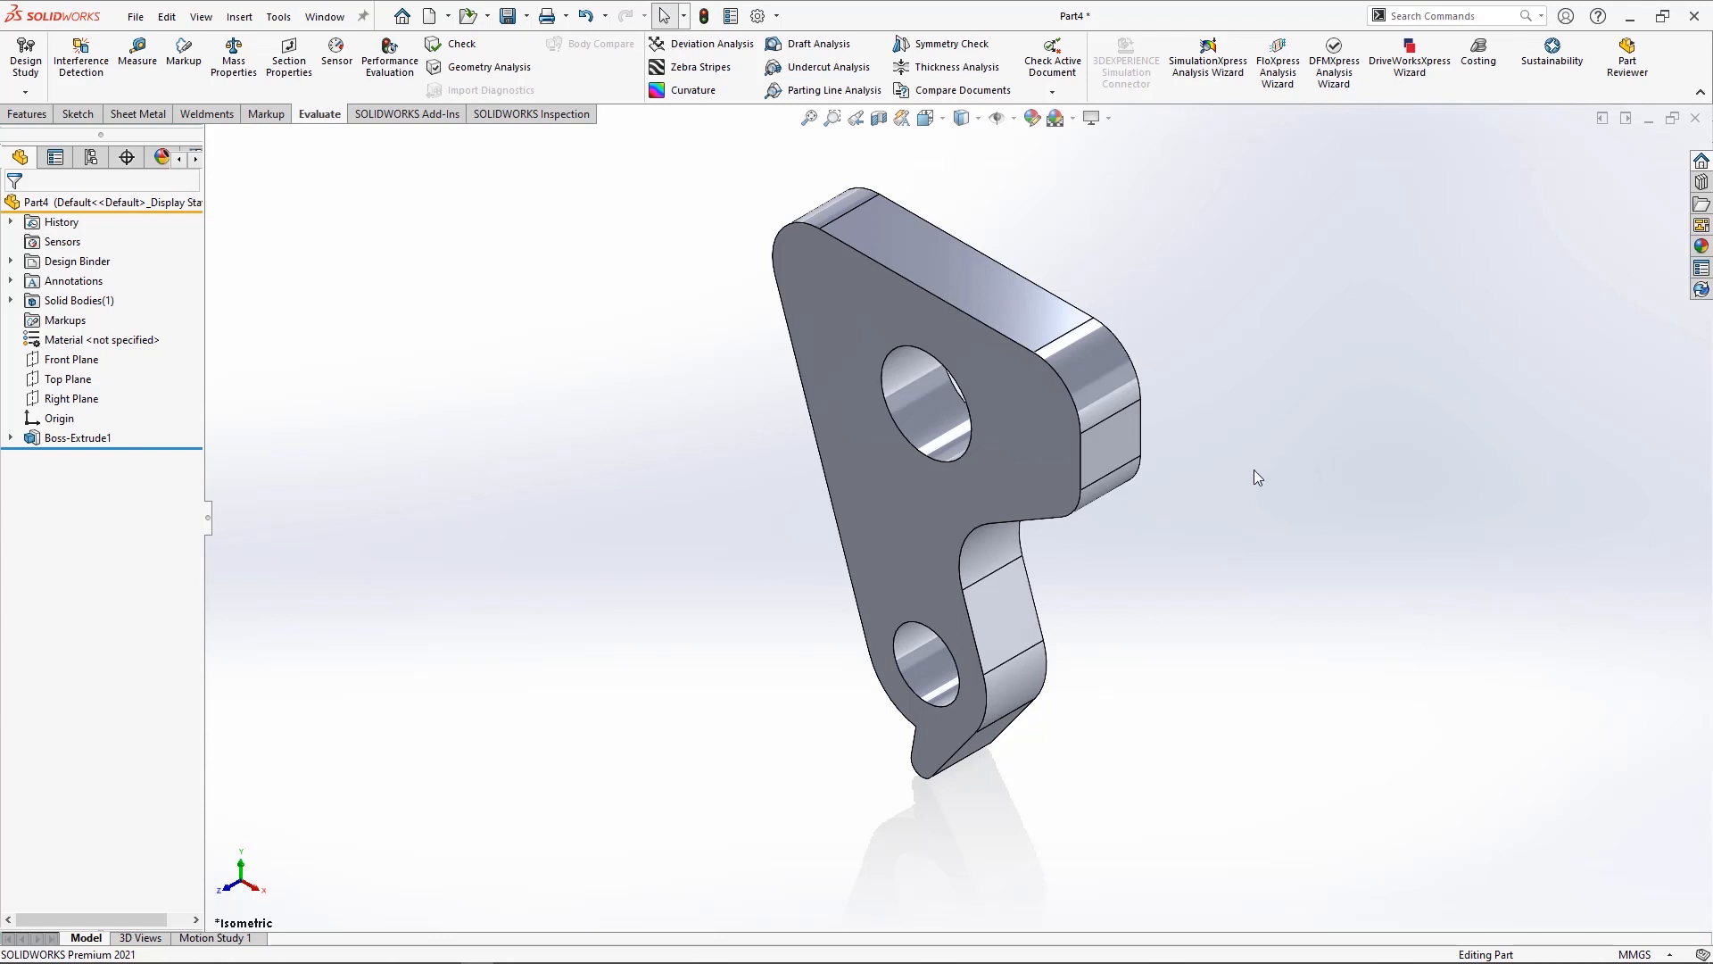
click(1051, 461)
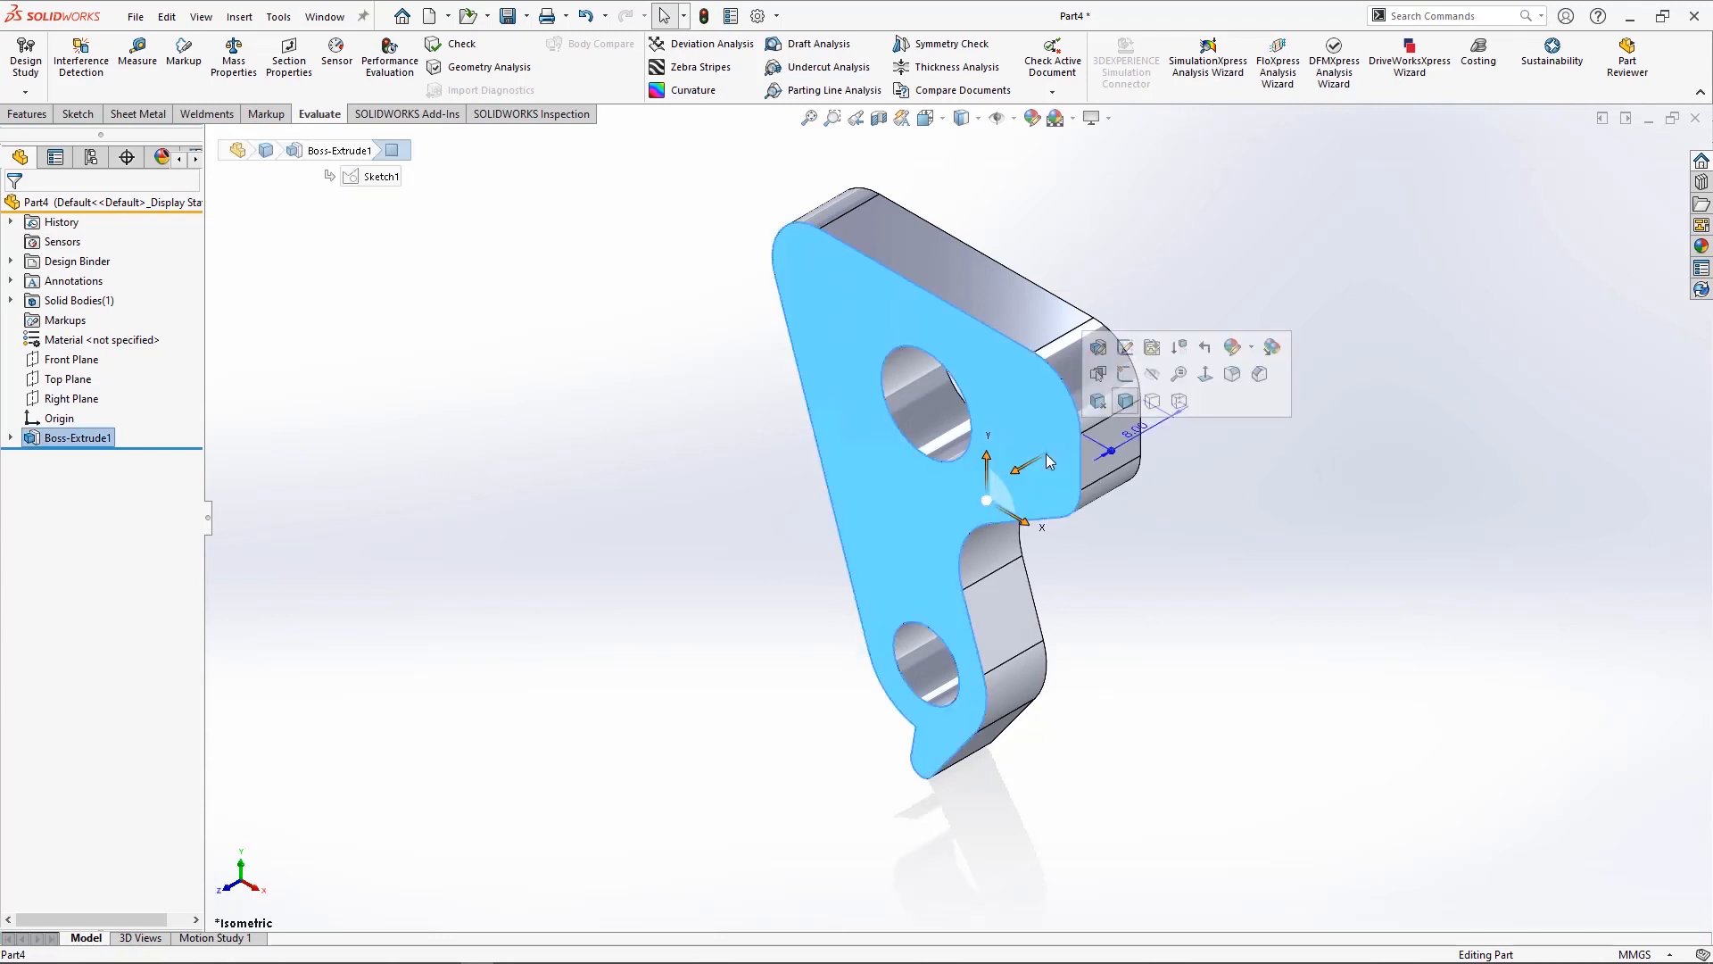
click(1127, 377)
key(space)
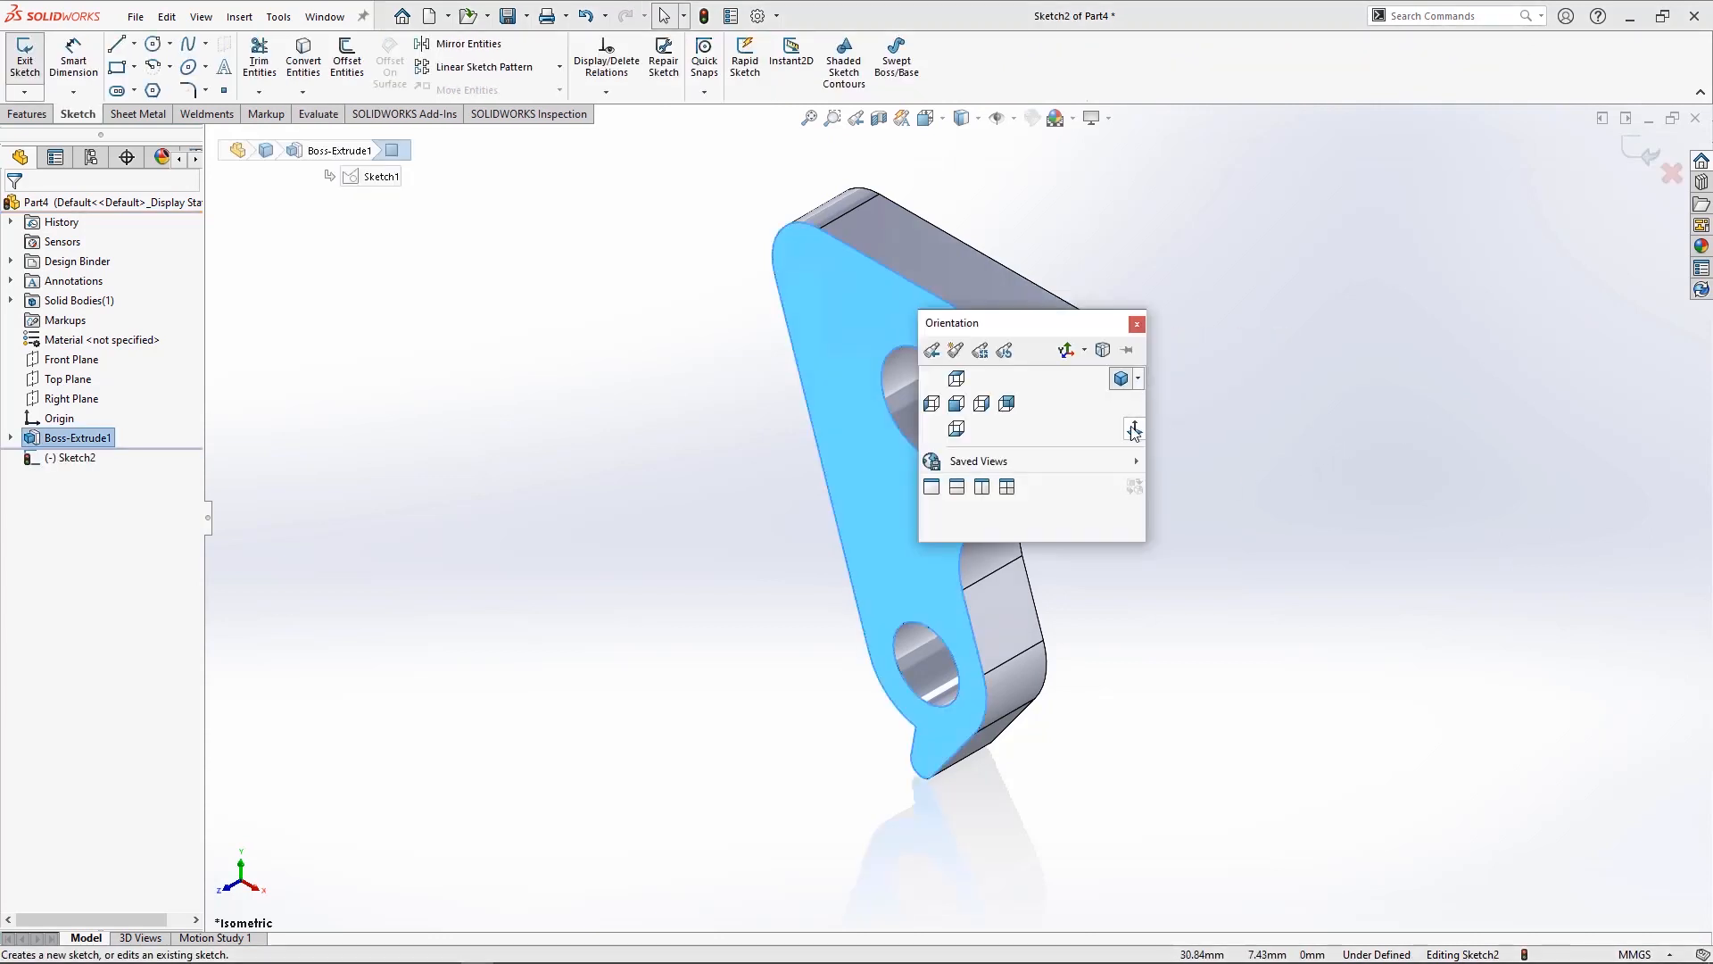
click(1132, 430)
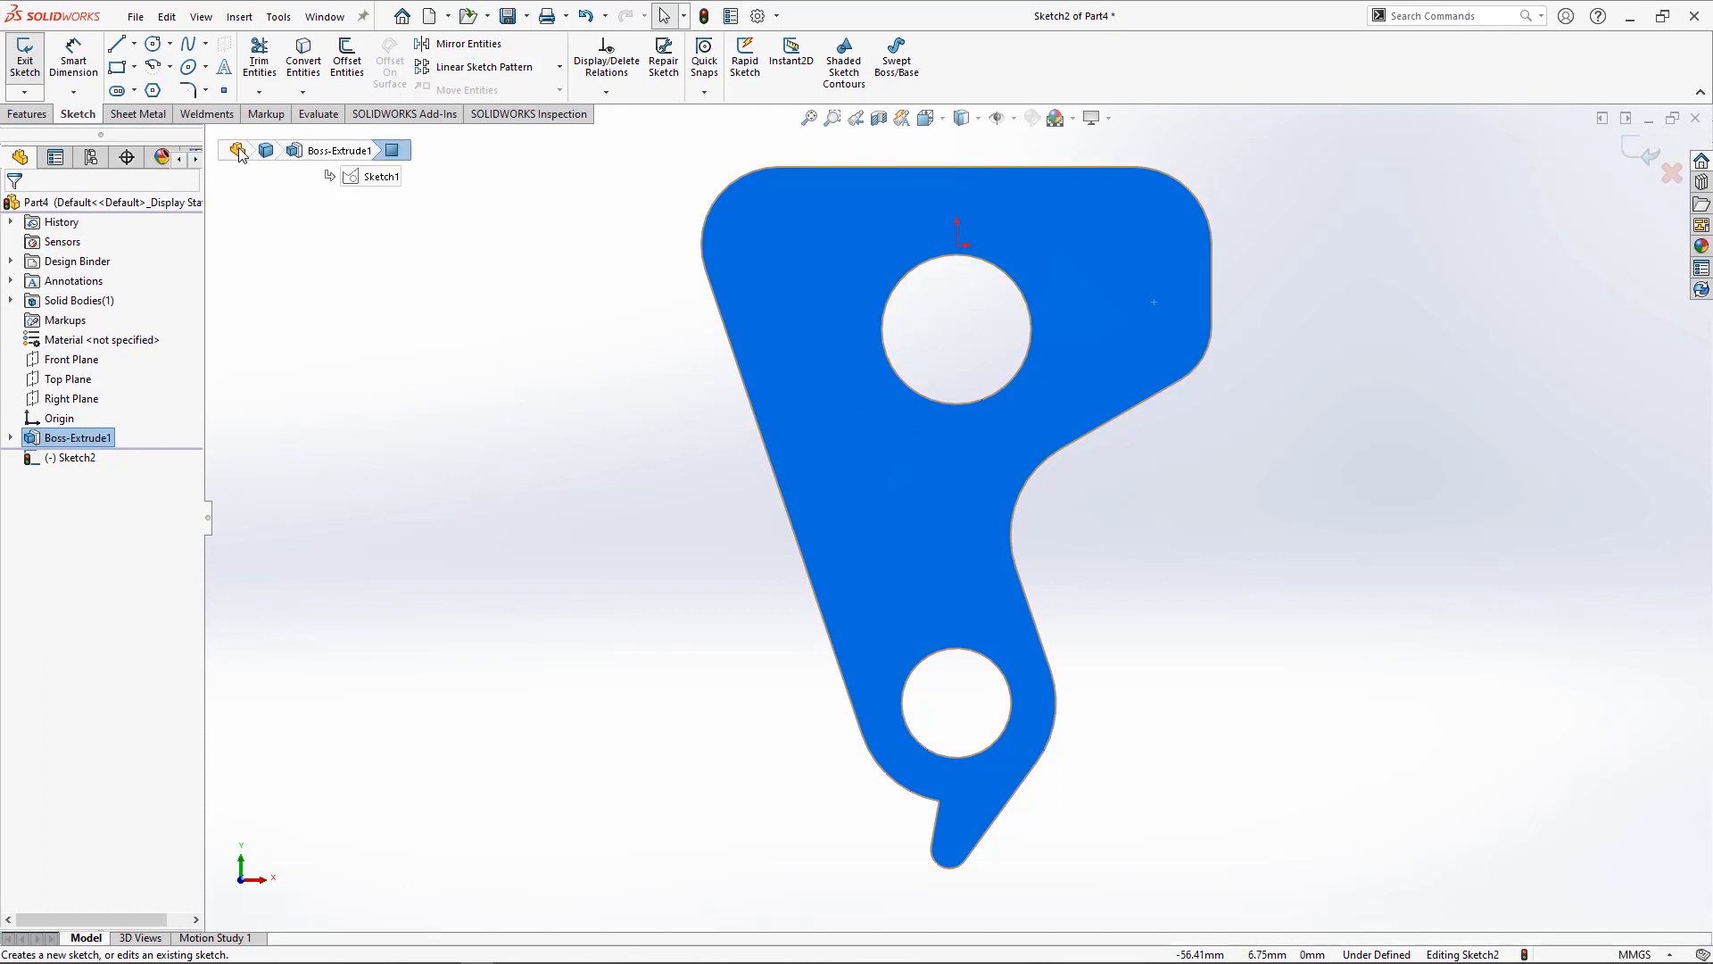
- Sketch a centrepoint arc of about 12.9 mm radius, concentric with the upper hole, from the concave edge to below-left of the hole
click(157, 70)
mouse_move(1030, 349)
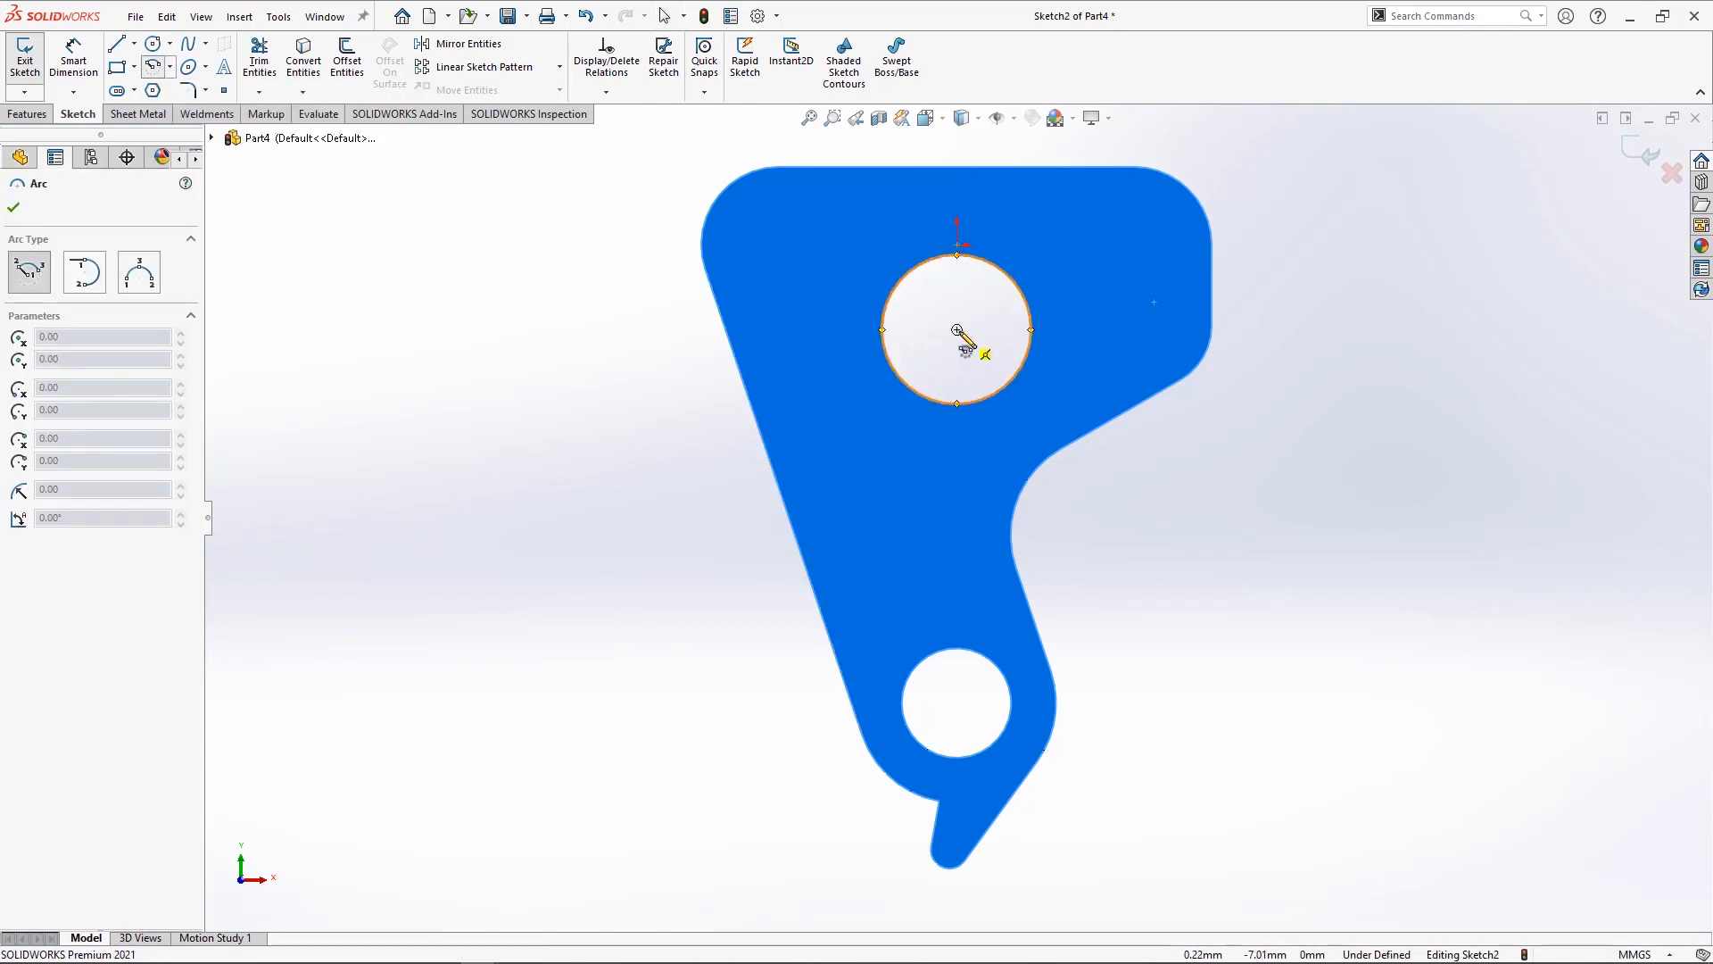
click(957, 330)
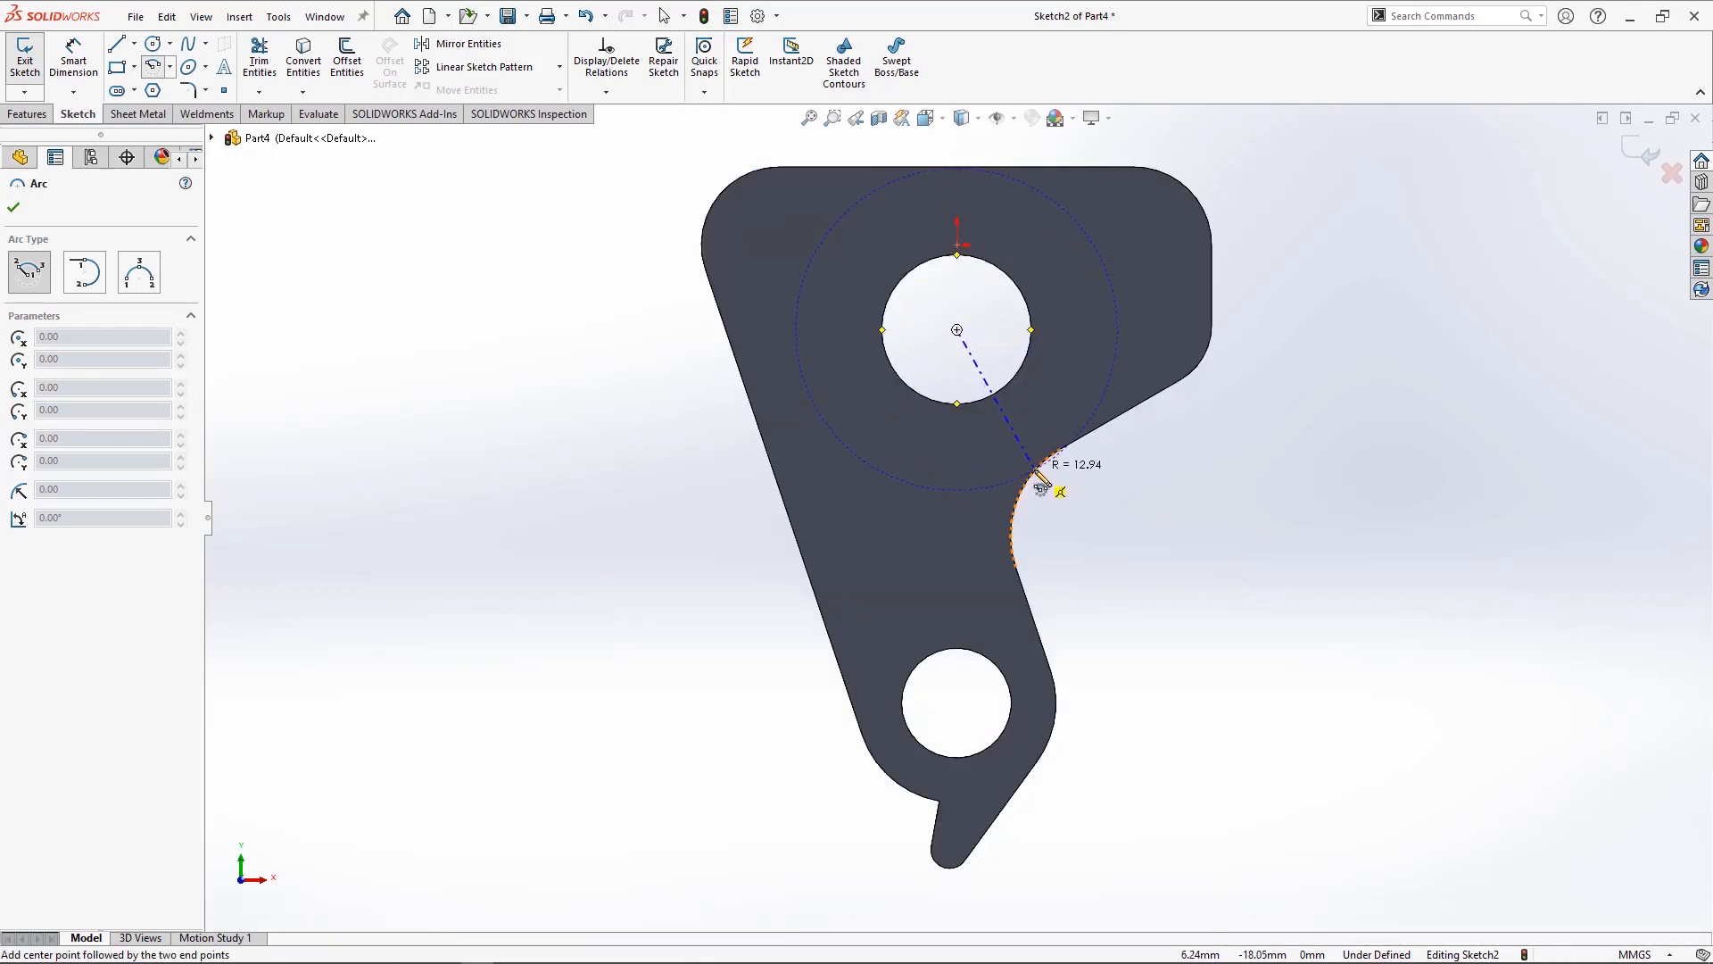
click(1036, 471)
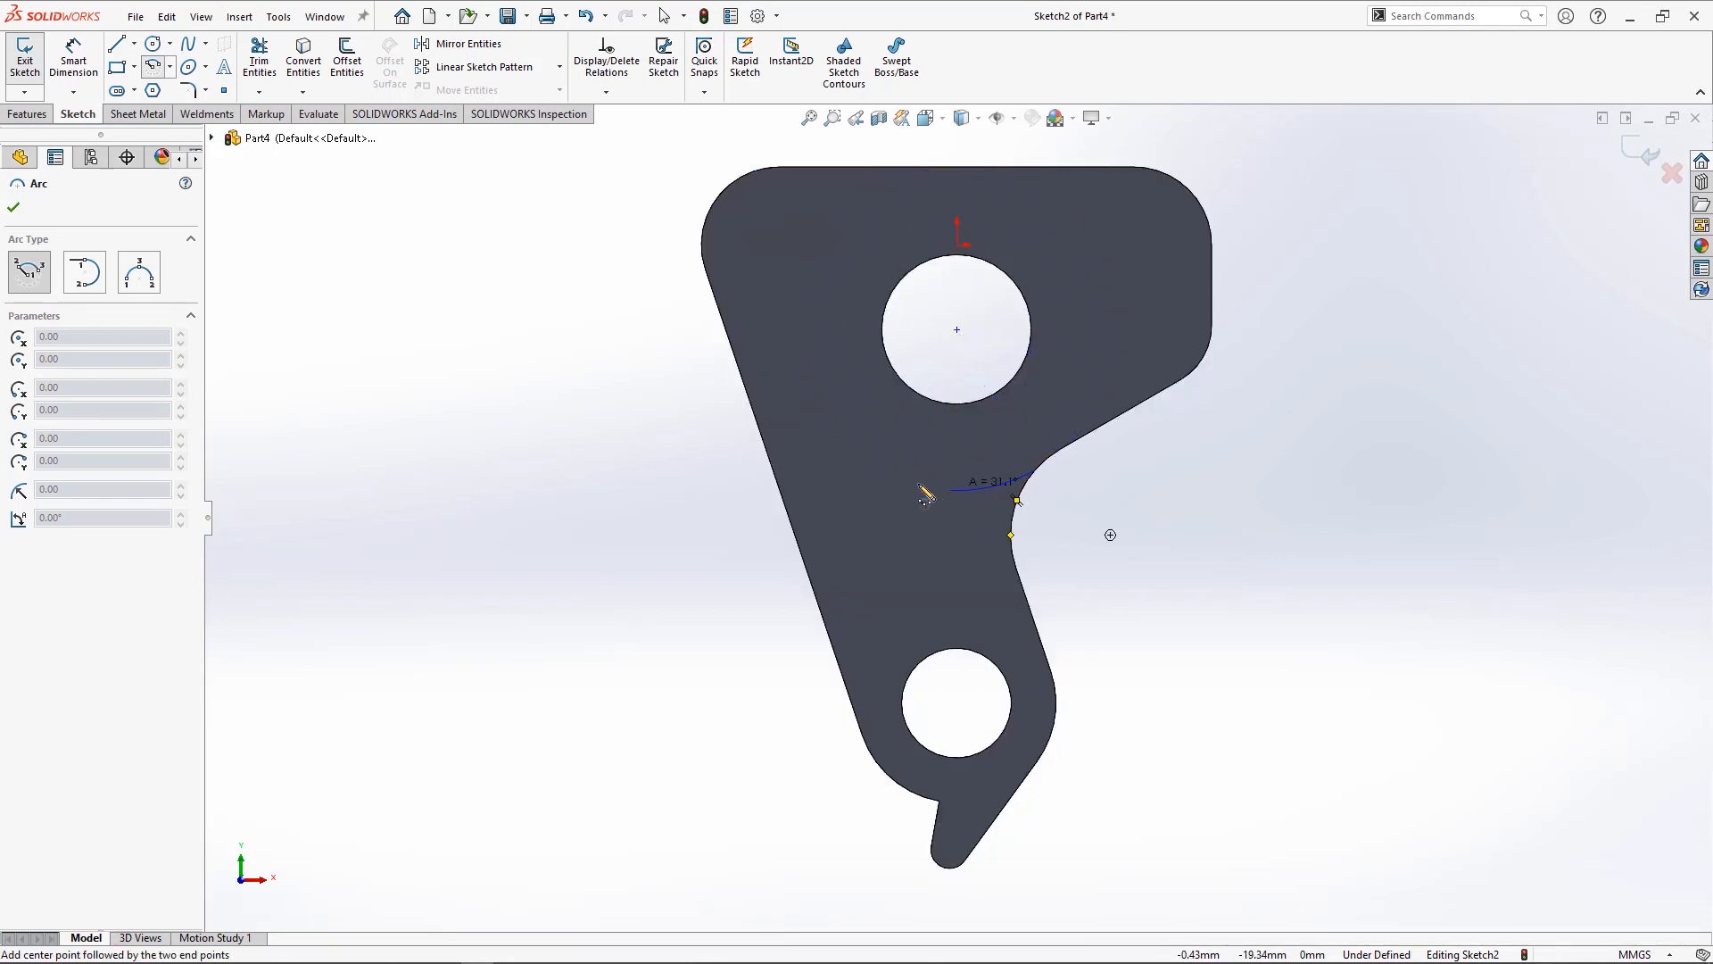
click(857, 459)
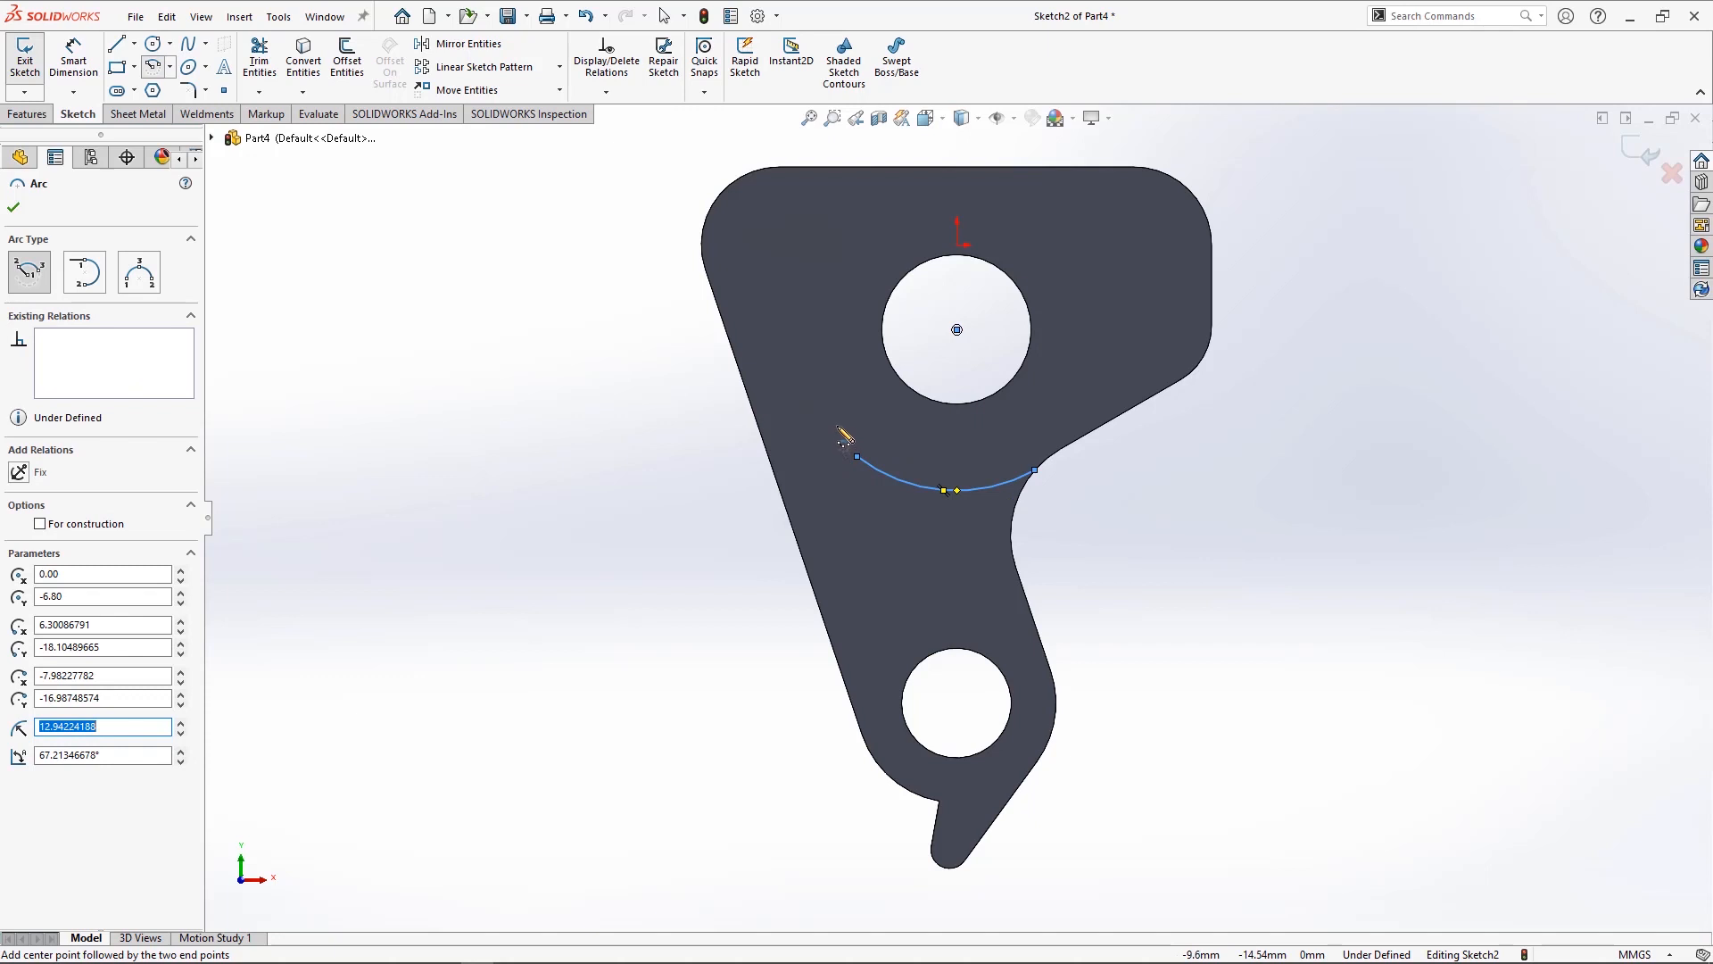
- Sketch a line tangent to the arc from its left end up to the bracket's slanted left edge
key(l)
click(857, 458)
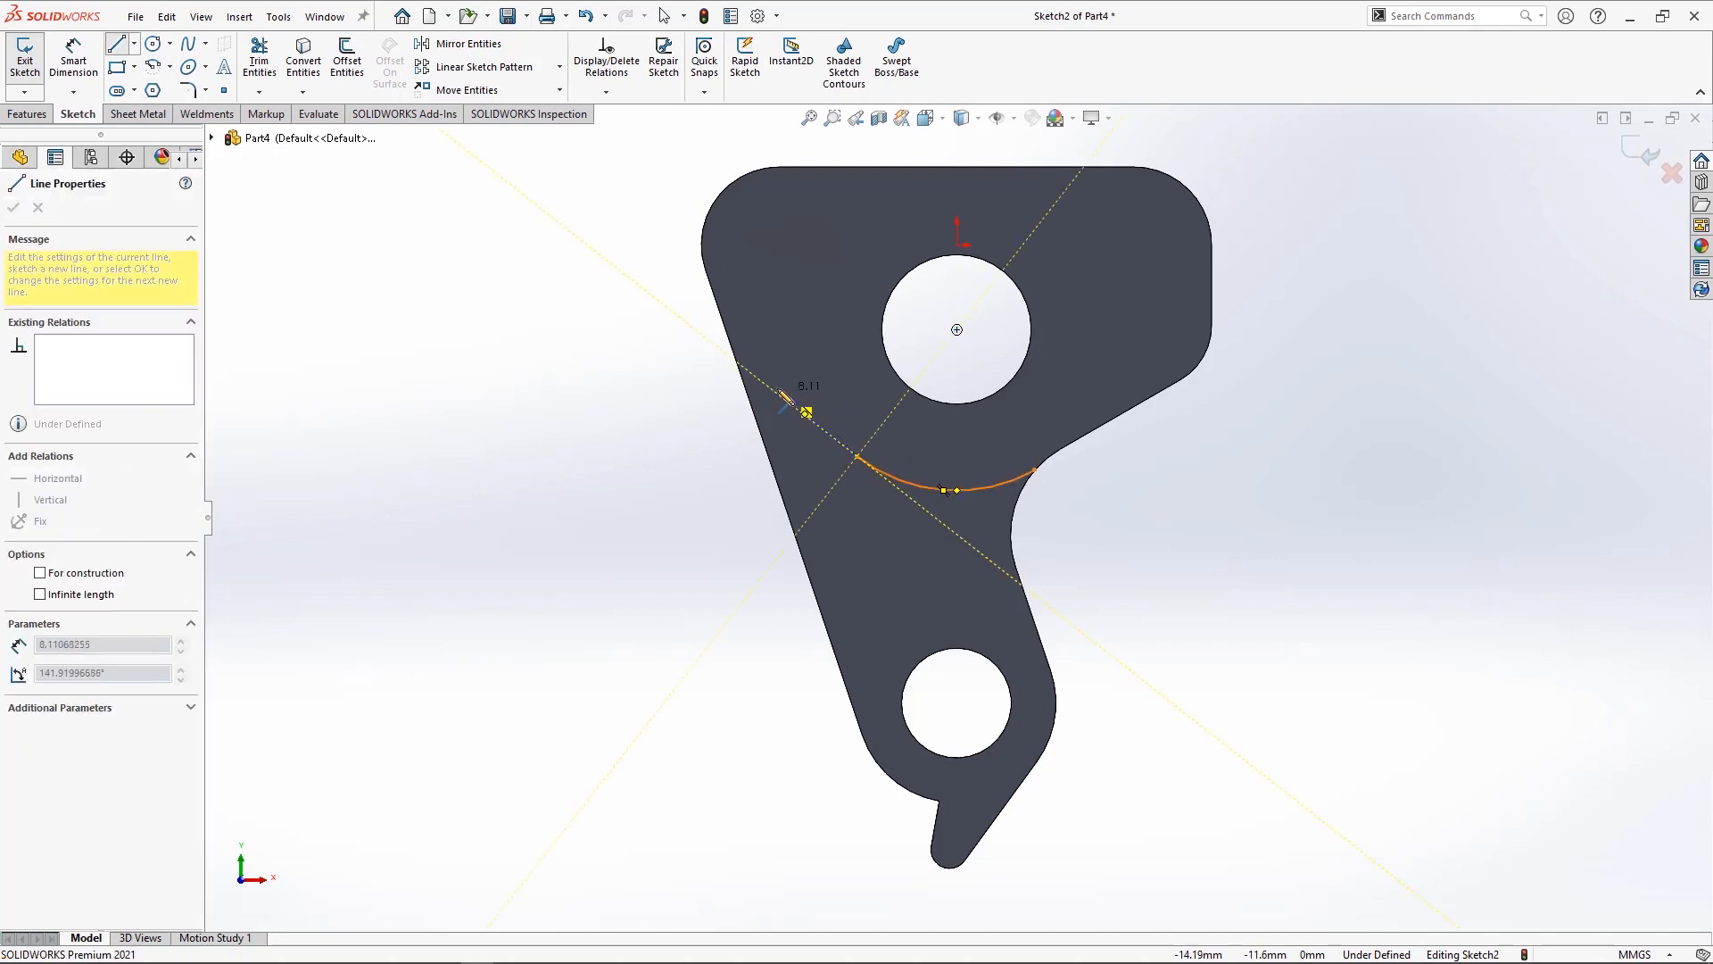
click(738, 363)
key(Escape)
key(Escape)
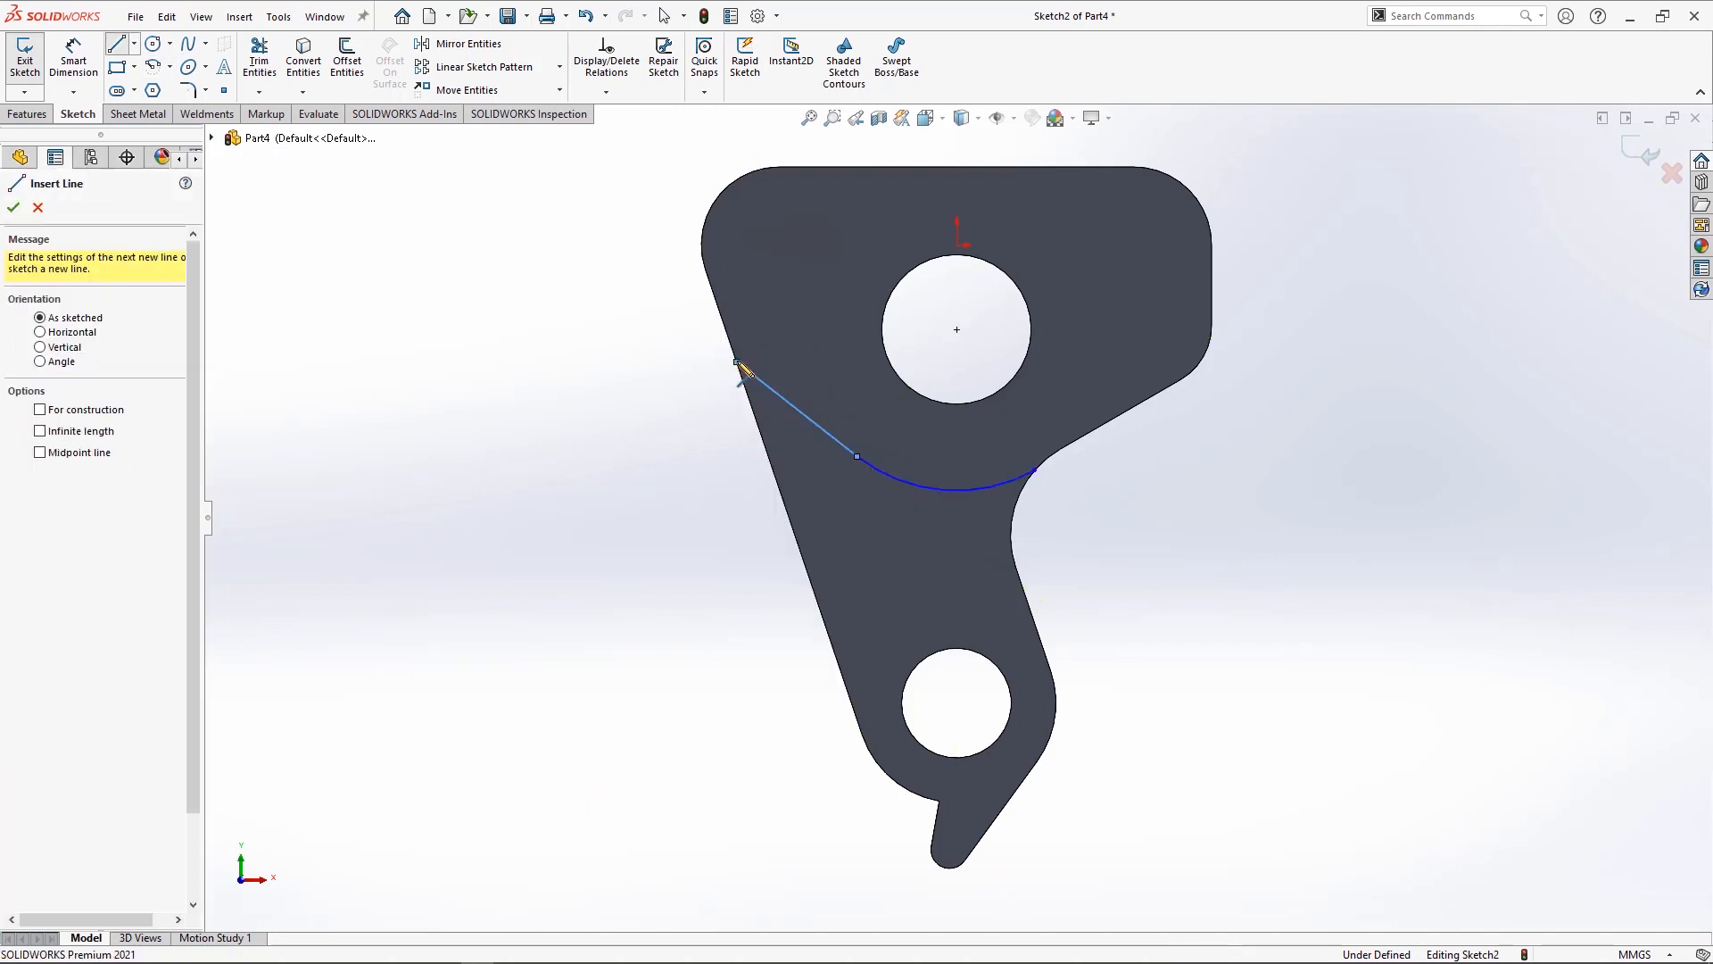
- Dimension the radius of the arc around the upper hole to 13 mm
right_drag(677, 421, 651, 299)
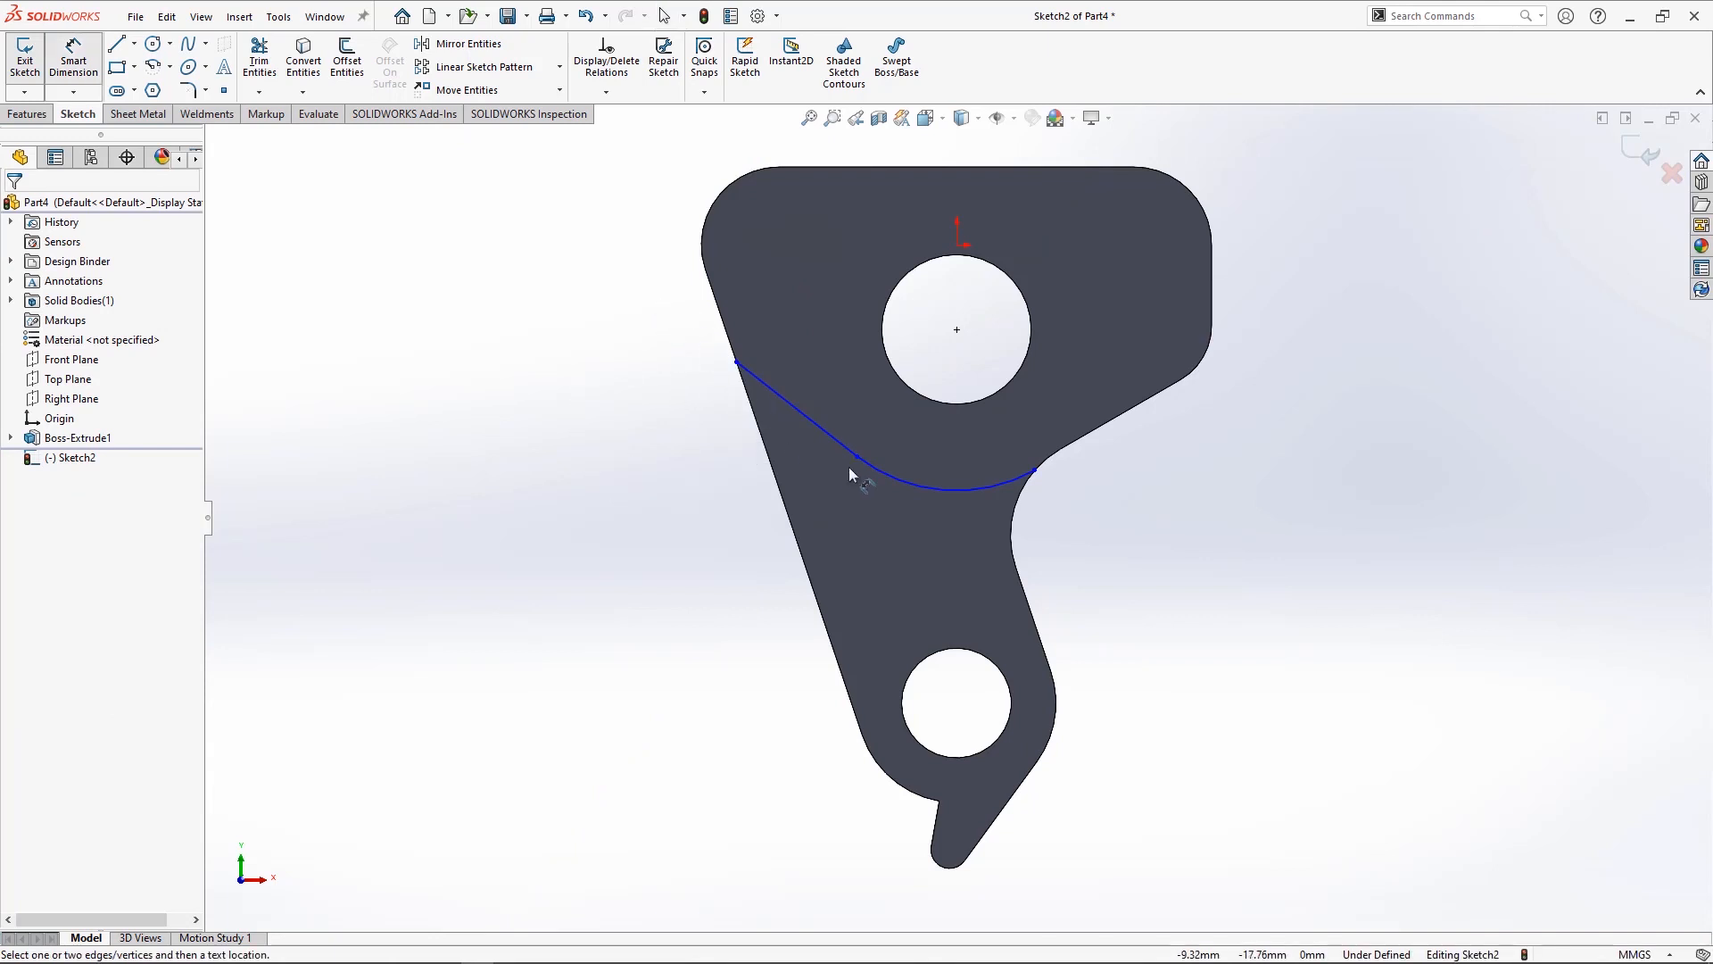
click(881, 471)
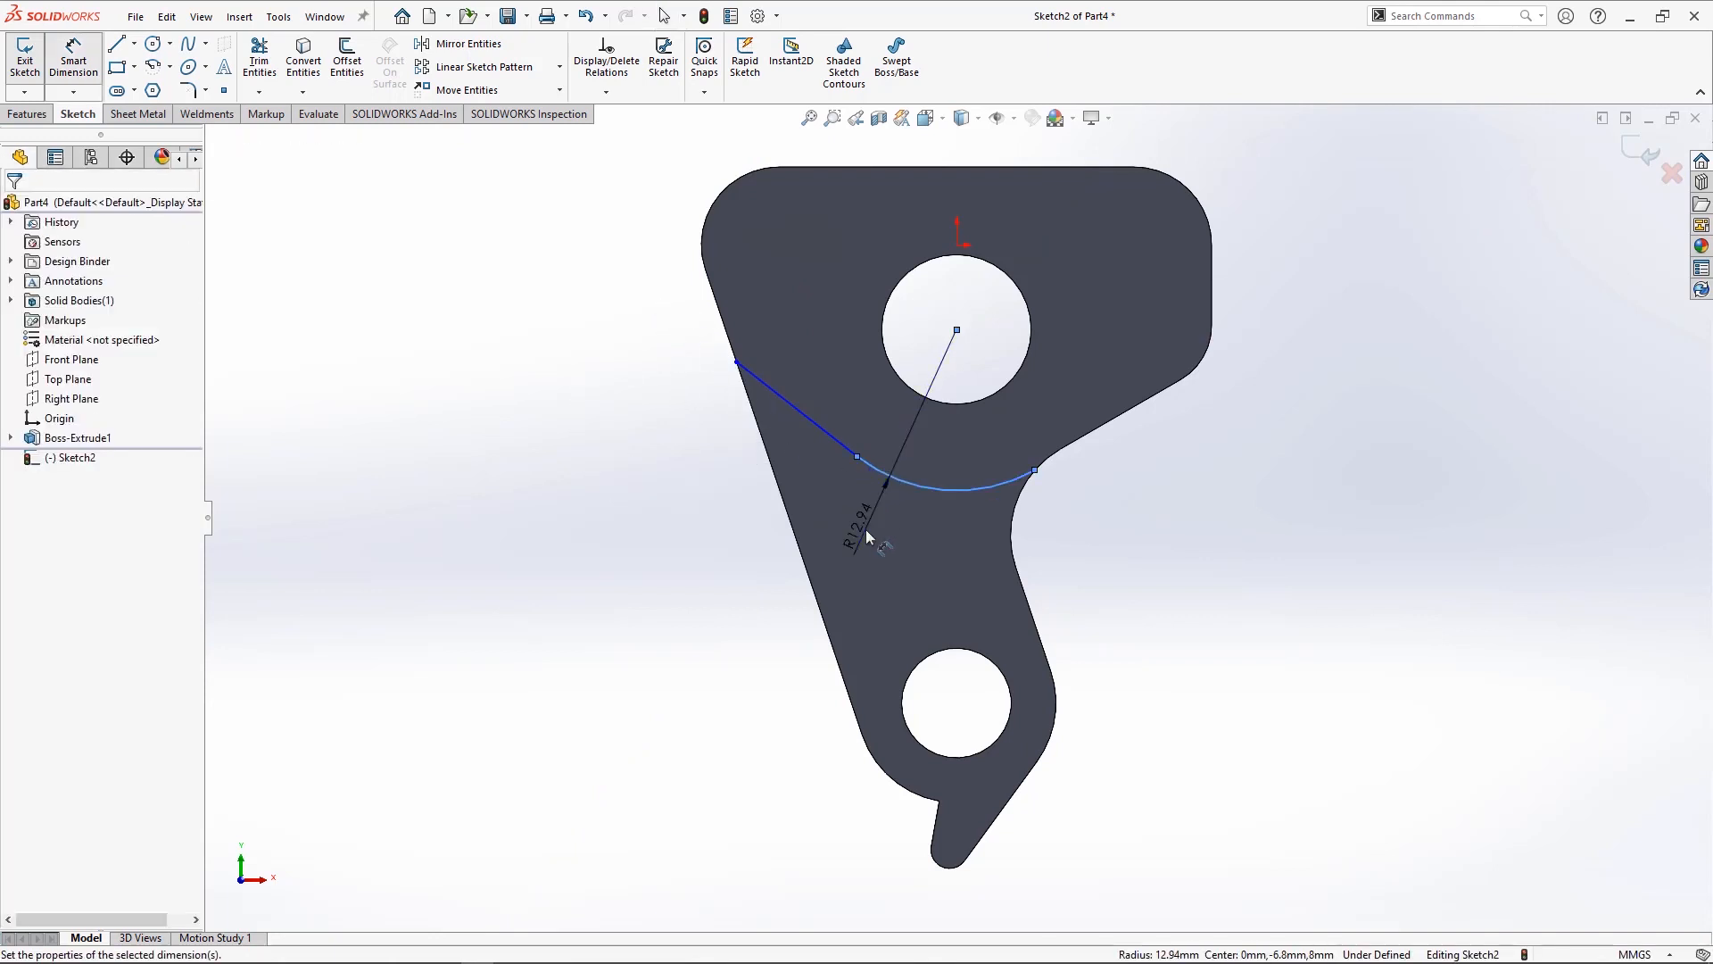
click(867, 536)
- Dimension the angle between the tangent line and the bracket's slanted edge to 22.5°
click(817, 431)
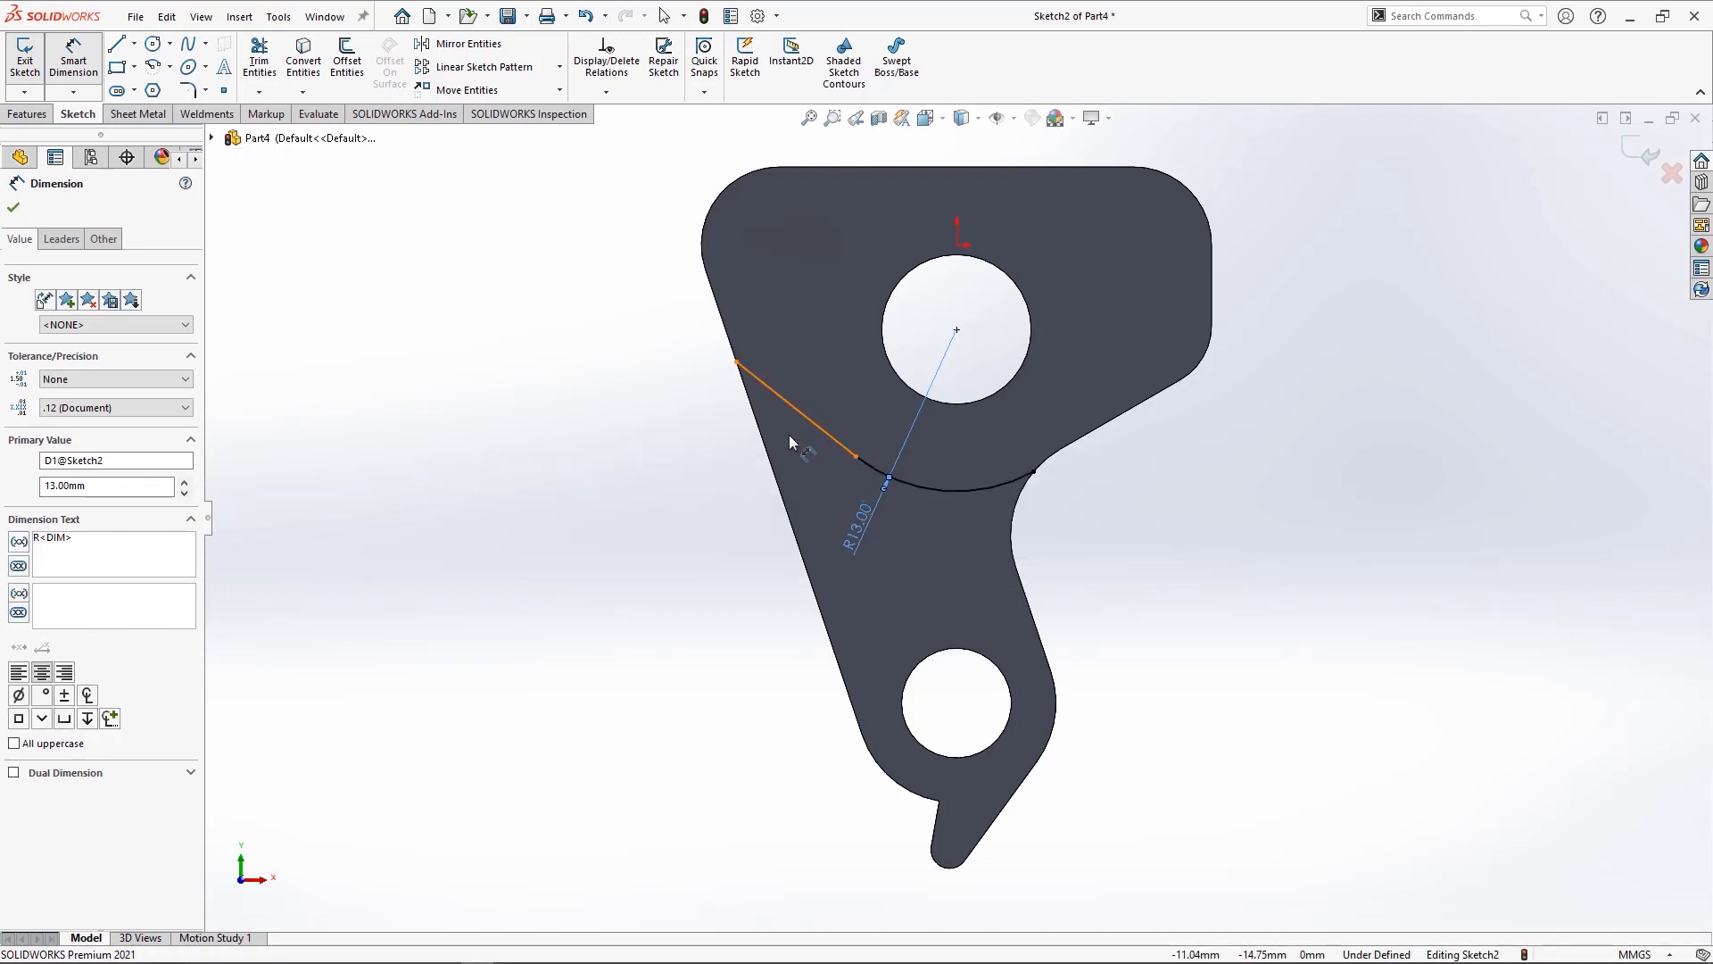
click(769, 455)
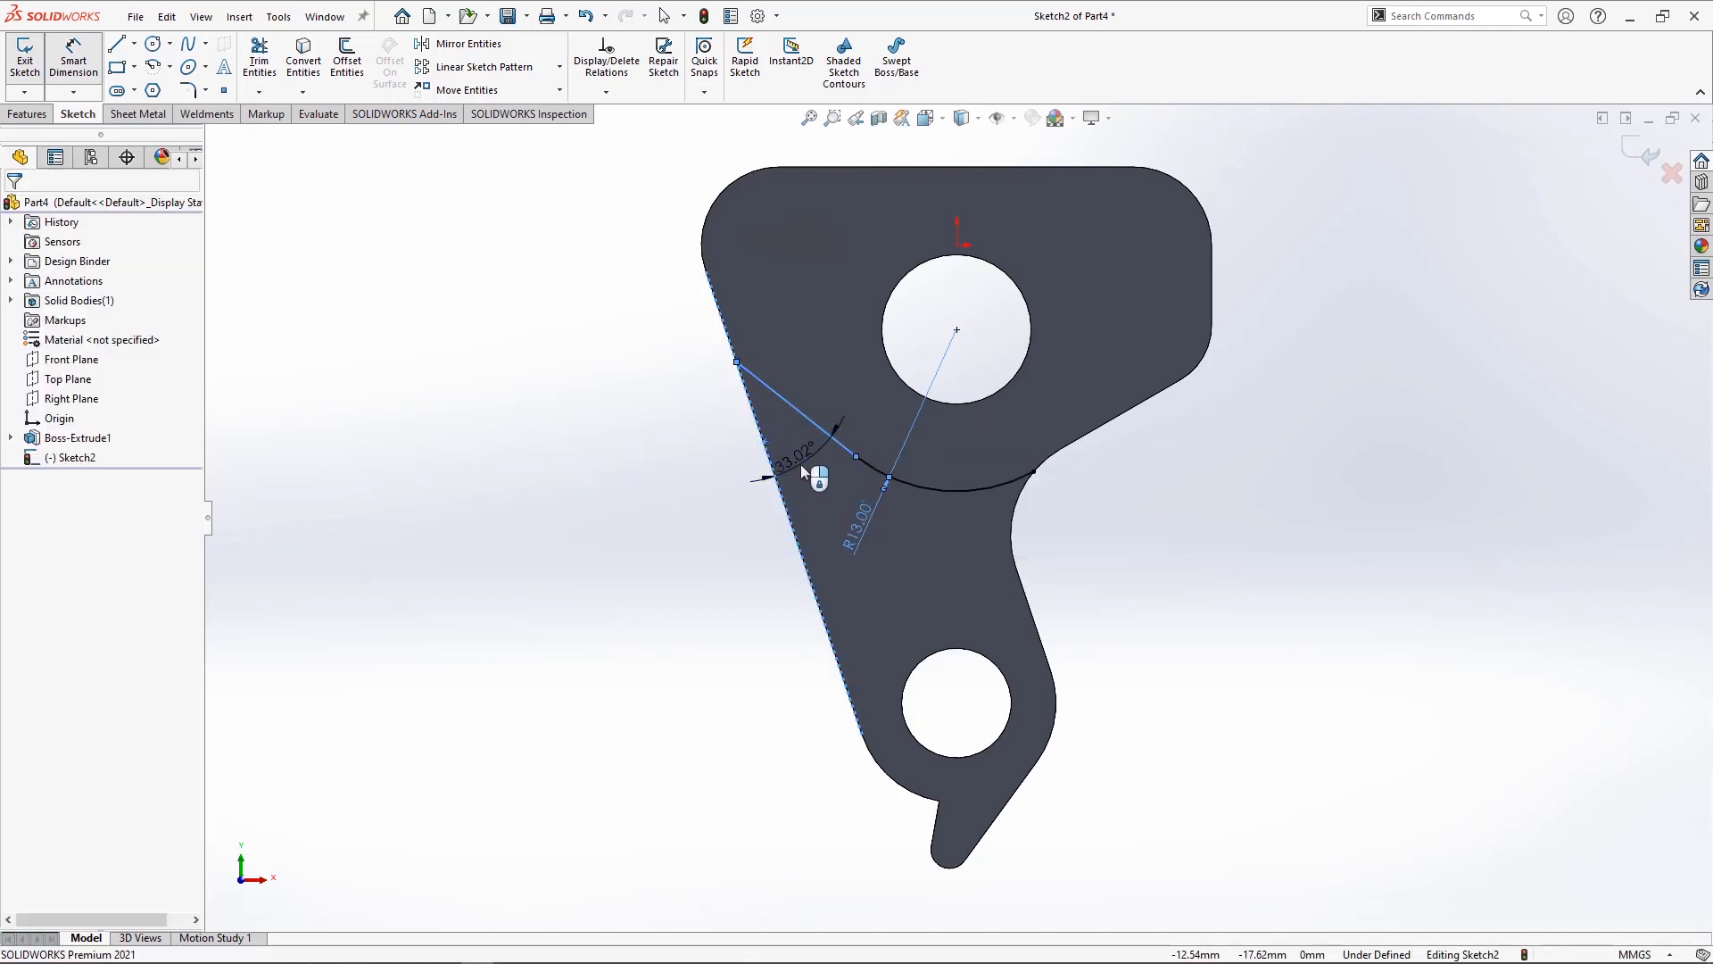
click(800, 464)
text(22.5)
key(Return)
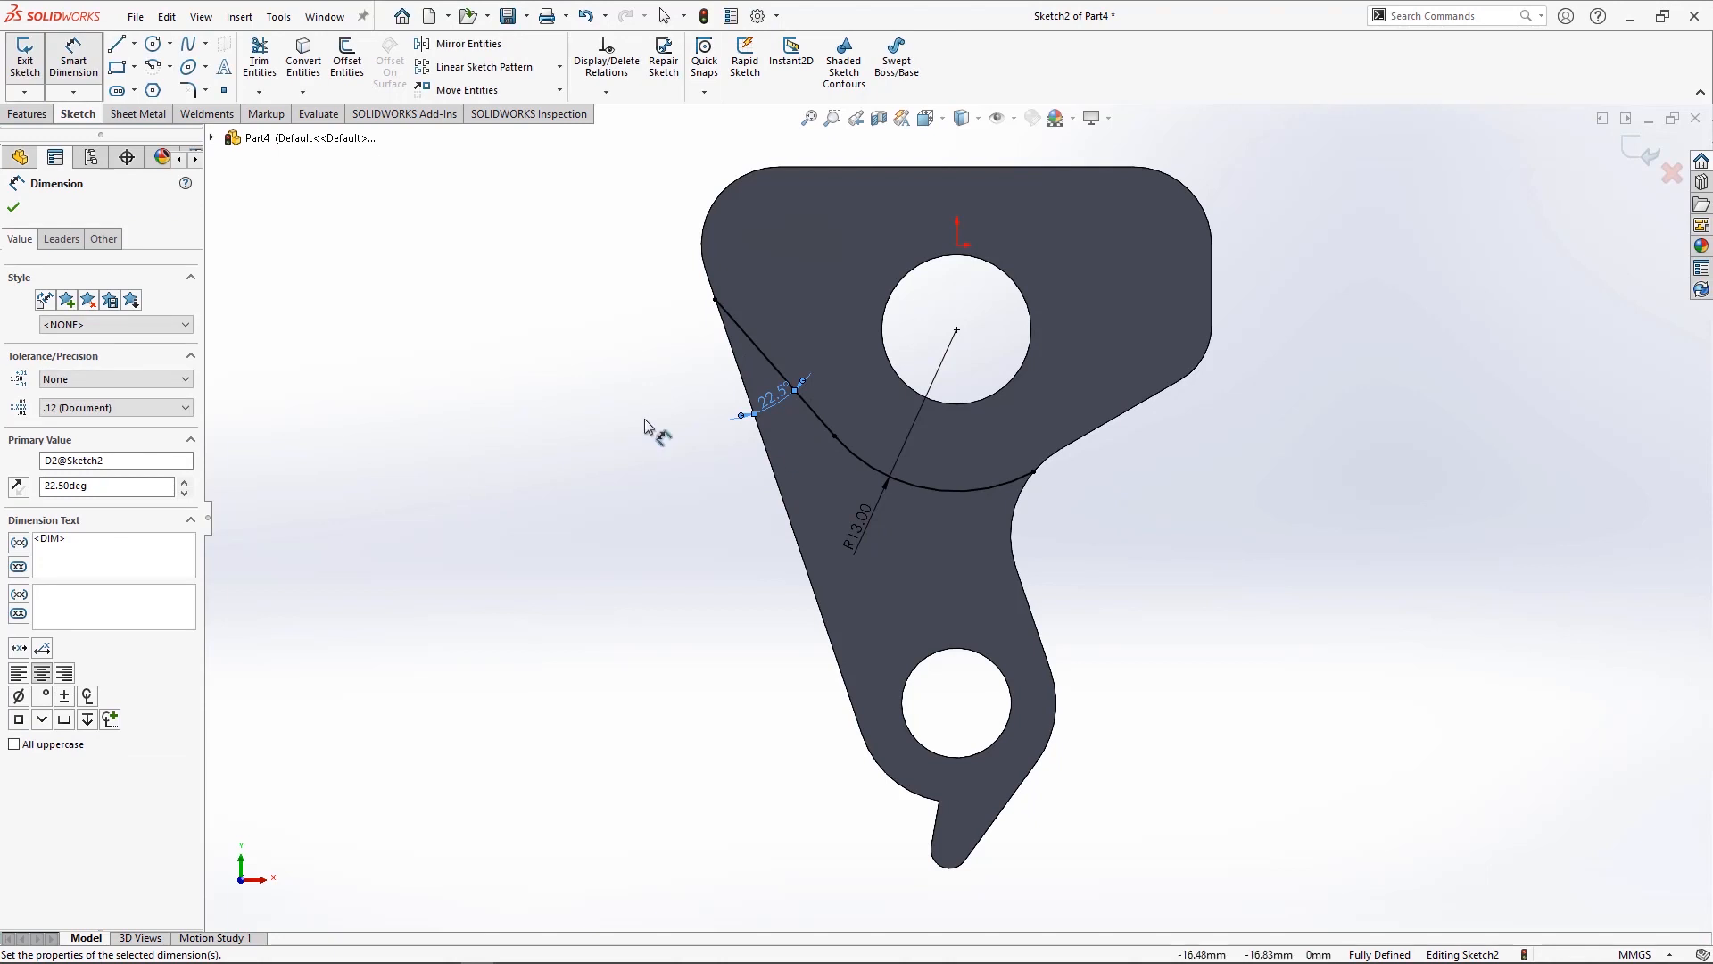
- Cut the bracket's front face above the arc-and-line boundary to a blind depth of 3 mm, flipping the side to cut
click(39, 118)
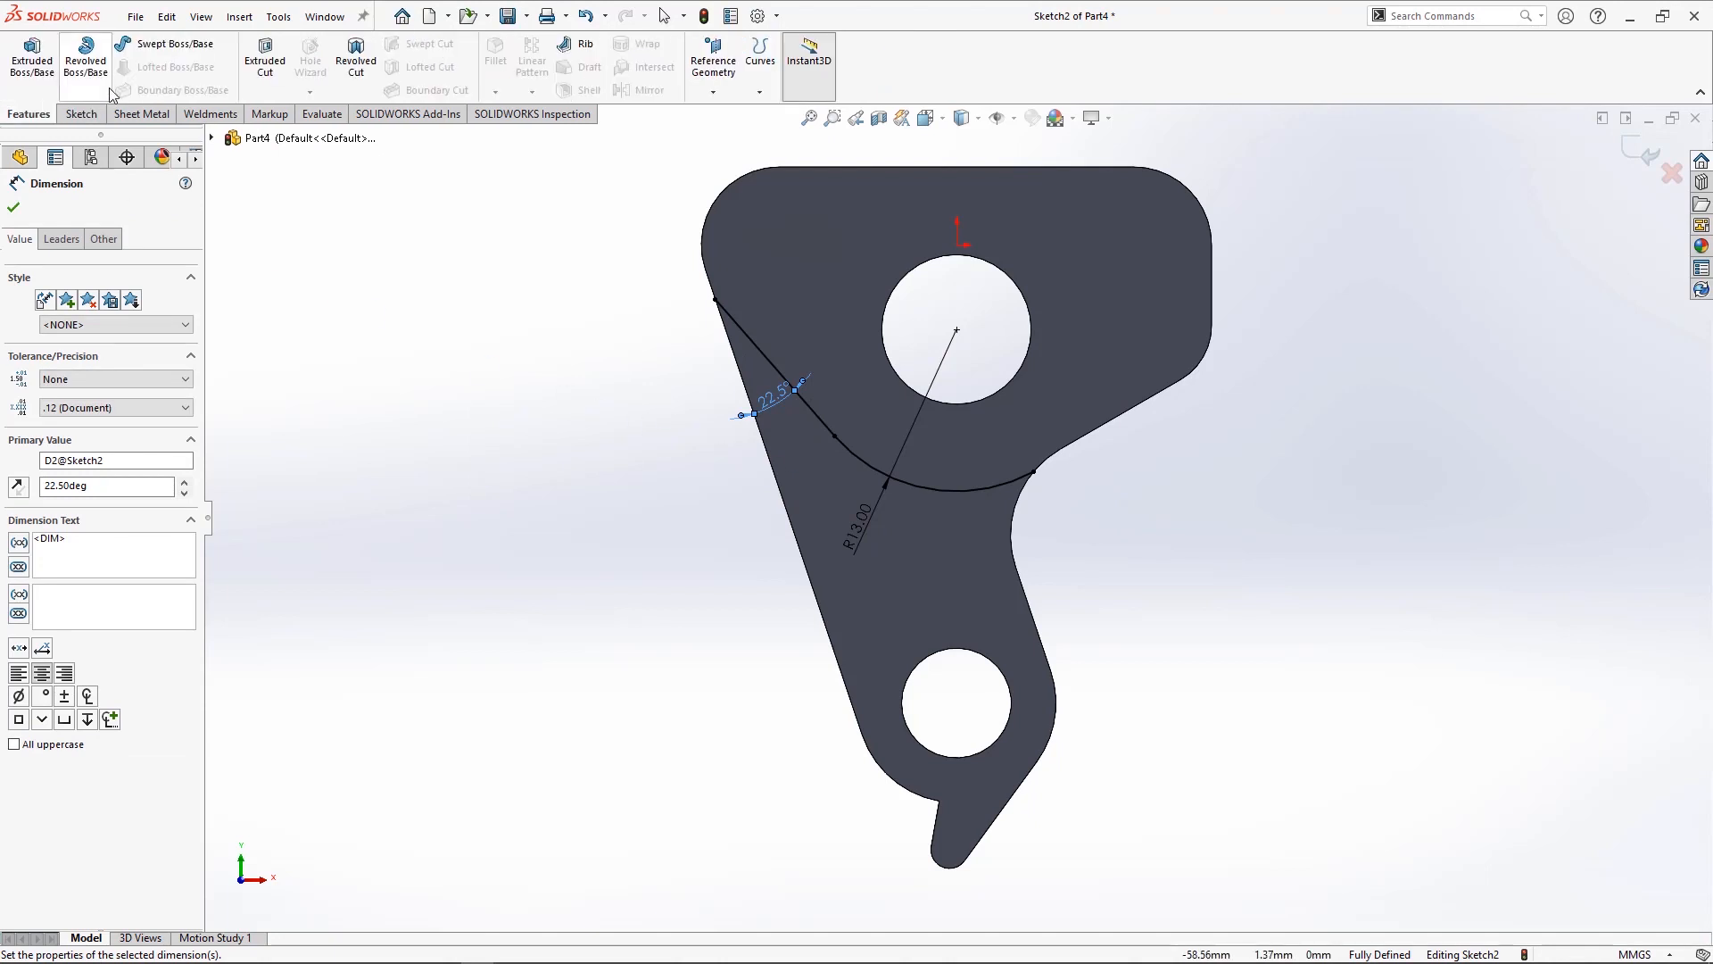
click(259, 56)
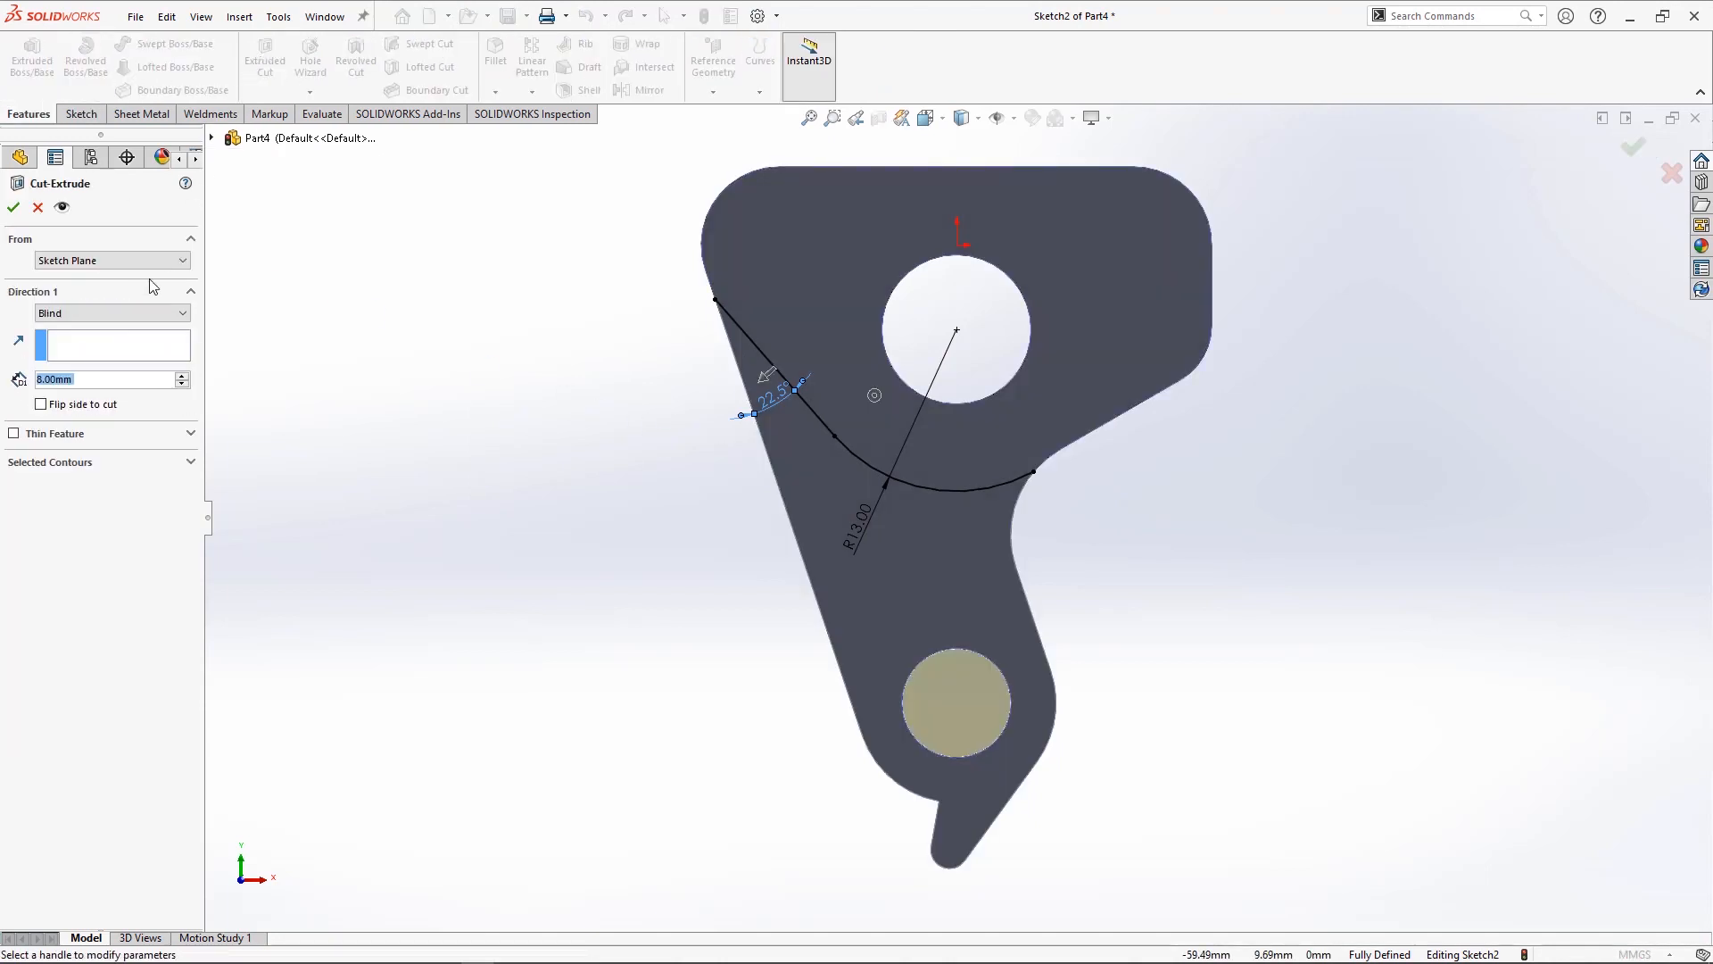
click(85, 402)
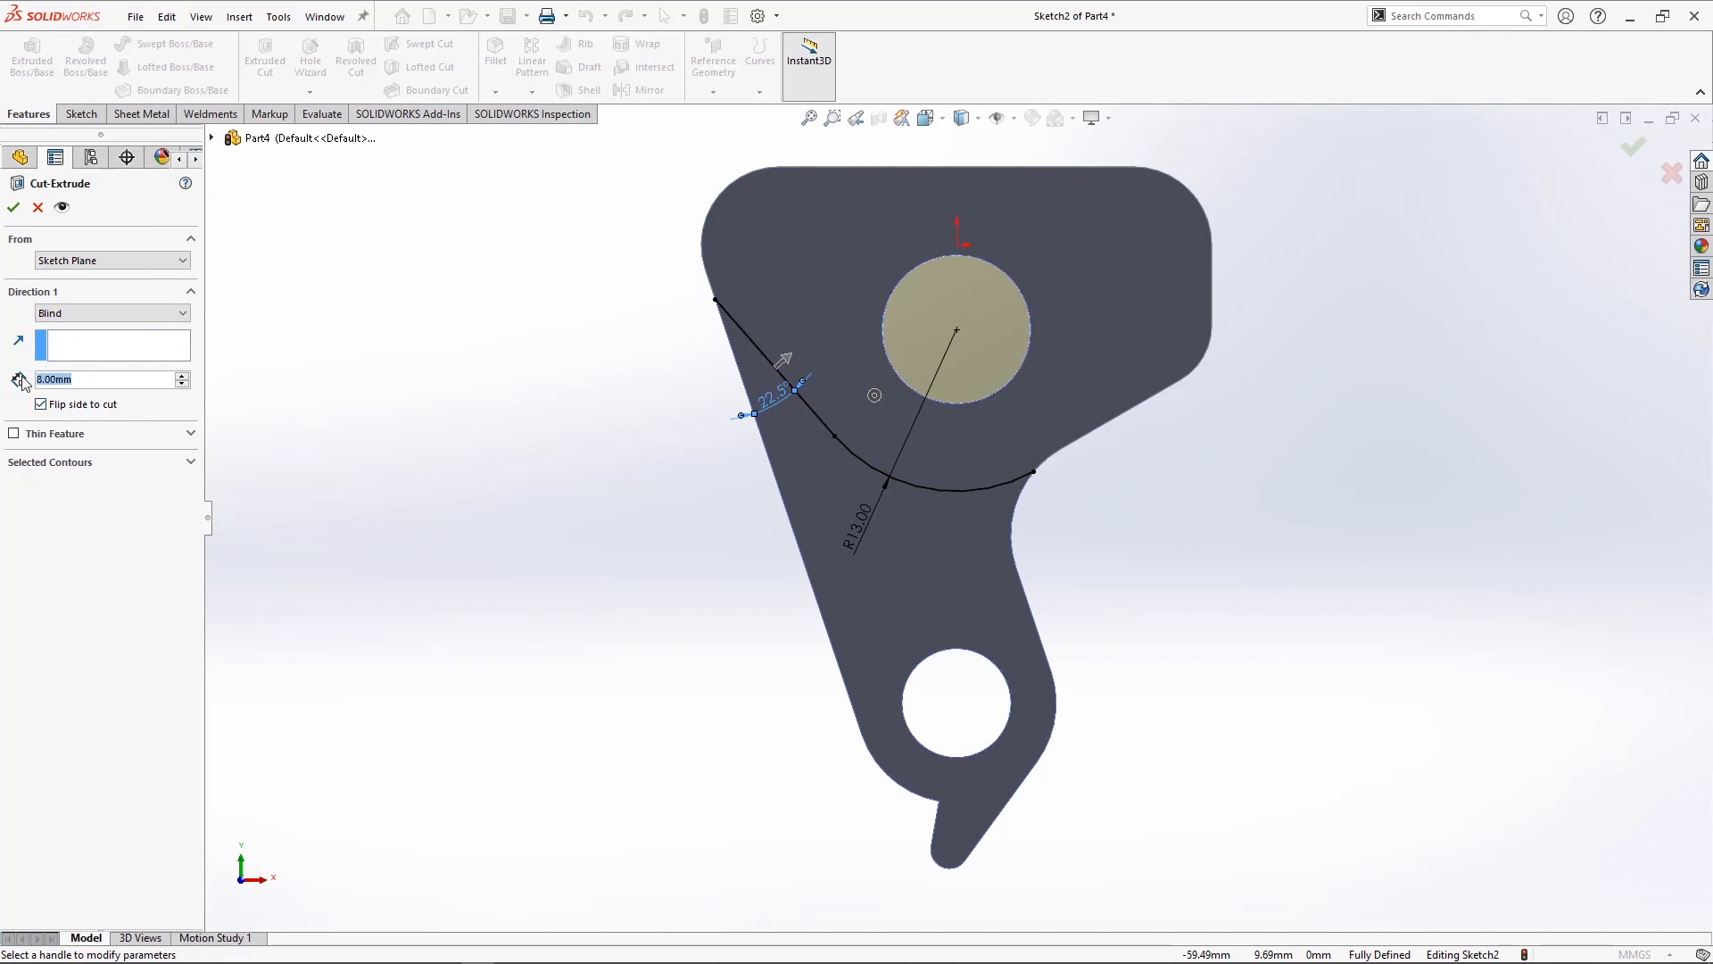
key(Return)
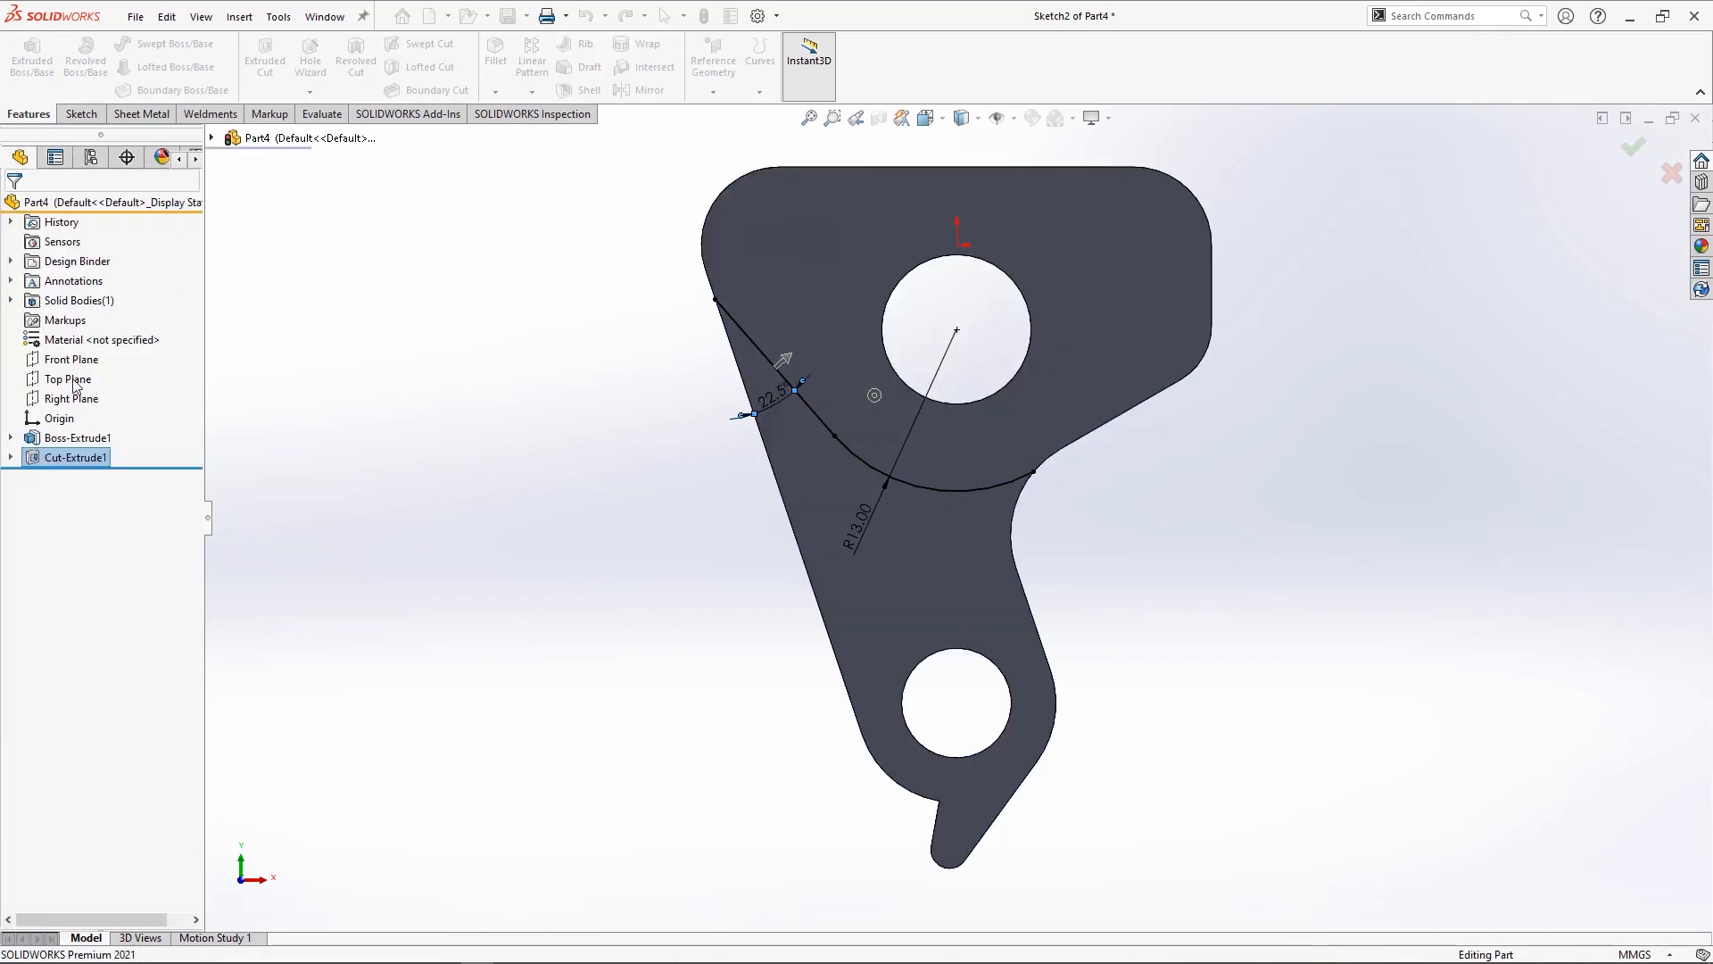
- Start a new sketch on the bracket's large back face
key(space)
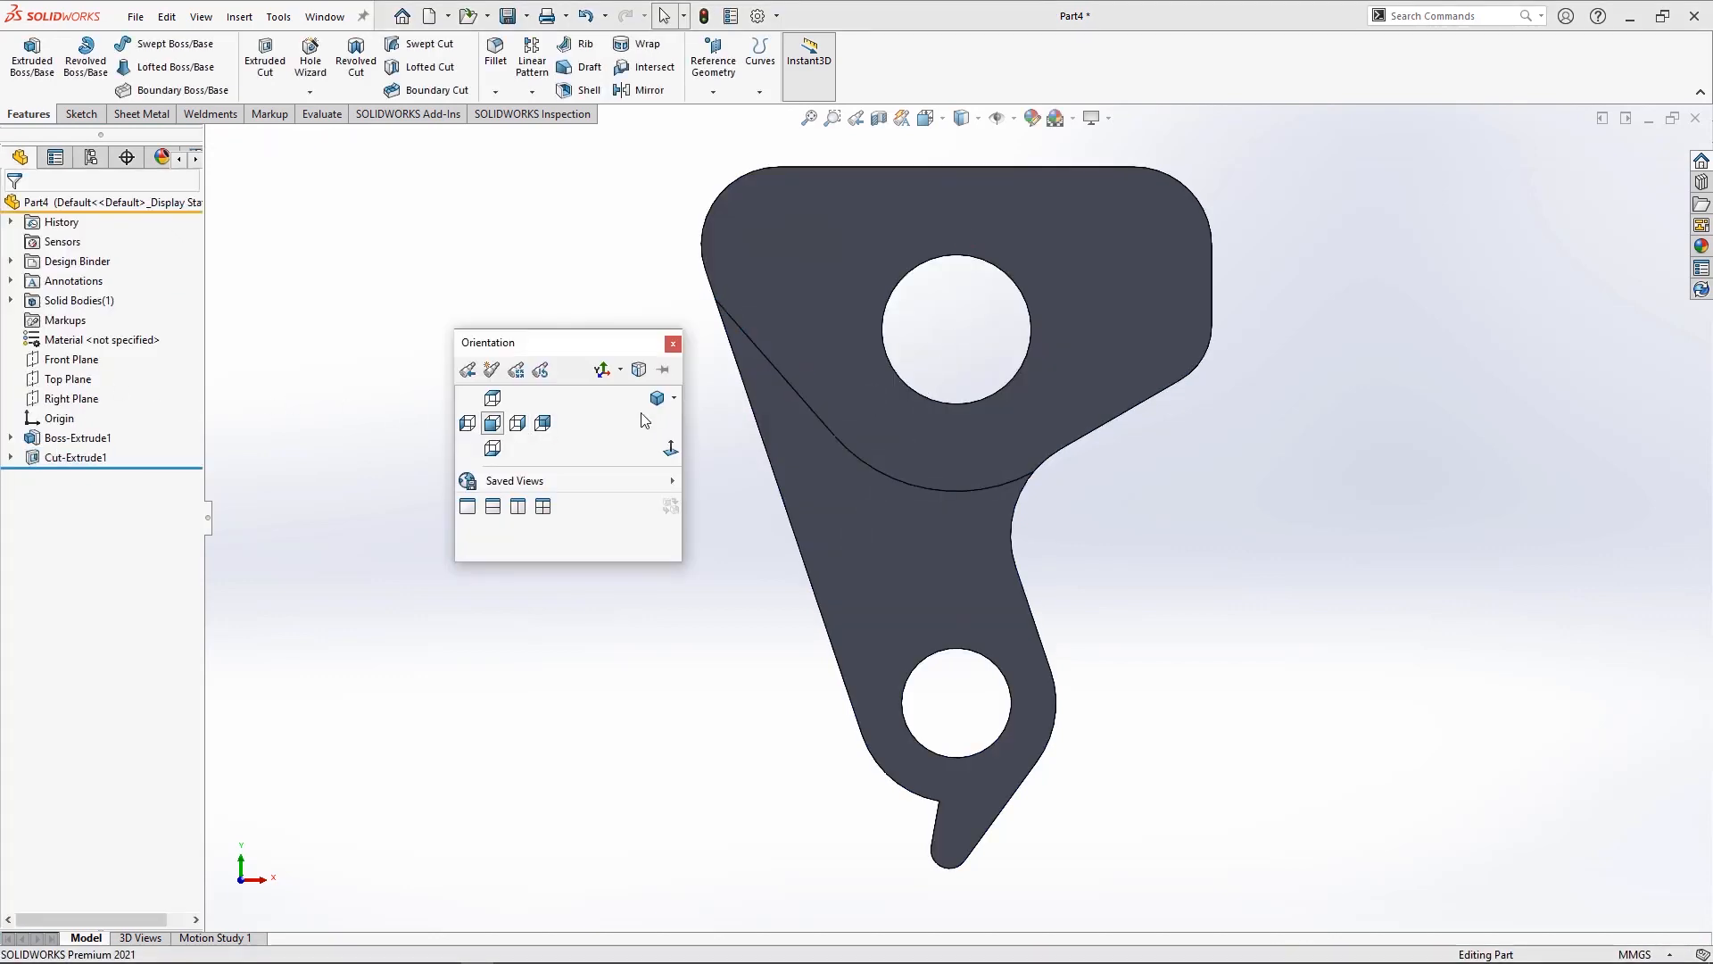
click(661, 411)
middle_drag(1081, 558, 983, 493)
click(982, 492)
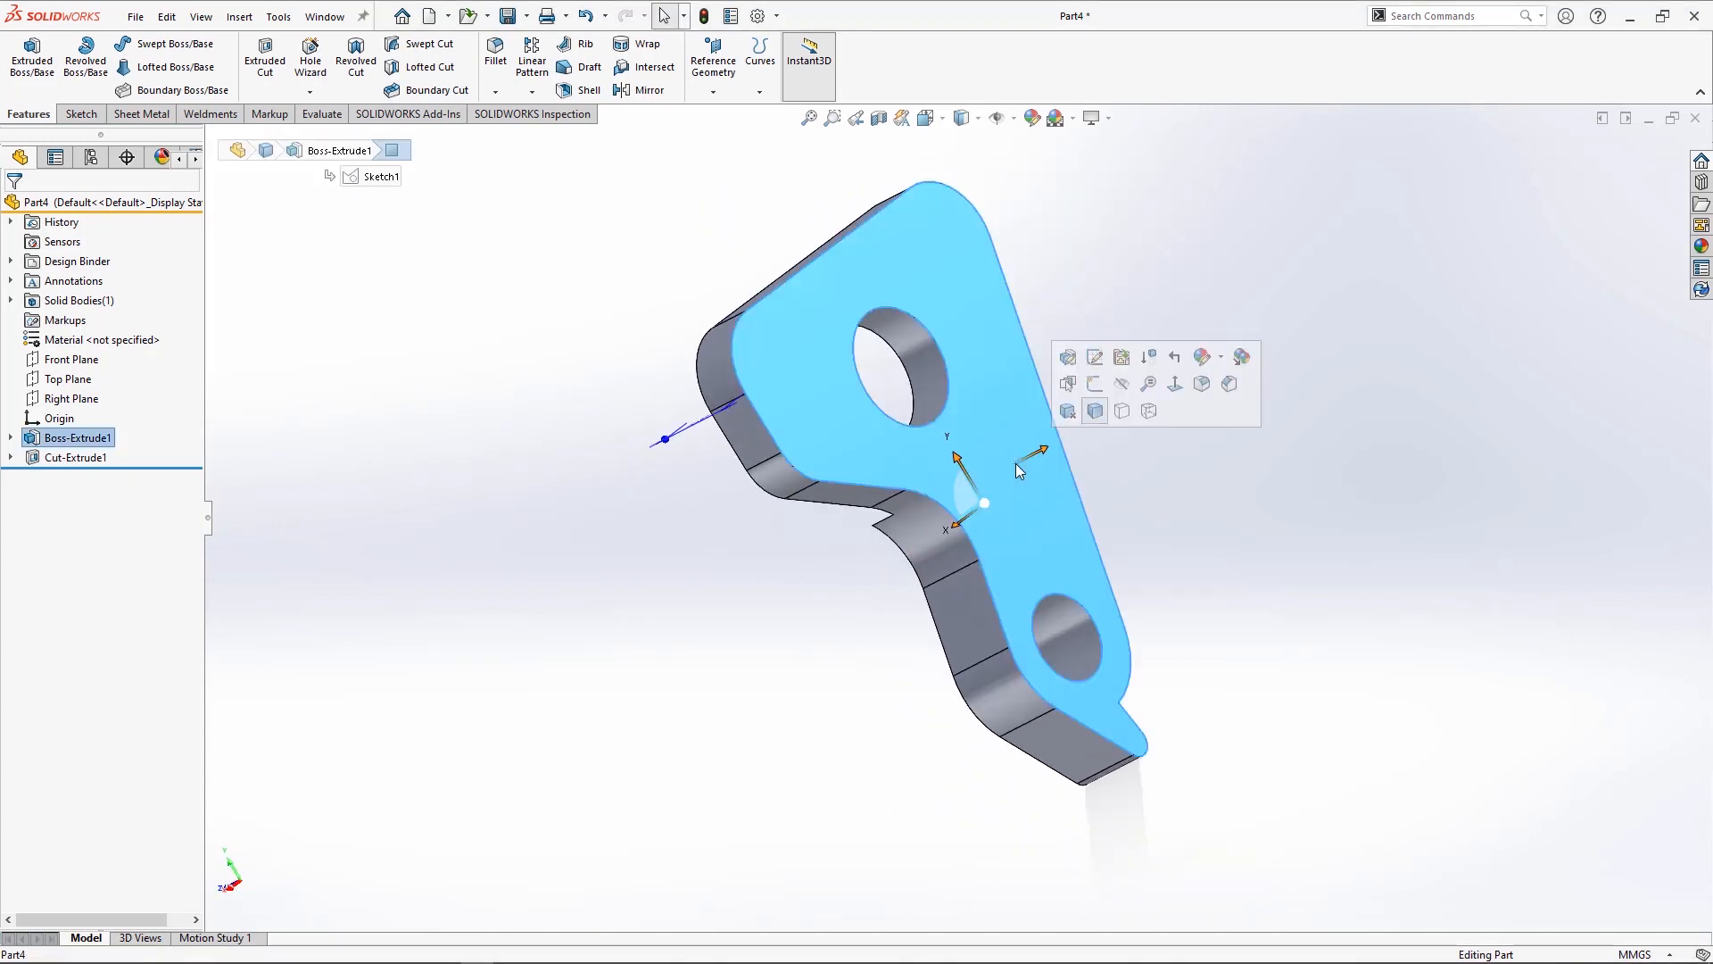
click(1095, 384)
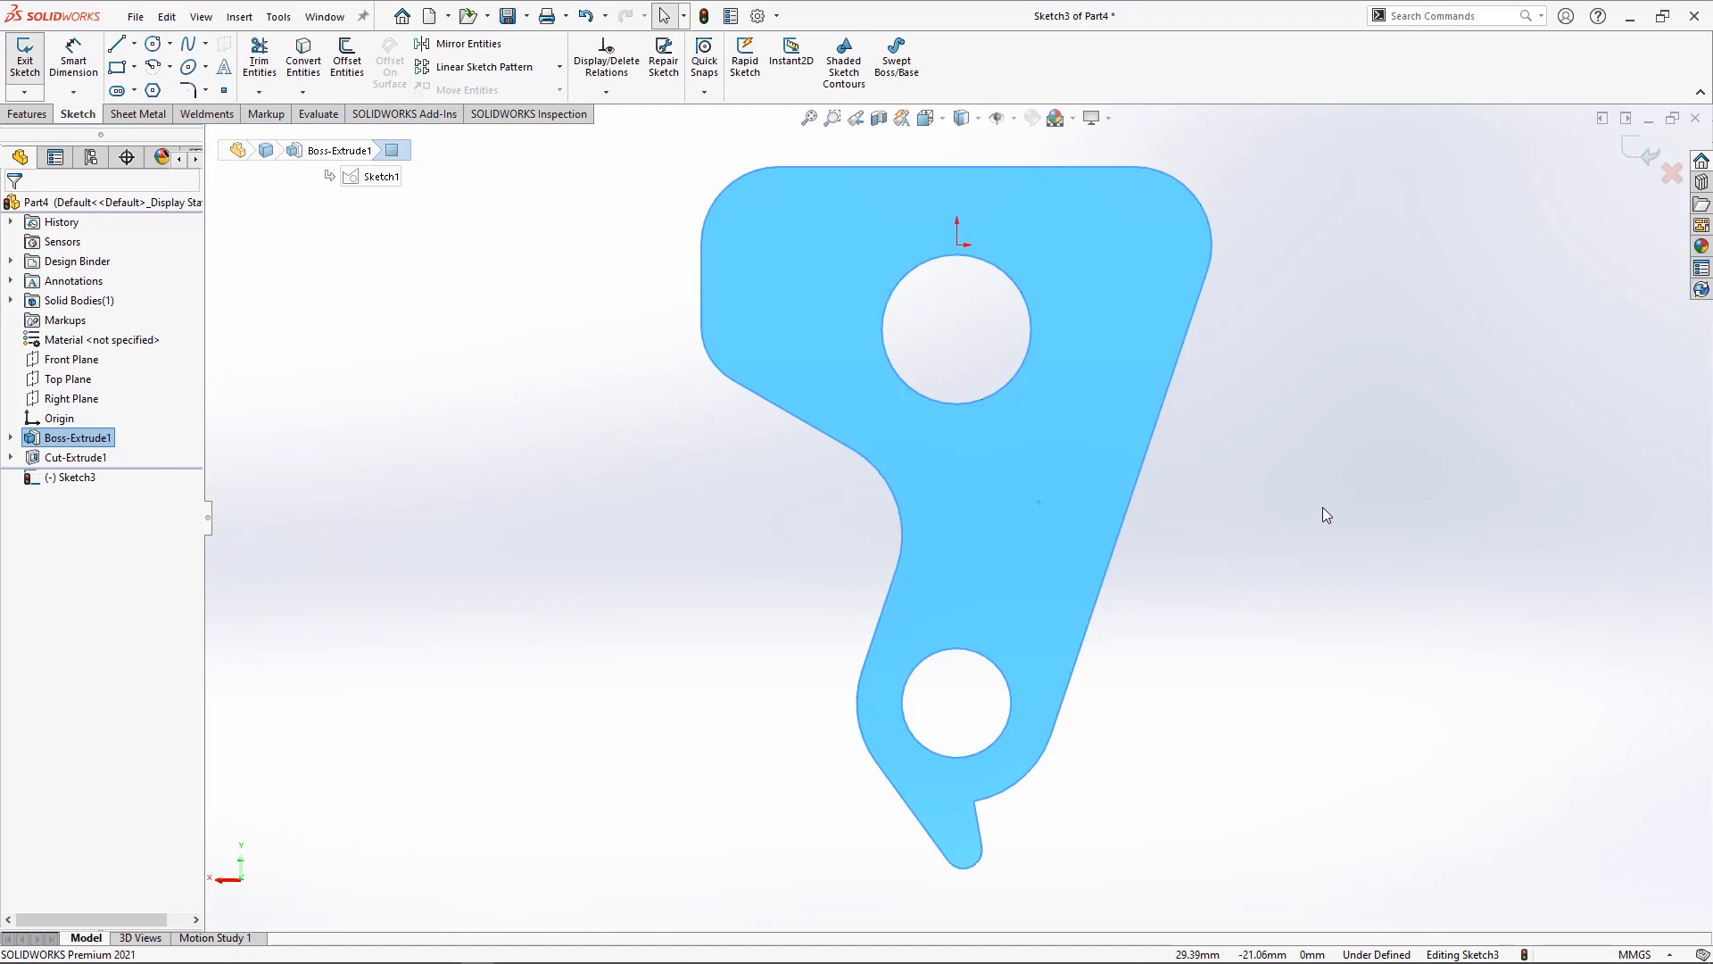
- Sketch a centerpoint straight slot with about 8 mm end radius, centred on the lower slanted edge and ending at the upper hole's centre
click(135, 92)
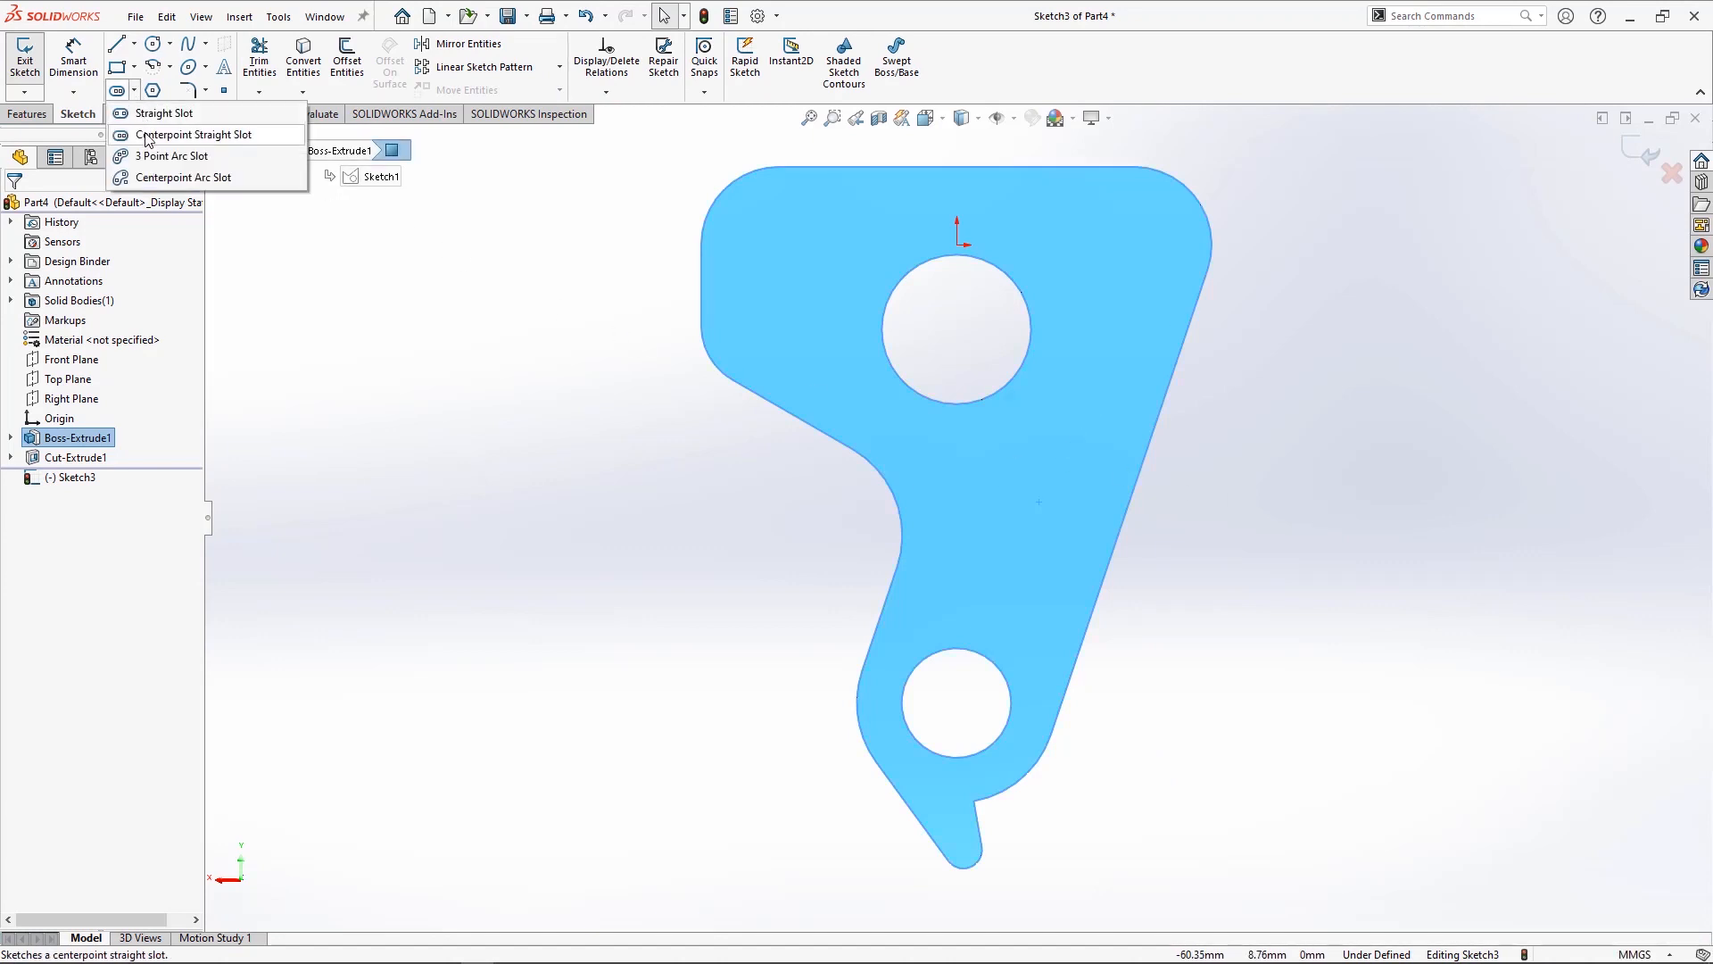
click(178, 135)
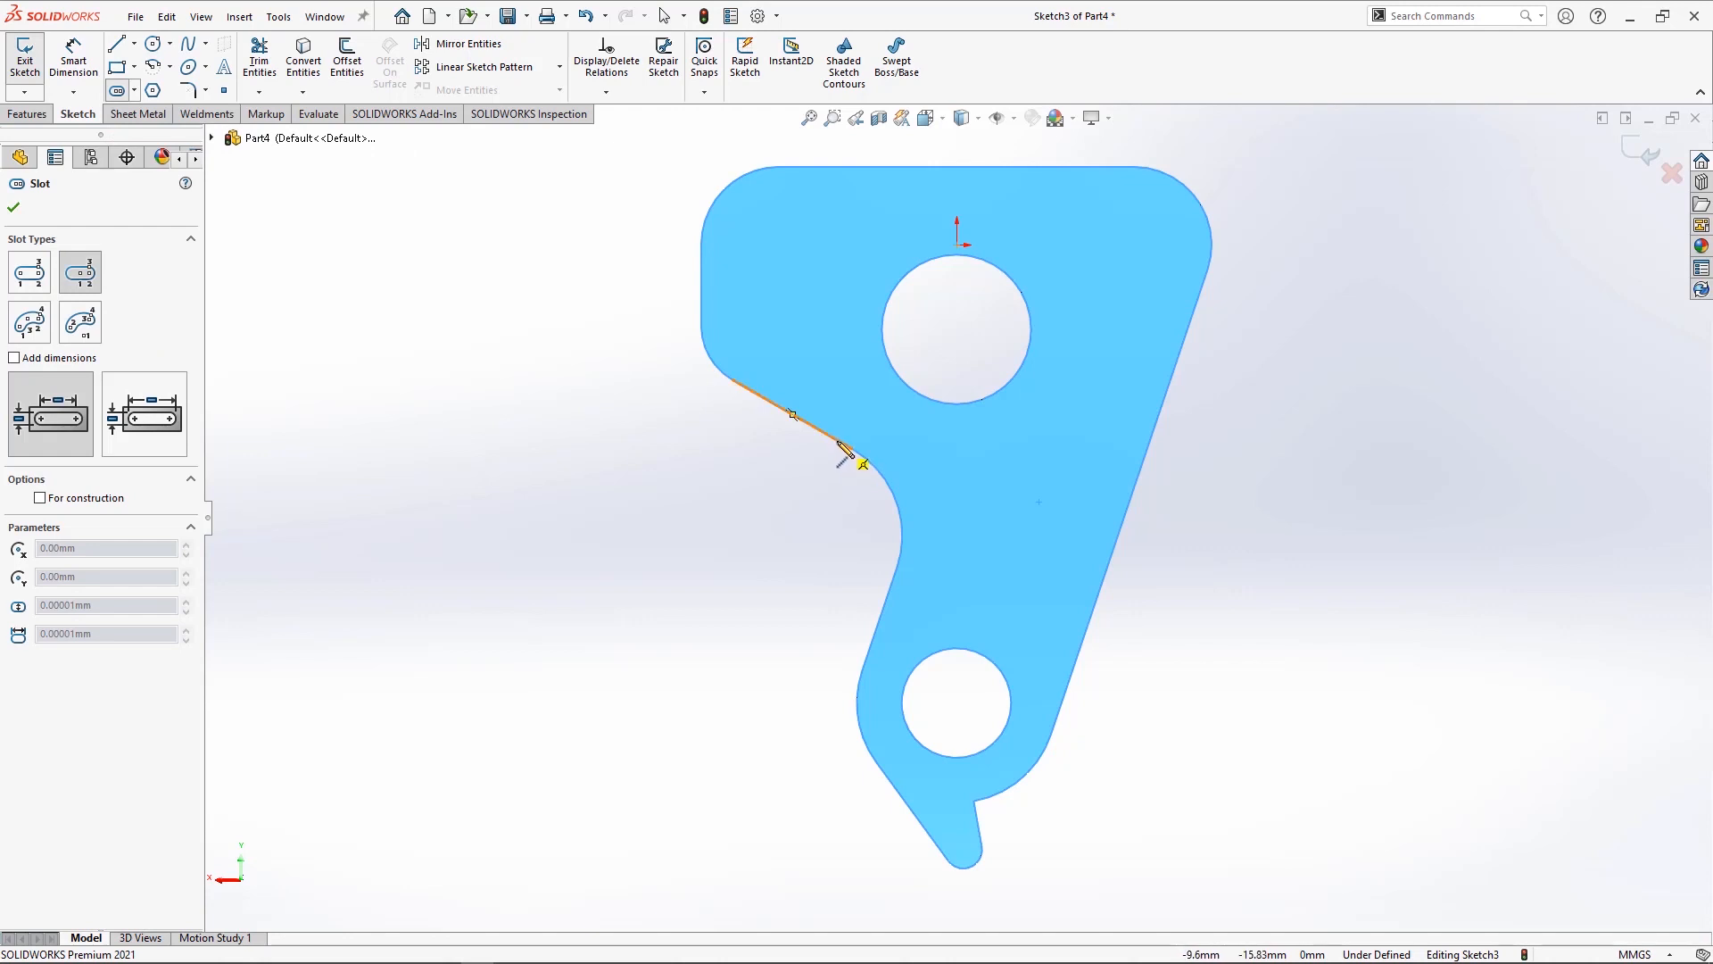
click(839, 440)
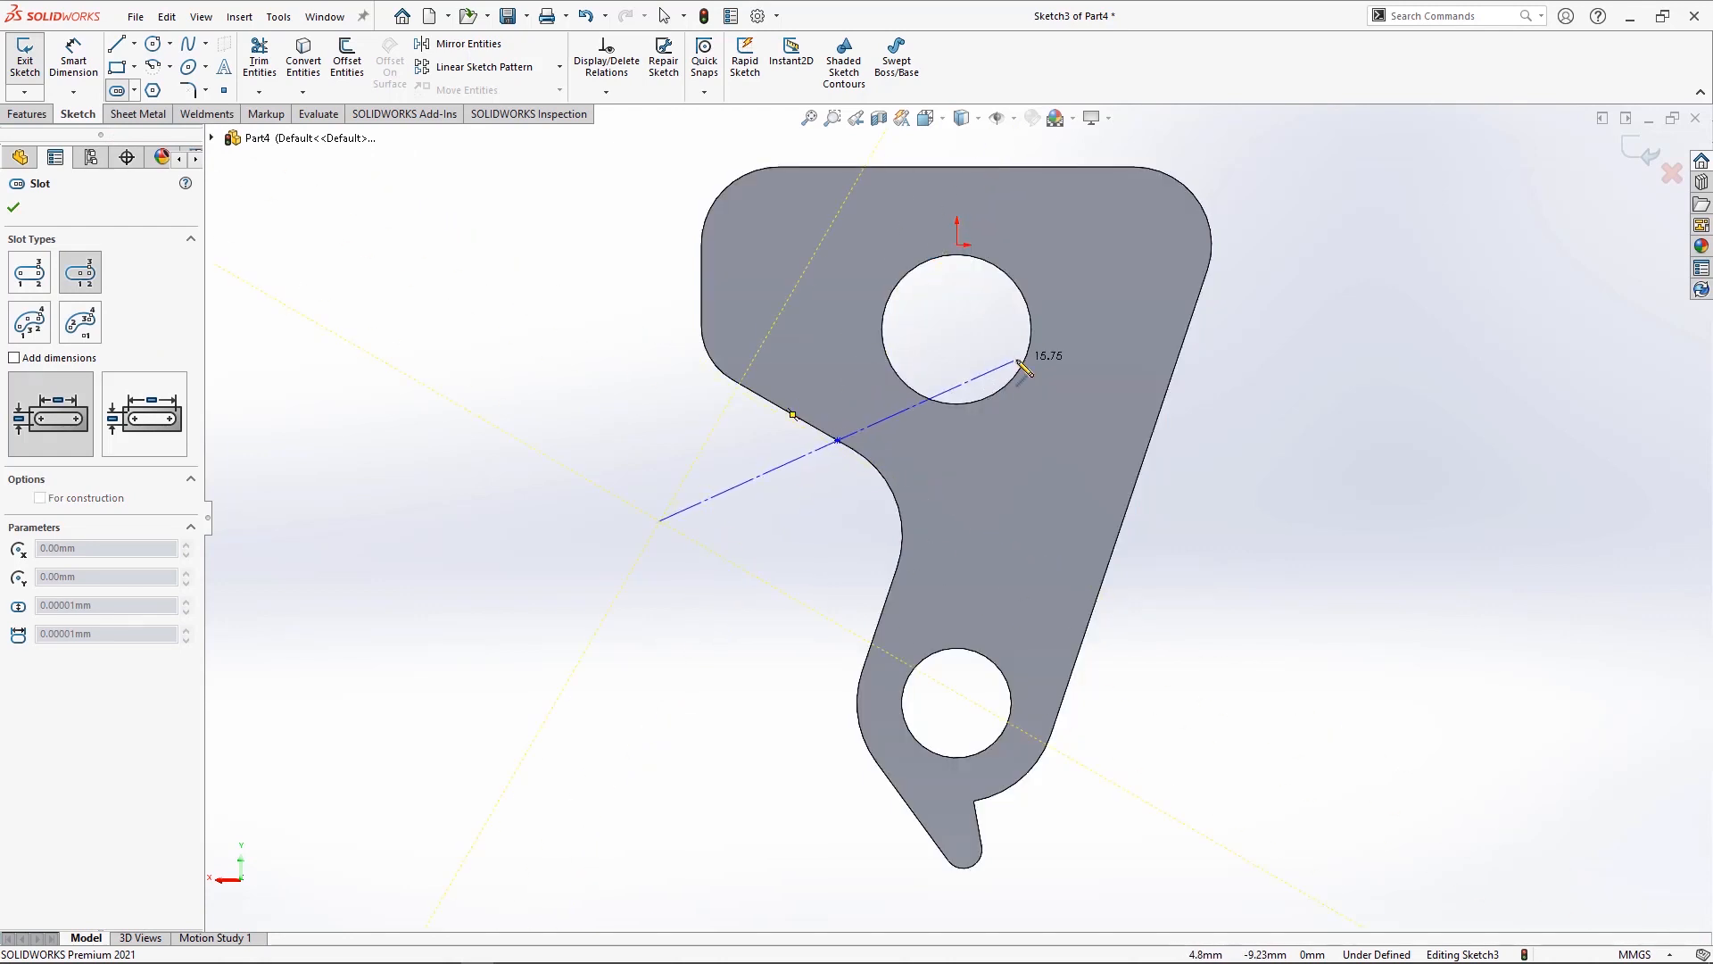
click(957, 330)
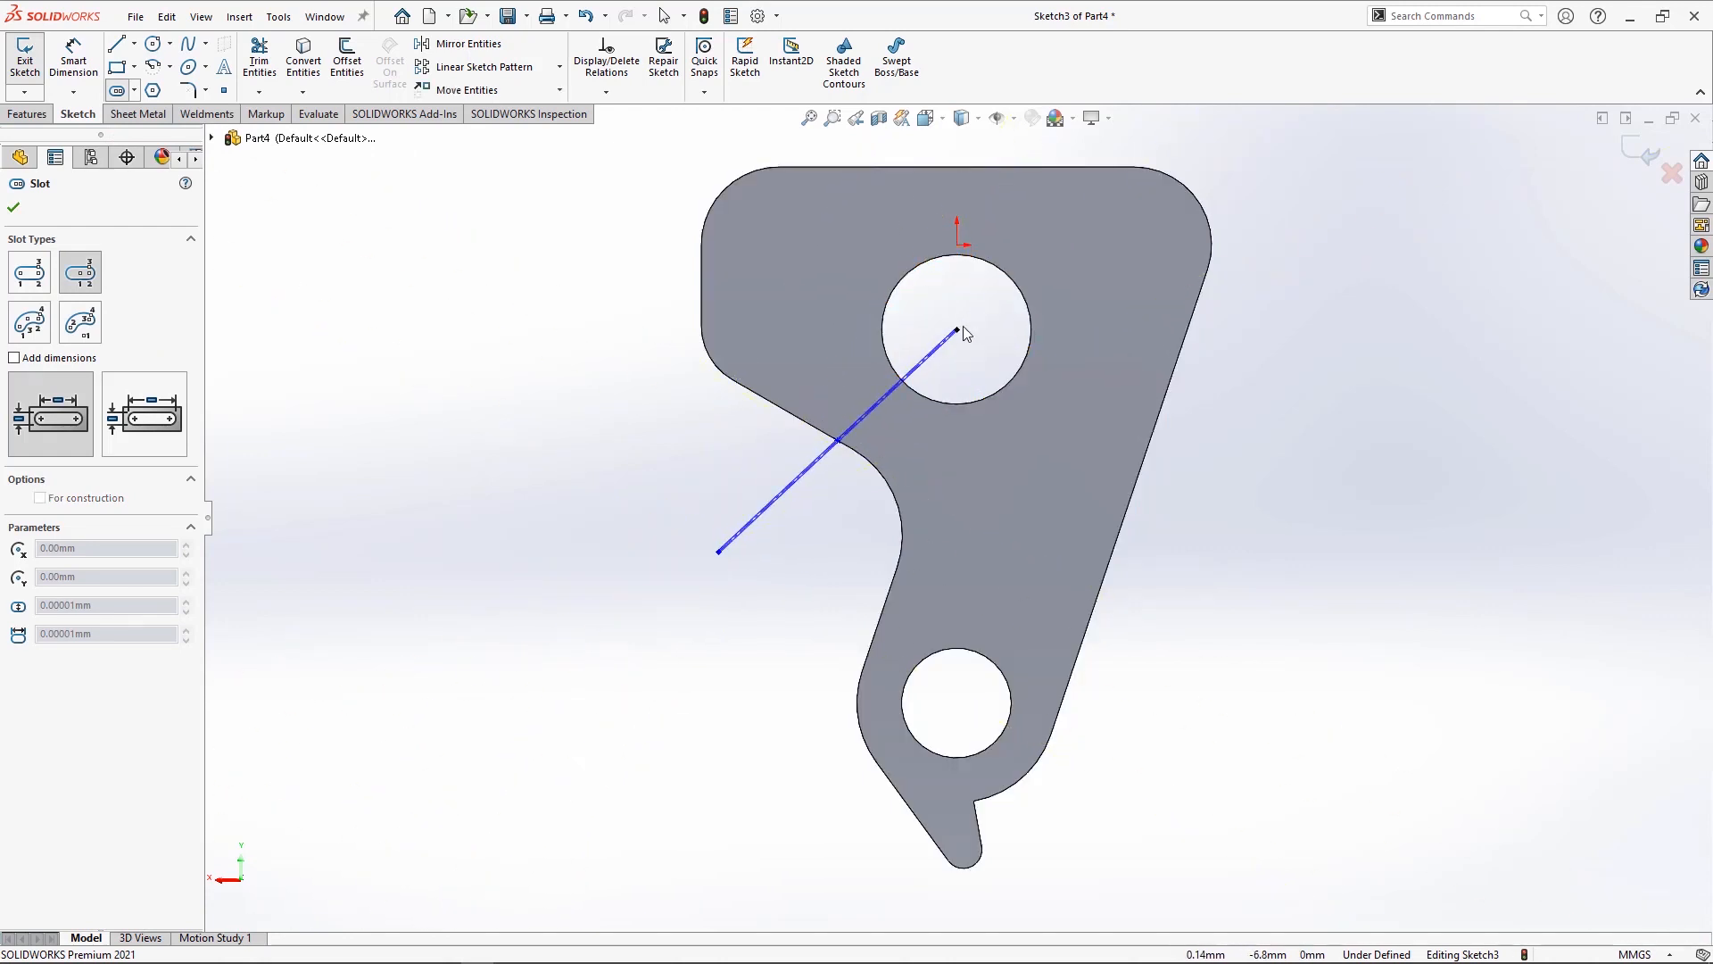
click(1149, 286)
- Dimension the slot's end radius to 9.25 mm
right_drag(1268, 386, 1265, 260)
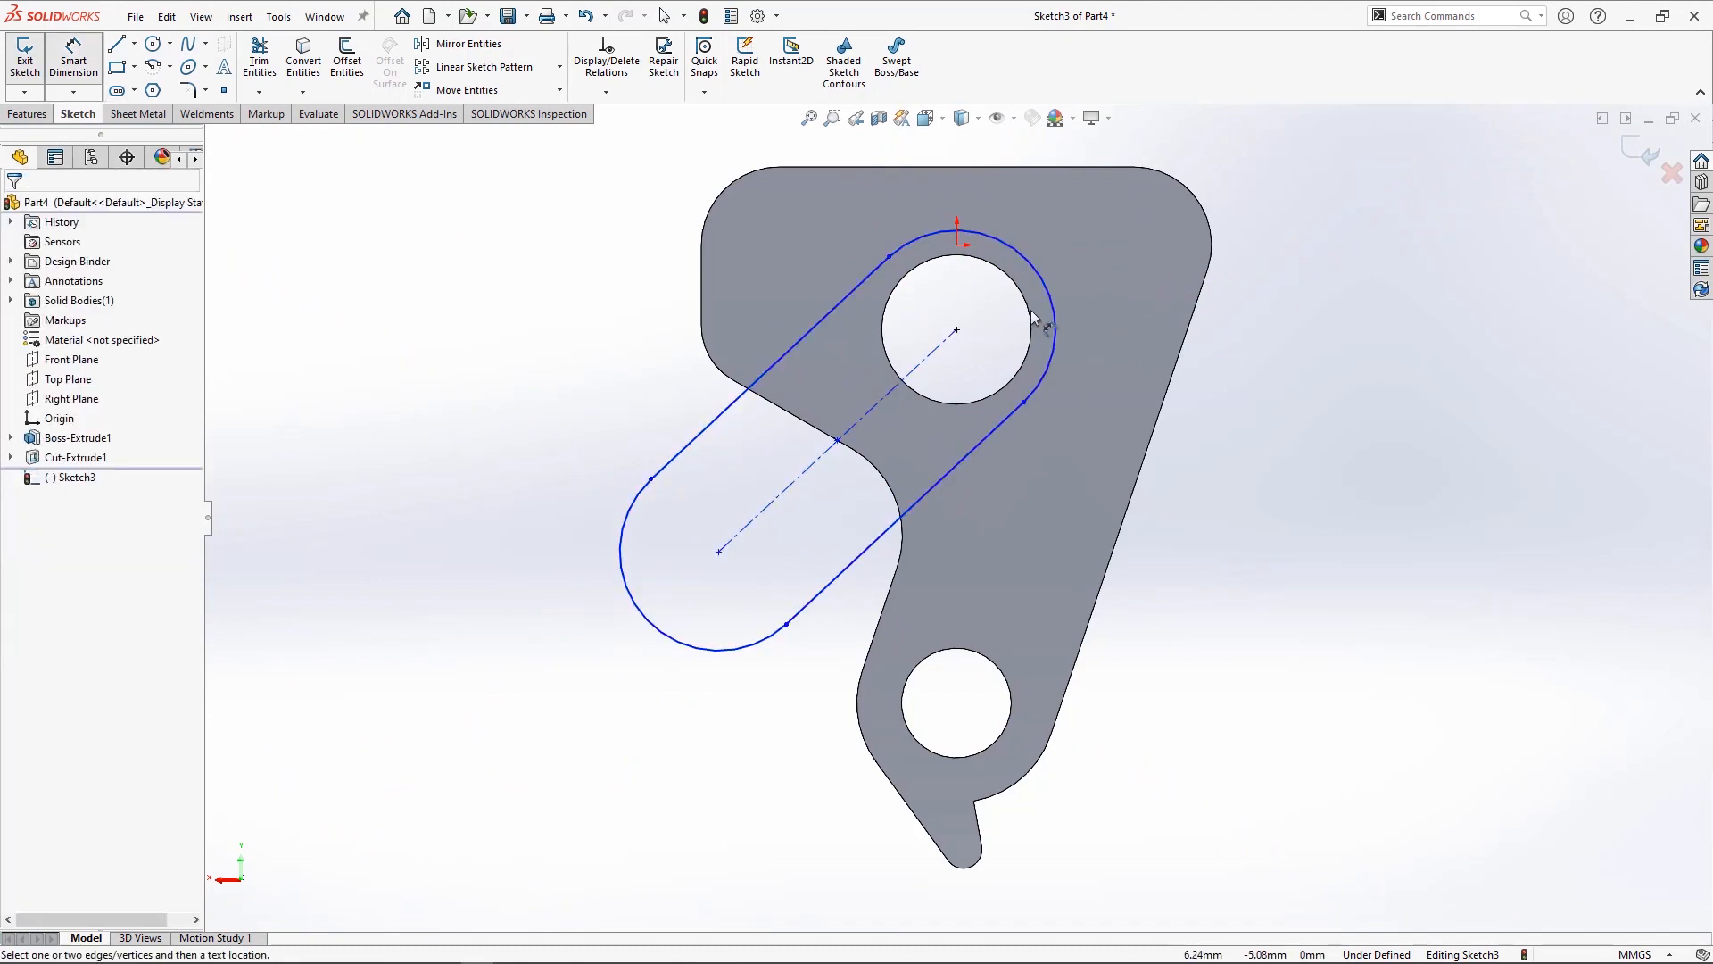
click(1050, 308)
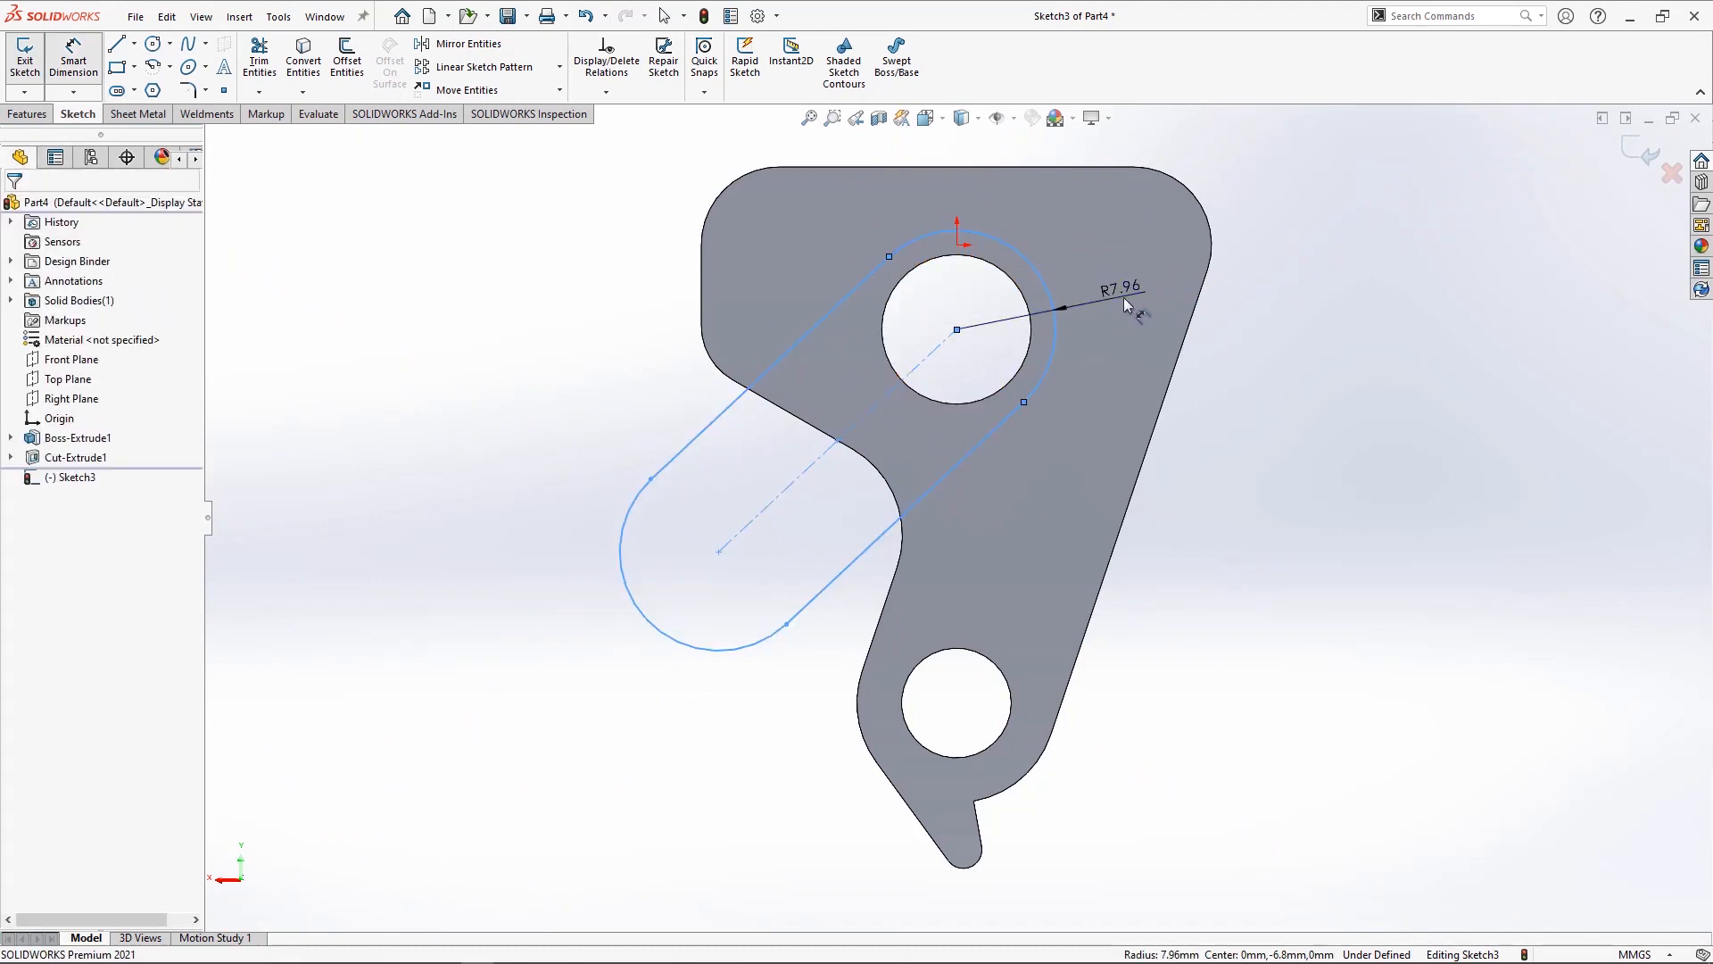
click(1123, 297)
text(9.25)
key(Return)
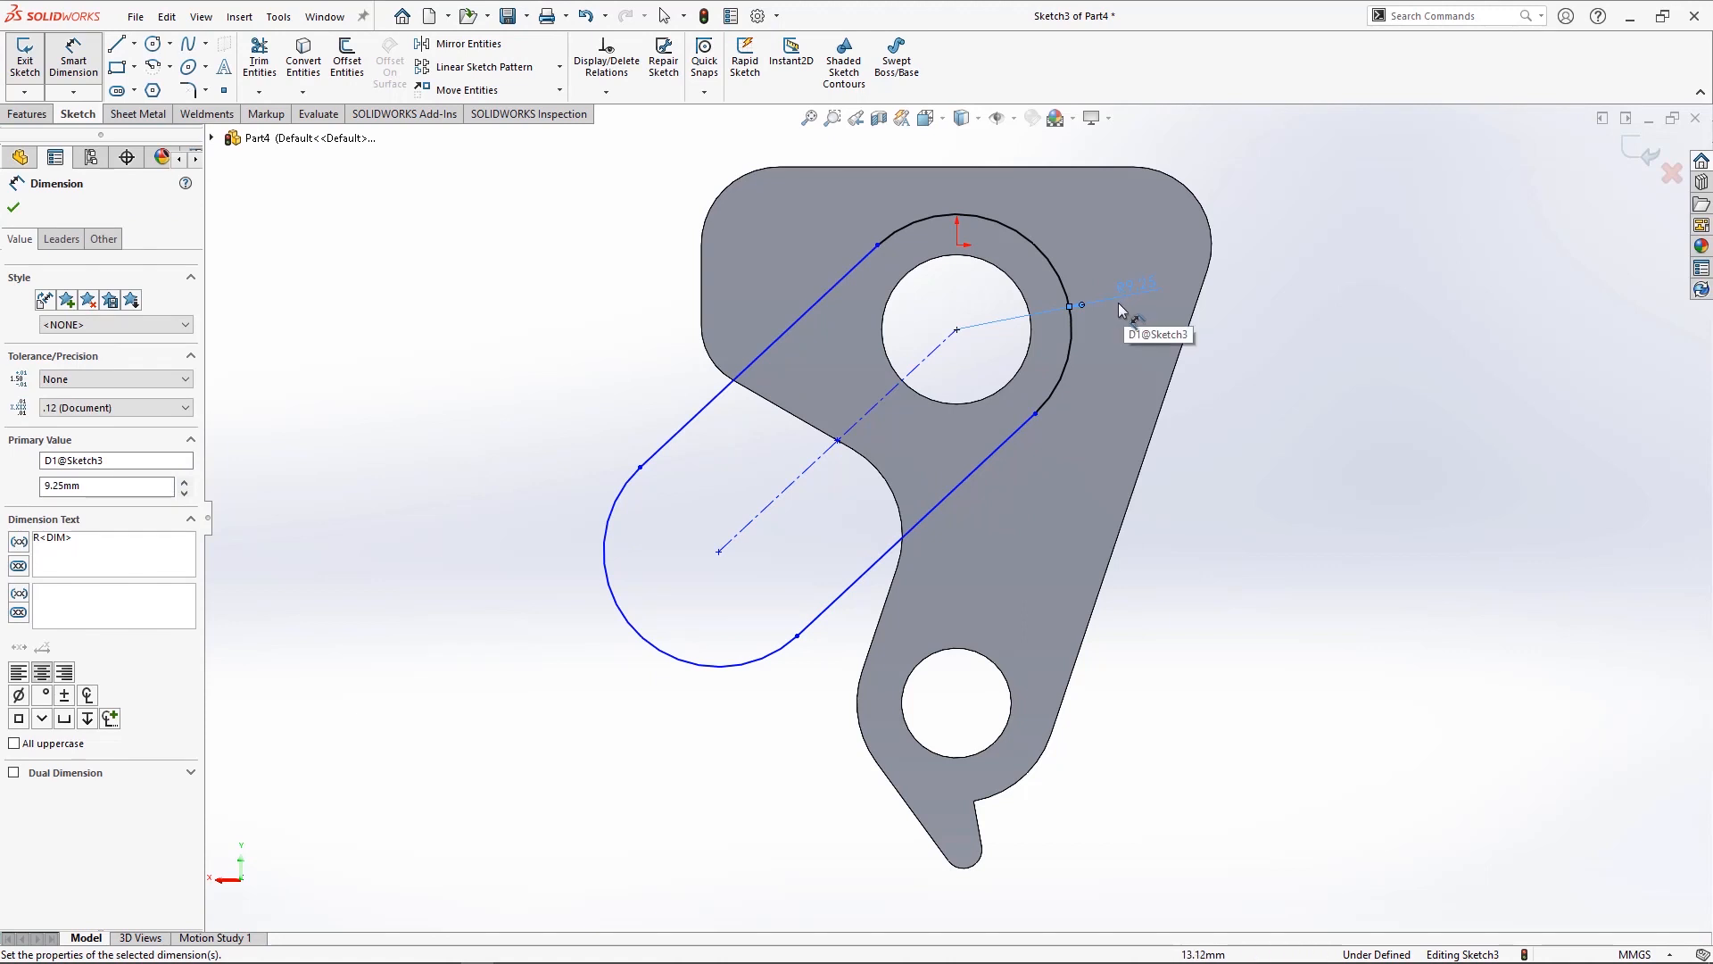
- Dimension the angle between the slot's centreline and the bracket's top edge to 50°
click(937, 348)
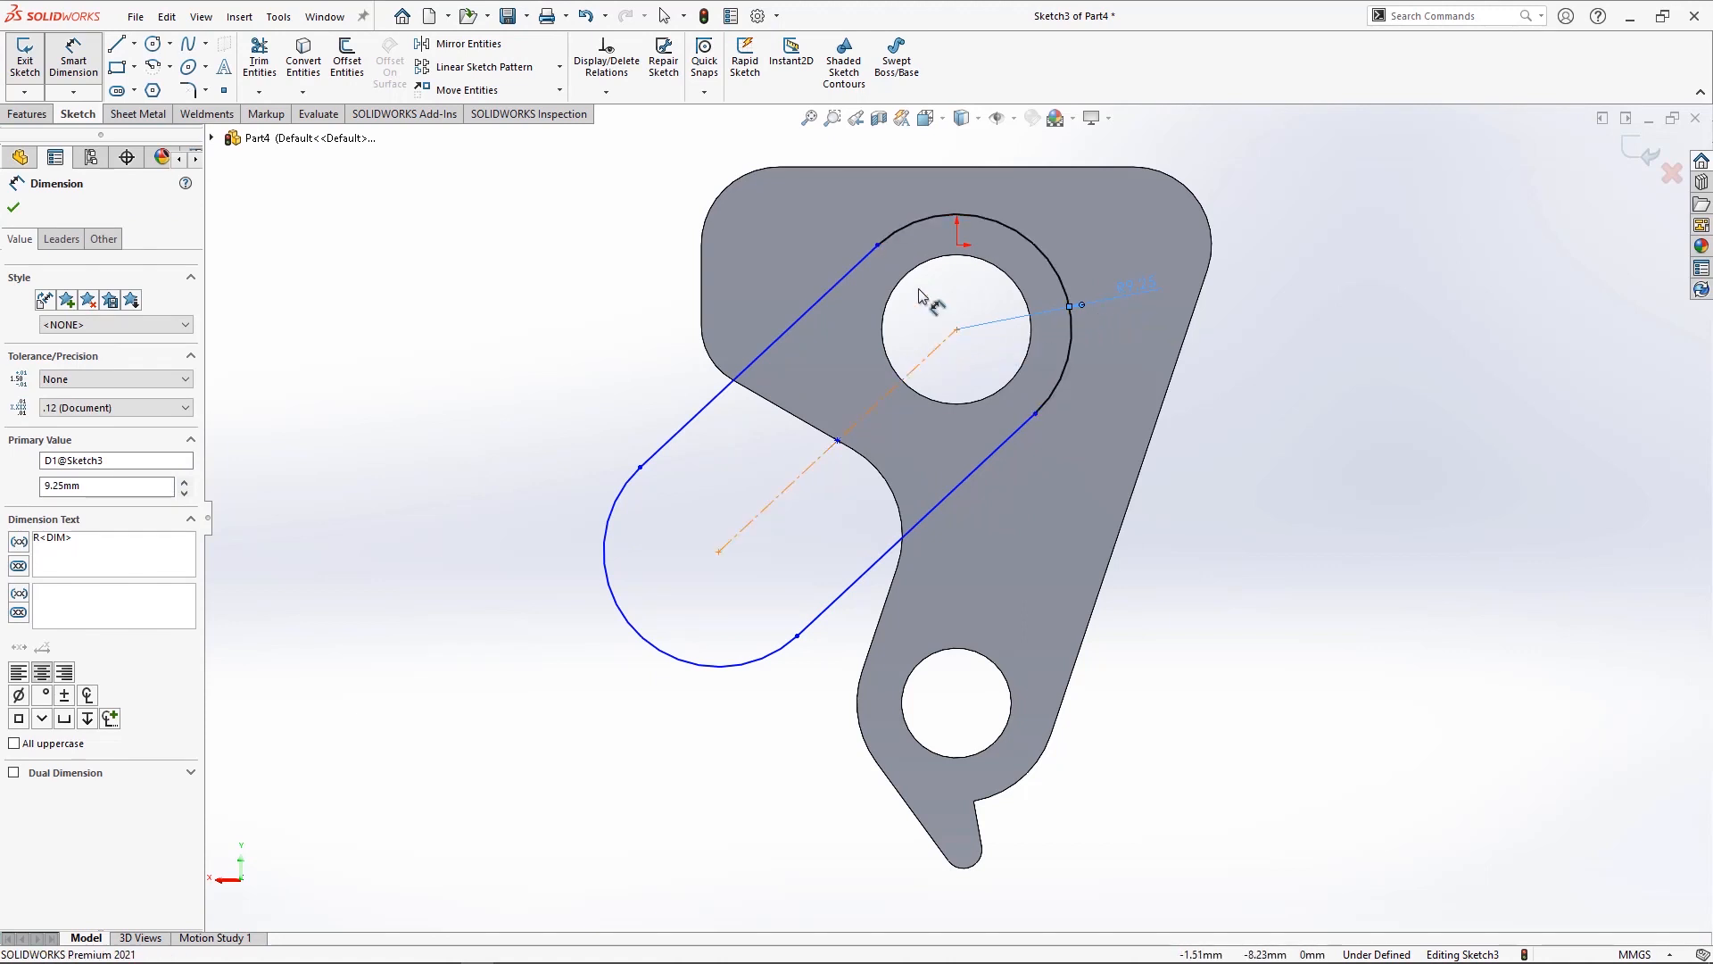
click(879, 168)
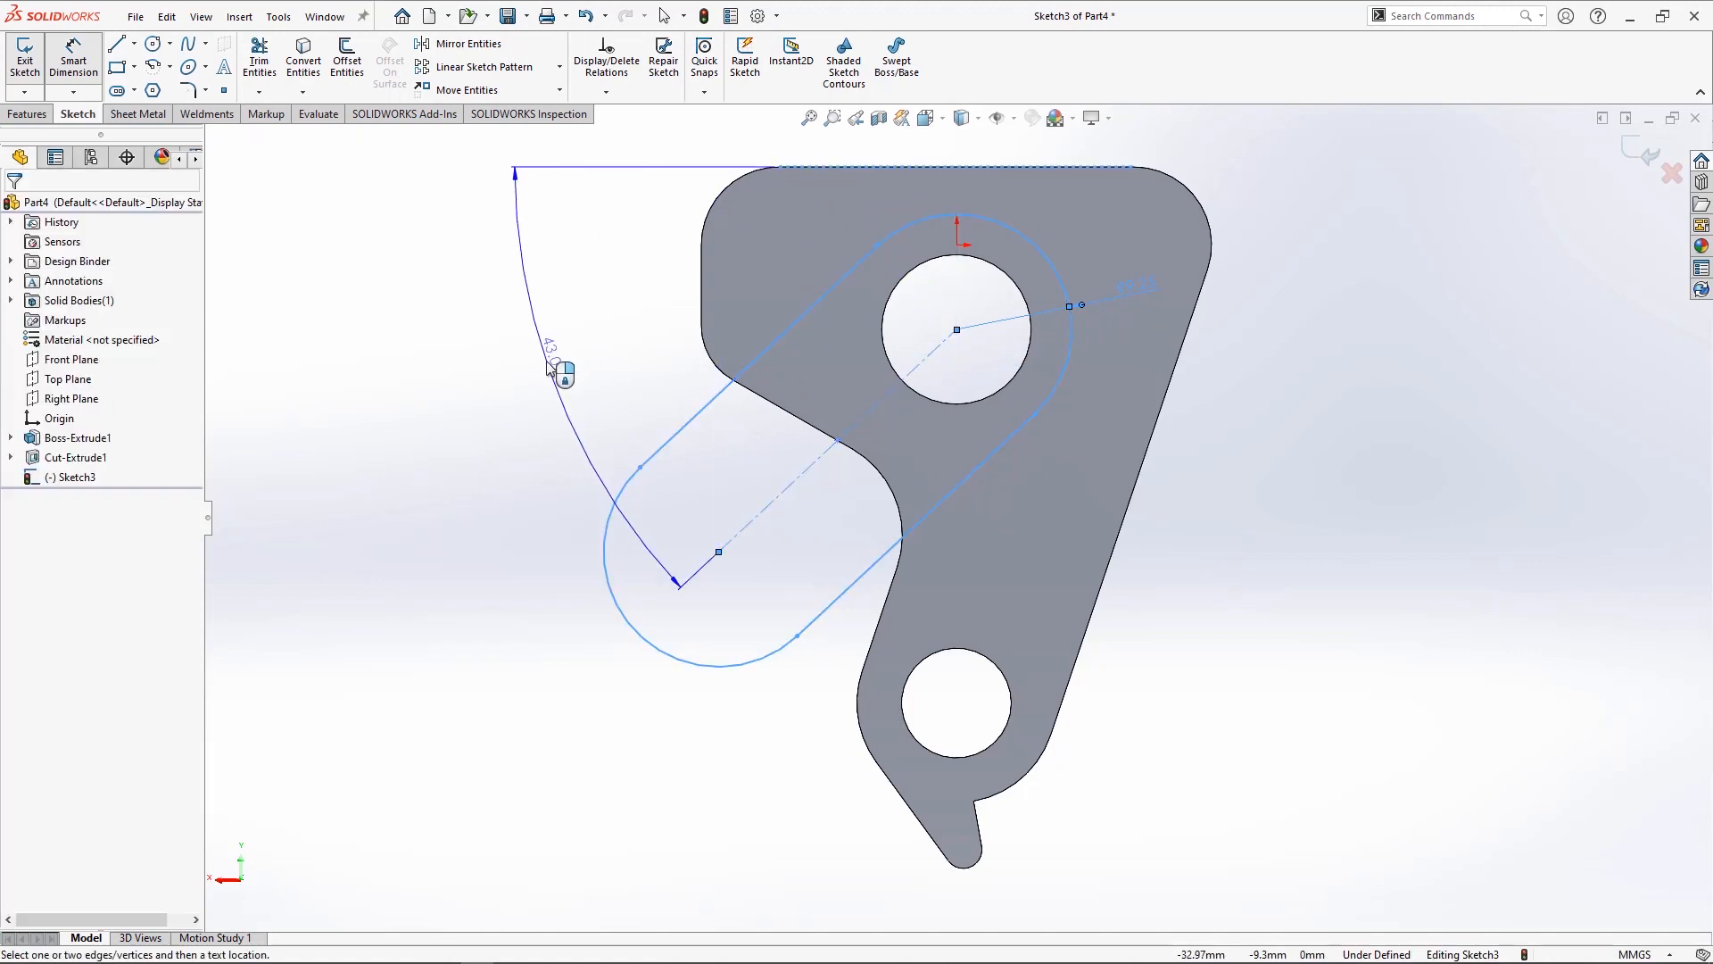
click(546, 361)
text(50)
key(Return)
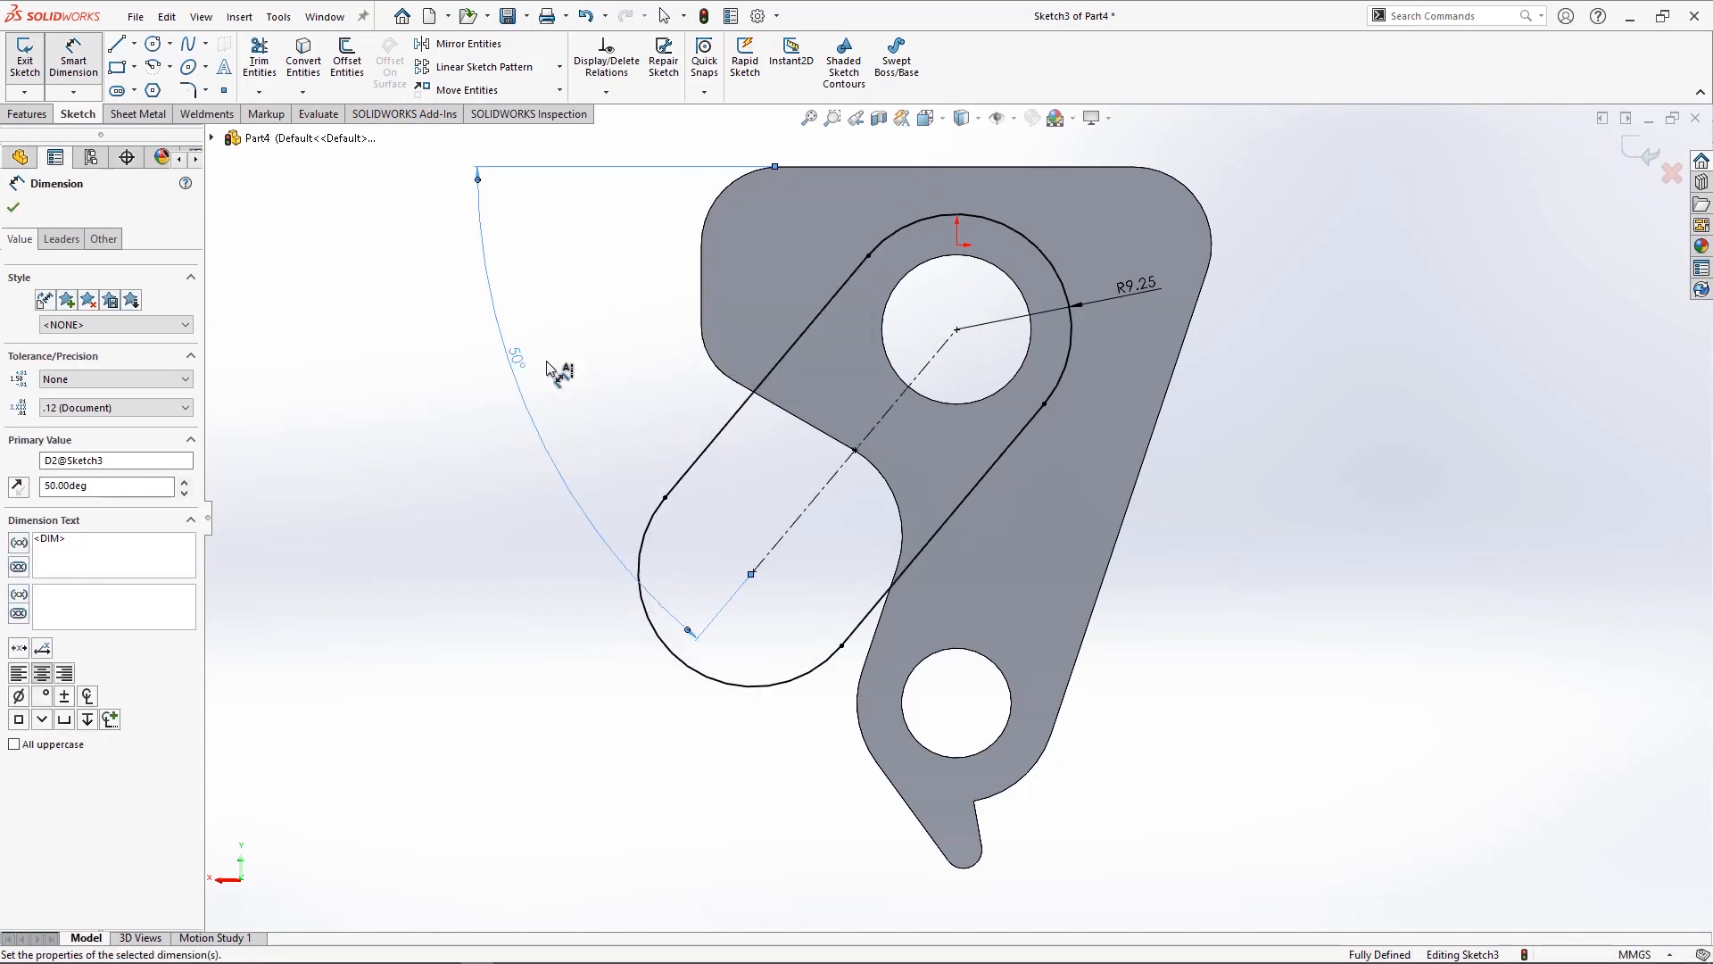
key(Escape)
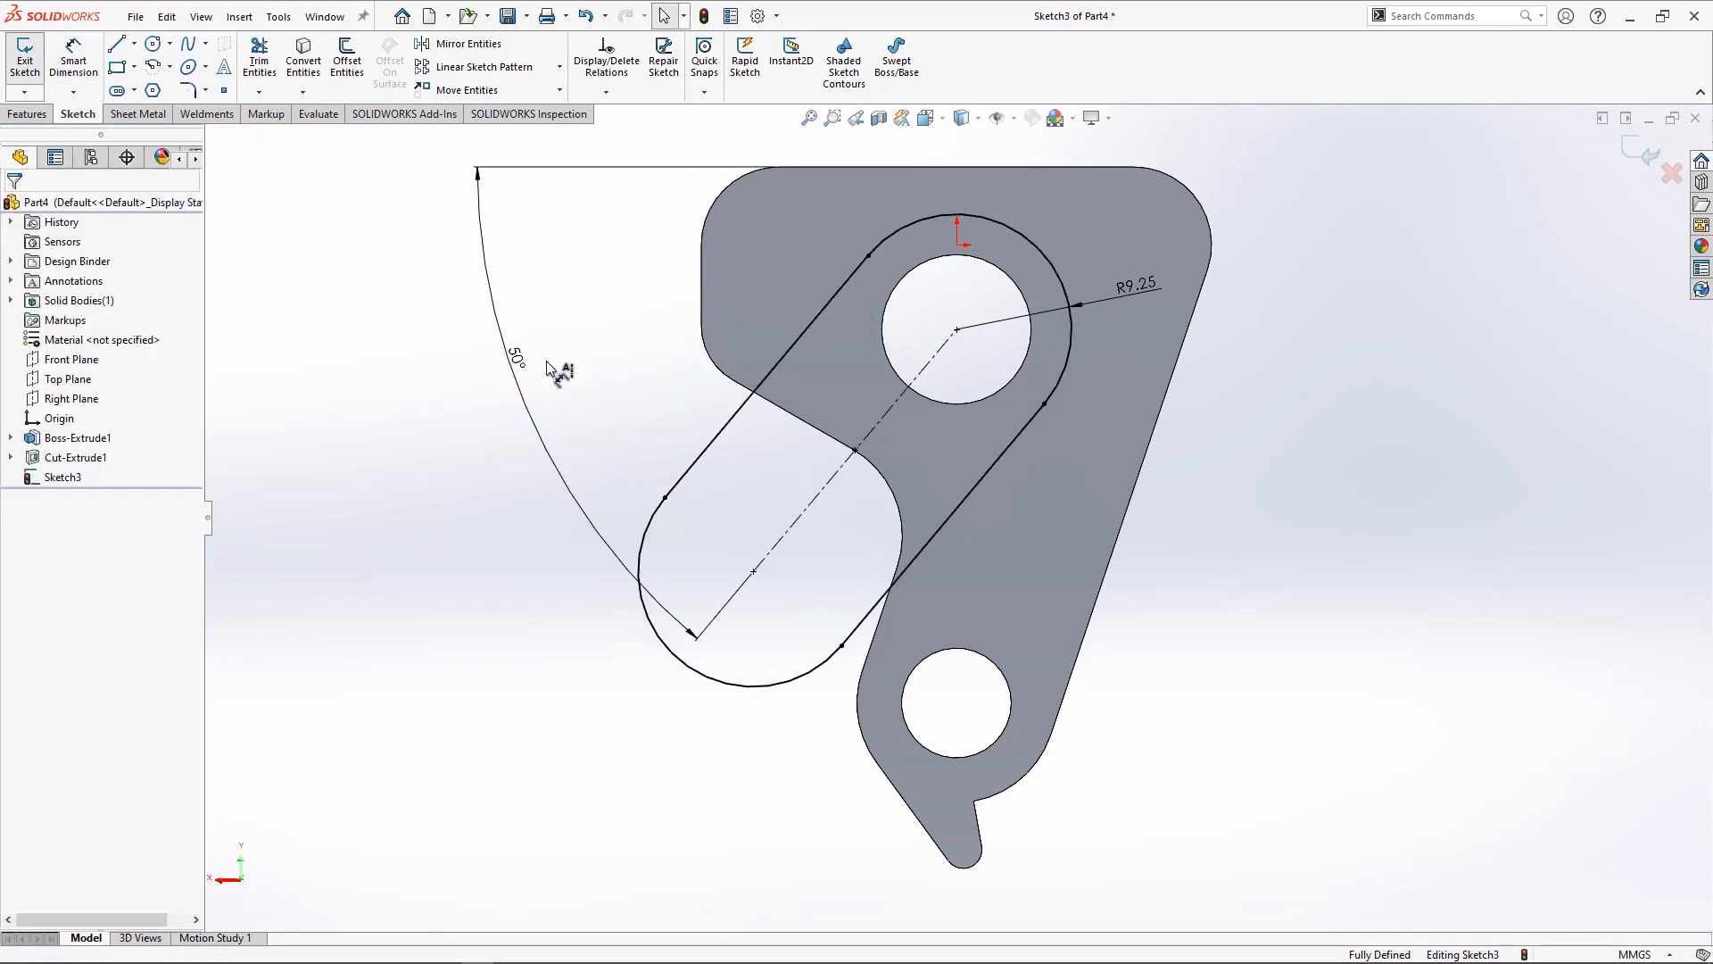
- Cut the slot profile into the back face to a blind depth of 3 mm
click(27, 114)
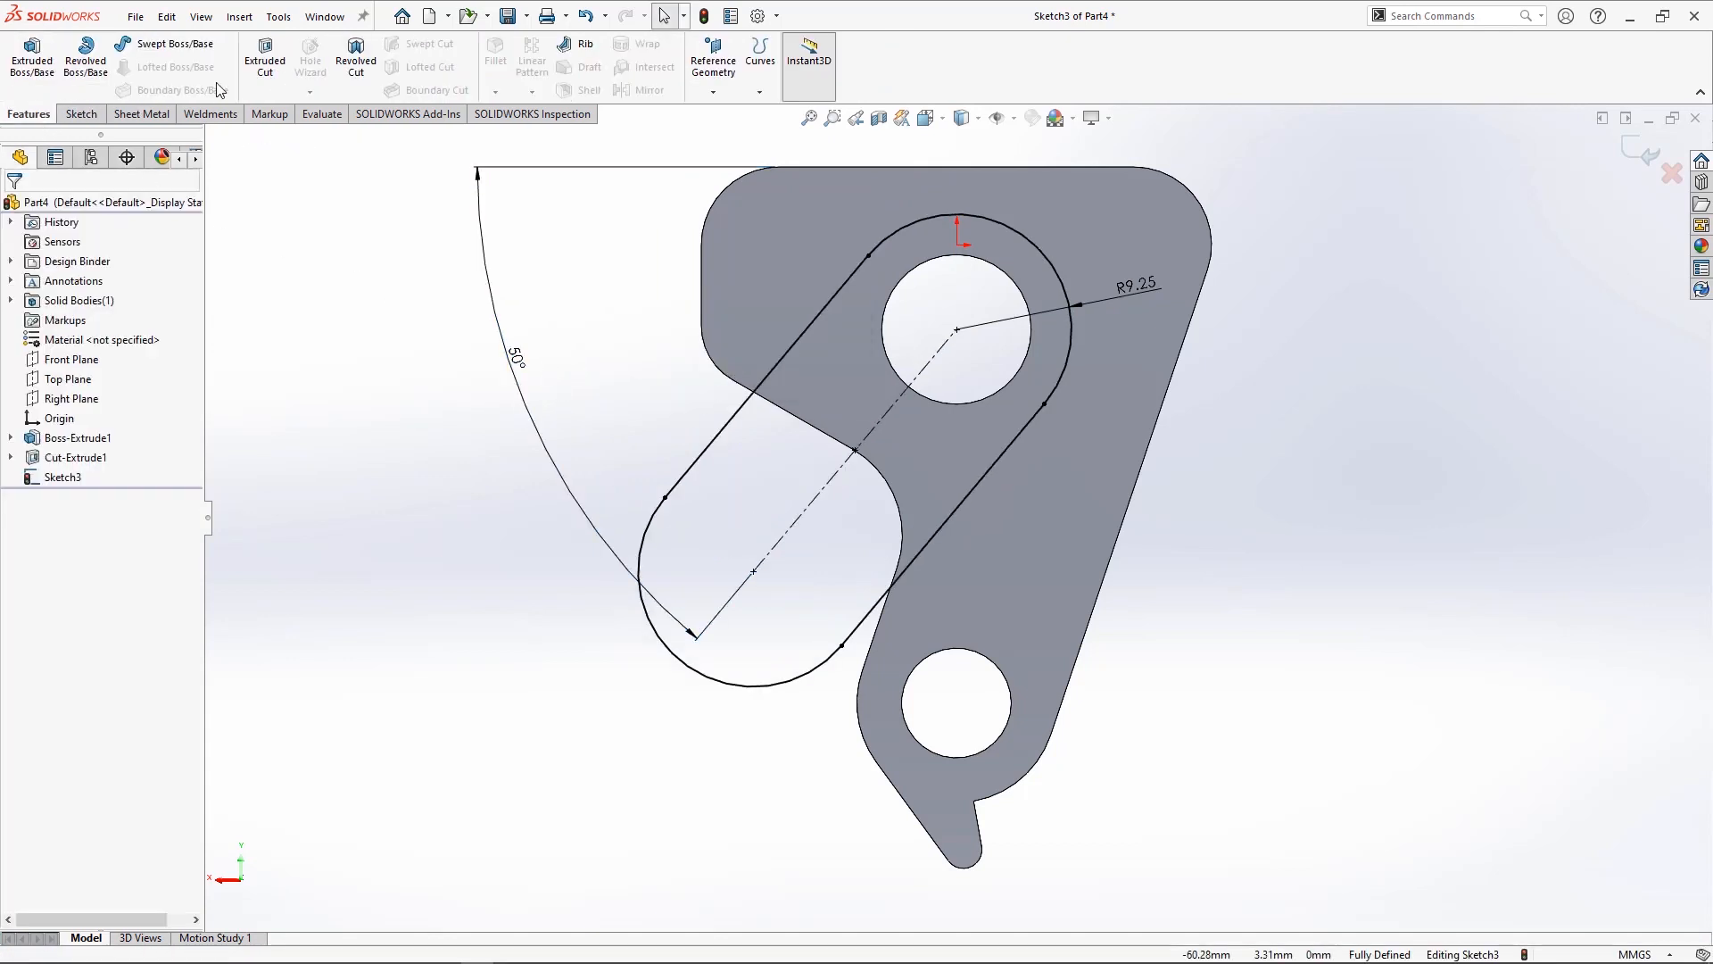
click(265, 55)
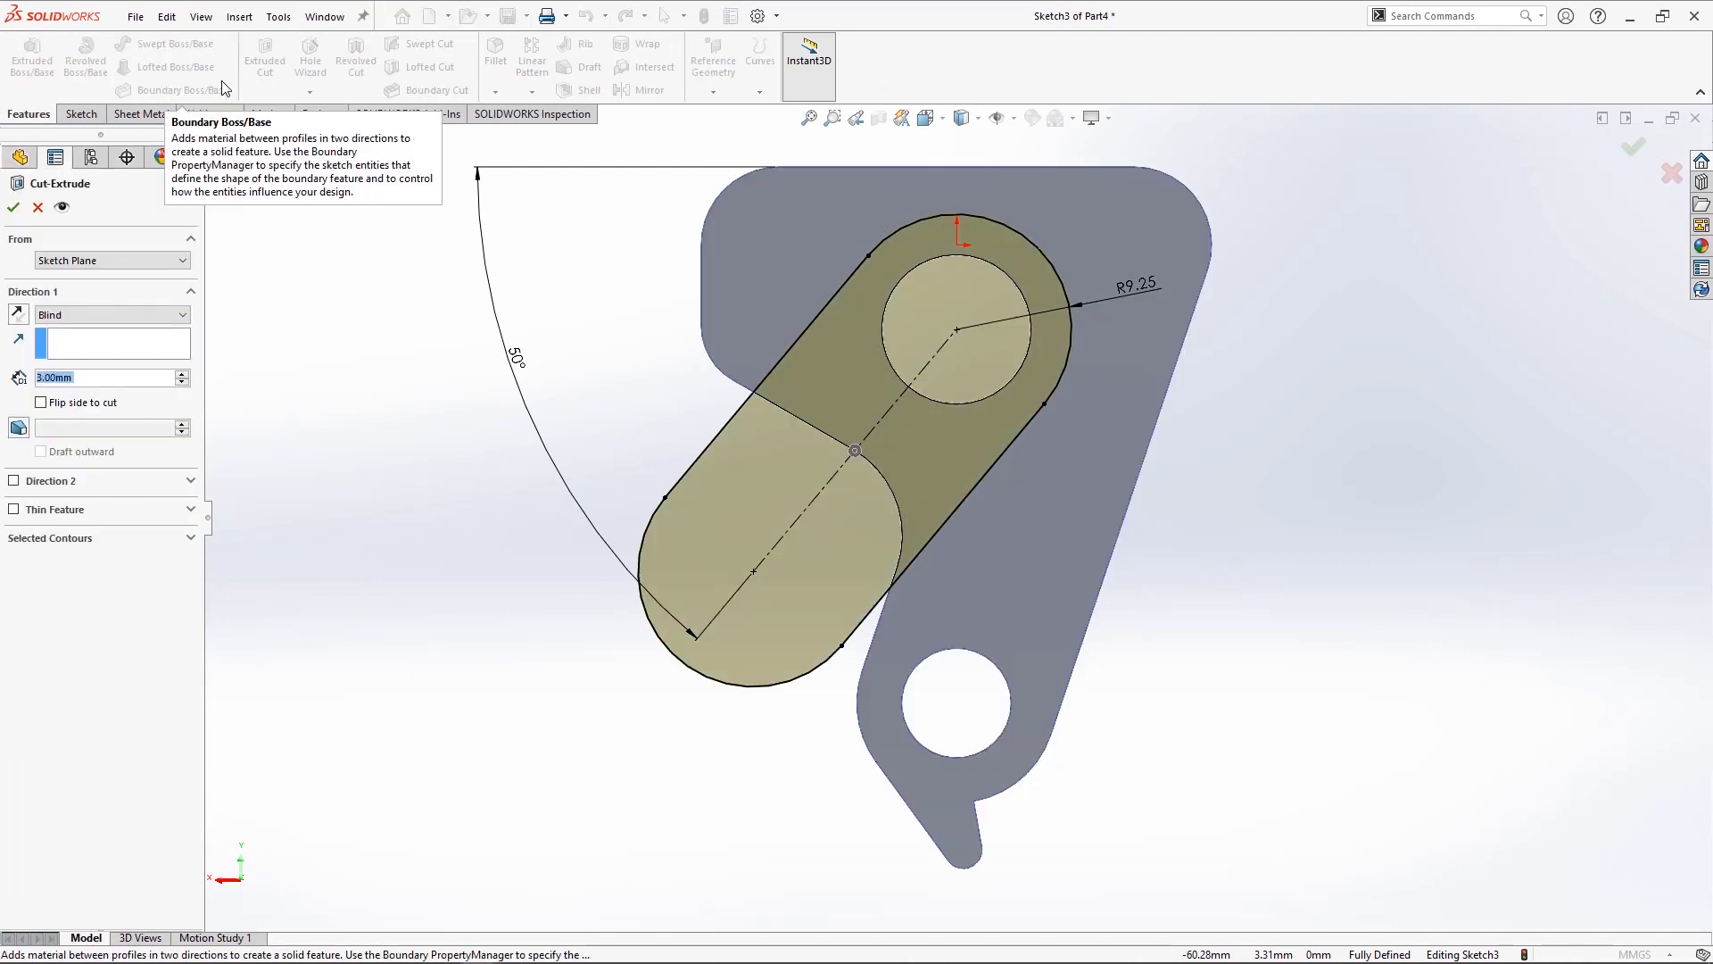
key(Return)
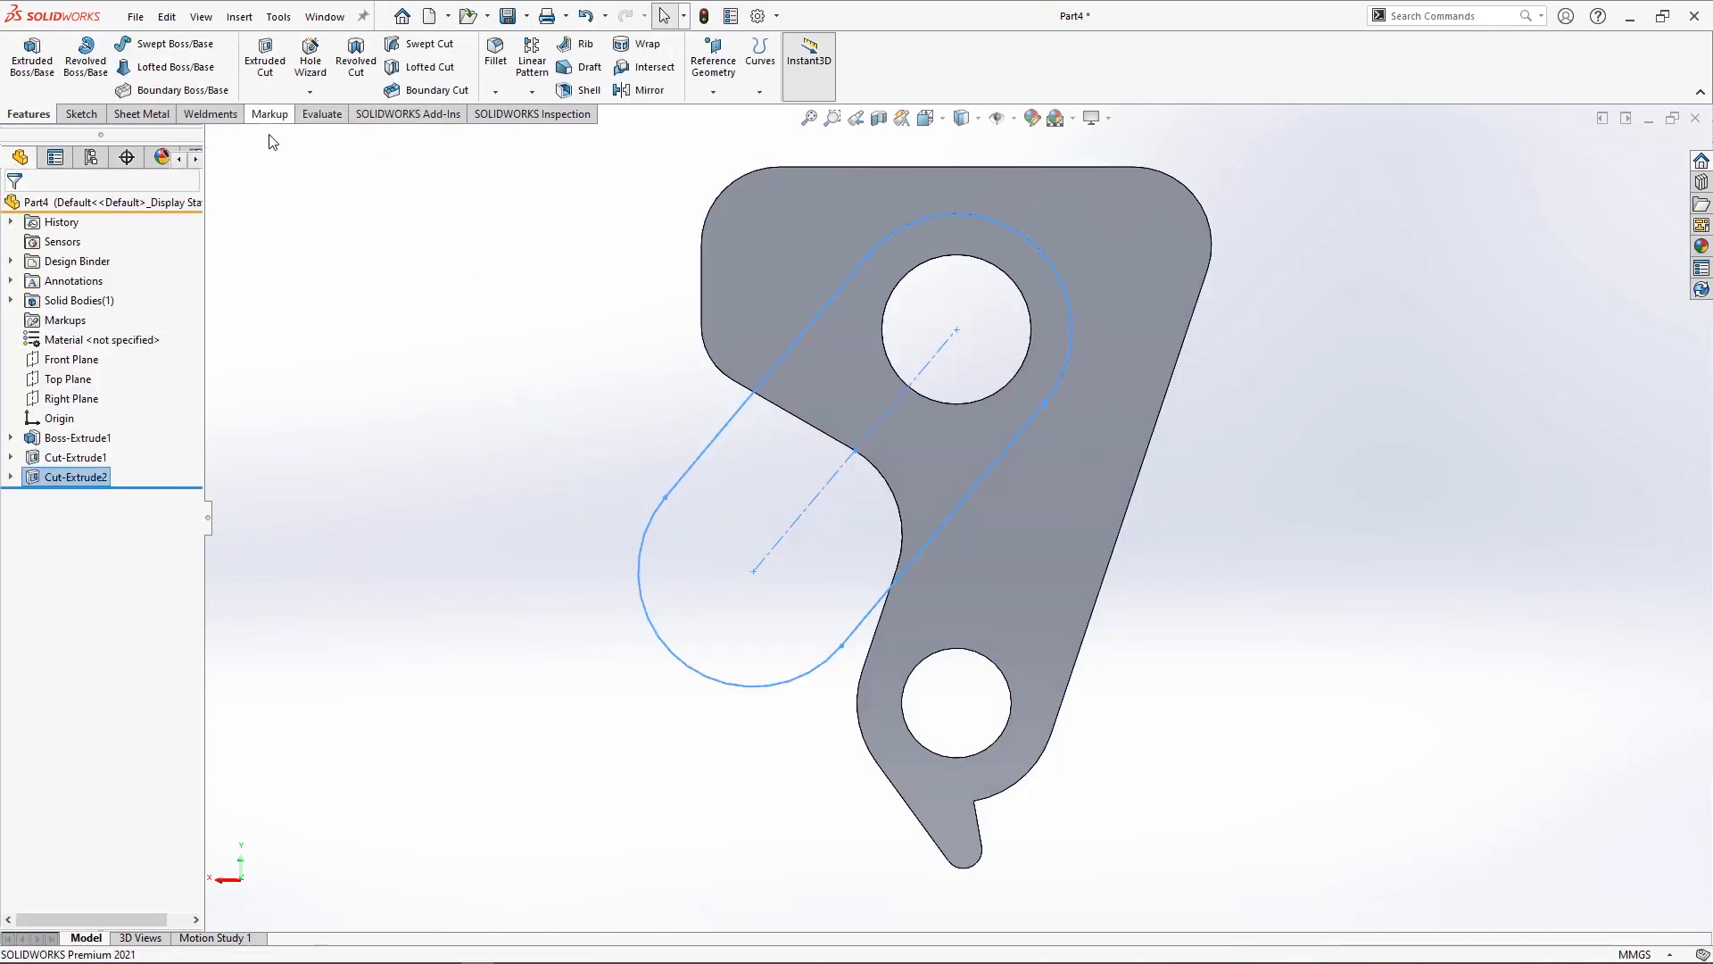
- Set up an M5 countersink hole in Hole Wizard with custom sizing: 4.5 mm hole diameter and 9 mm countersink diameter
click(311, 64)
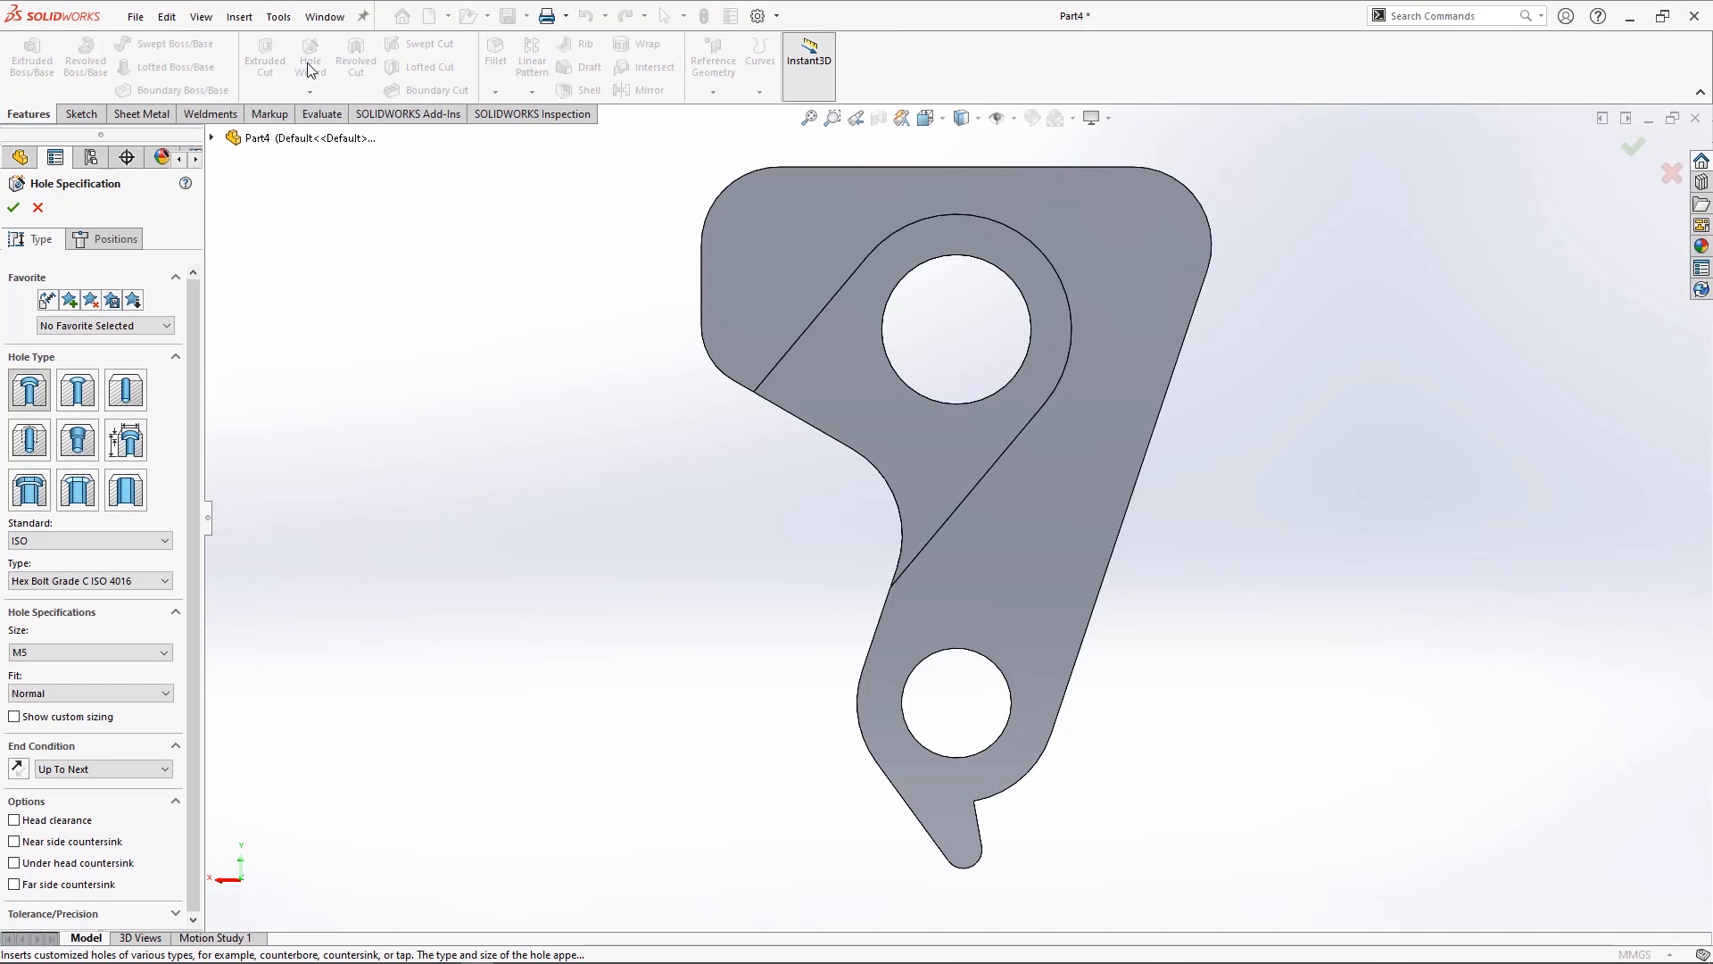
click(76, 393)
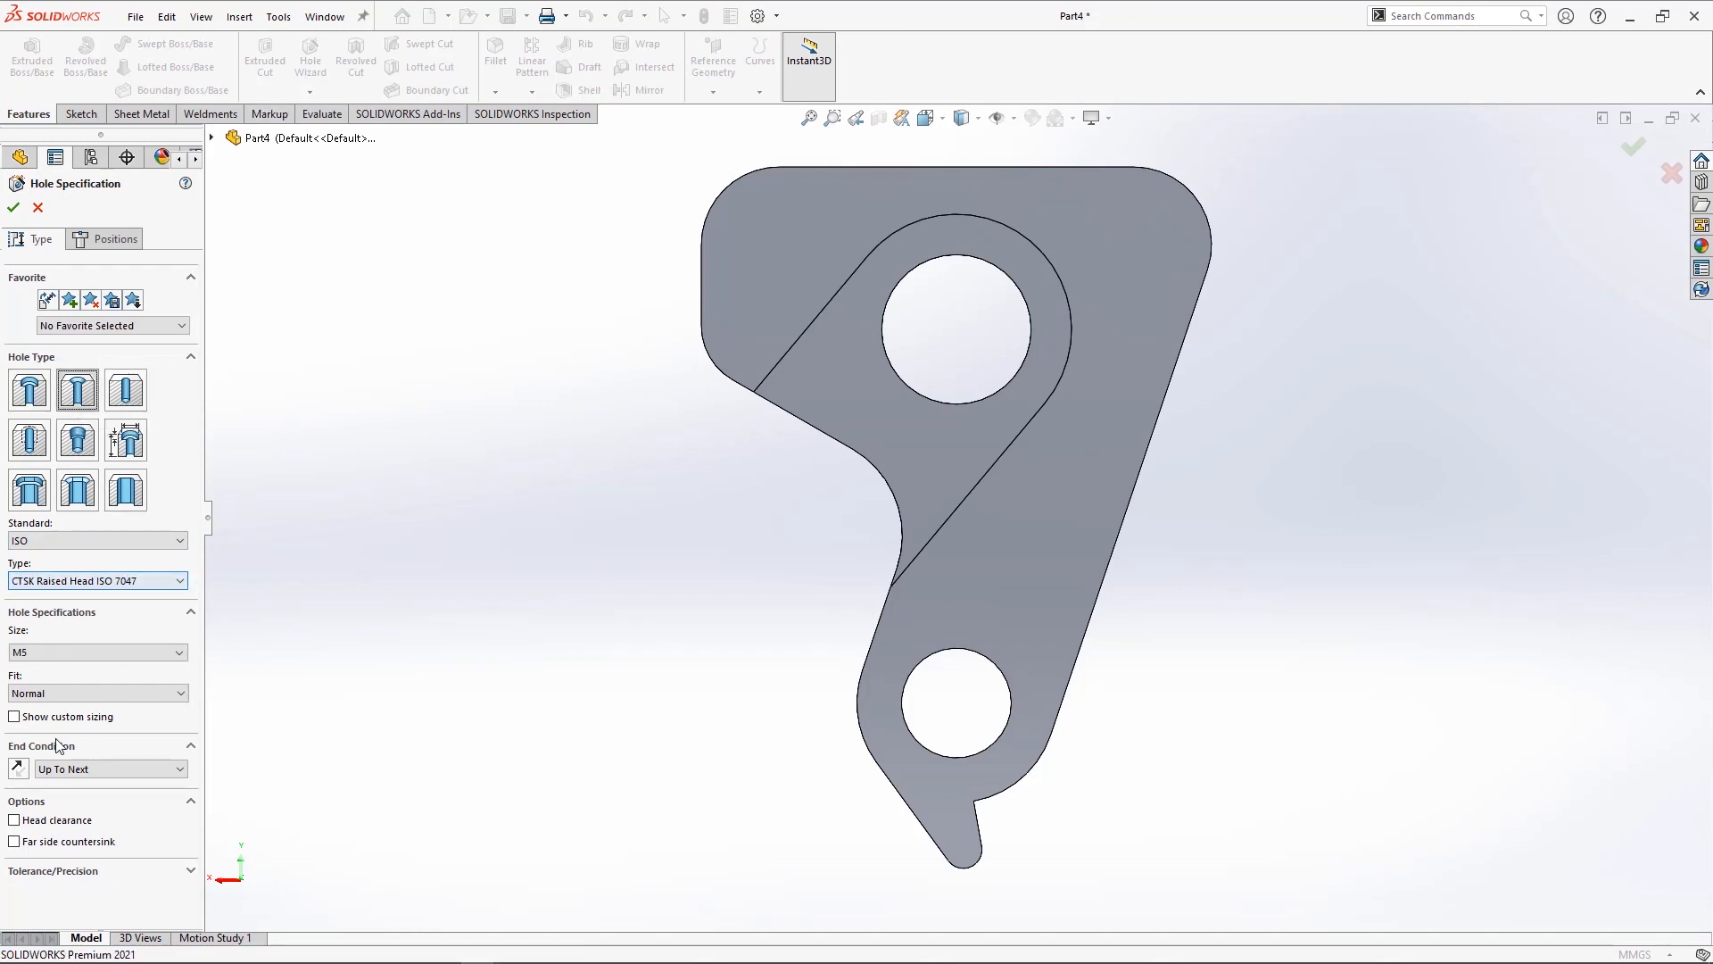
click(13, 716)
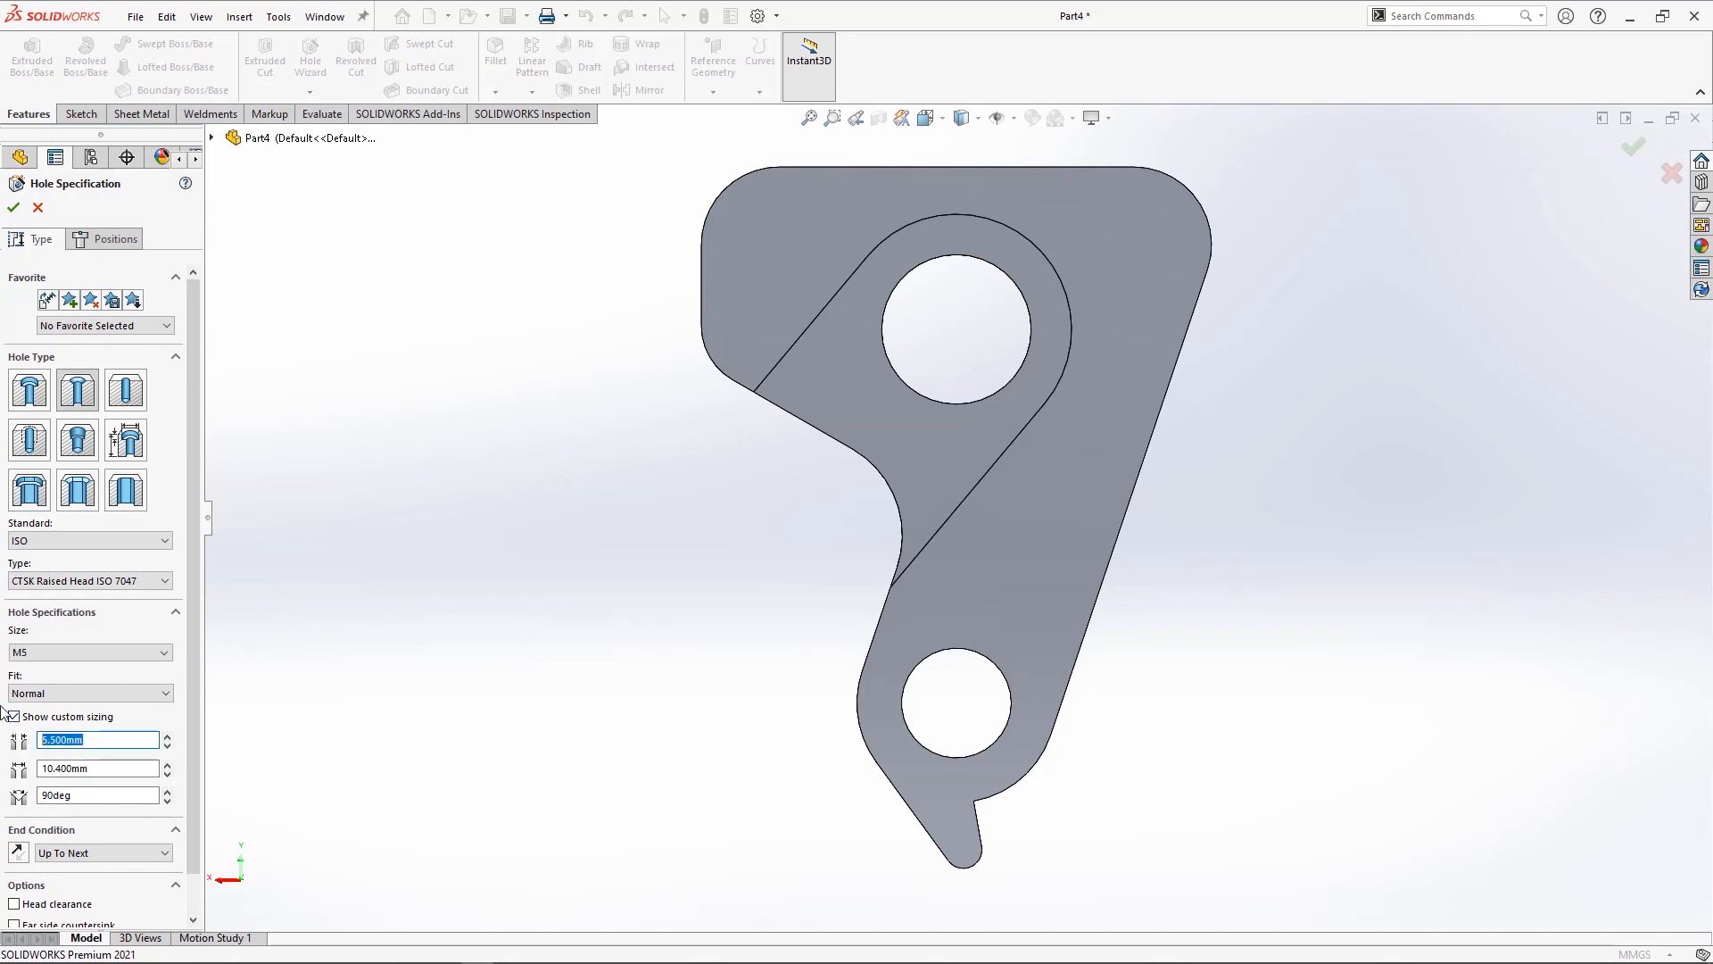
text(4.5)
key(Return)
click(81, 770)
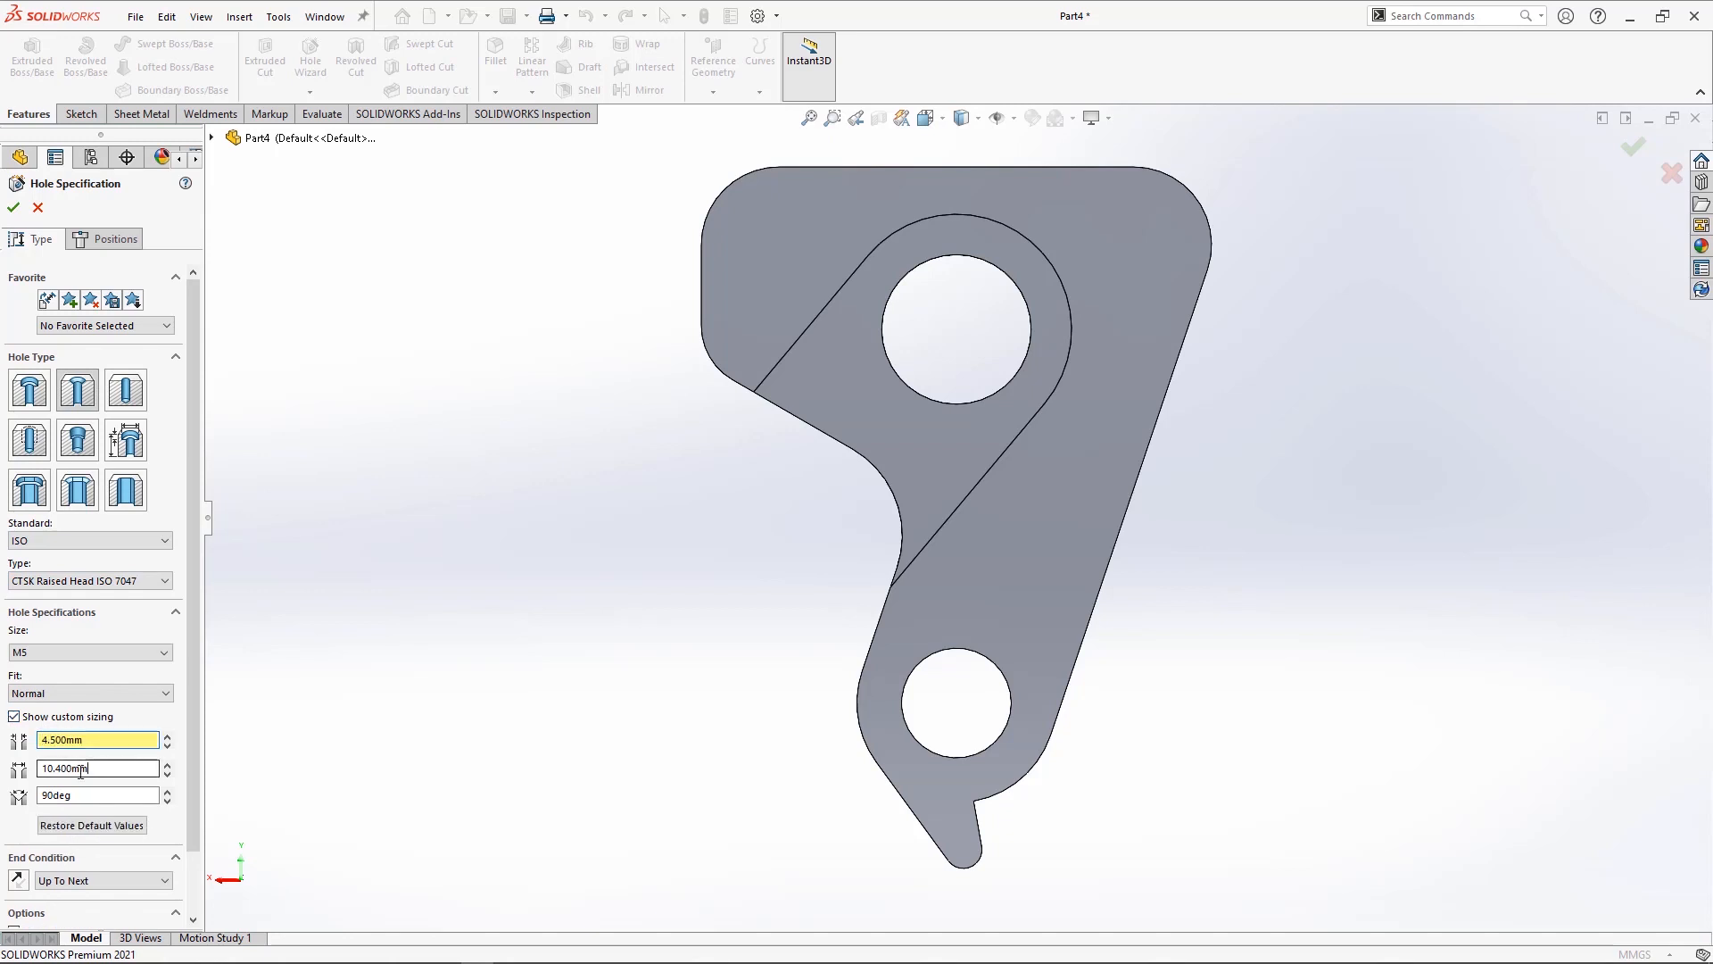
double_click(81, 769)
text(9)
key(Return)
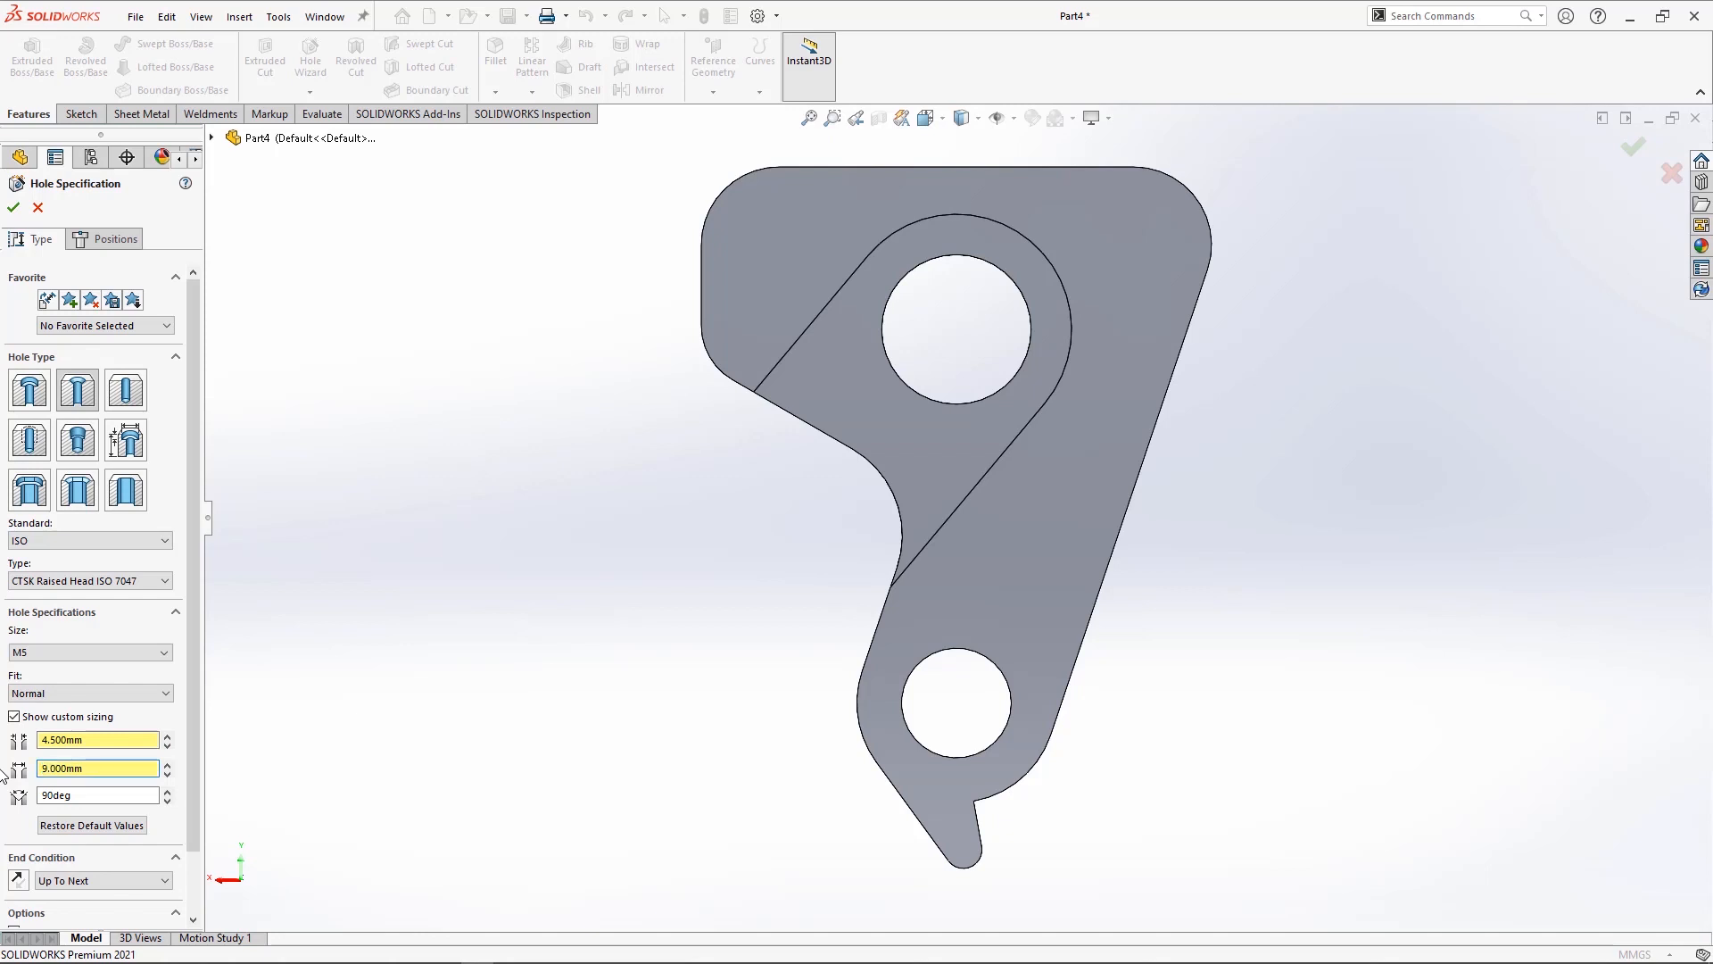
- Add a 1 mm head clearance to the countersink hole, using the Added C'Bore option
drag(195, 746, 201, 827)
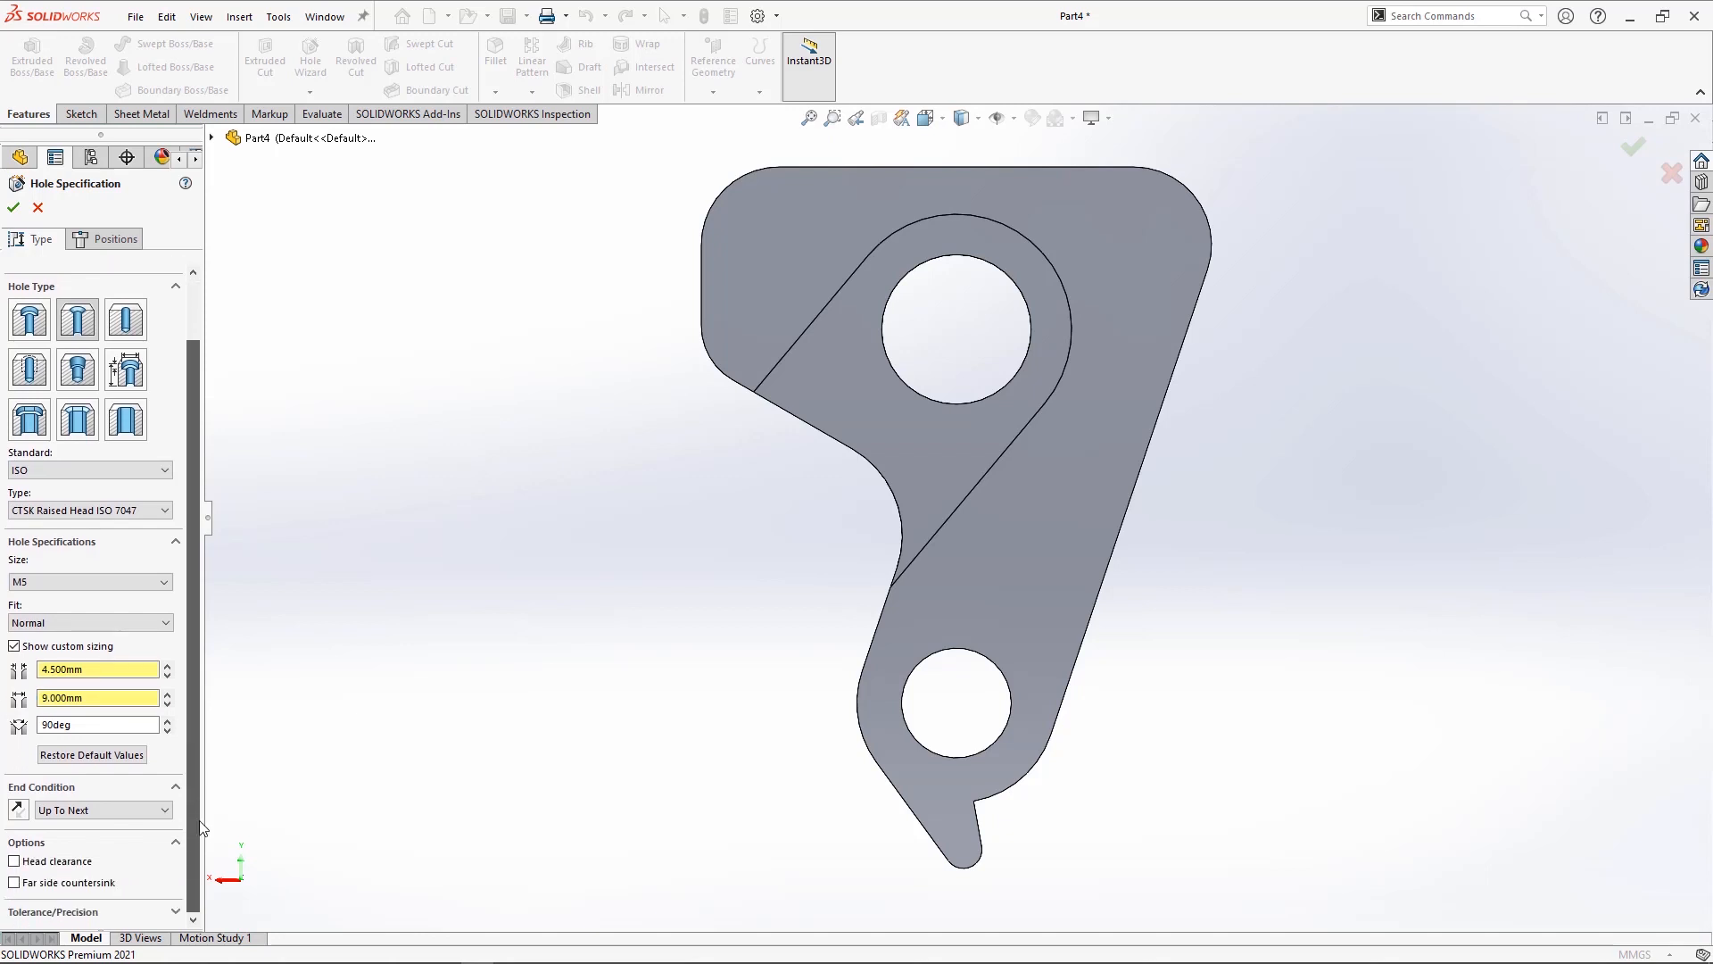
click(14, 862)
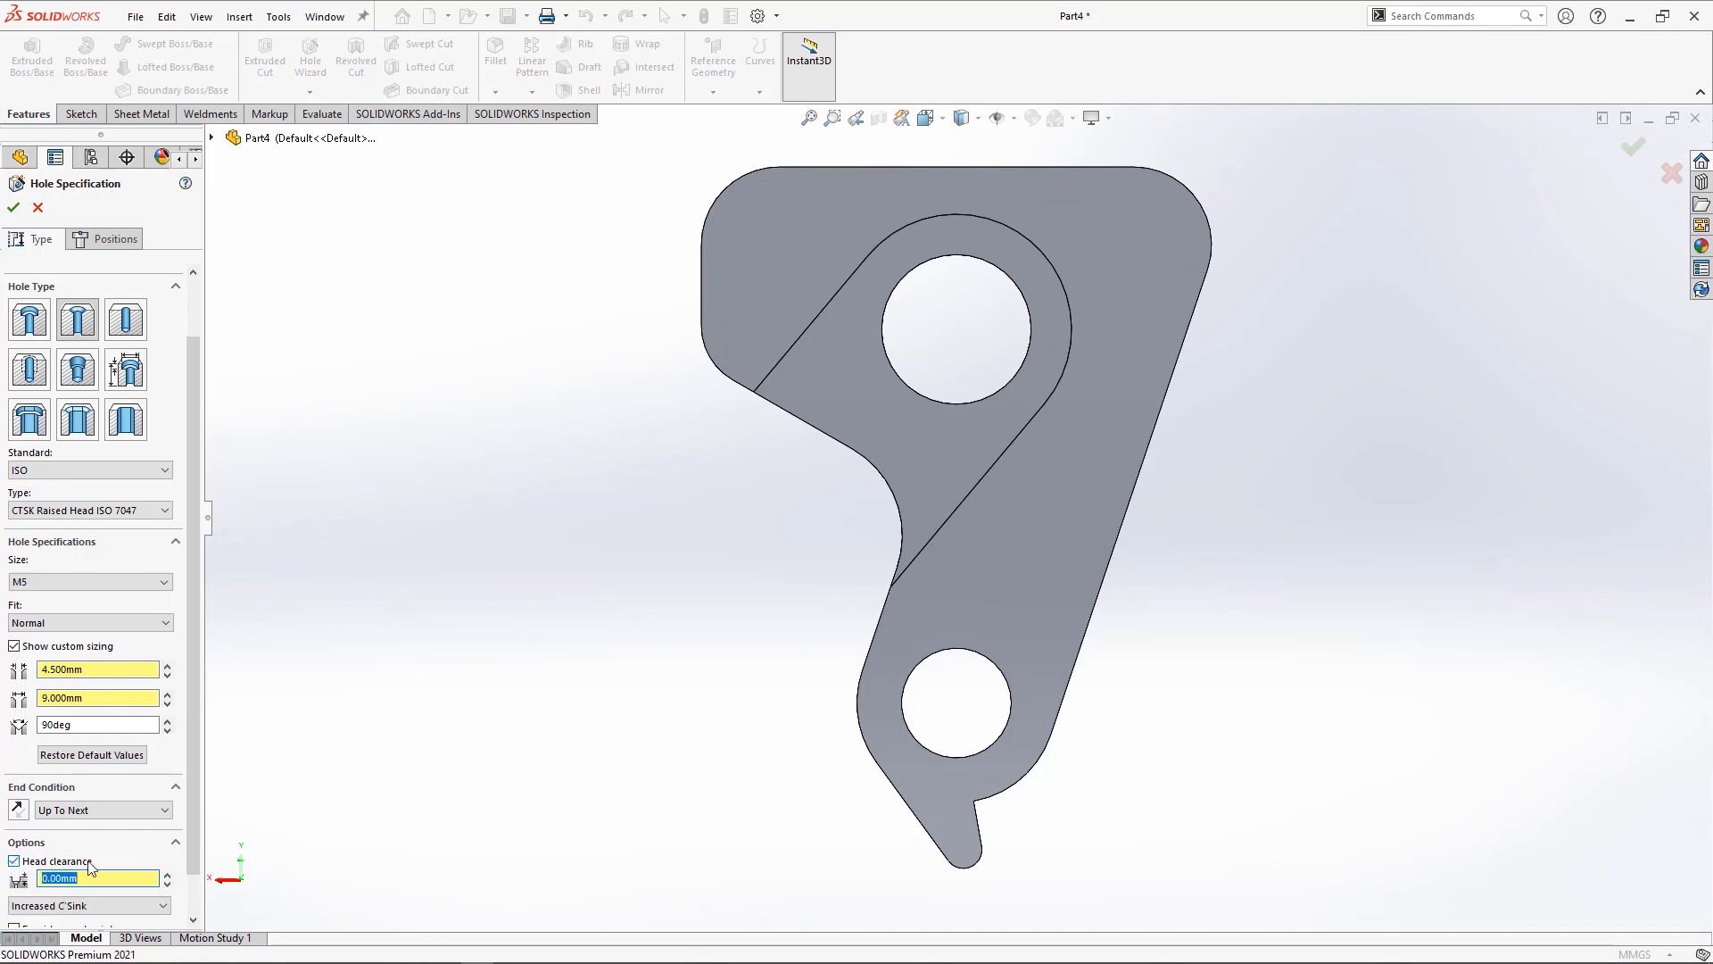
drag(189, 834, 189, 871)
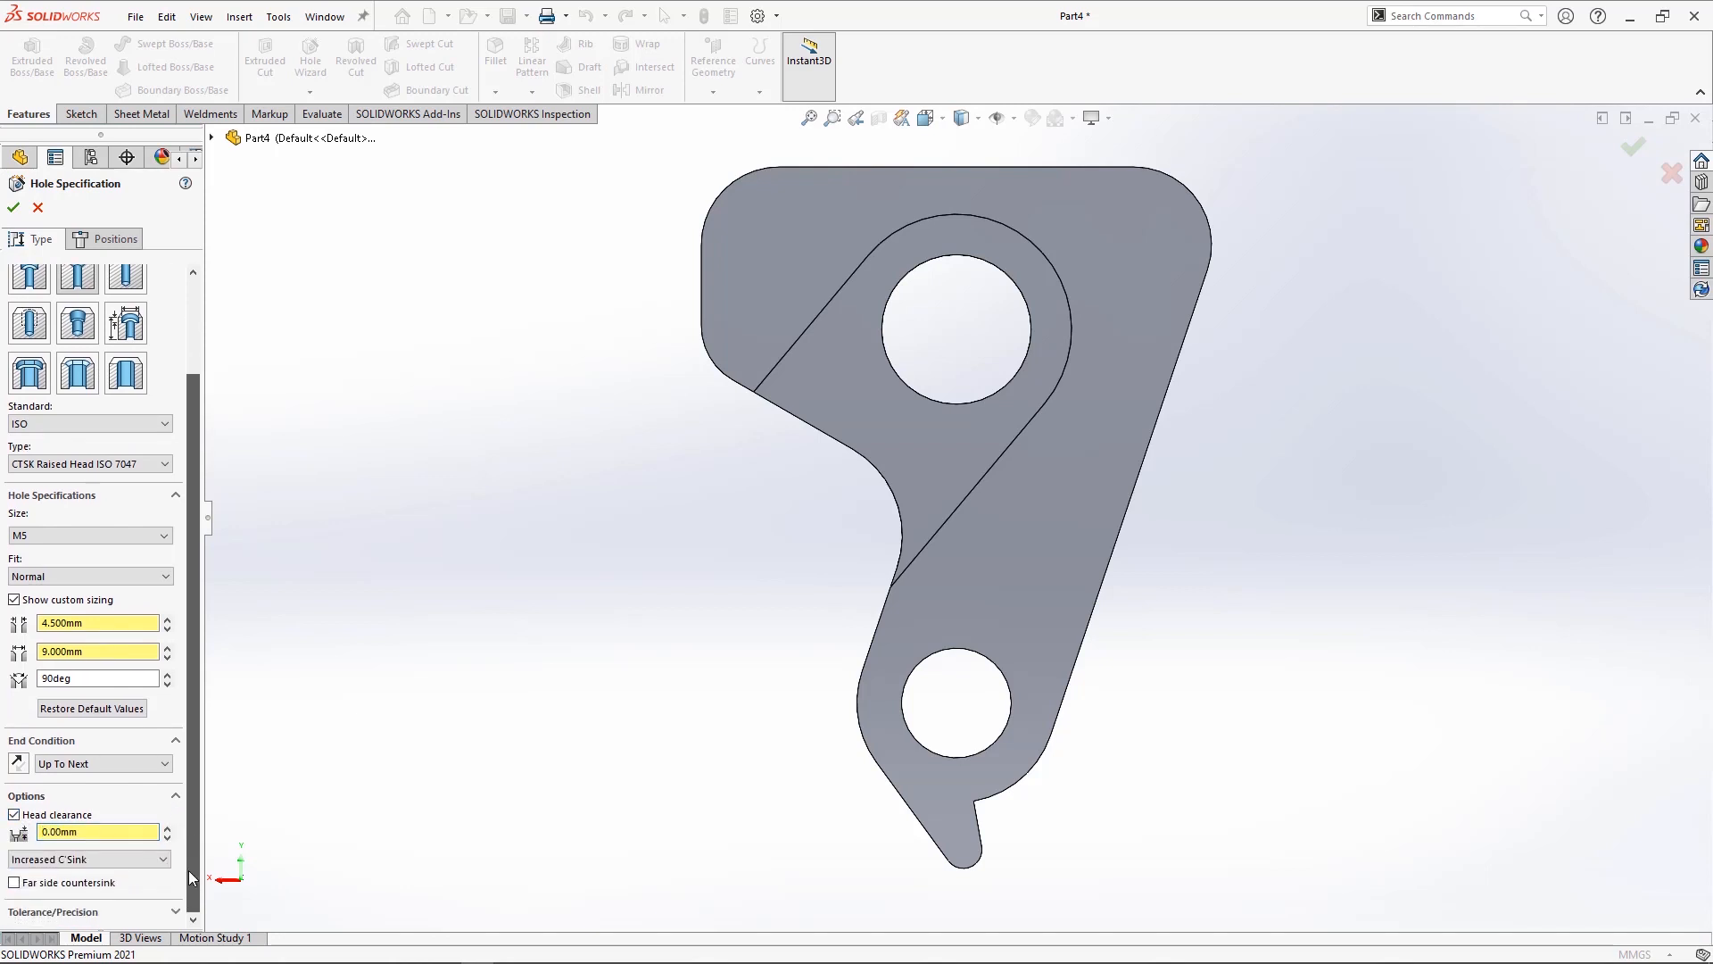
click(100, 860)
click(89, 886)
click(98, 833)
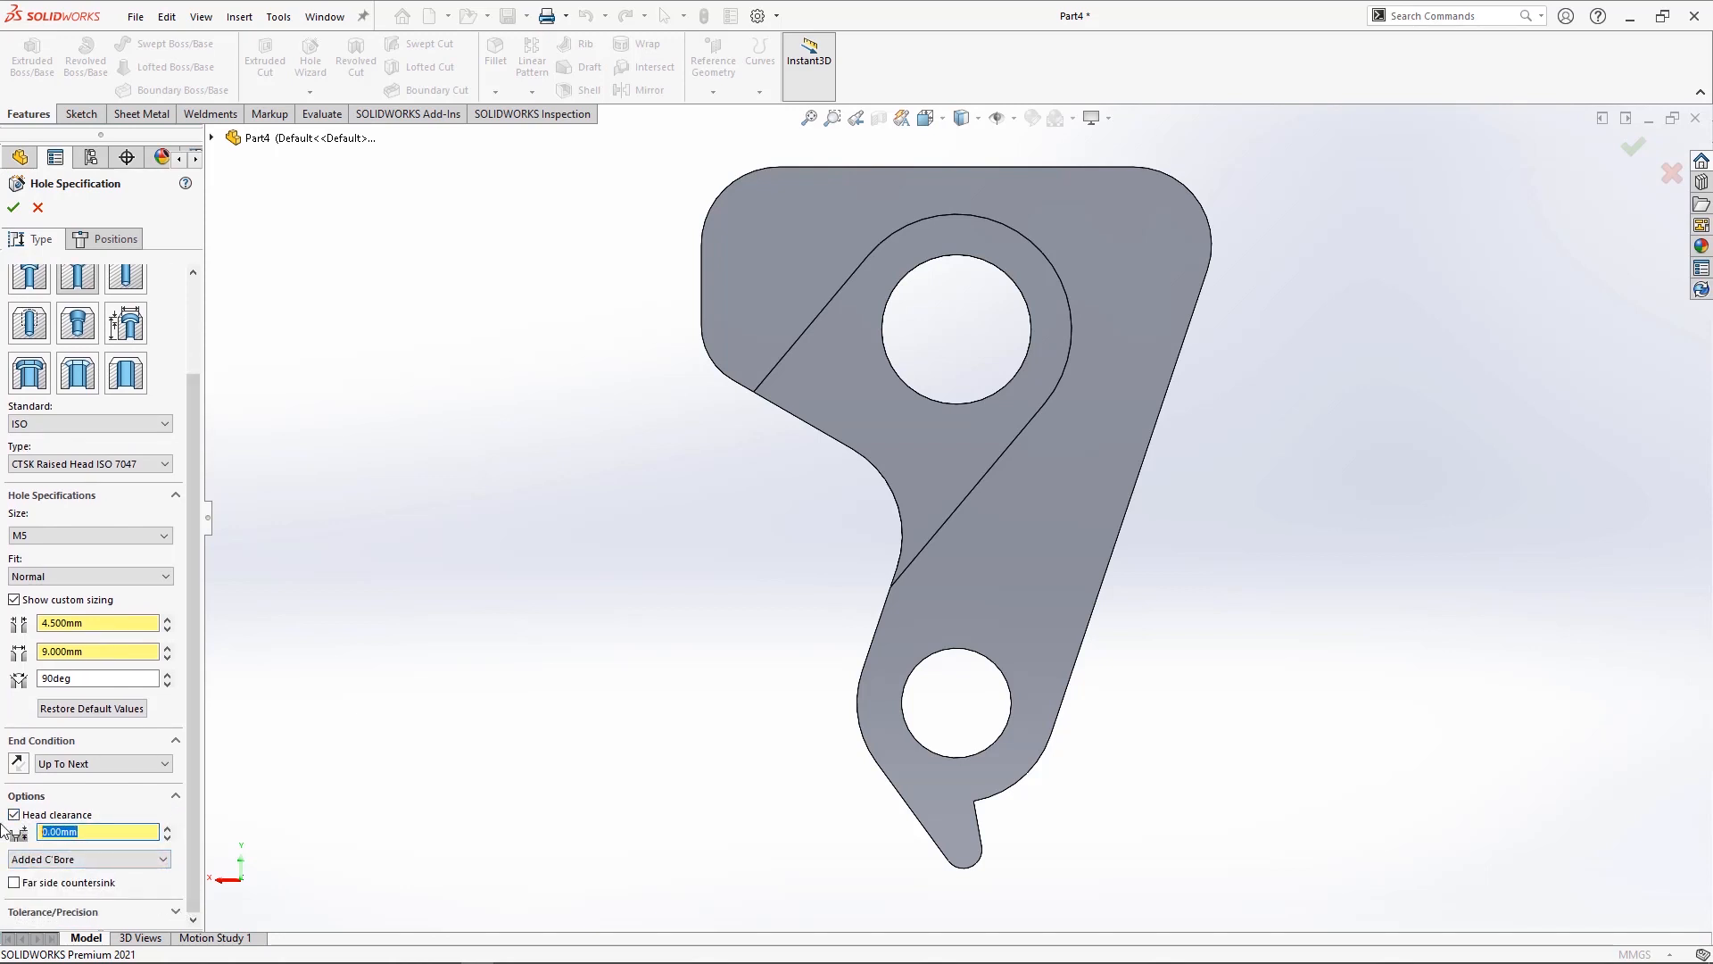
text(1)
- Place two countersunk holes on the back face, concentric with the bracket's two rounded upper corners
click(114, 239)
click(740, 204)
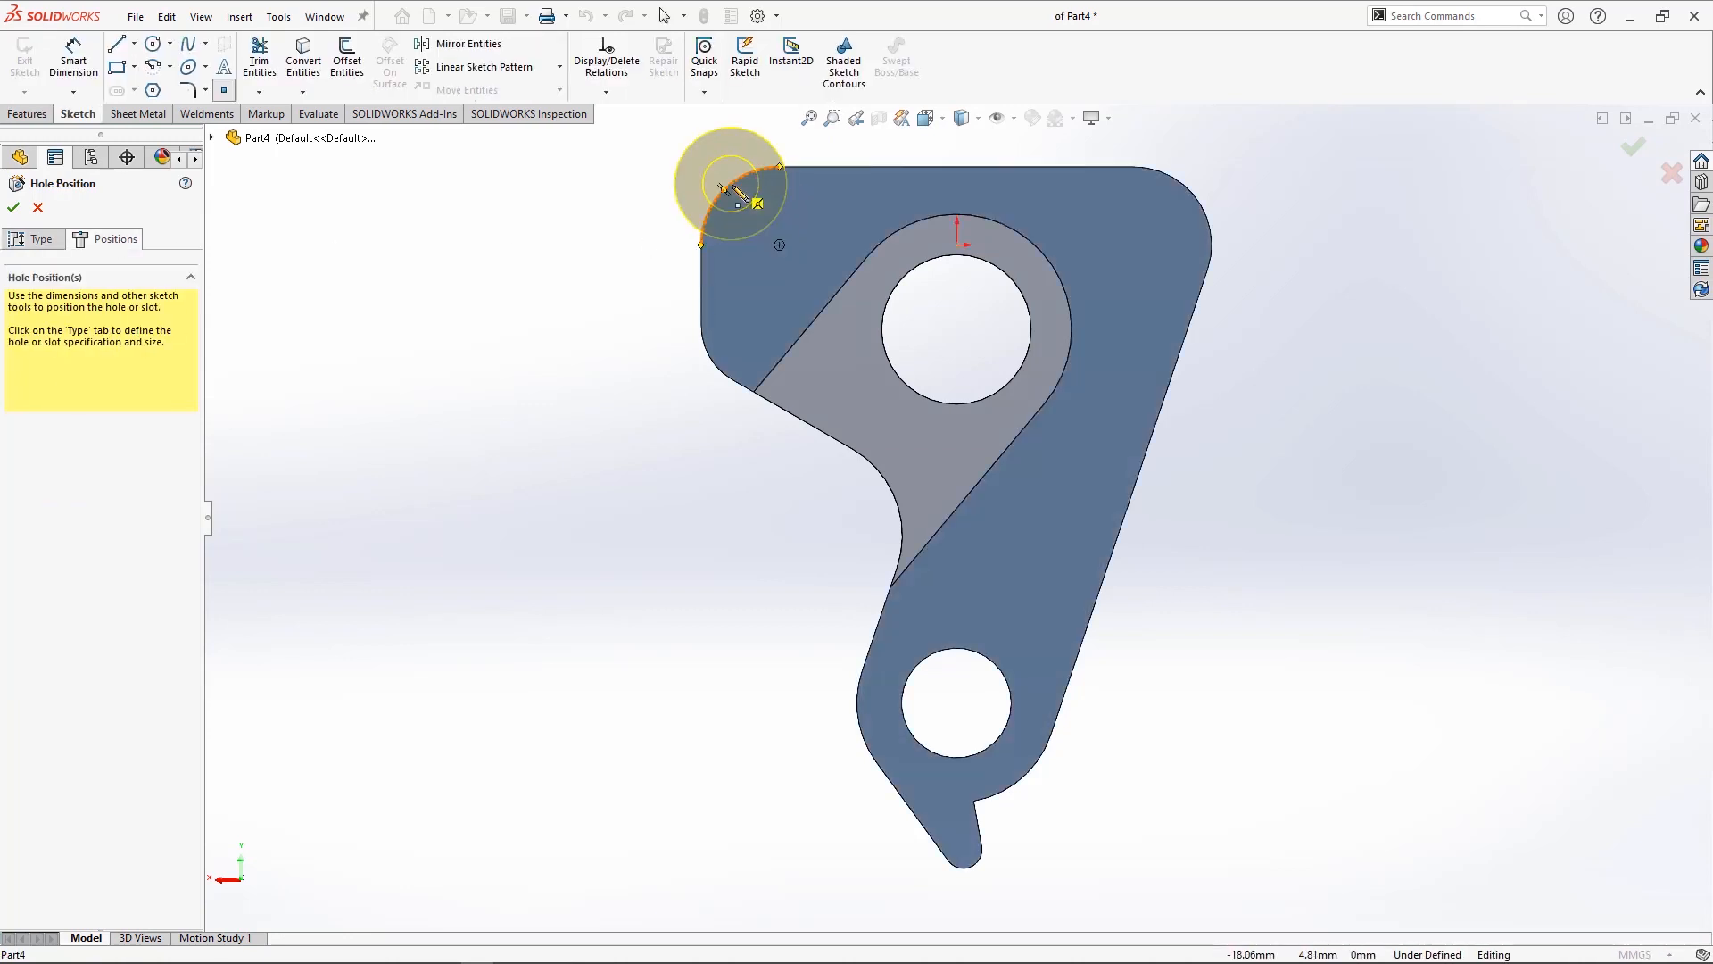
click(779, 245)
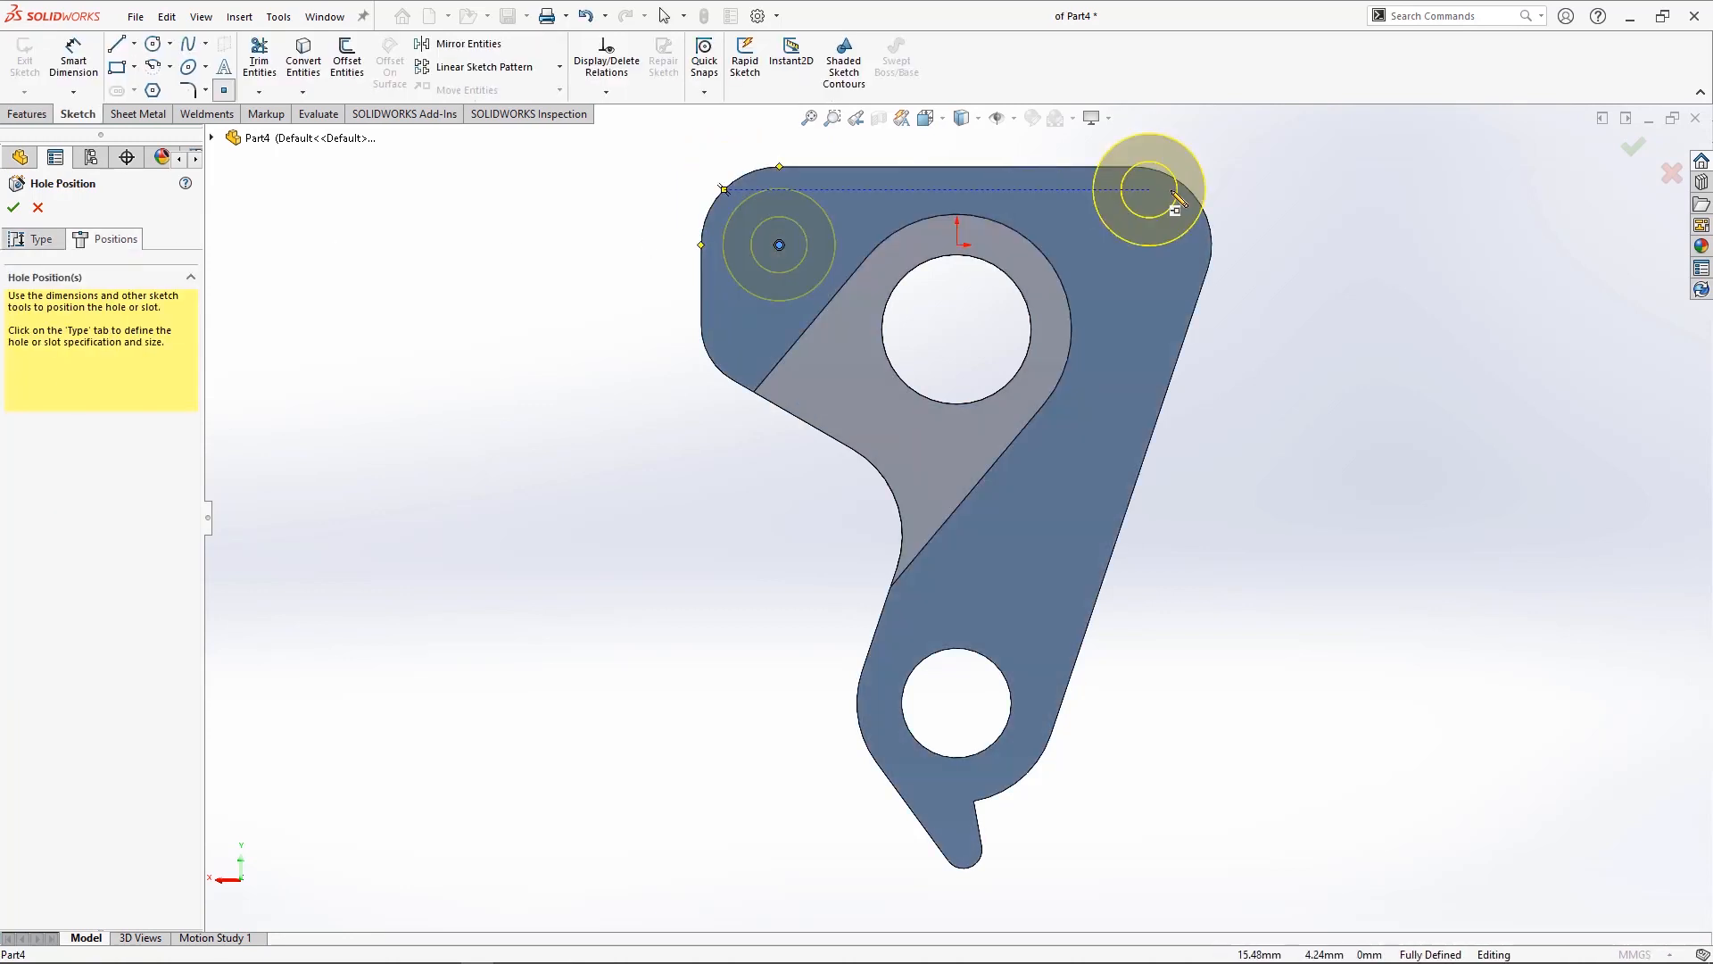
click(1134, 246)
key(Return)
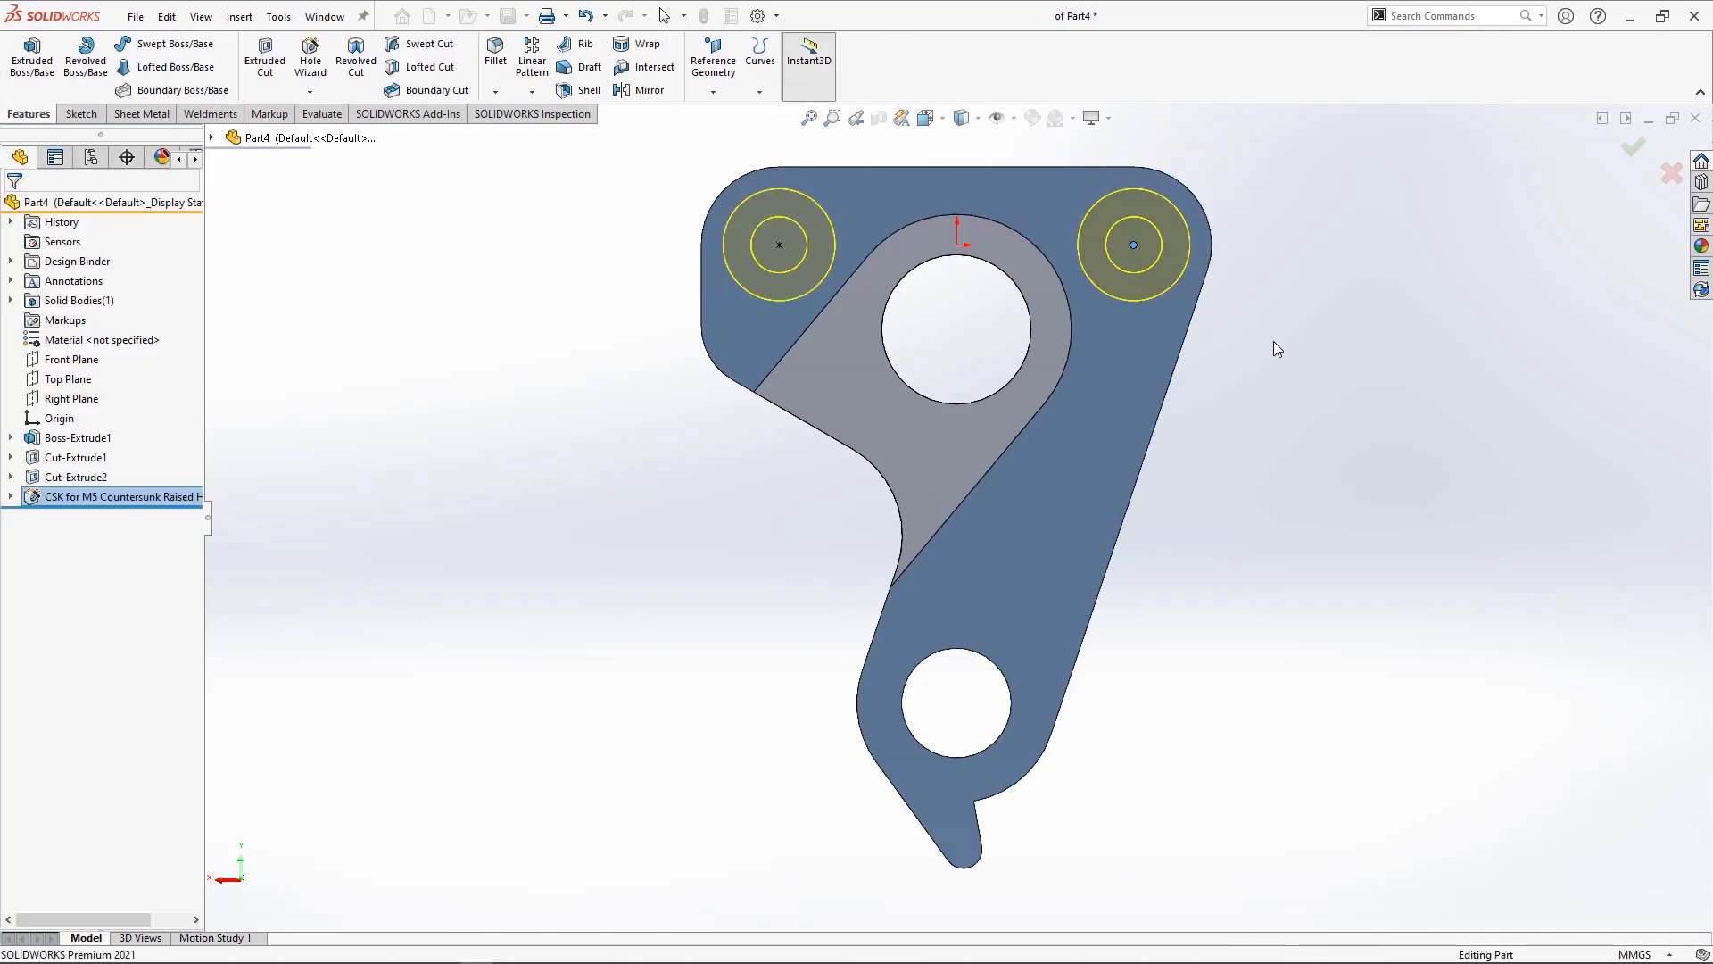
- Start a multi-radius fillet with a 2 mm radius on the short edge at the back slot's upper open end
middle_drag(1275, 464, 1180, 479)
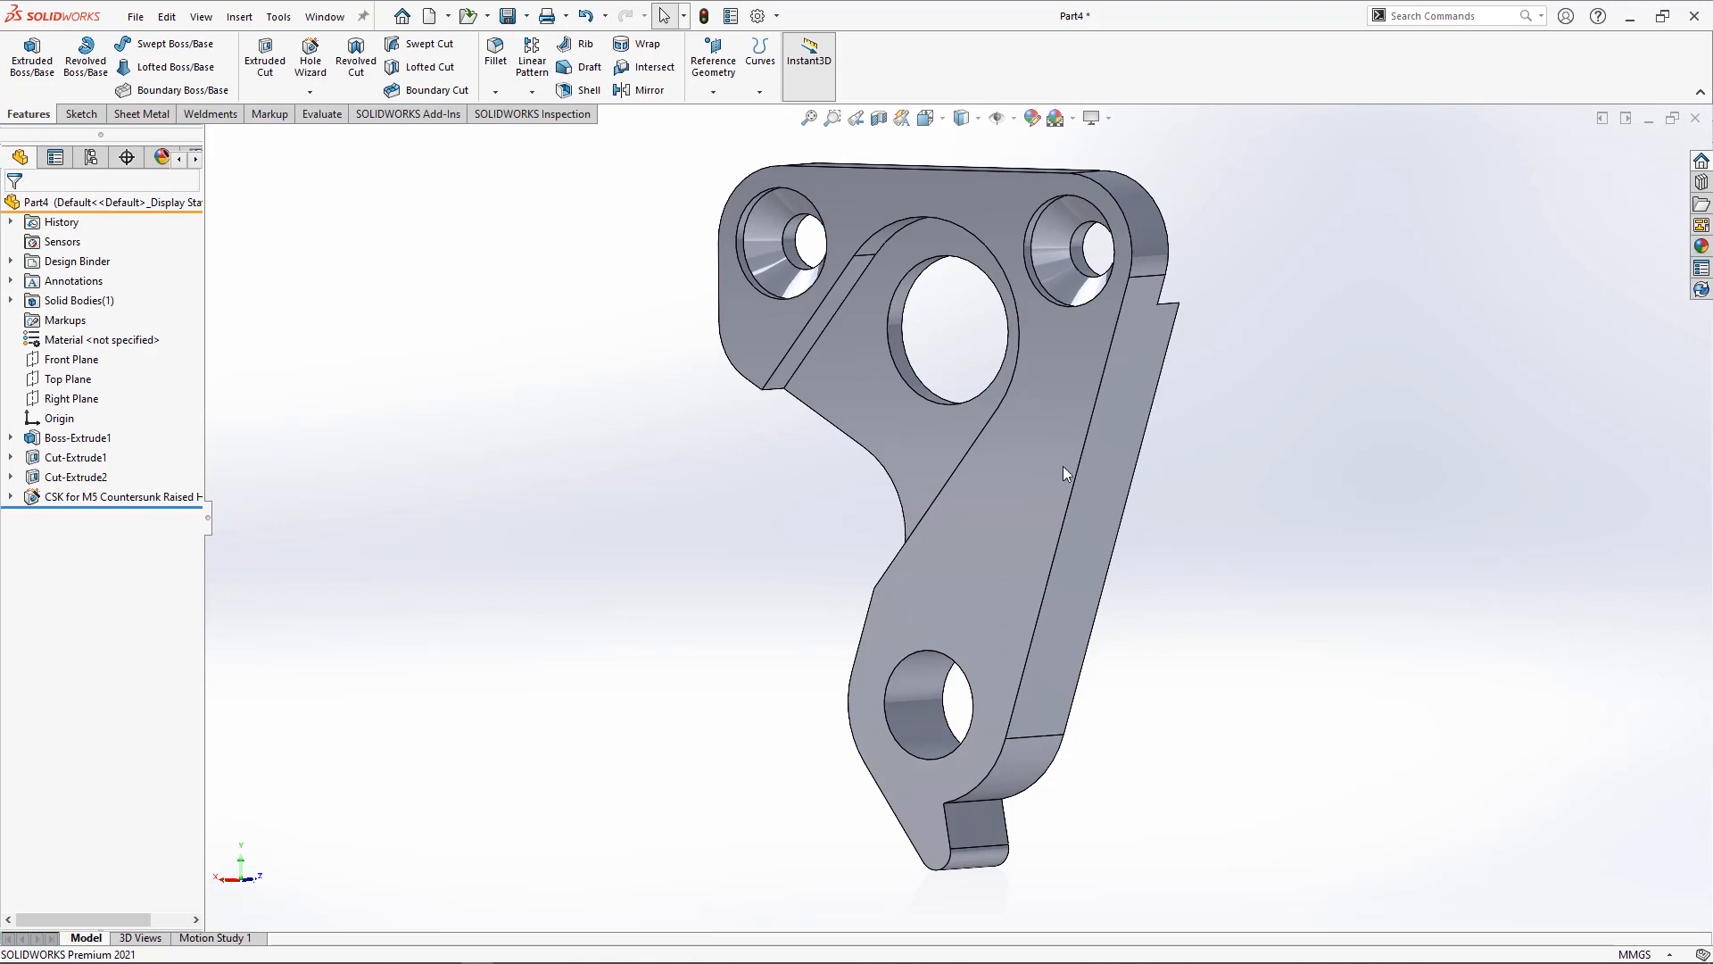
click(782, 391)
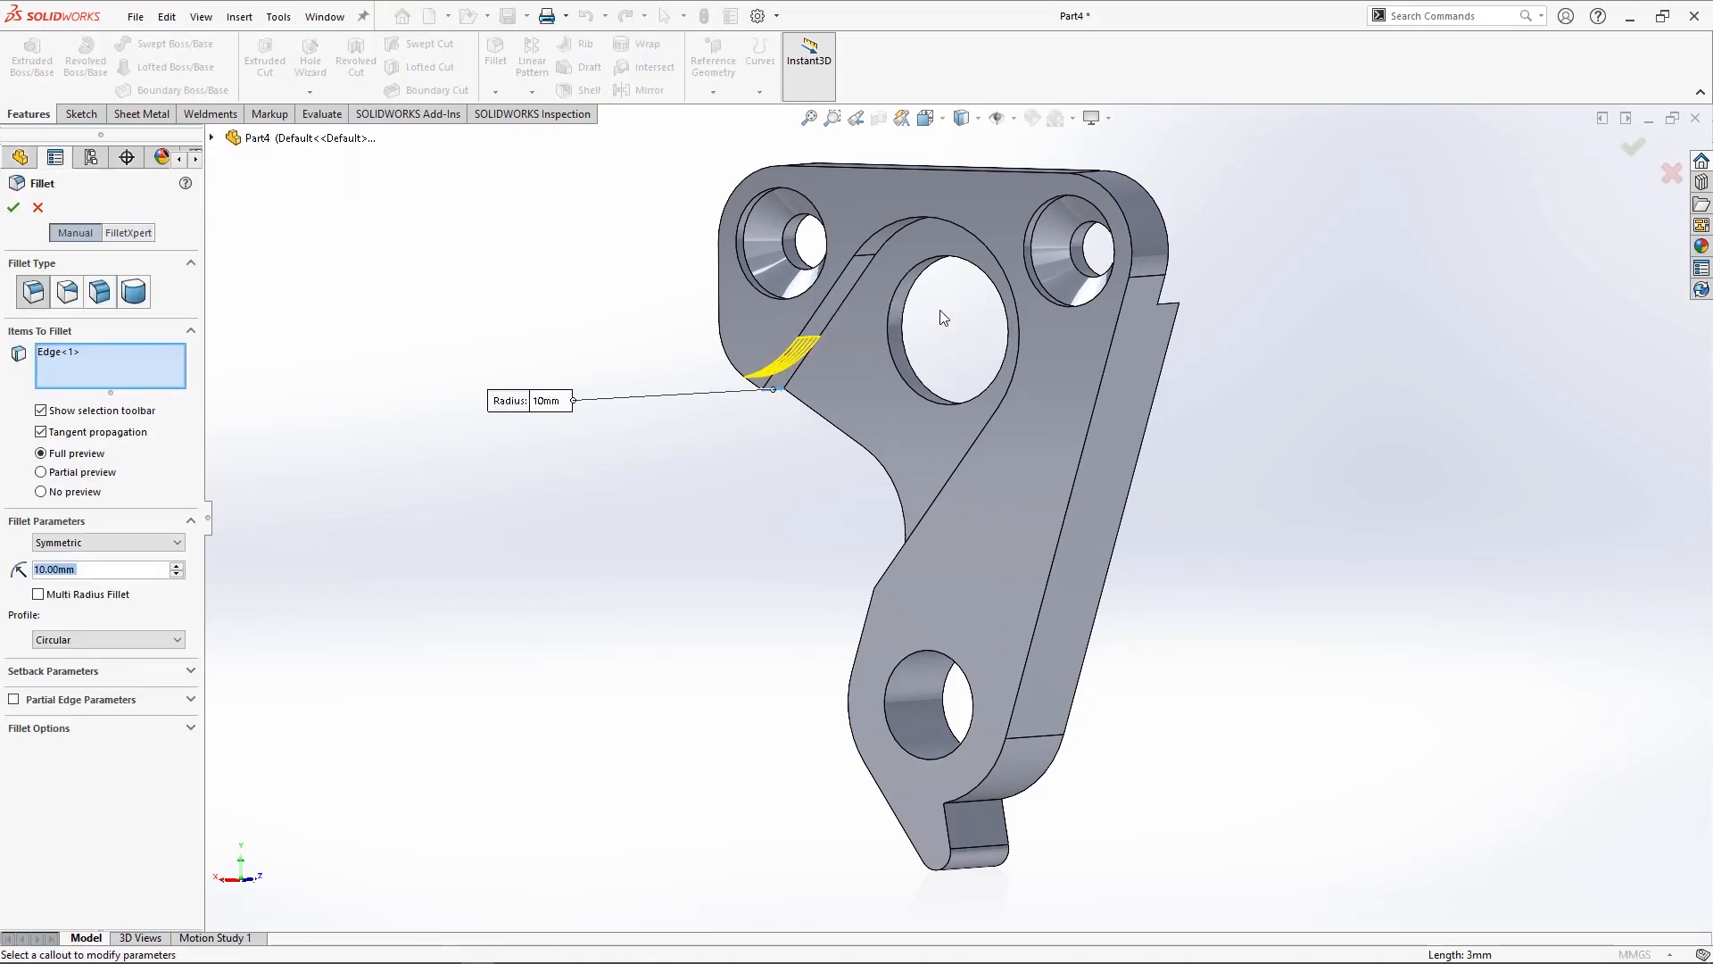
click(559, 408)
text(2)
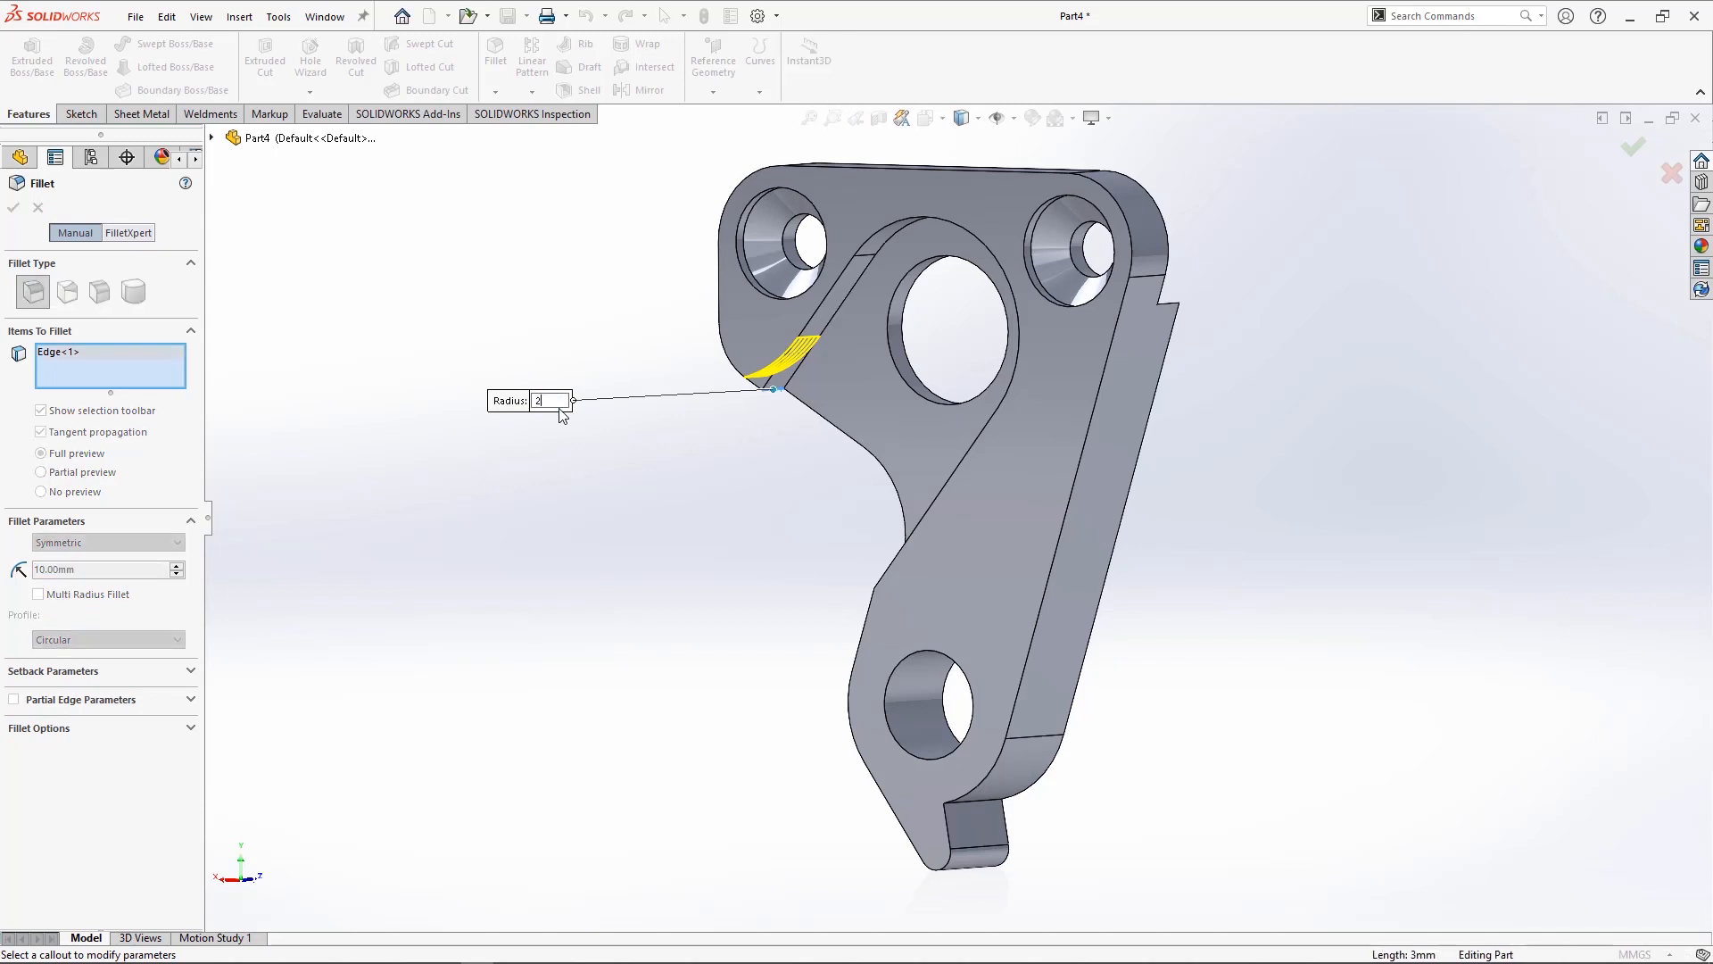
key(Return)
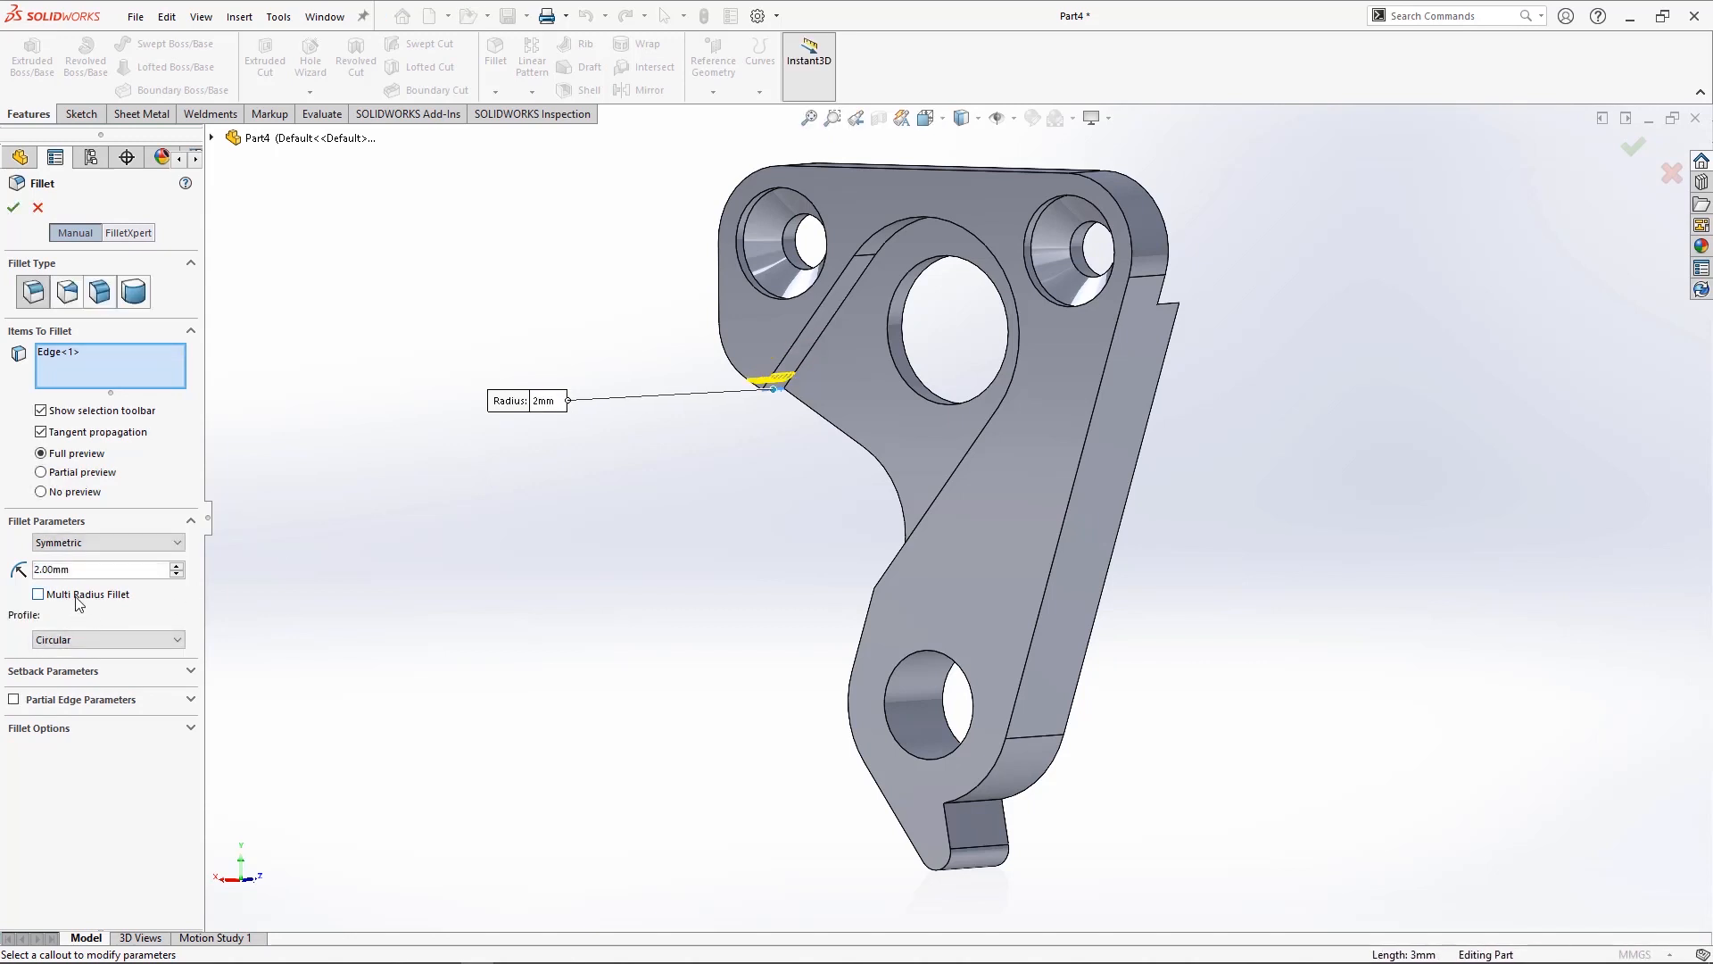
click(77, 598)
- Add the short edge at the back slot's lower open end to the fillet with a 5 mm radius
middle_drag(671, 608, 887, 596)
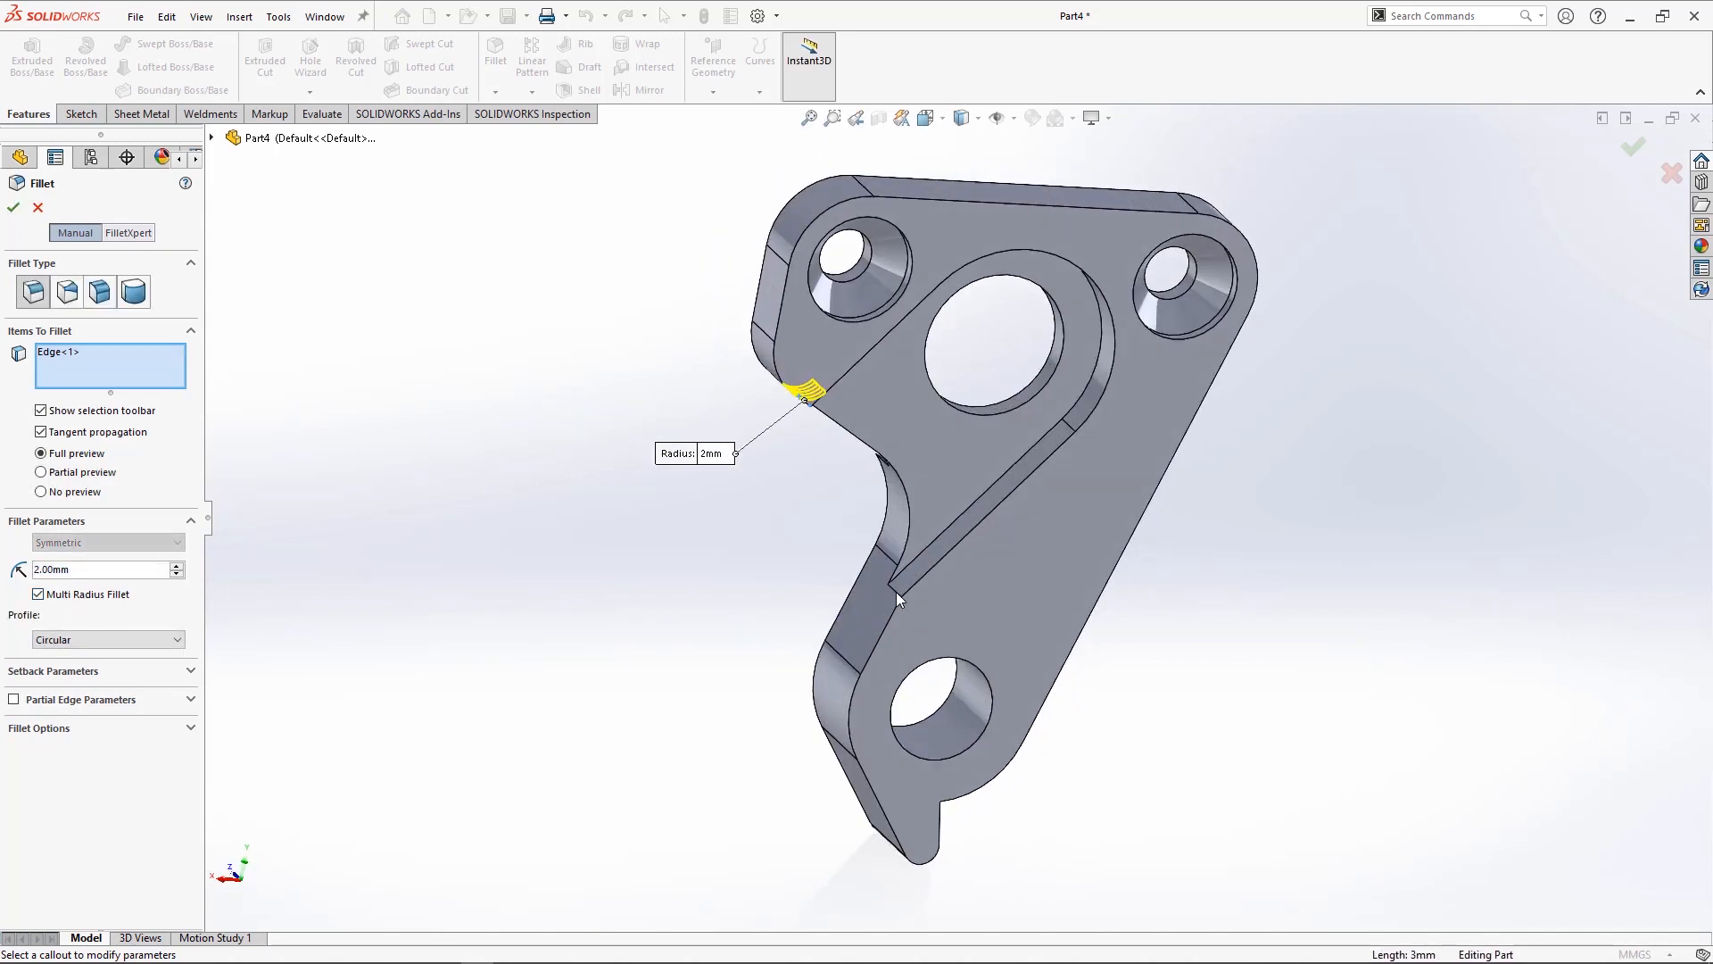
click(896, 592)
click(555, 607)
text(5)
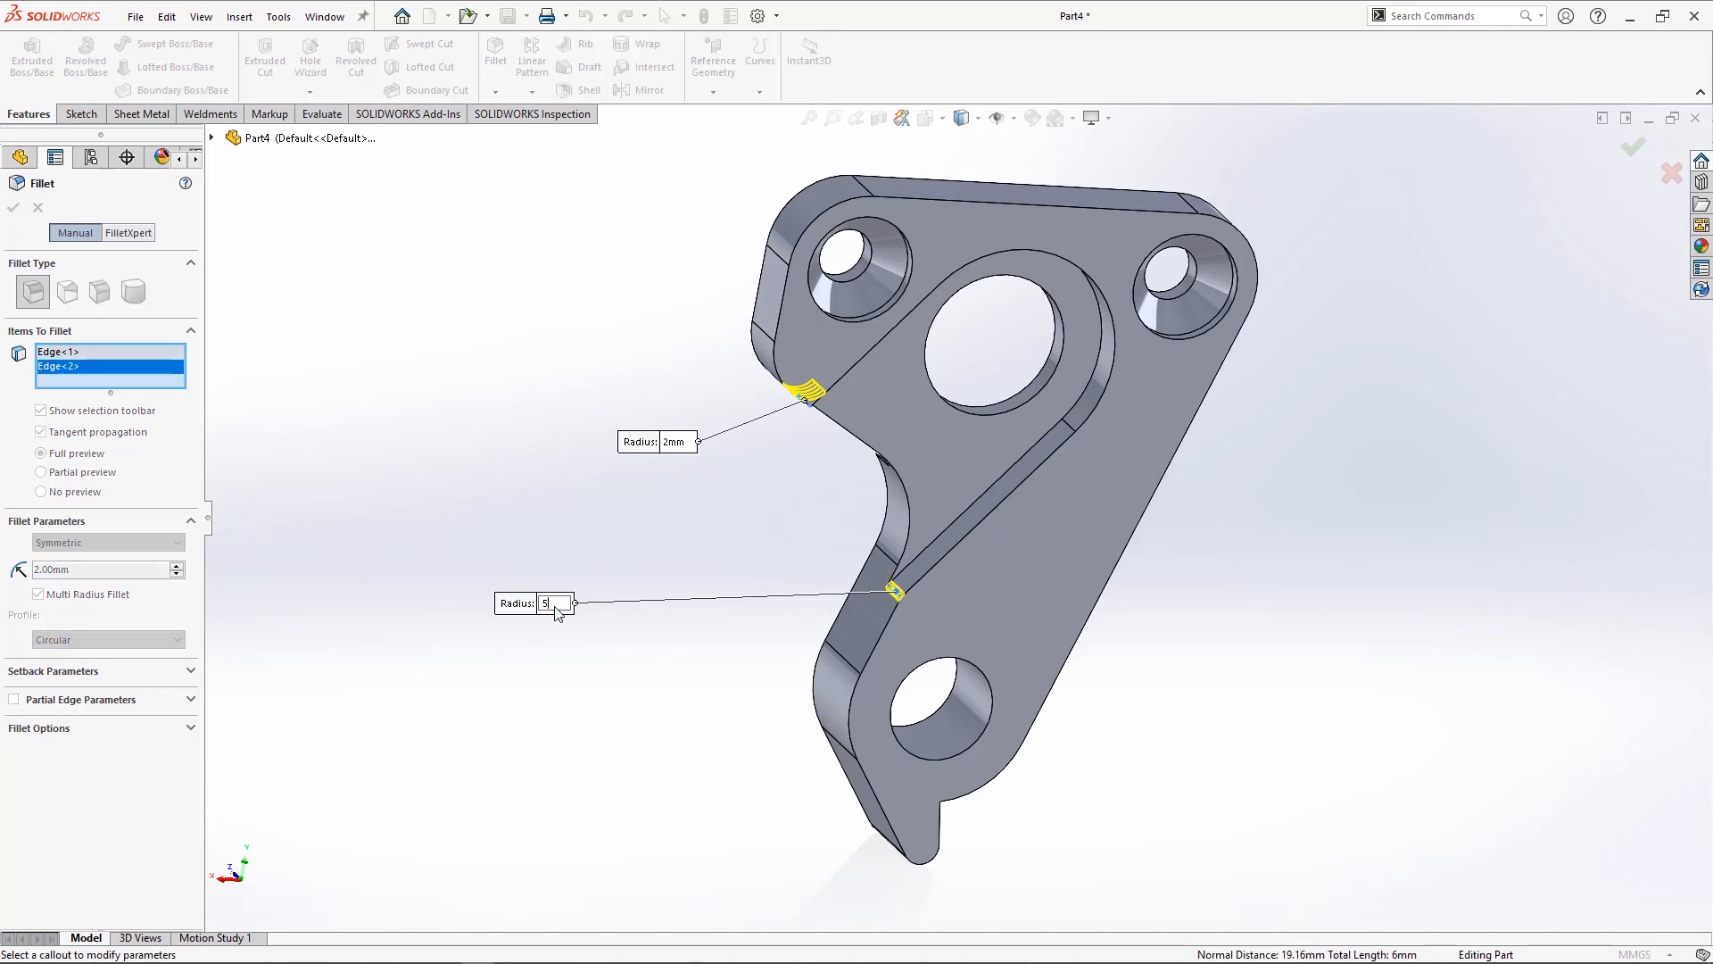
key(Return)
- Add 1 mm fillets to both ends of the front step and the inner corner of the bottom tail, completing the multi-radius fillet
middle_drag(780, 711, 1071, 707)
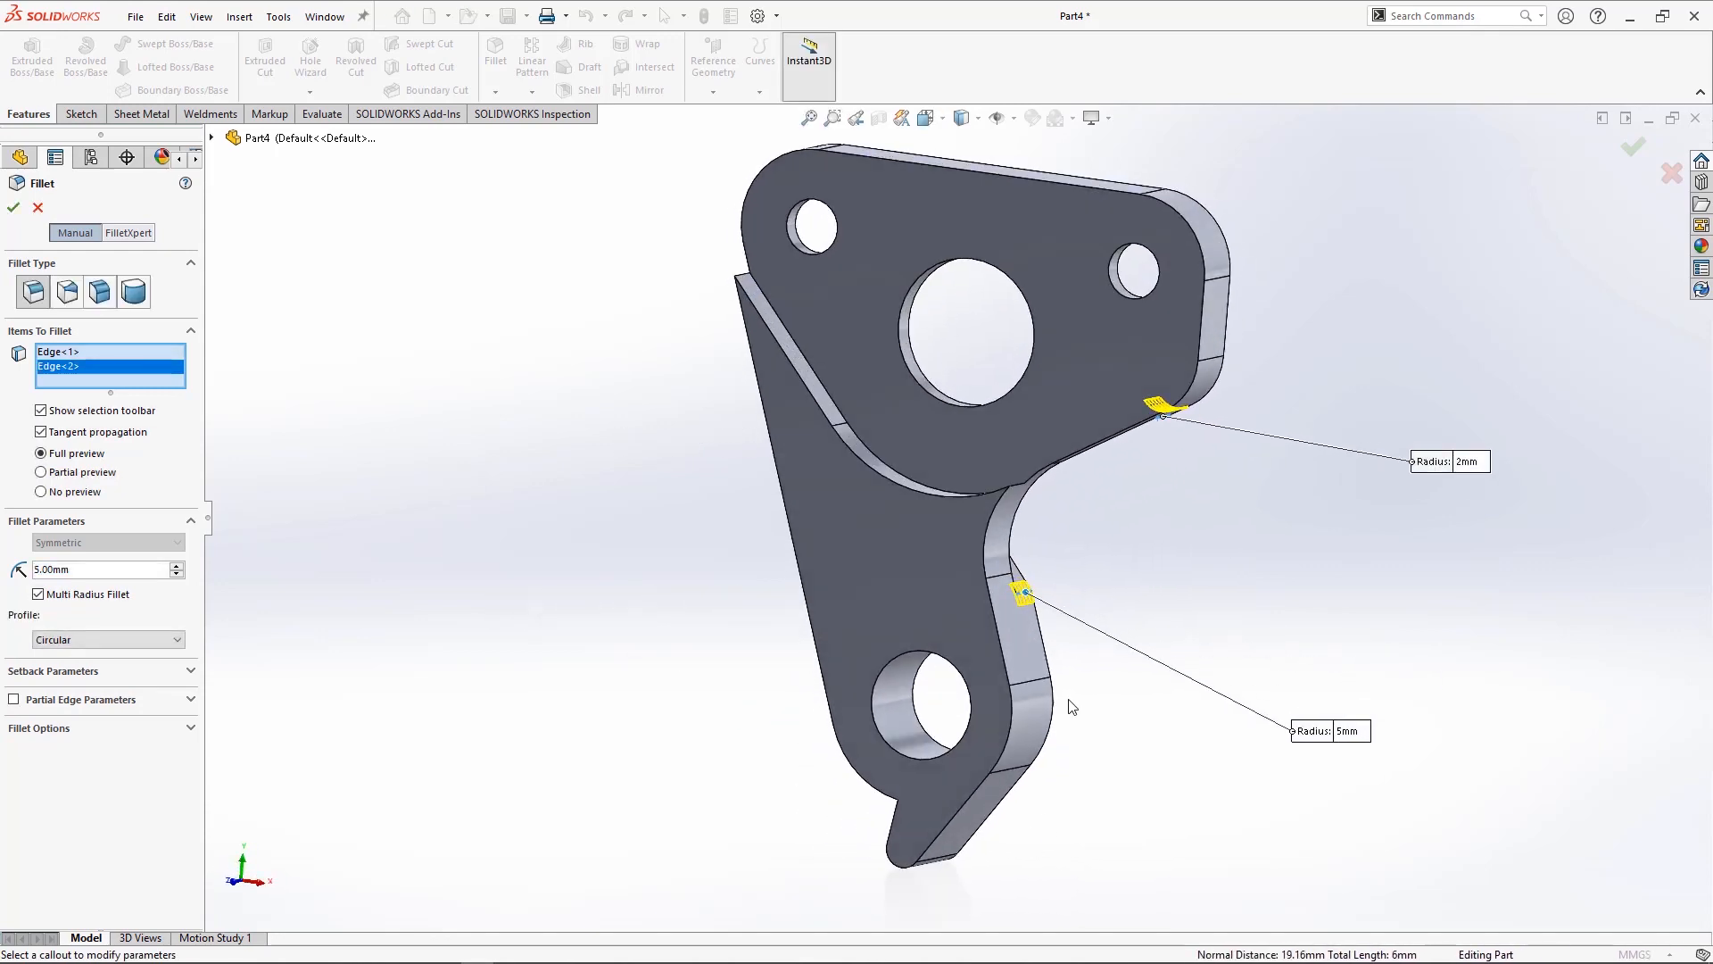
click(739, 275)
click(593, 288)
text(1)
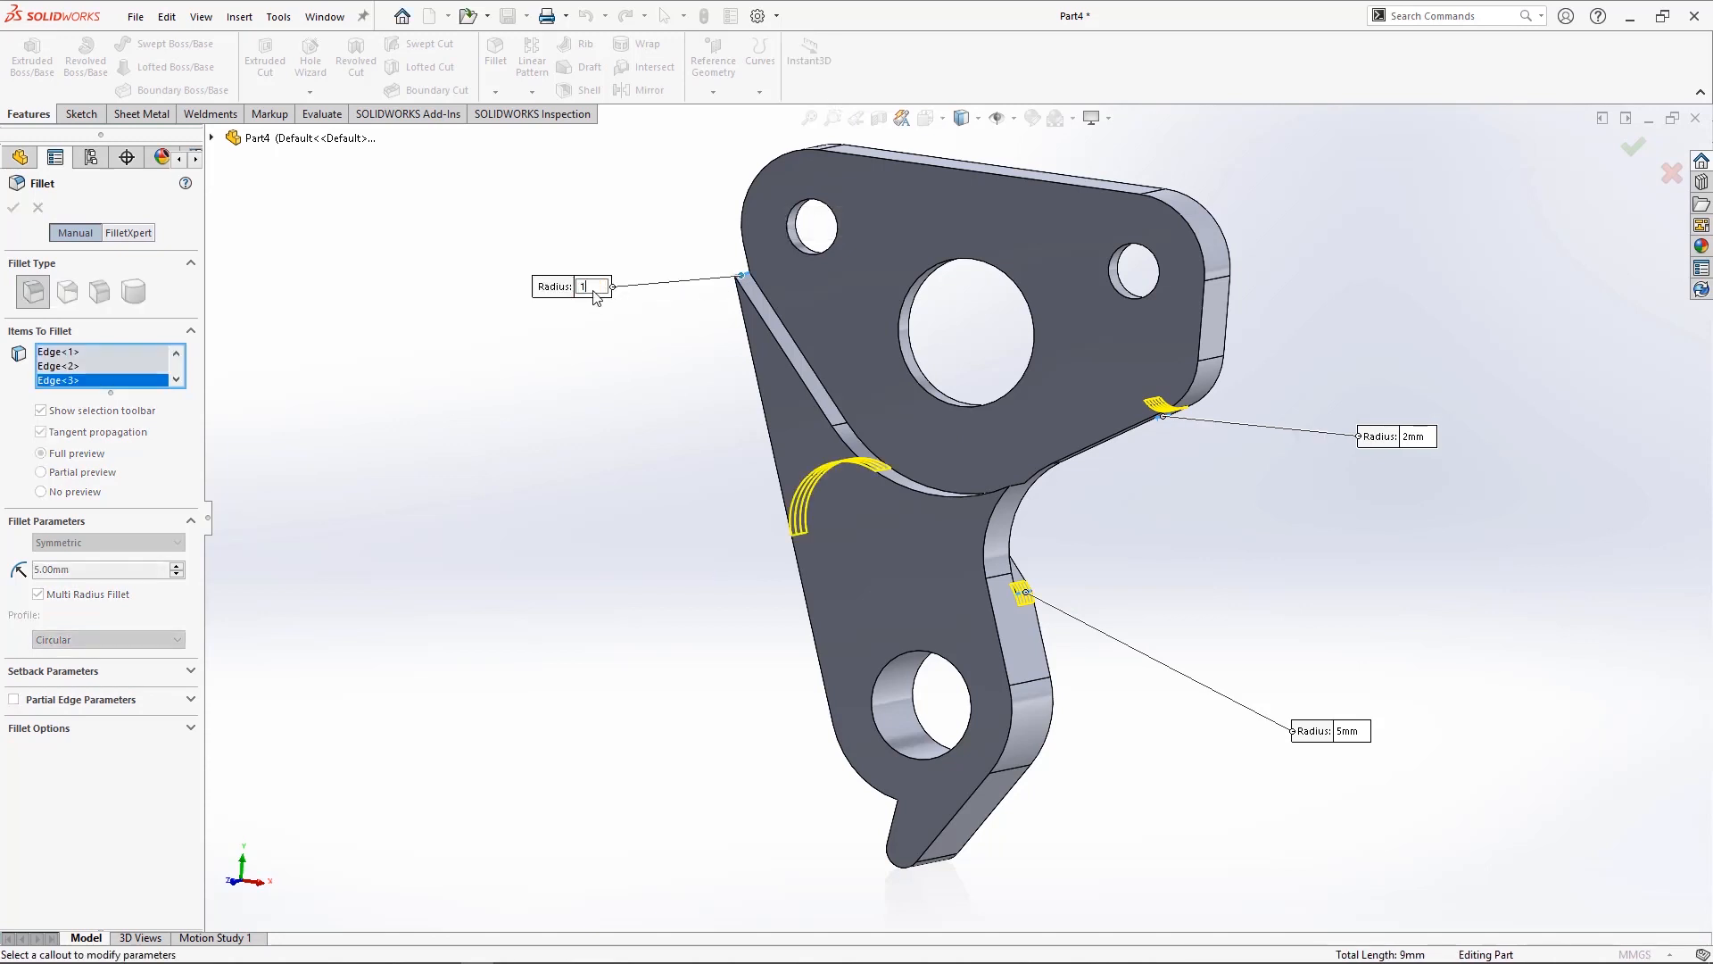
key(Return)
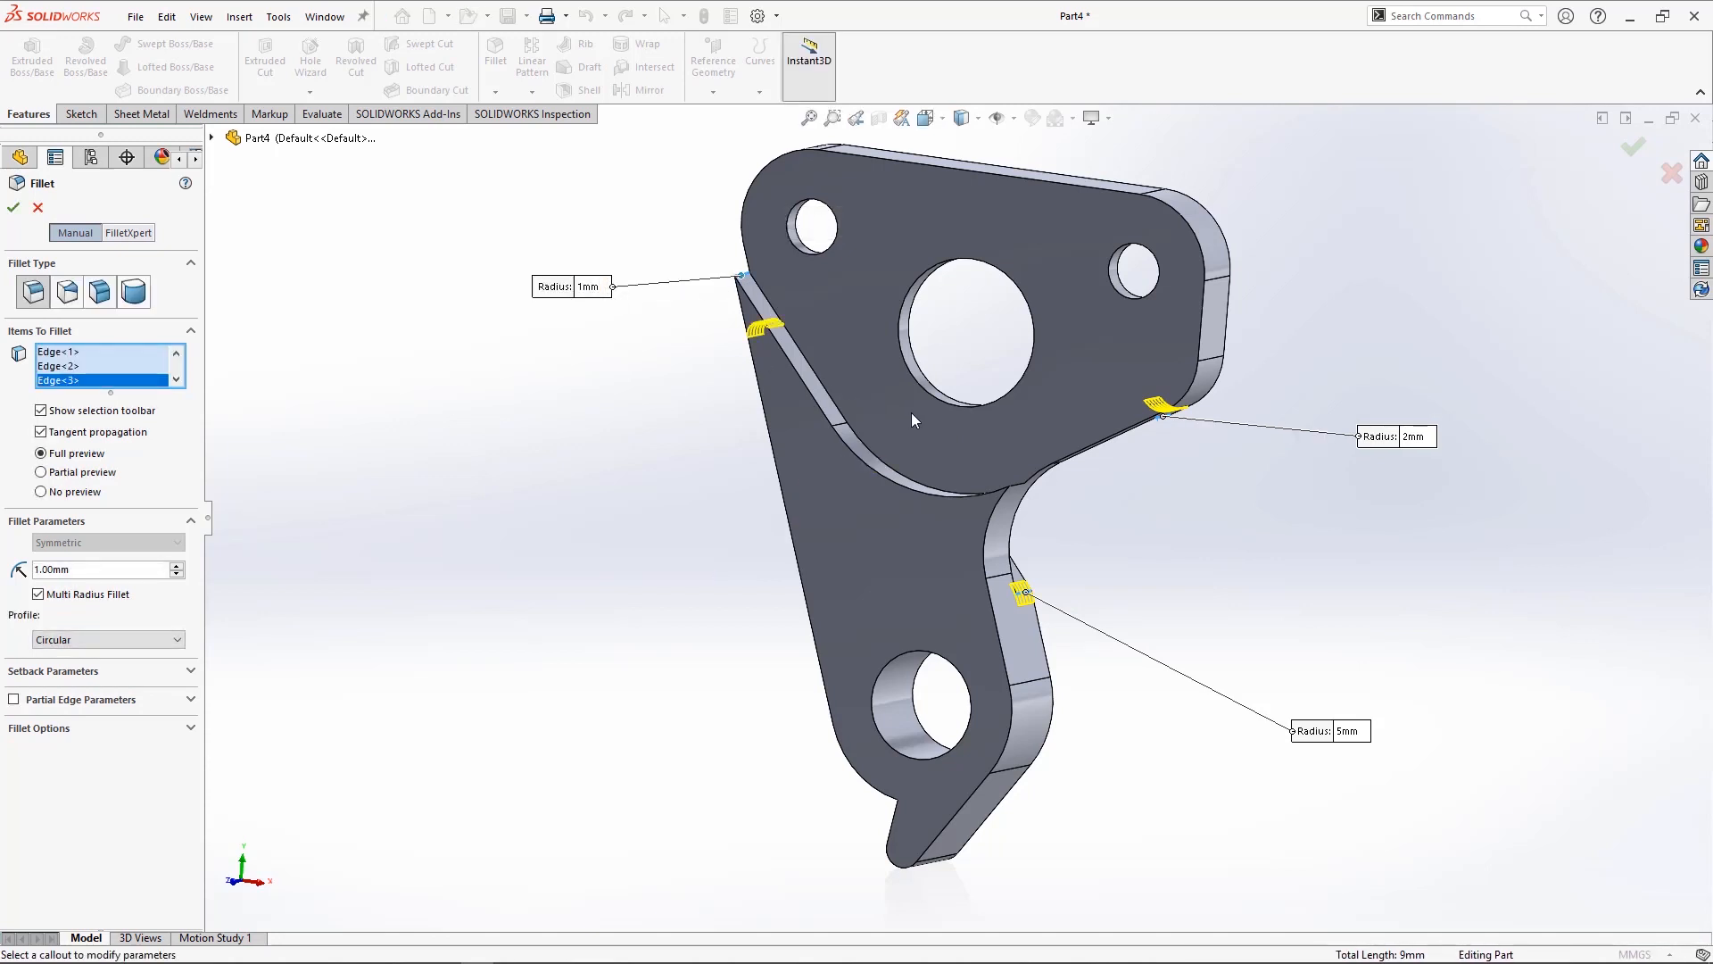
click(1018, 484)
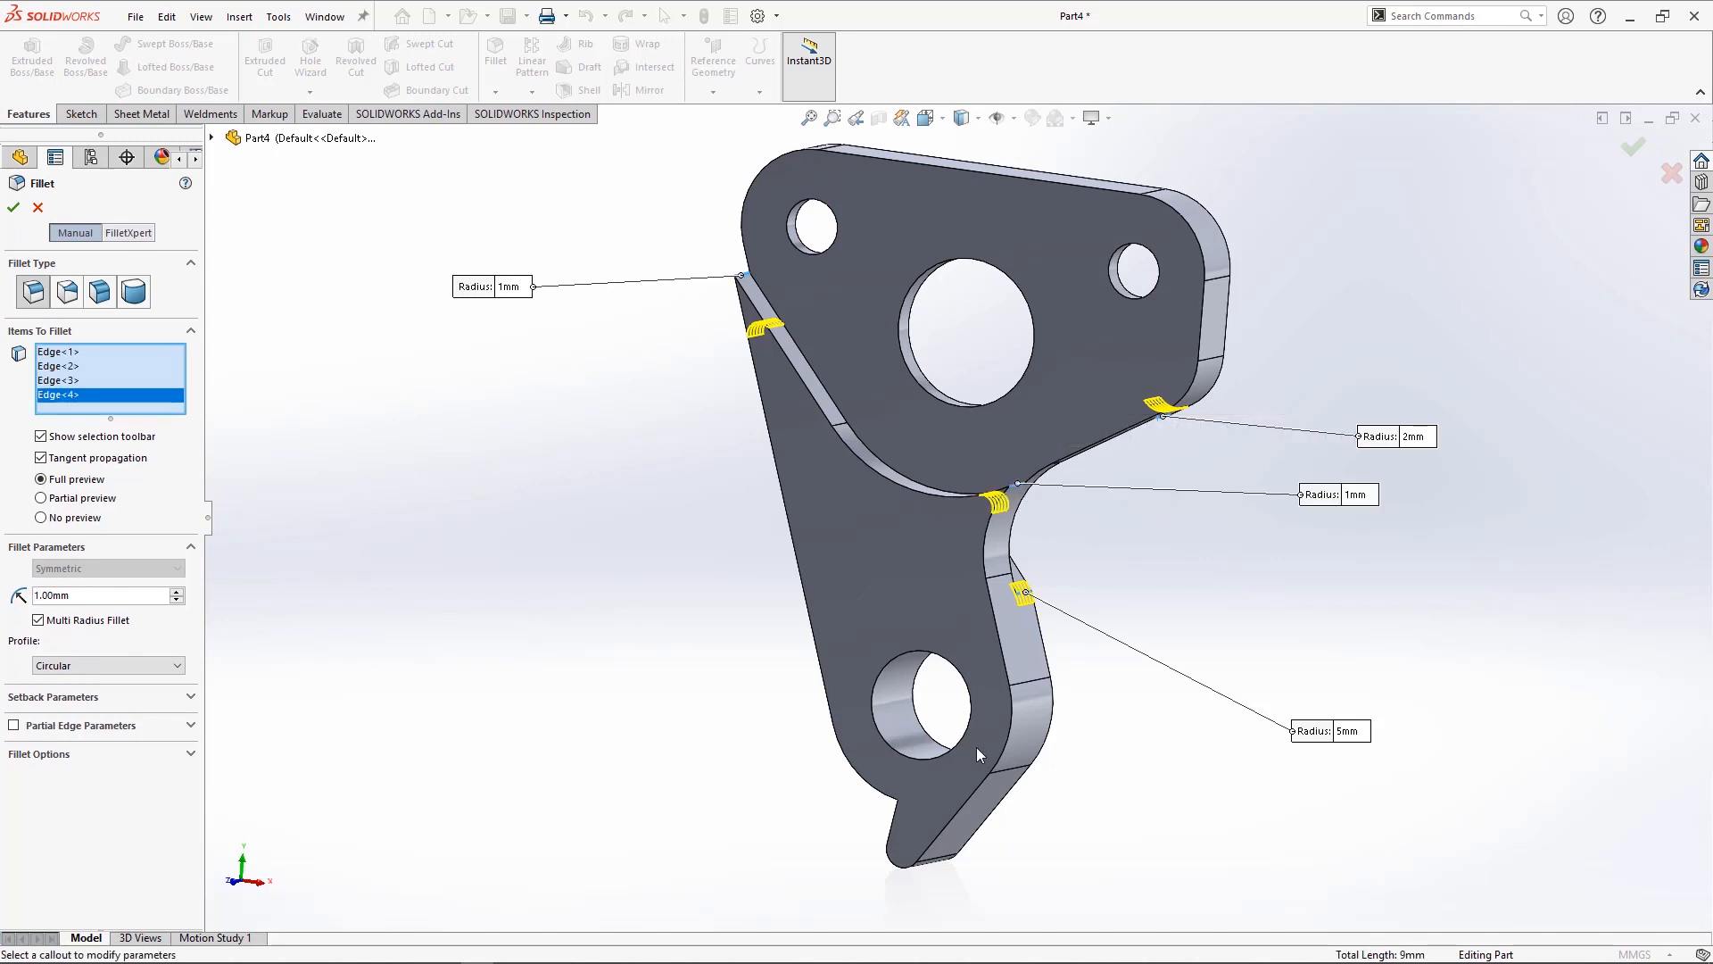
click(901, 796)
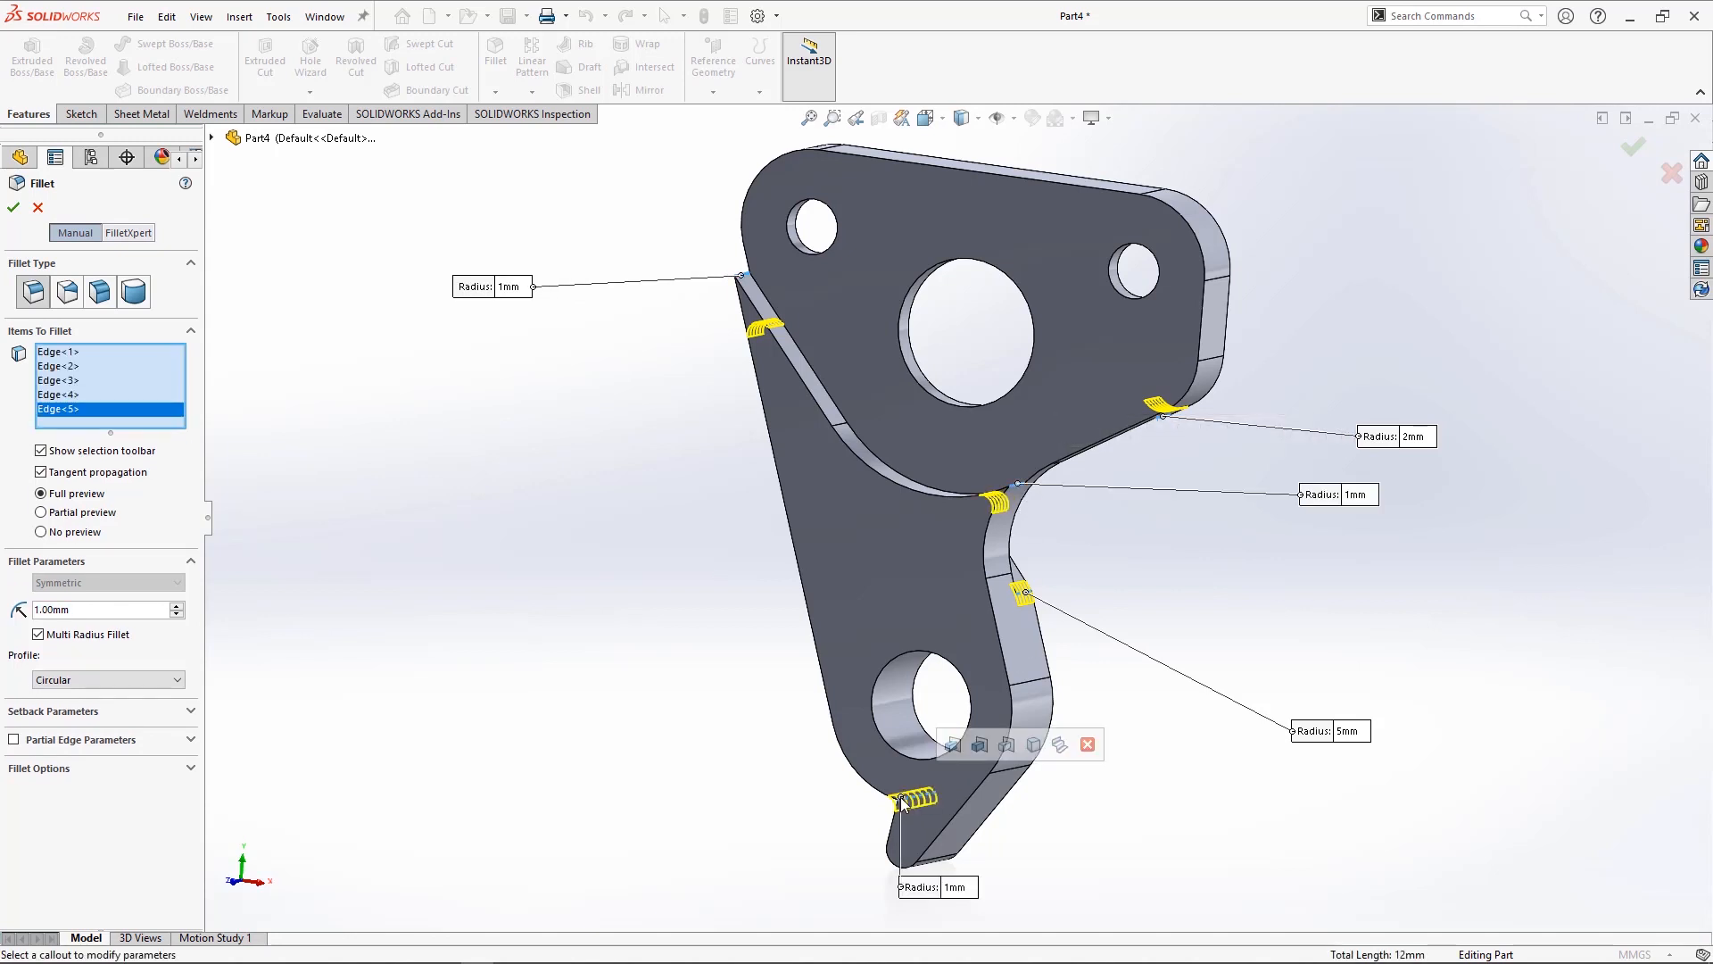
key(Return)
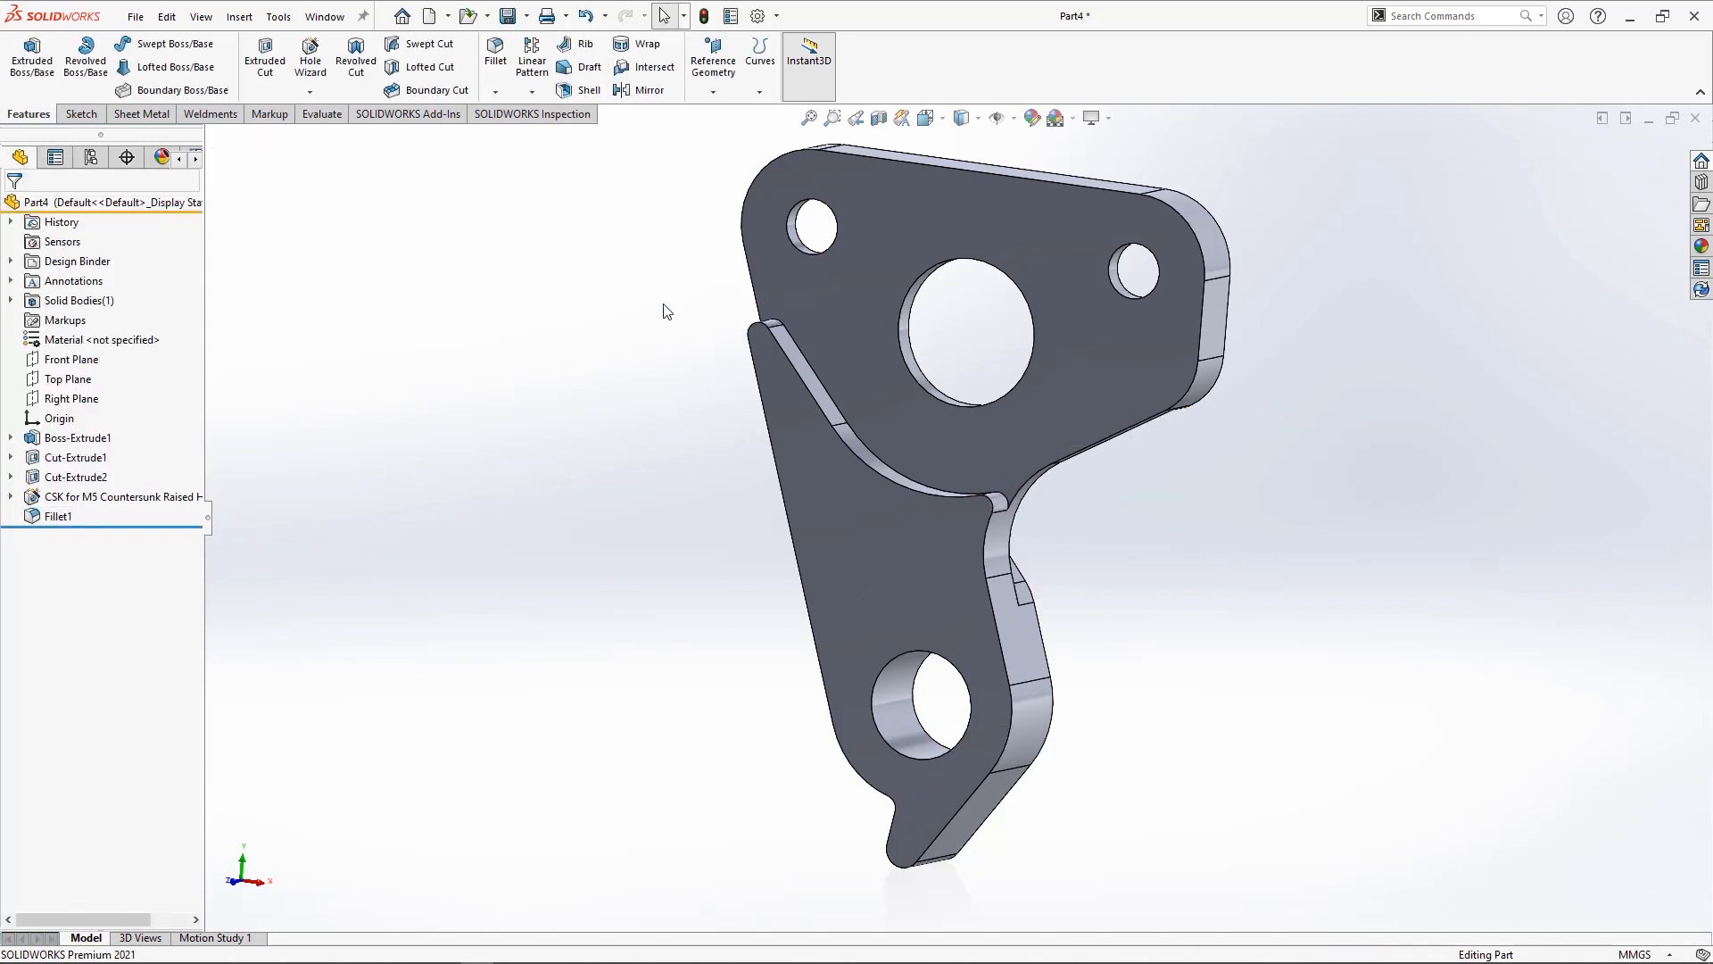
- Set up a 0.5 mm, 45° chamfer on the front's lower face outline, lower hole edge and upper face outline
click(496, 92)
click(530, 133)
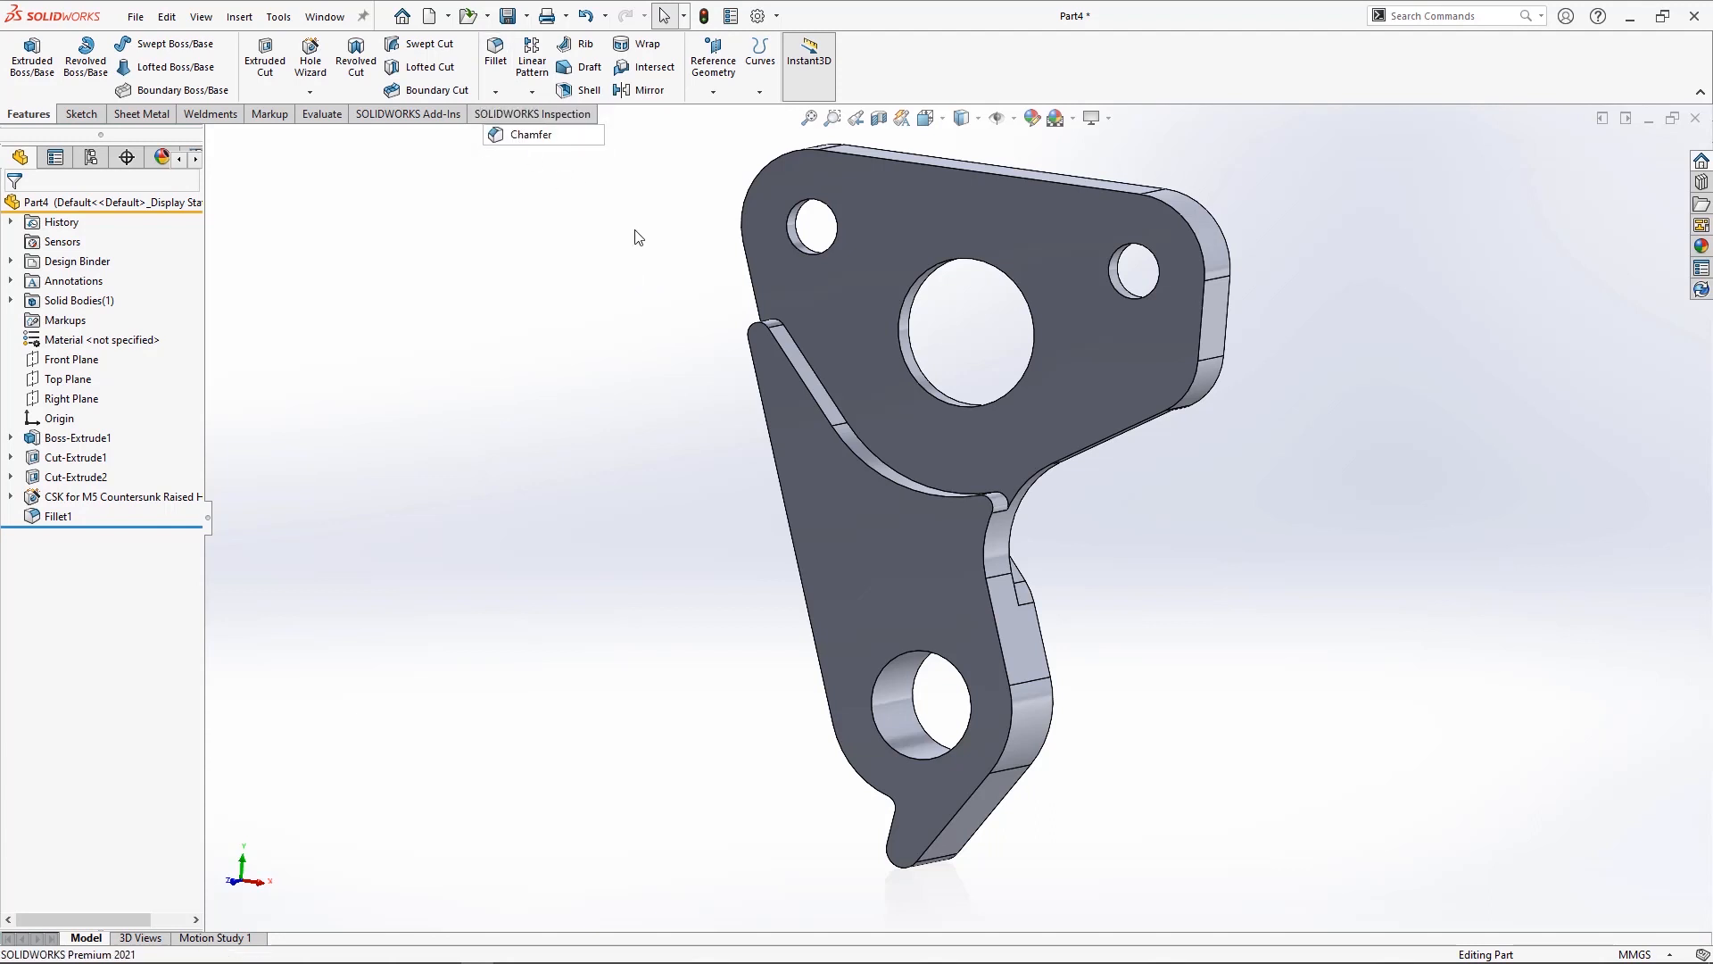
click(801, 378)
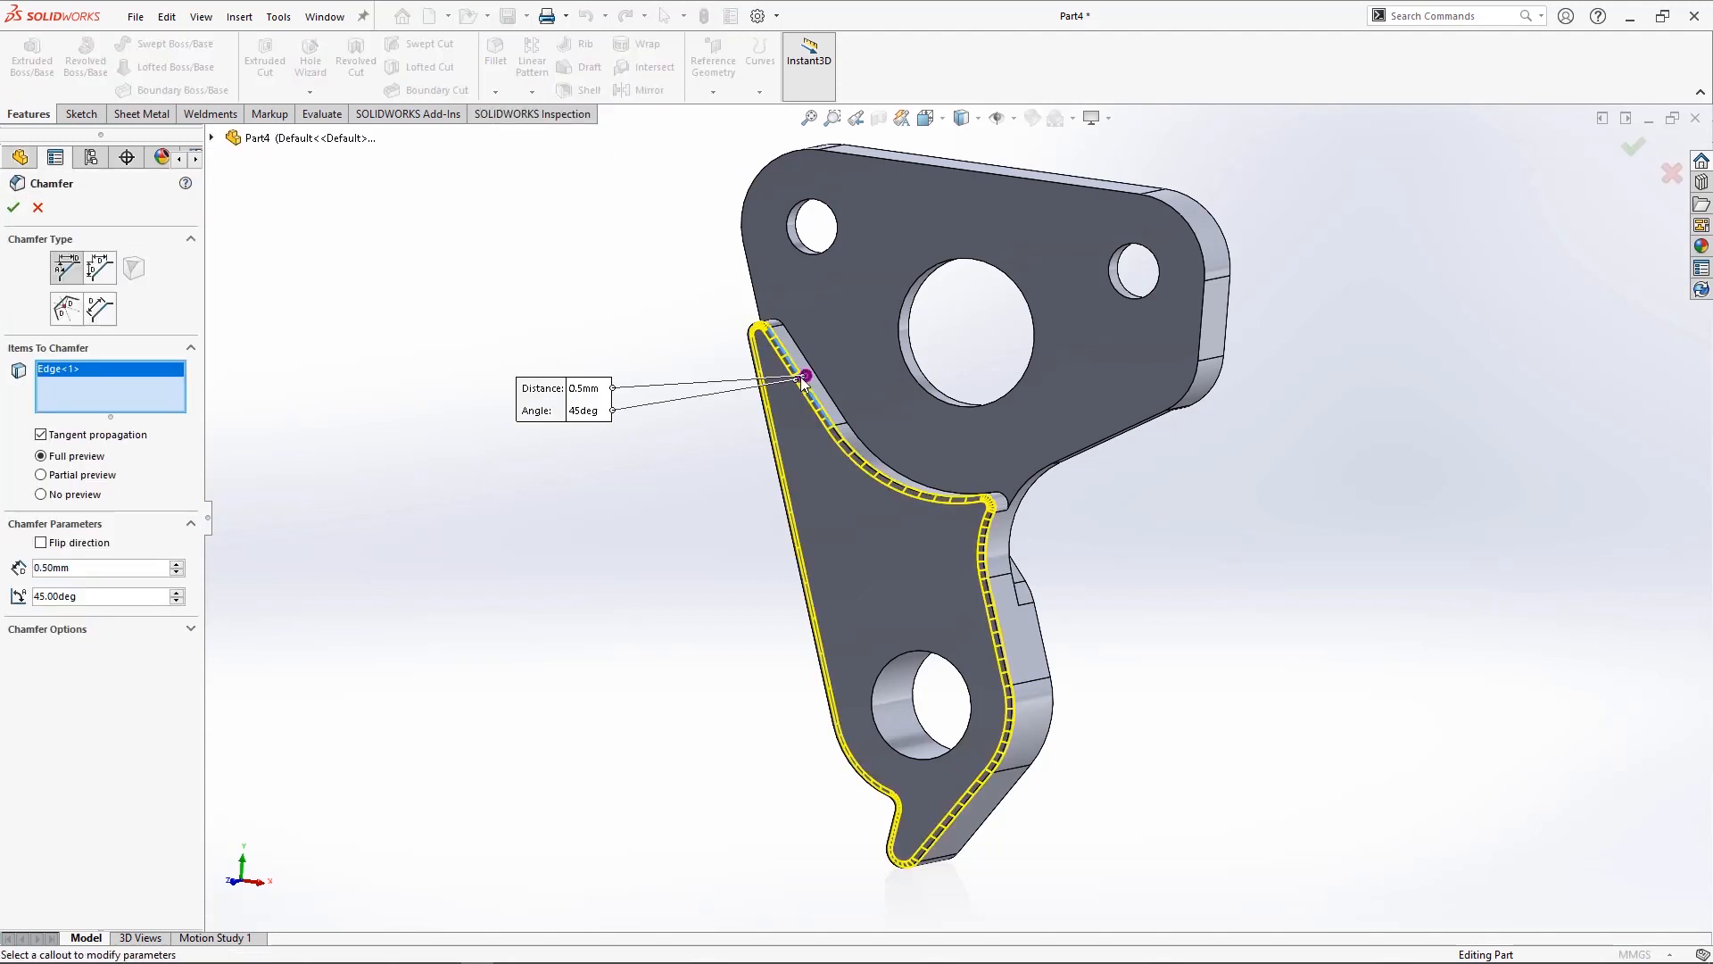
click(930, 658)
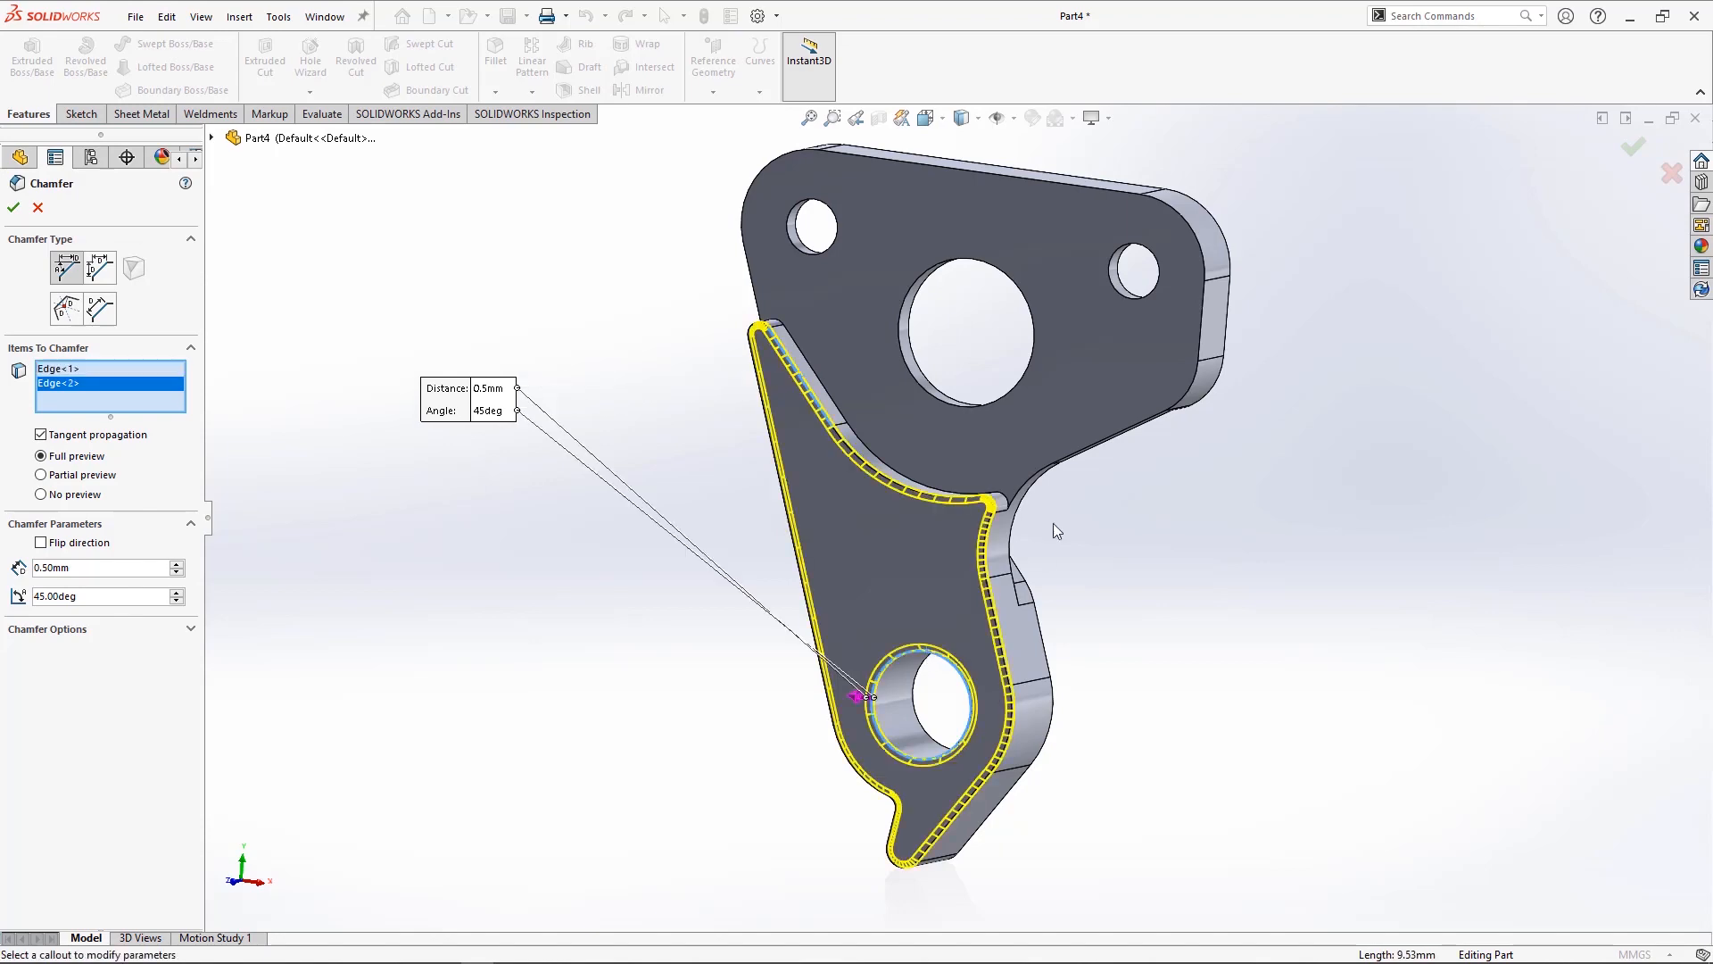
click(1060, 463)
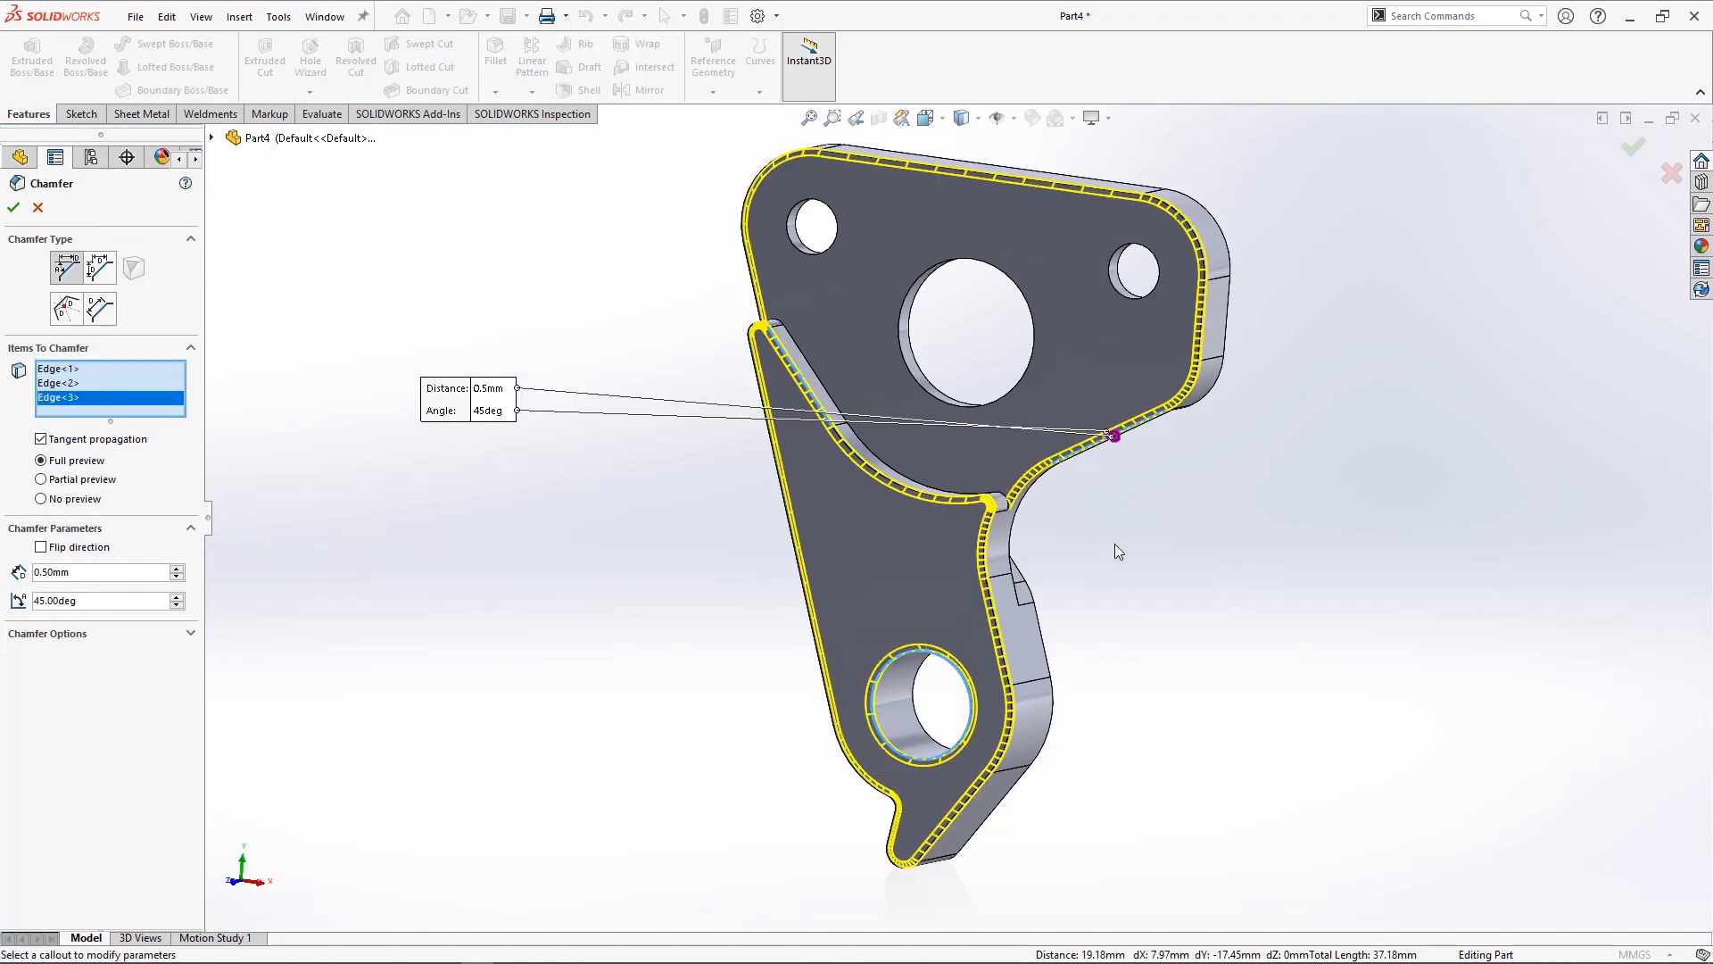
- Add the back side's lower hole edge and raised face outline to the chamfer and apply it
middle_drag(1119, 563, 830, 566)
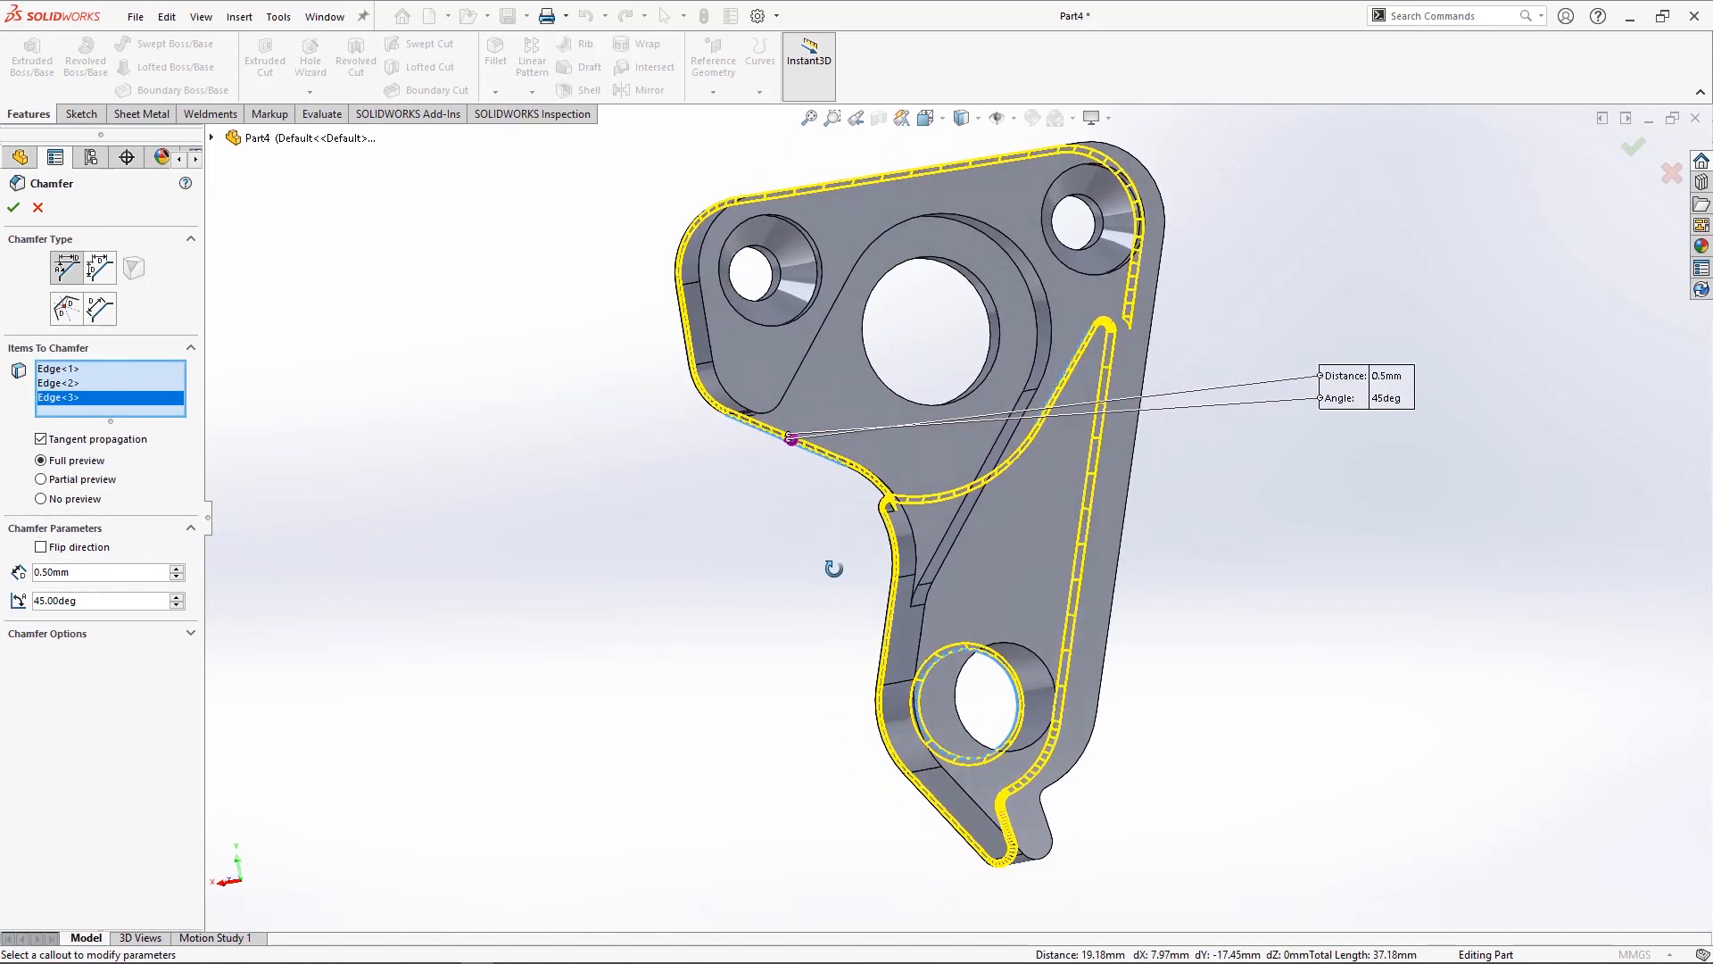
click(1015, 645)
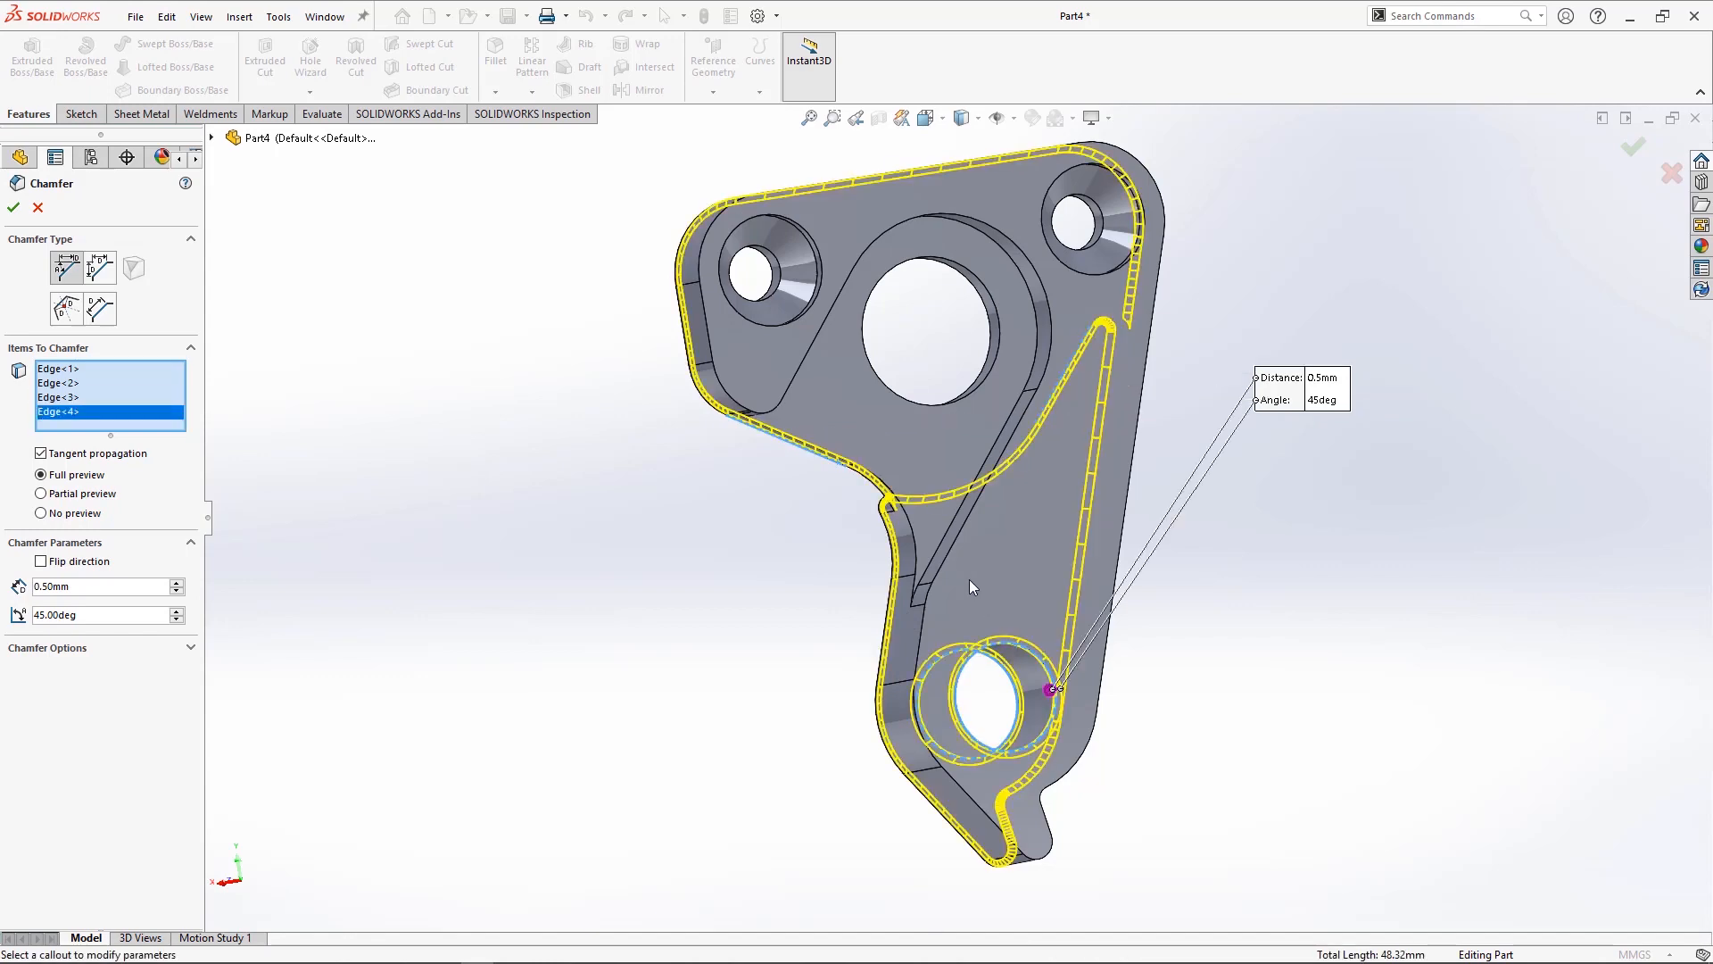
click(950, 553)
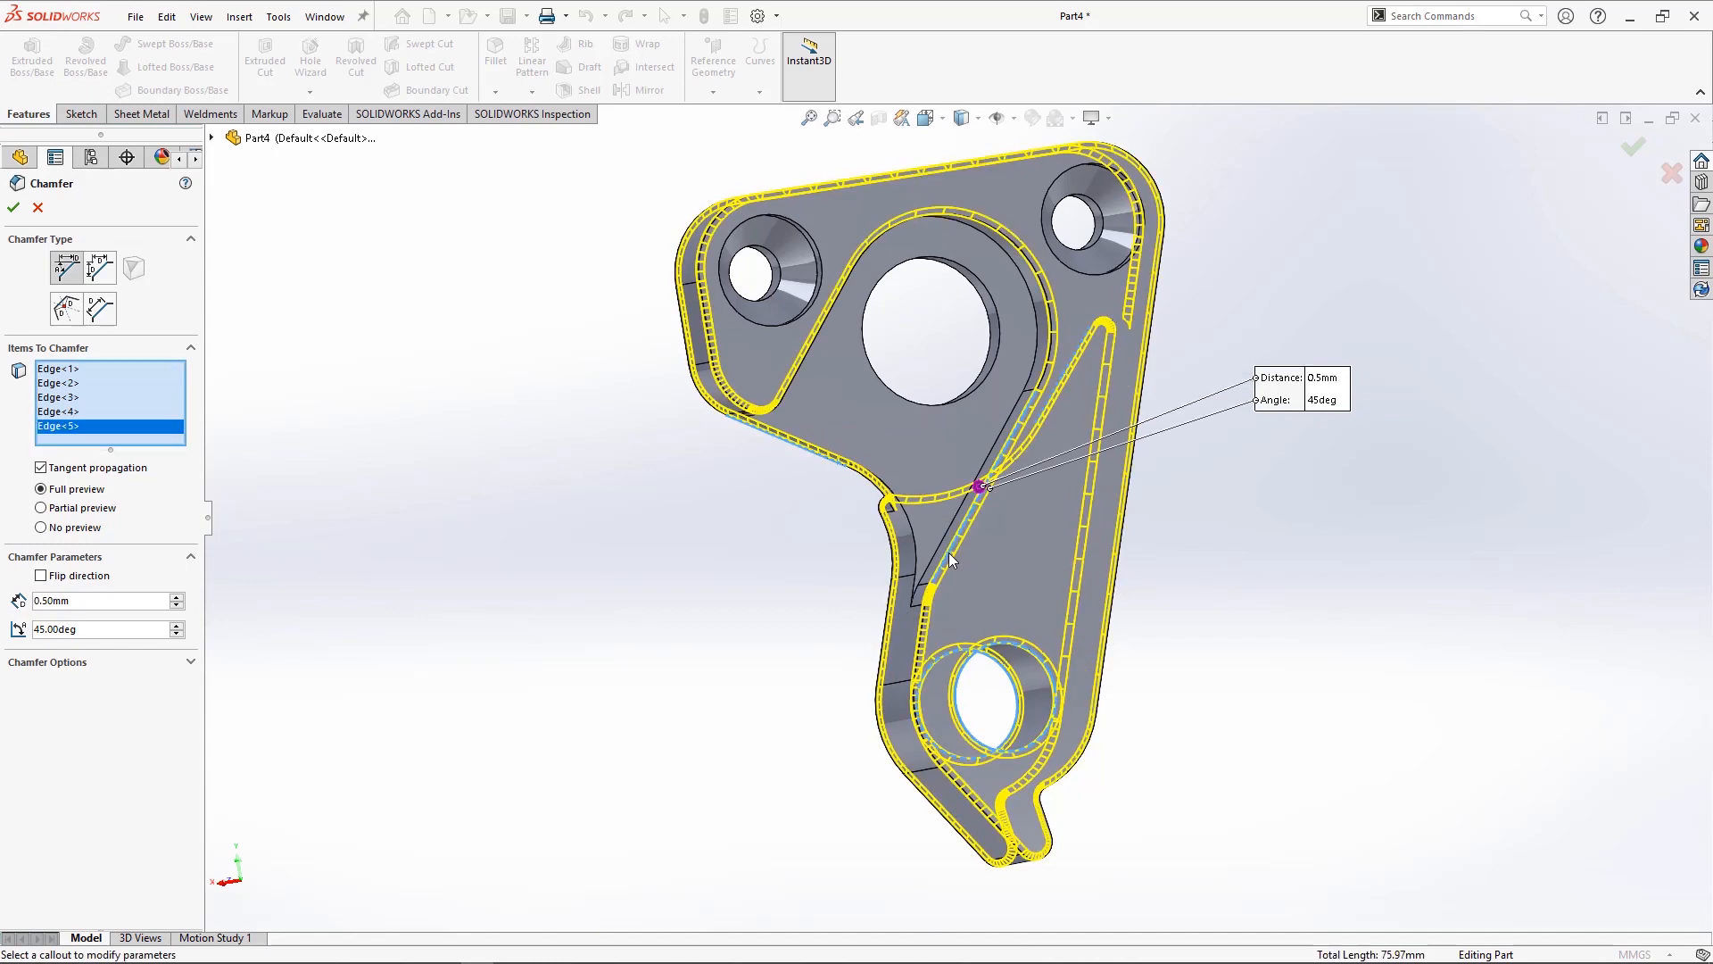
right_click(950, 553)
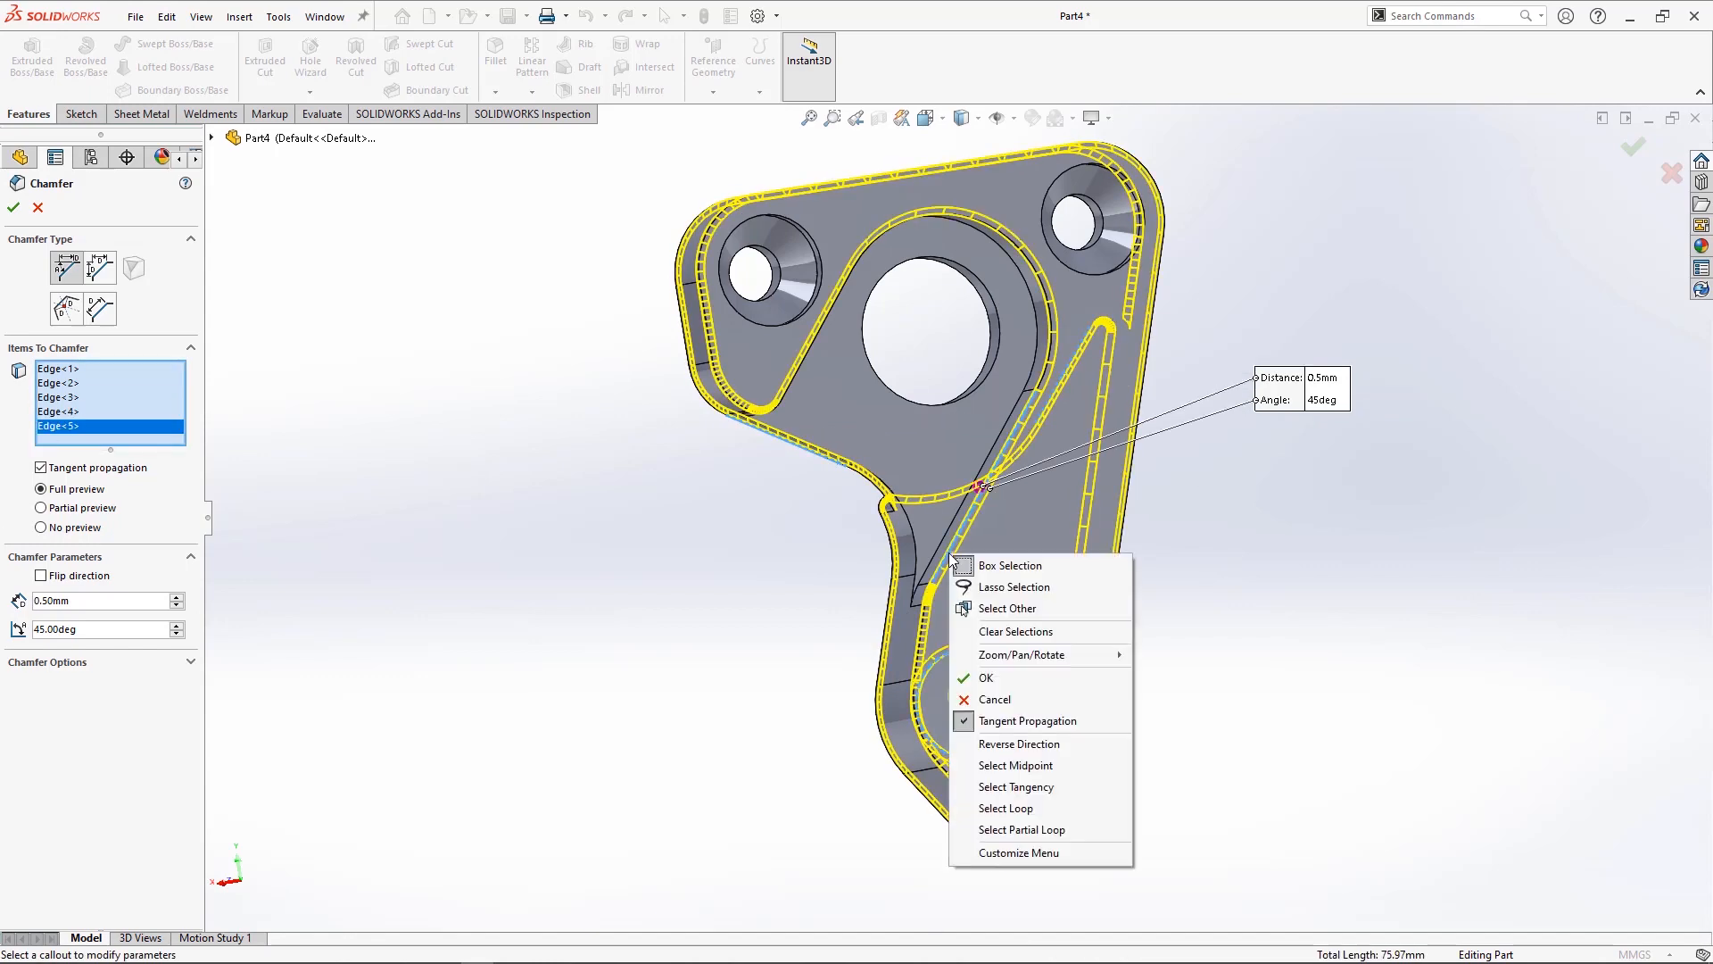
click(992, 677)
- Show the bracket in isometric view and assign the aluminium material 6061 Alloy
key(space)
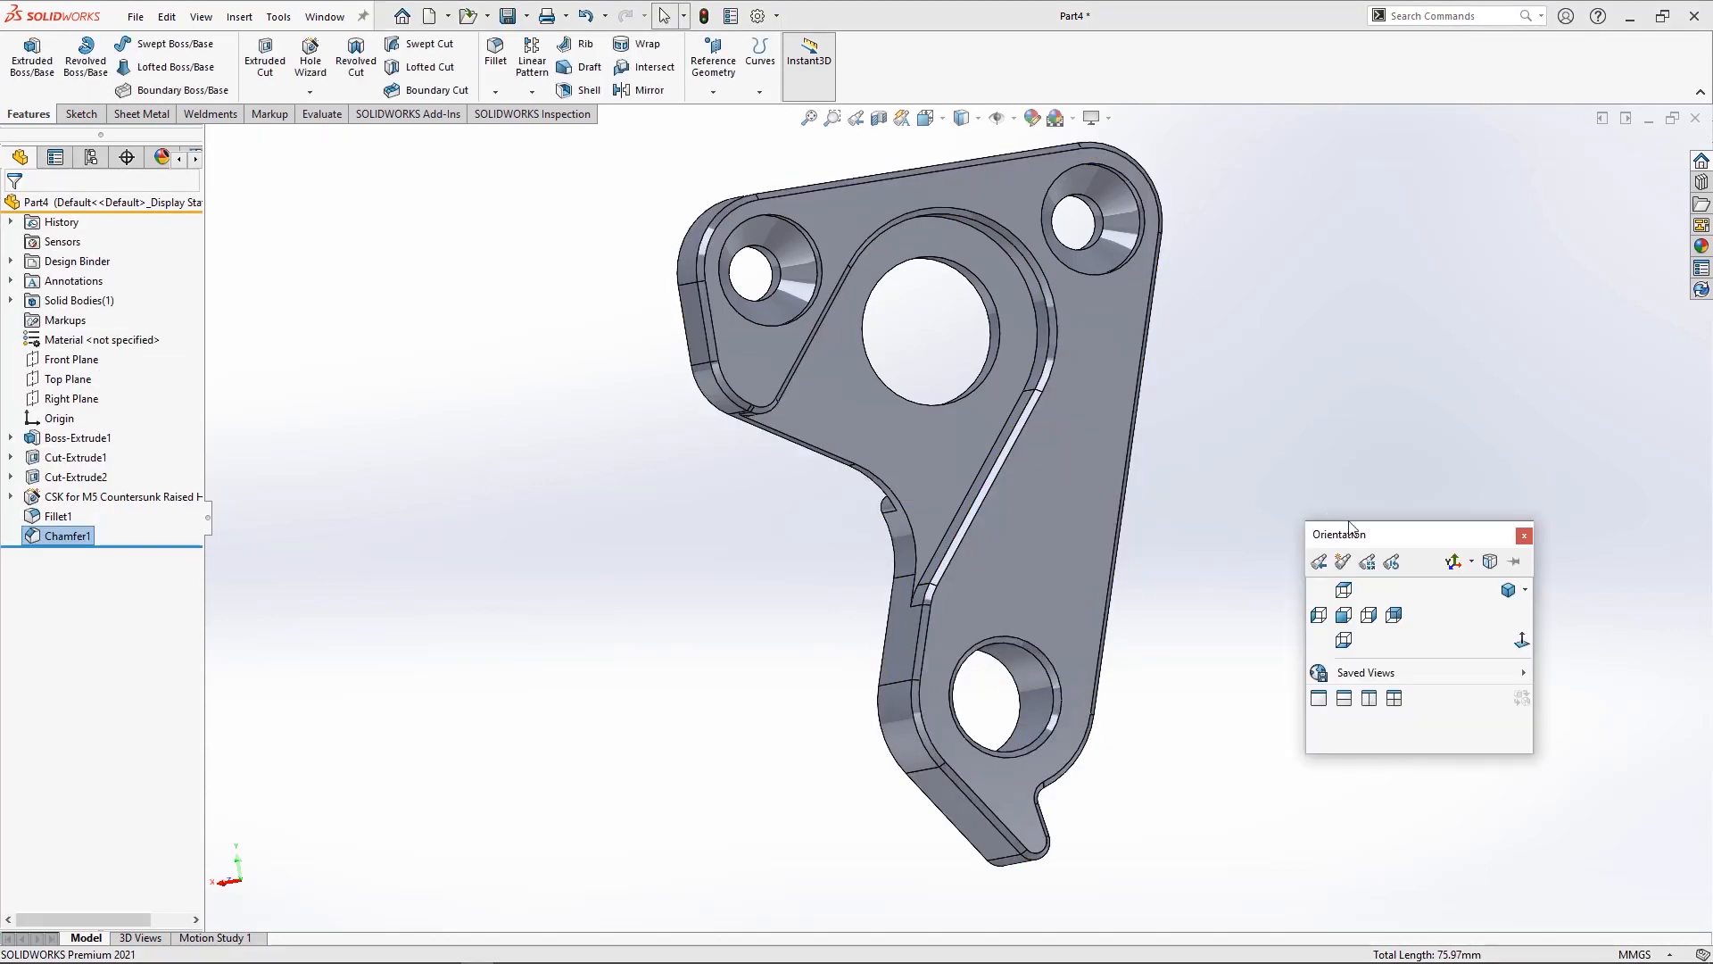
click(1502, 589)
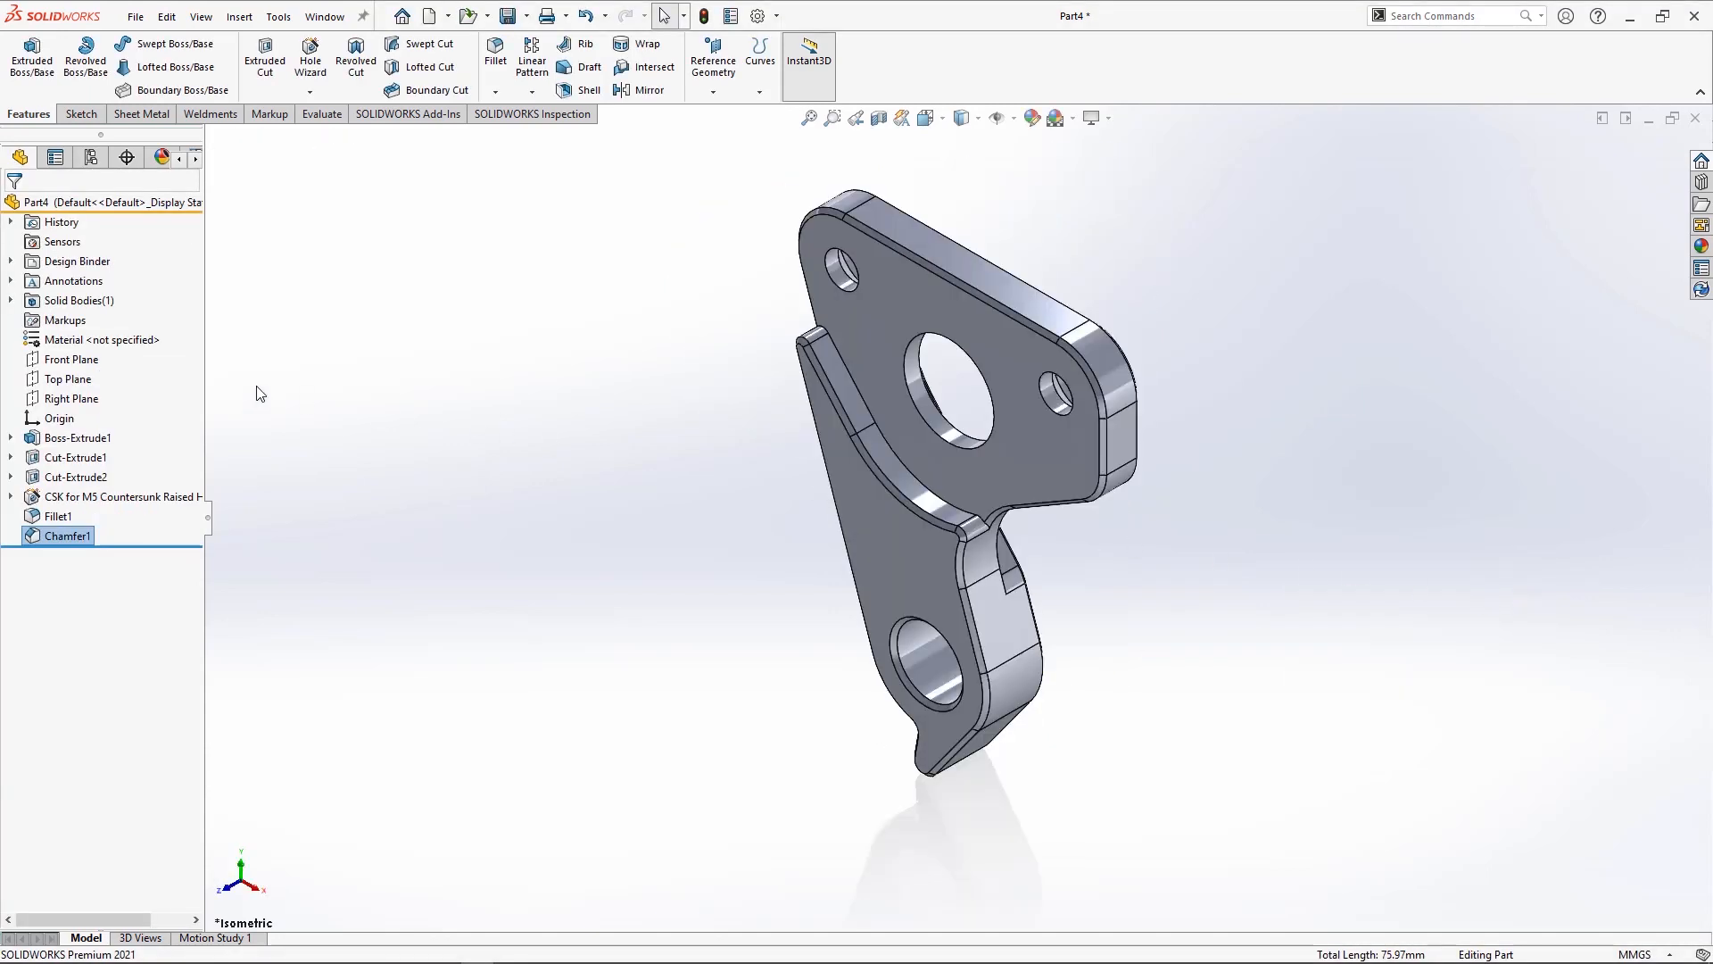
right_click(119, 336)
click(135, 345)
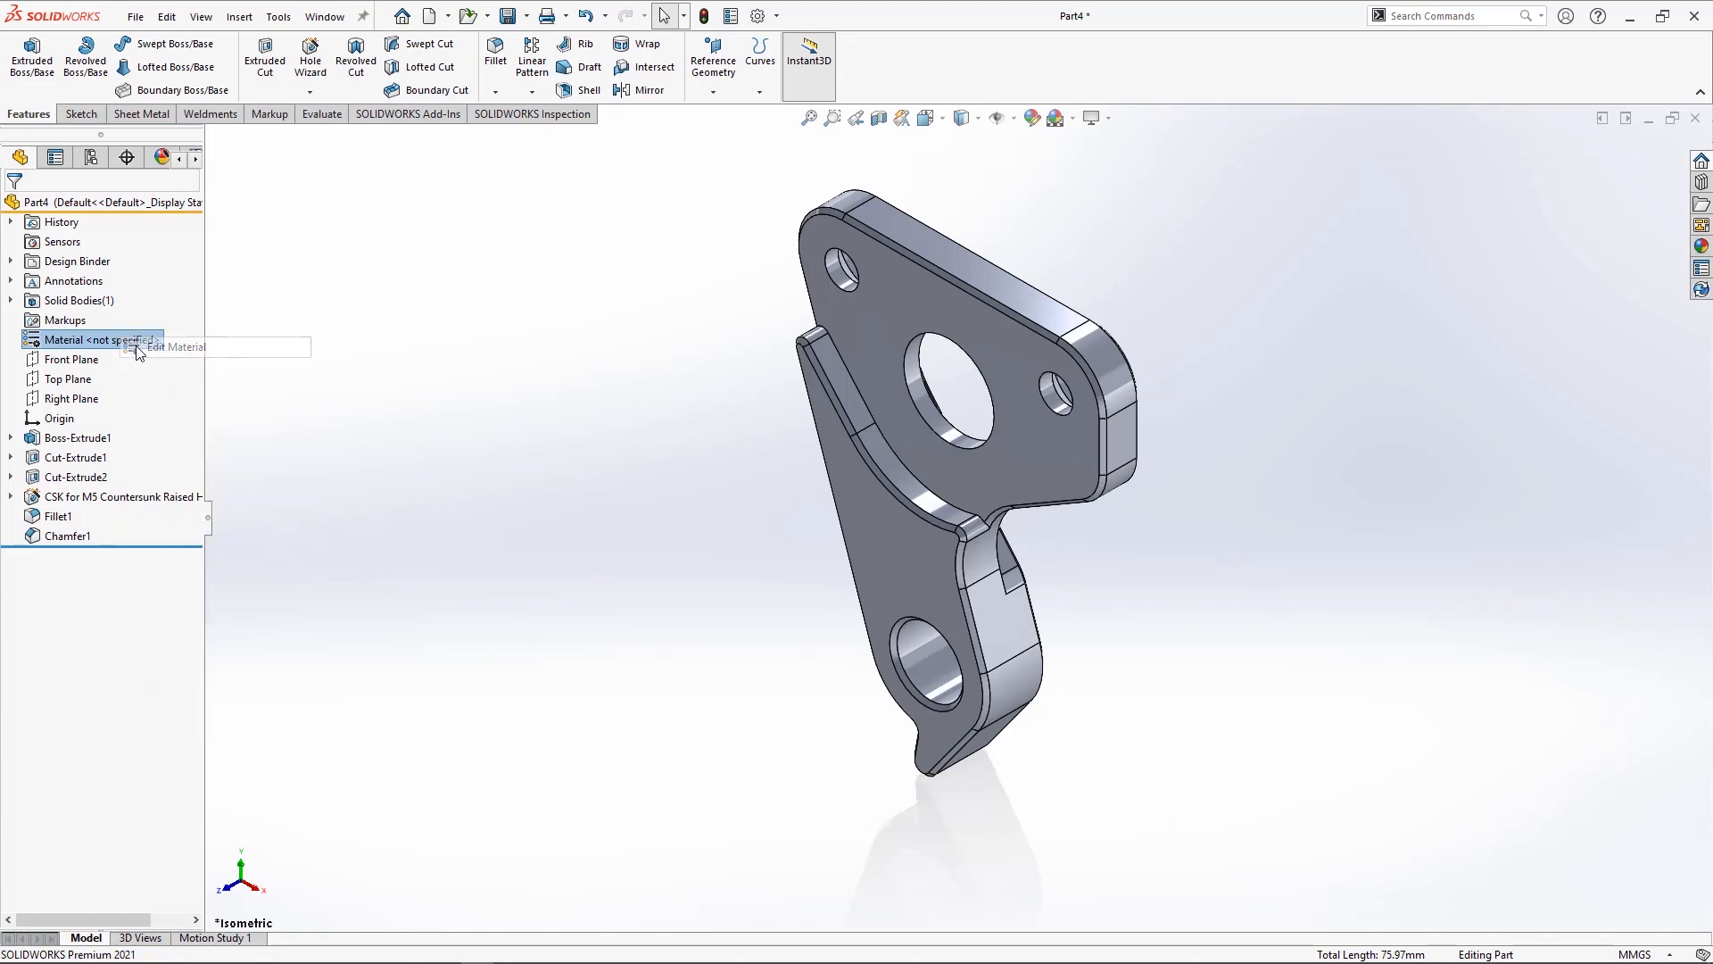
click(568, 259)
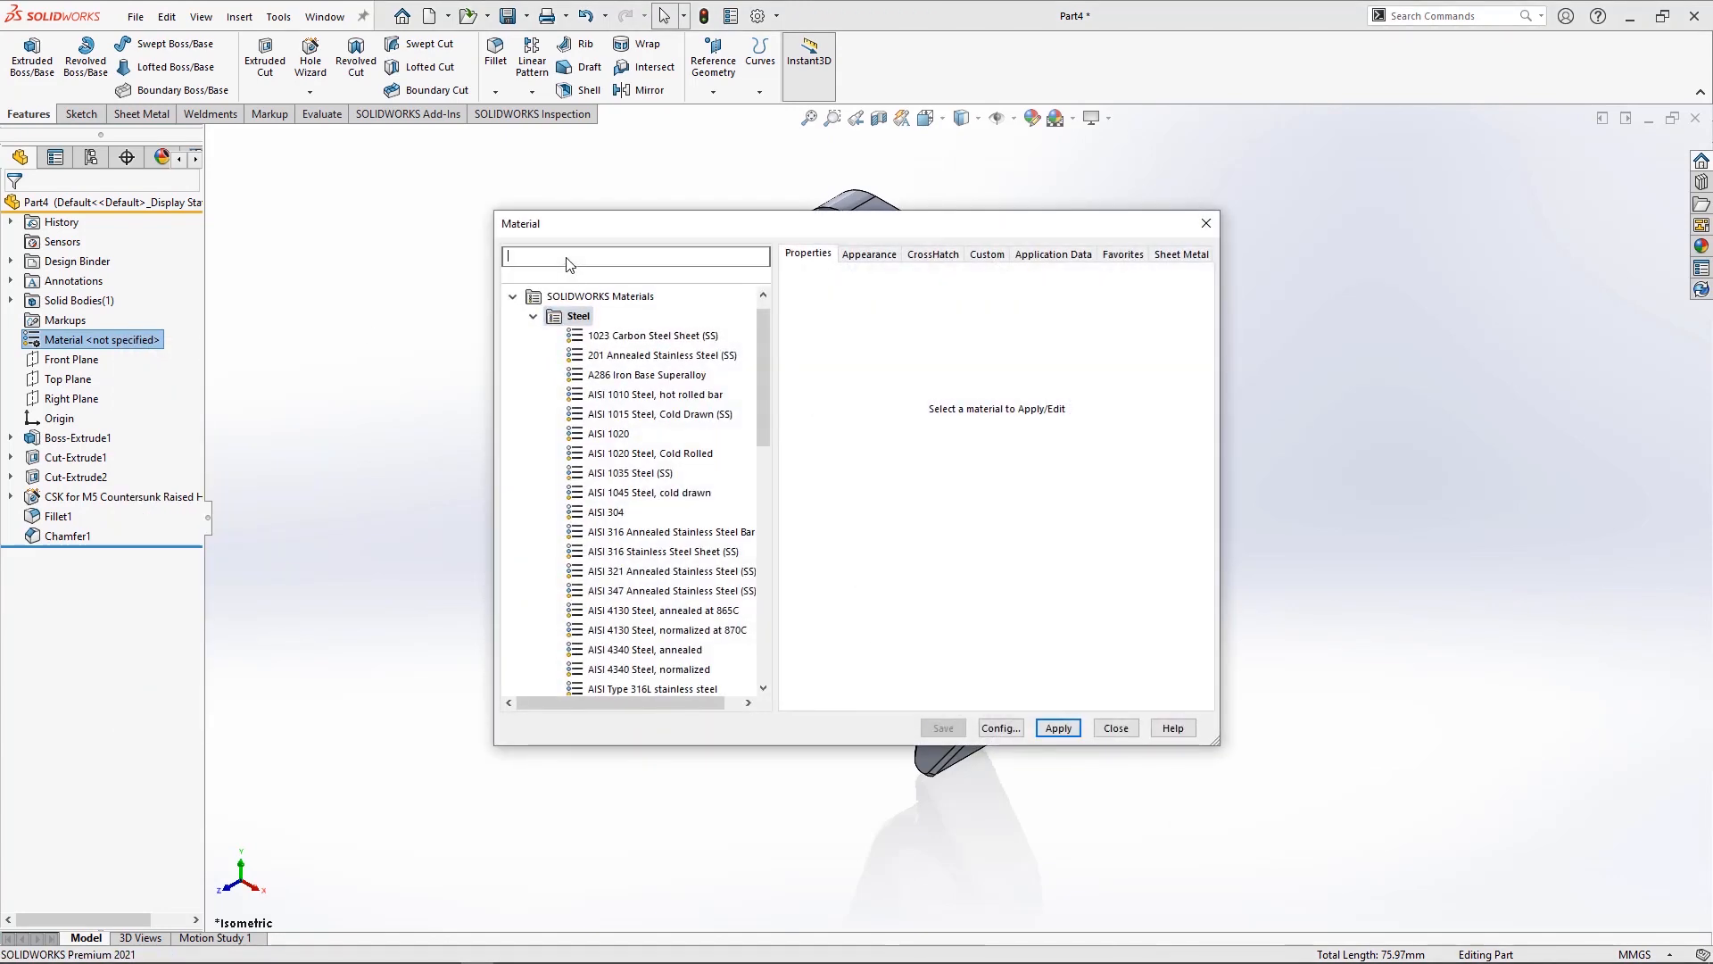
text(6061)
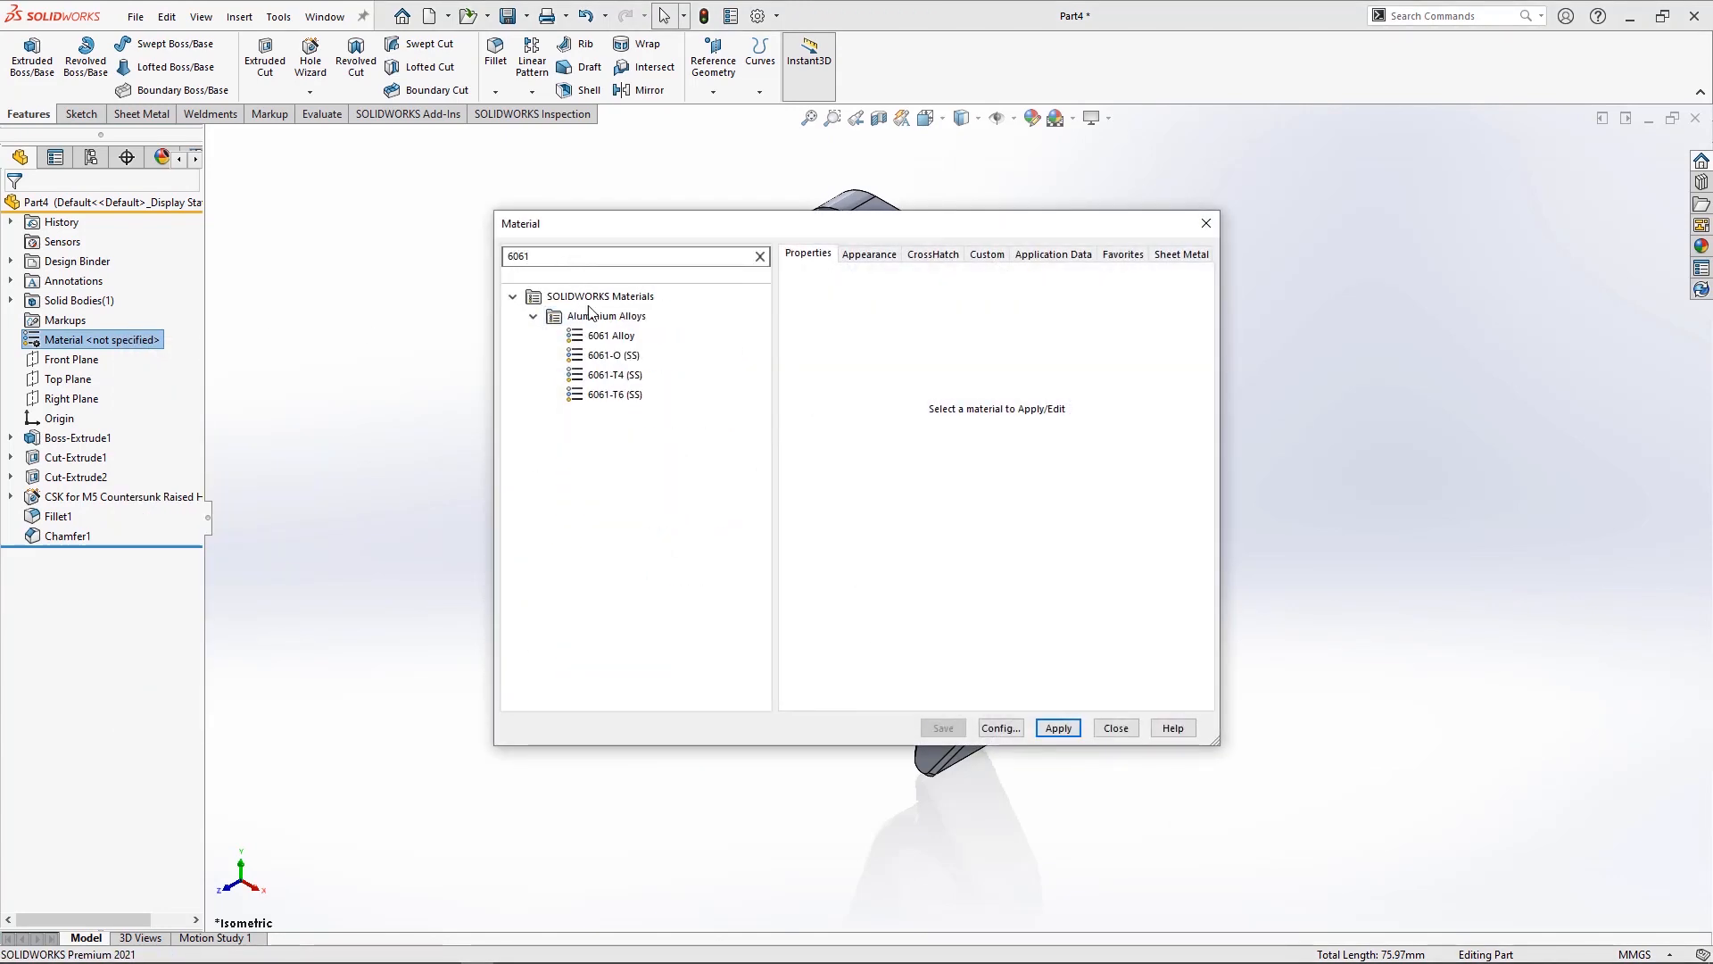
click(600, 337)
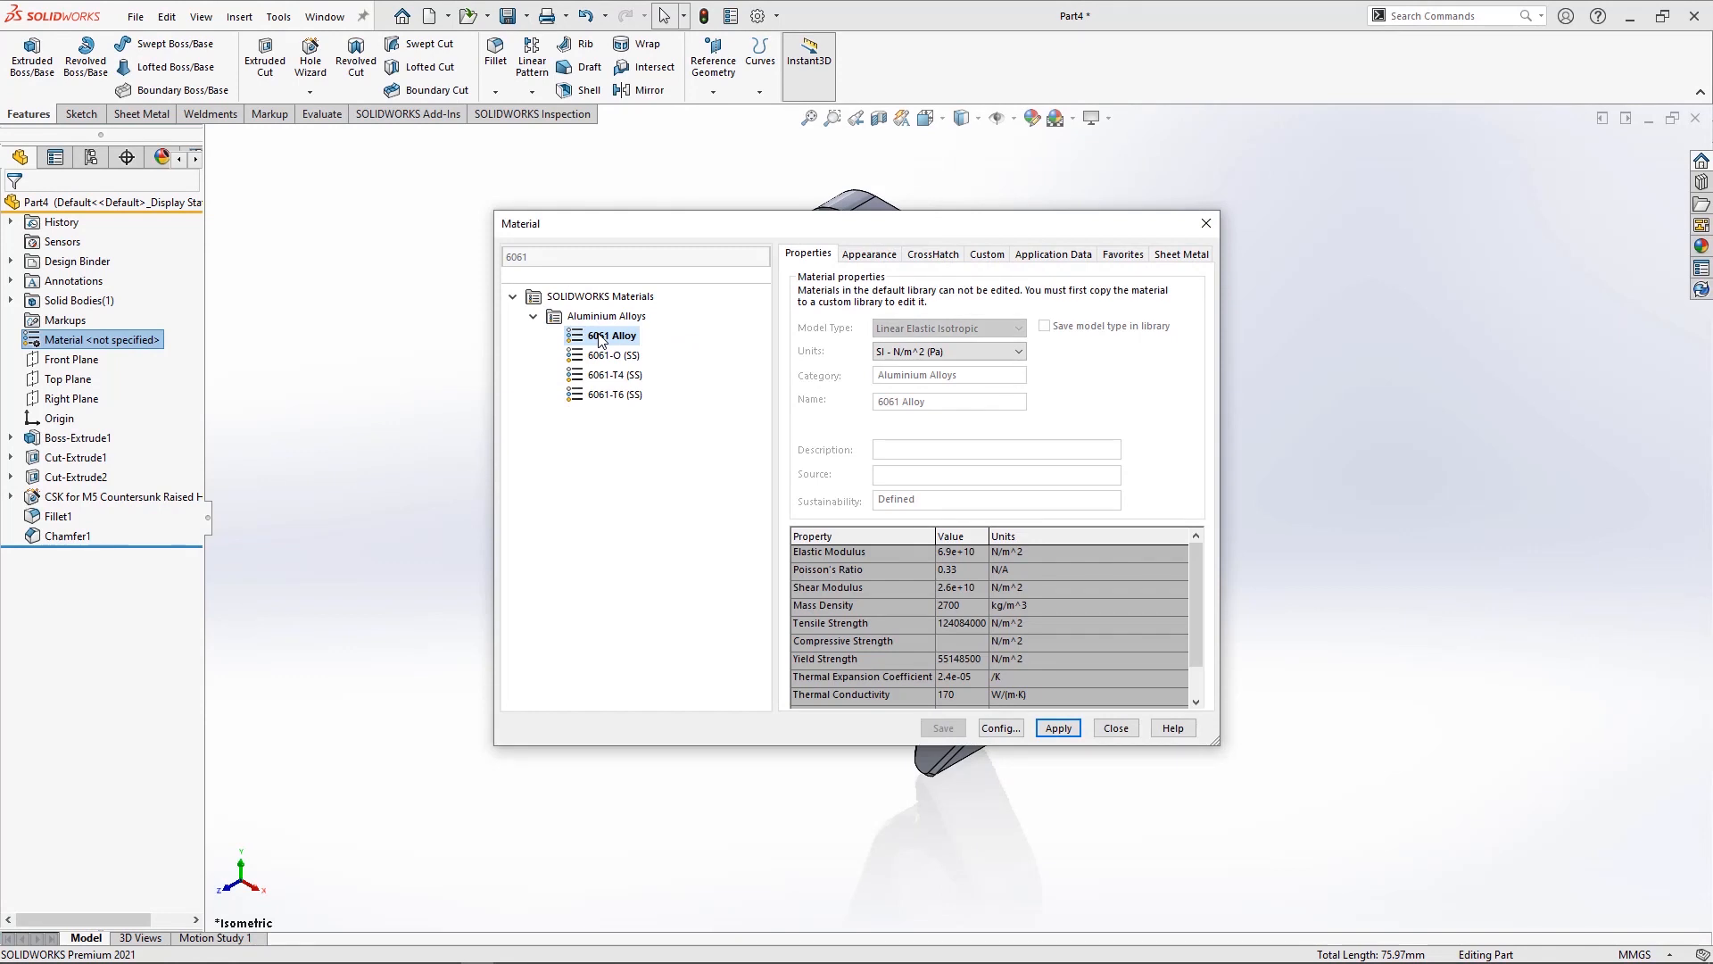
click(1058, 728)
click(1116, 728)
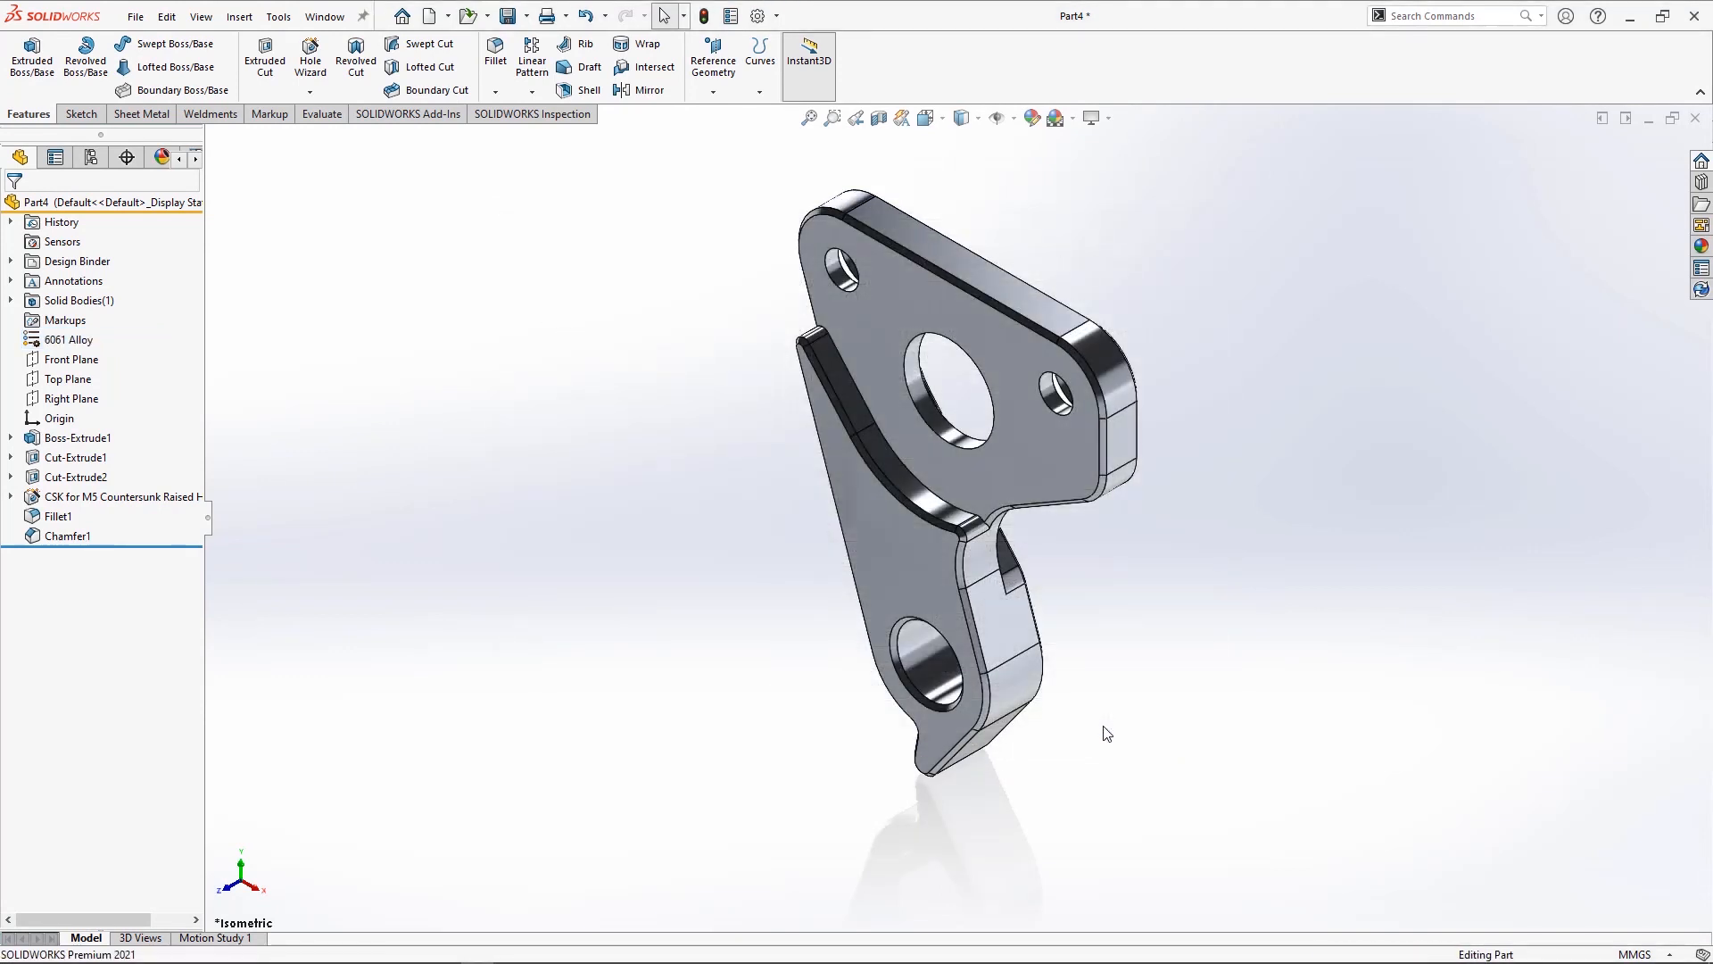
- Evaluate the finished bracket's mass properties
click(322, 114)
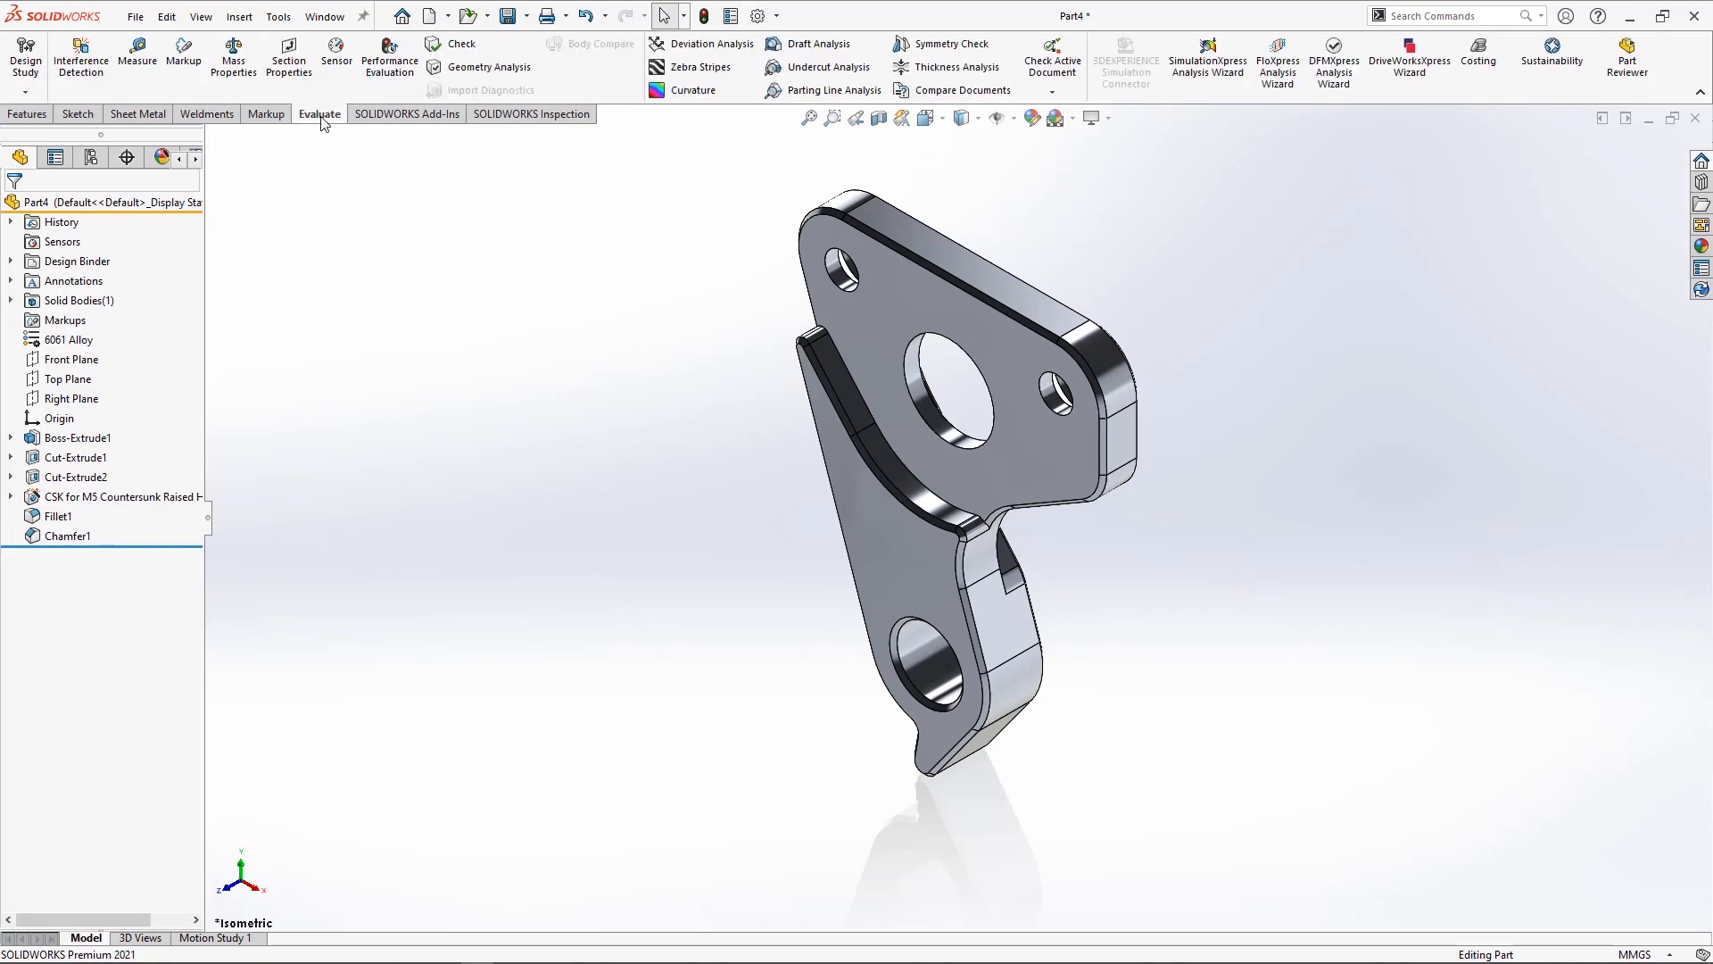
click(234, 59)
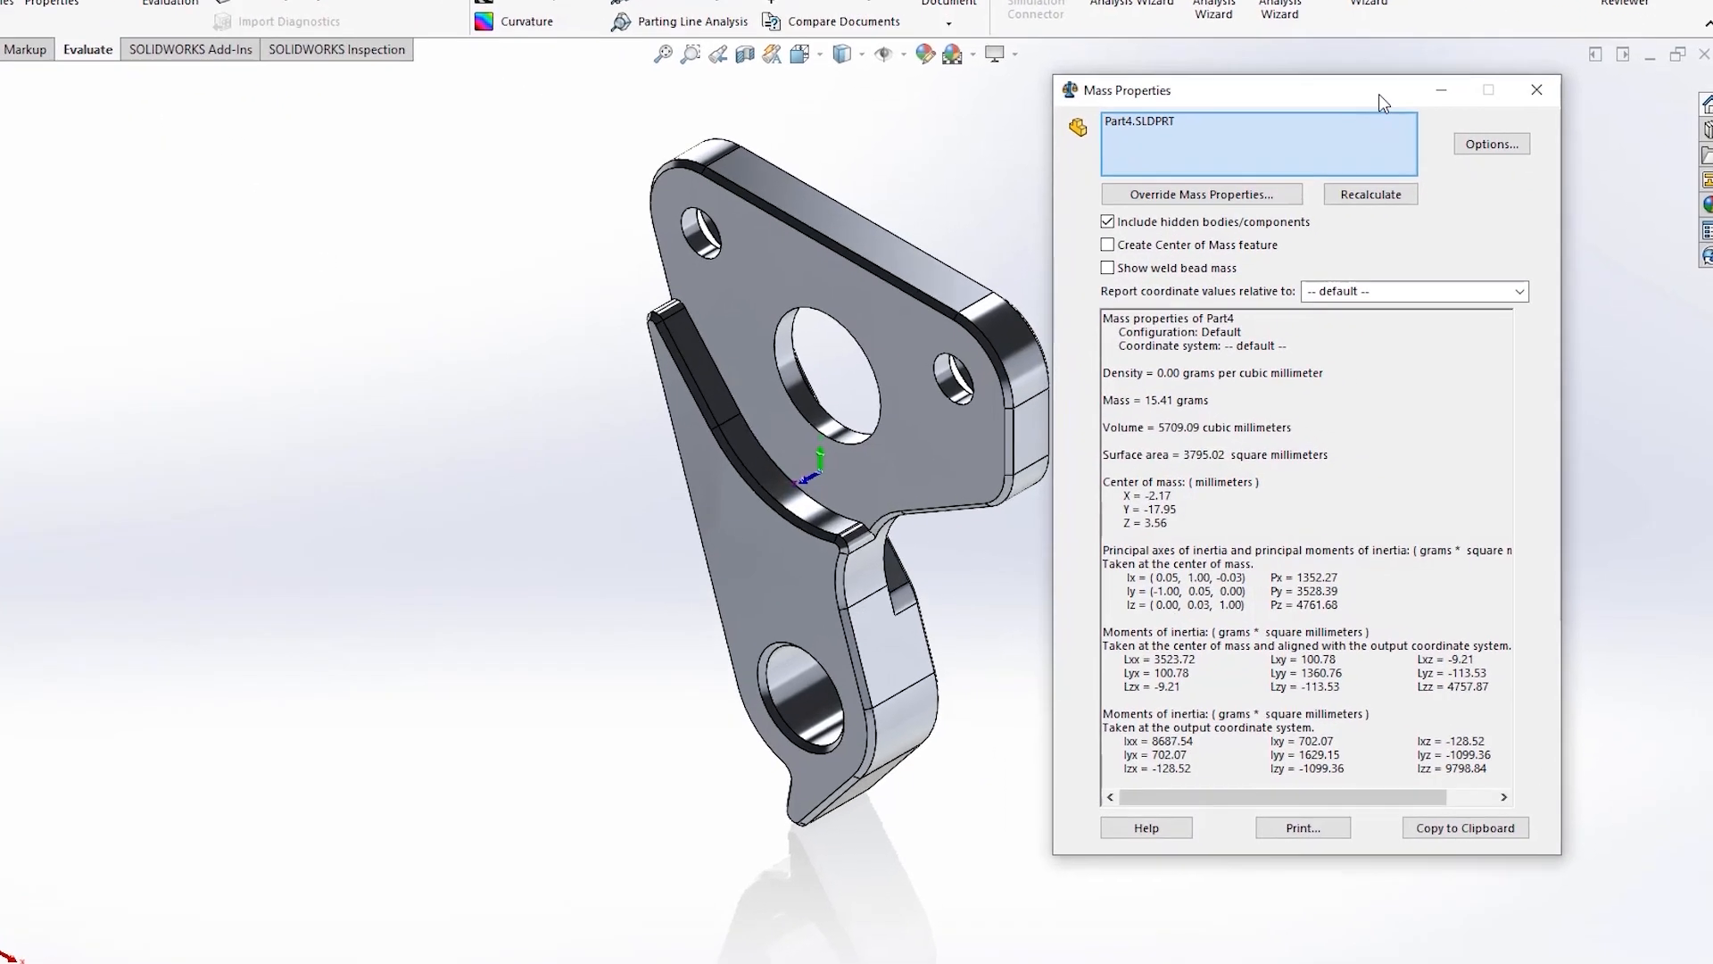